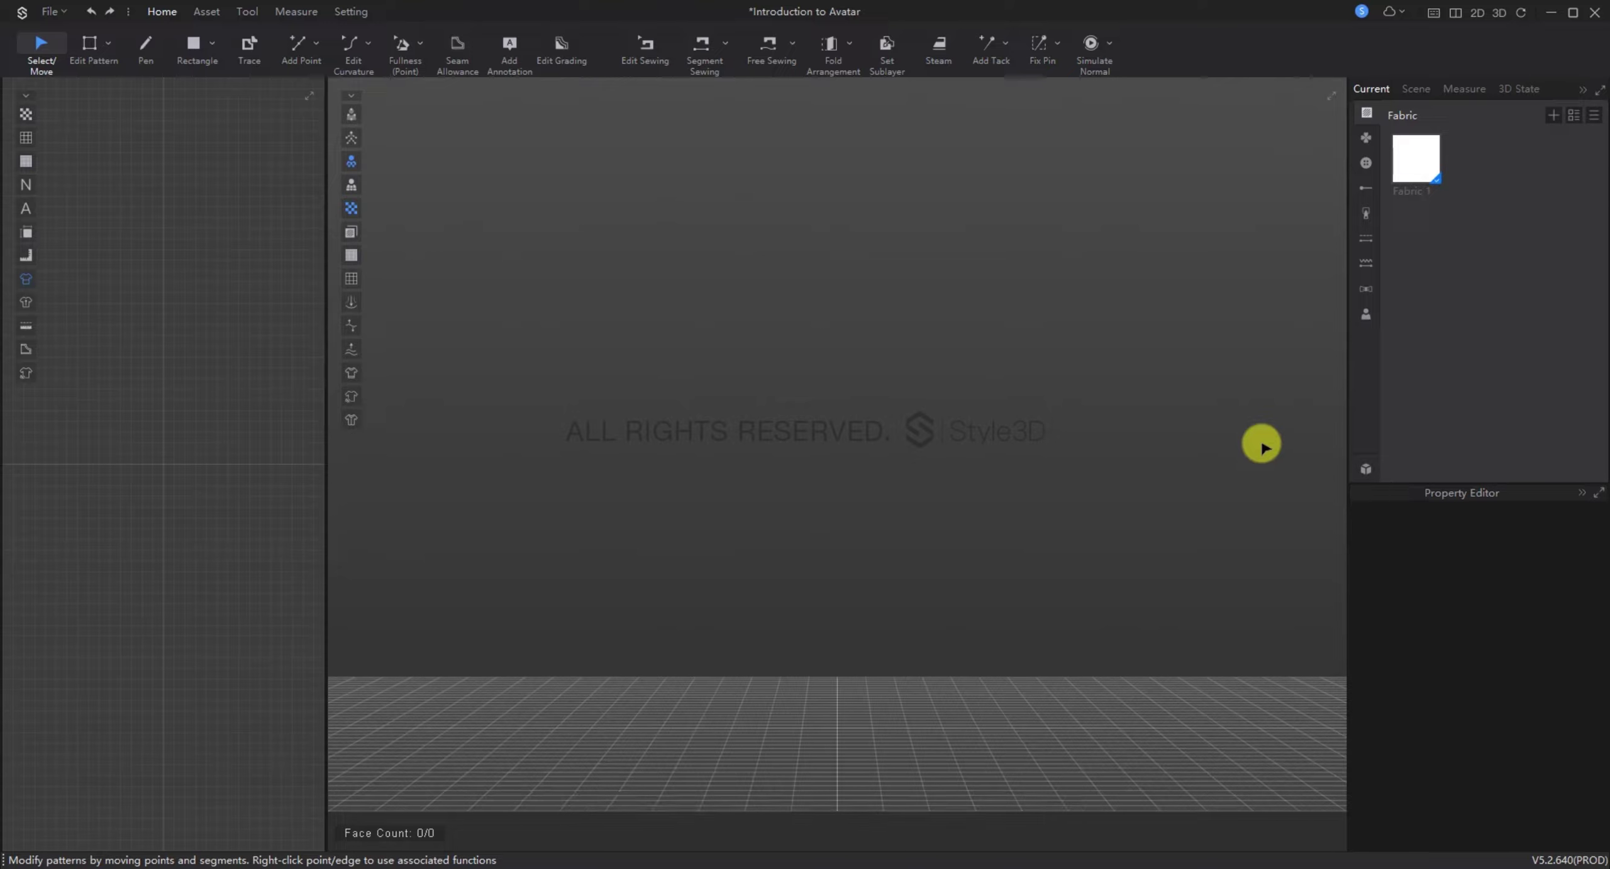
# Step: Load the Female.savt avatar (Nana) from the Resource Library's Avatar > Female folder
pyautogui.click(1362, 468)
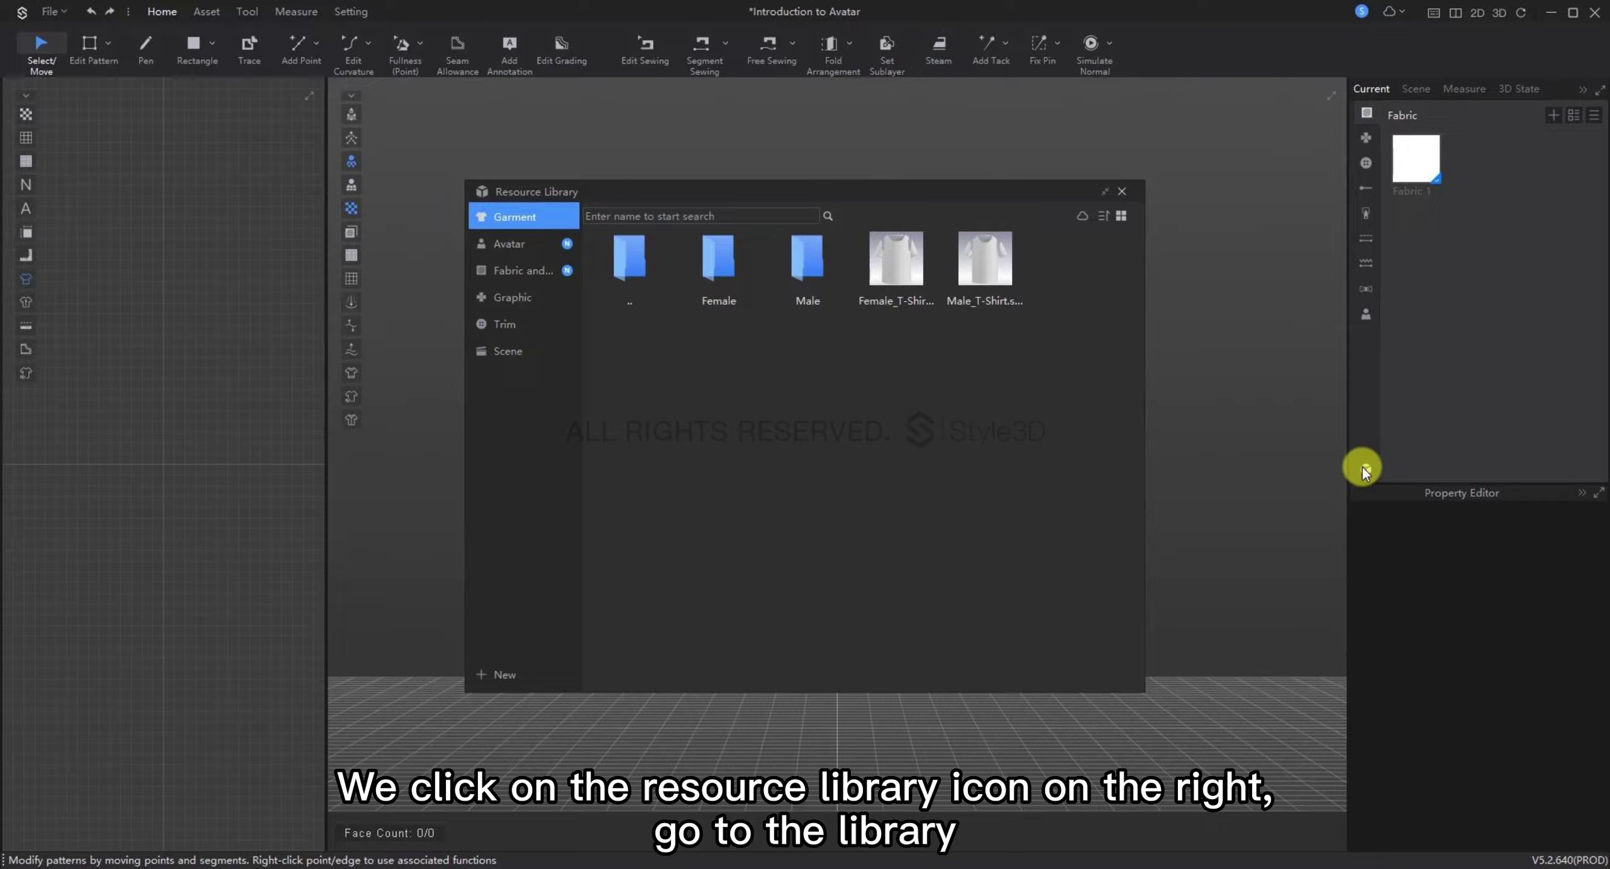
pyautogui.click(523, 254)
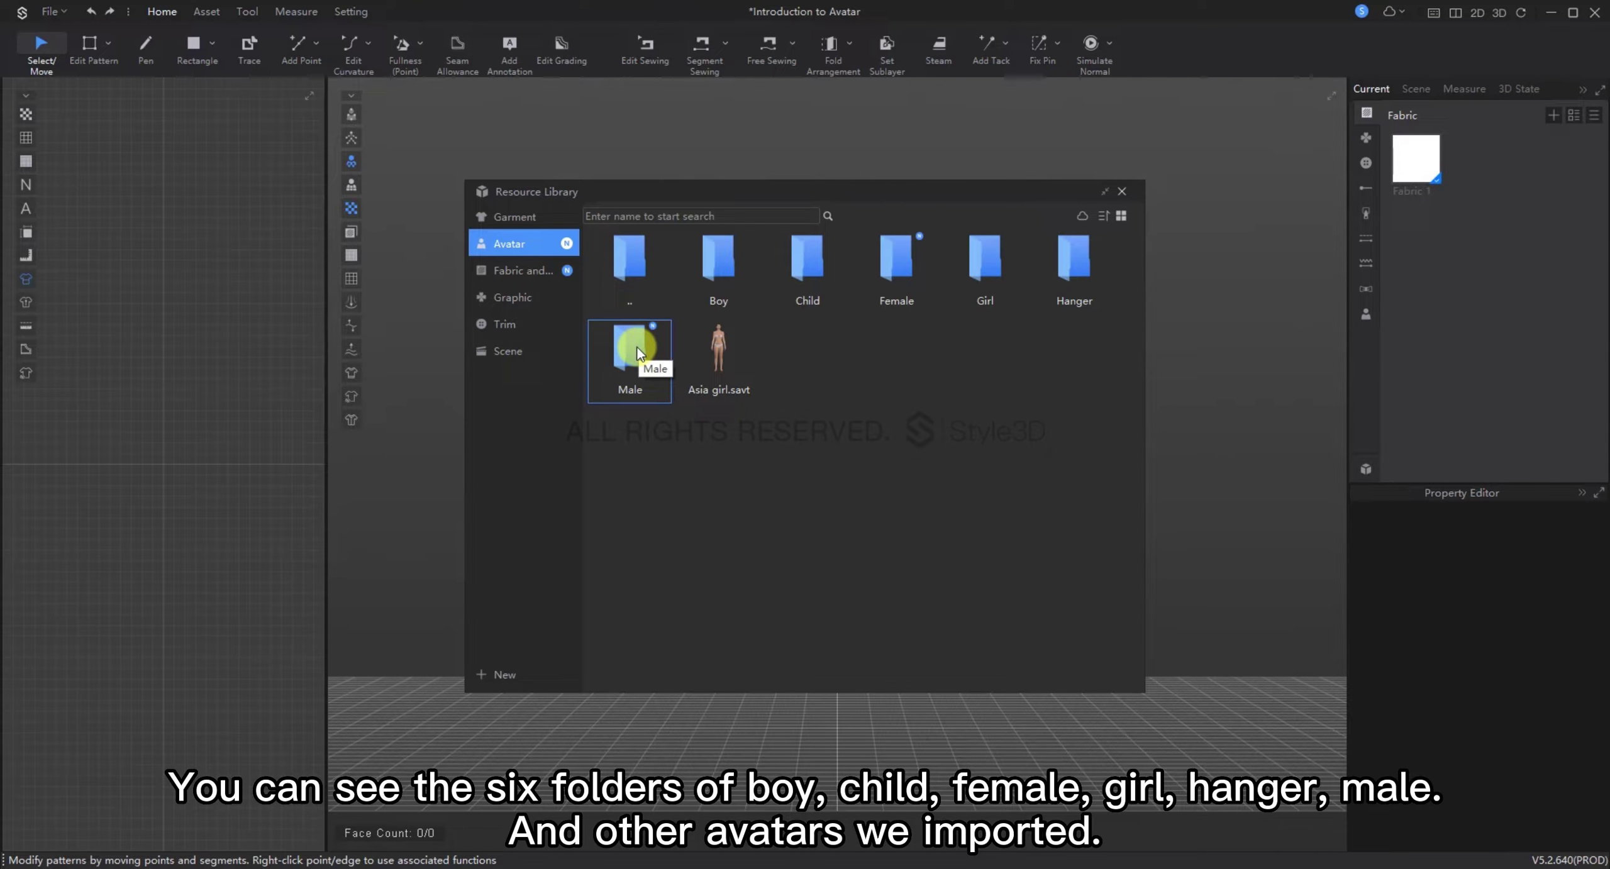
pyautogui.moveTo(707, 347)
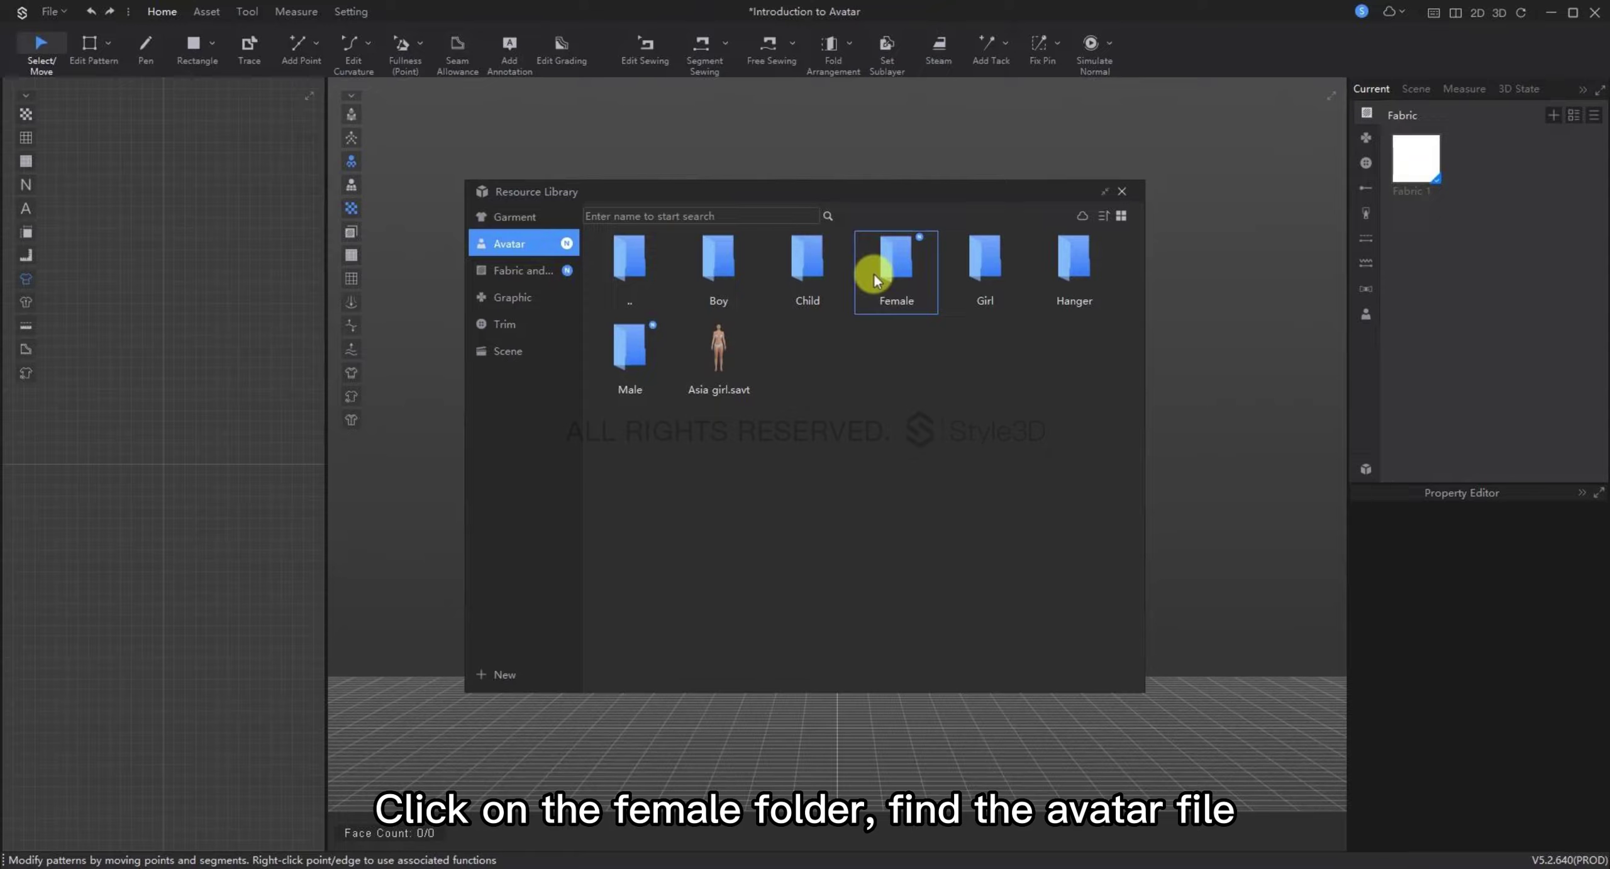
pyautogui.doubleClick(894, 266)
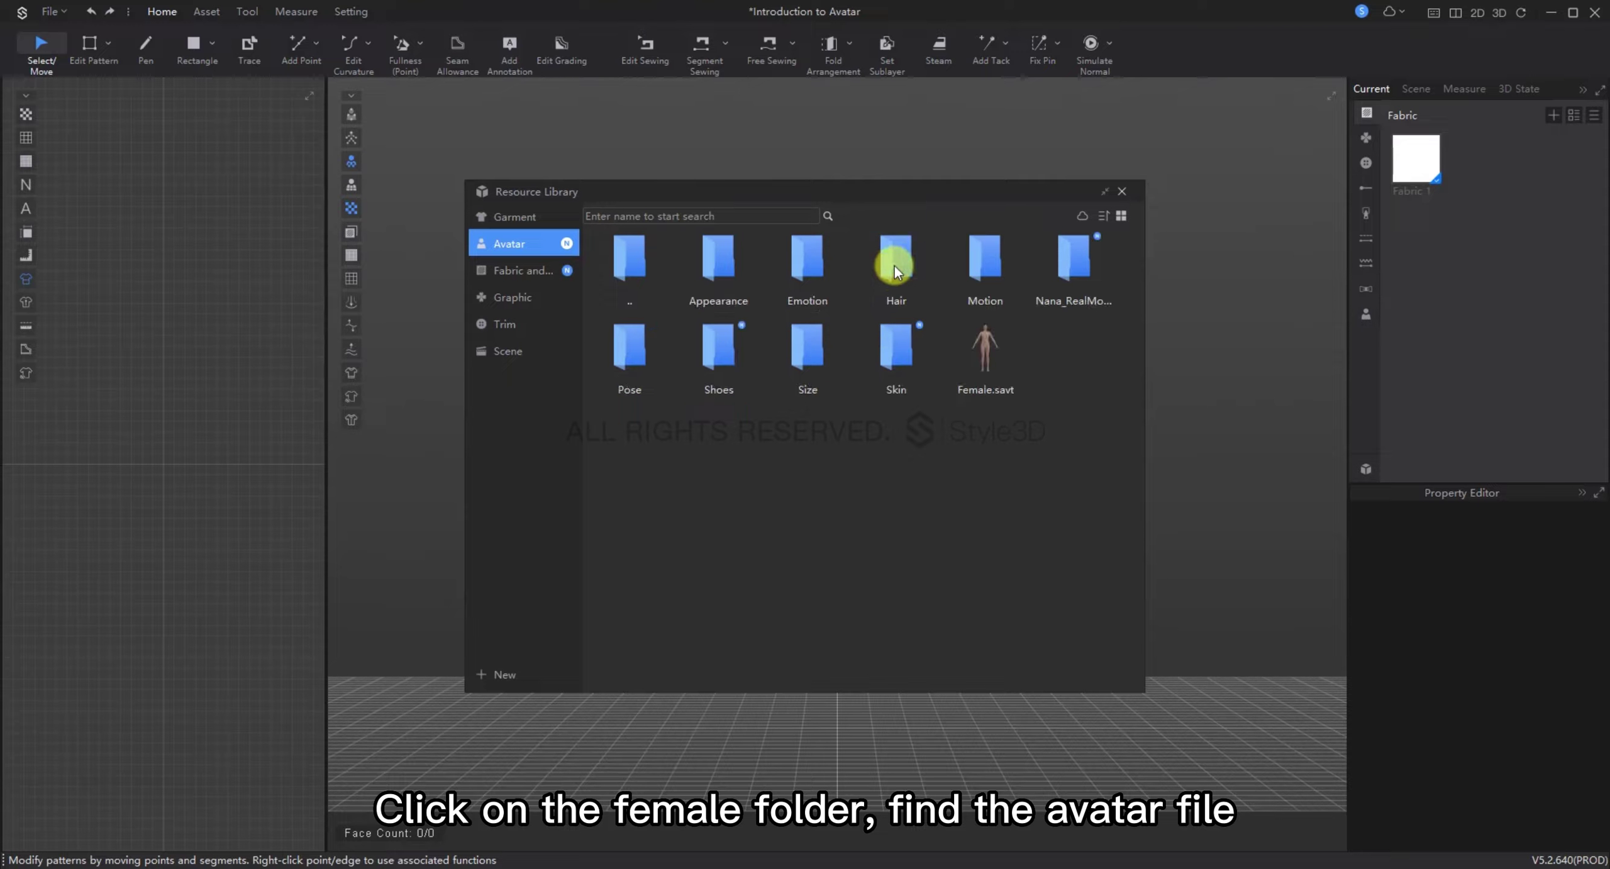
pyautogui.click(986, 347)
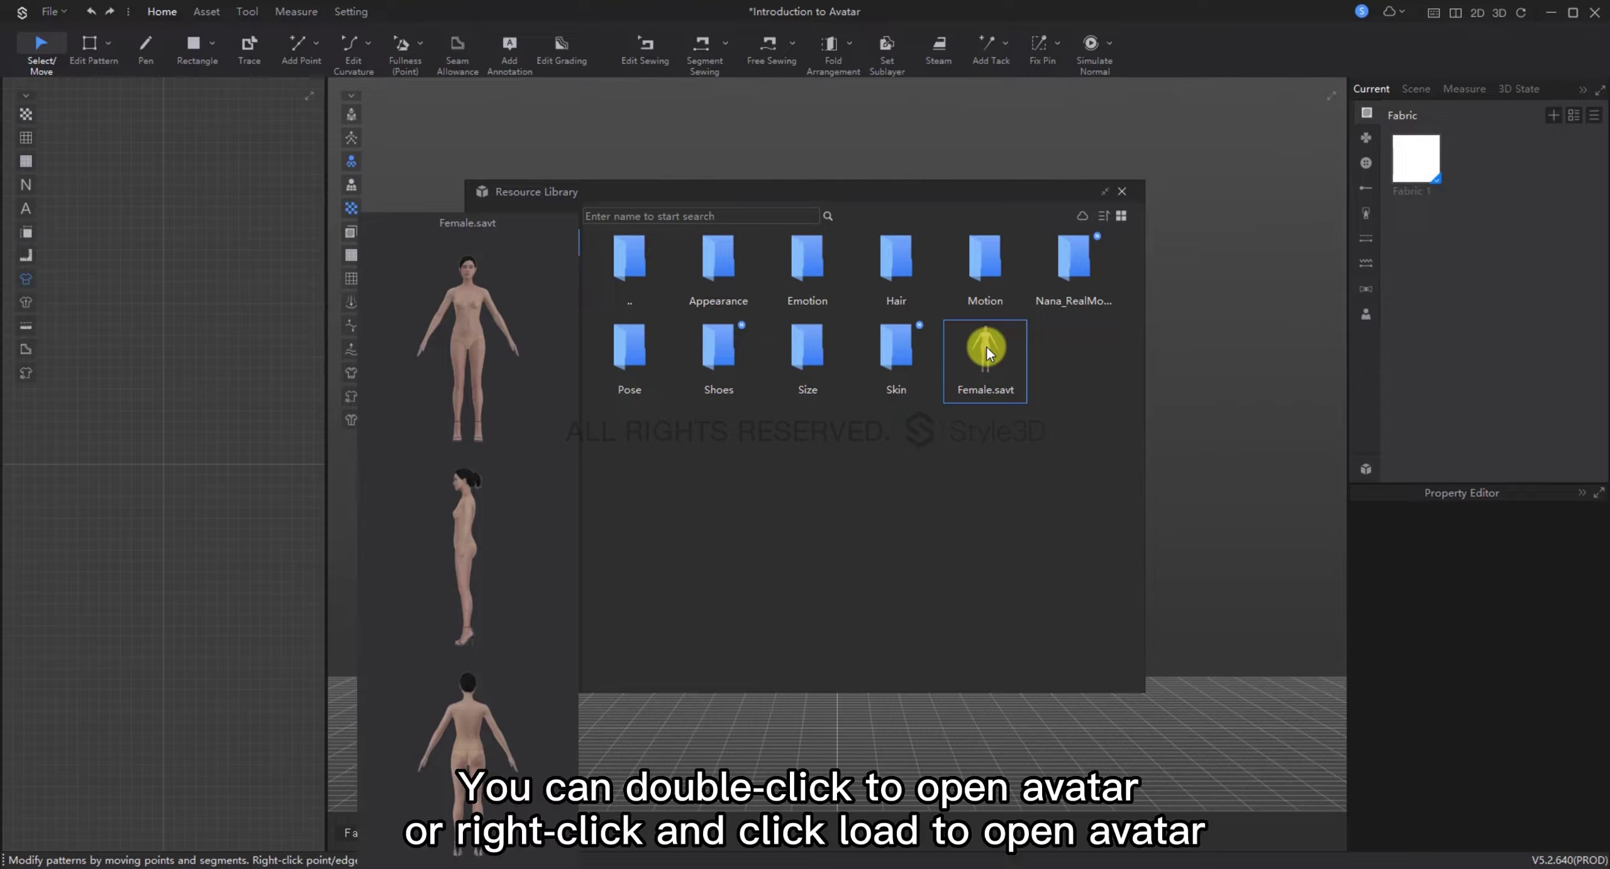
pyautogui.rightClick(986, 347)
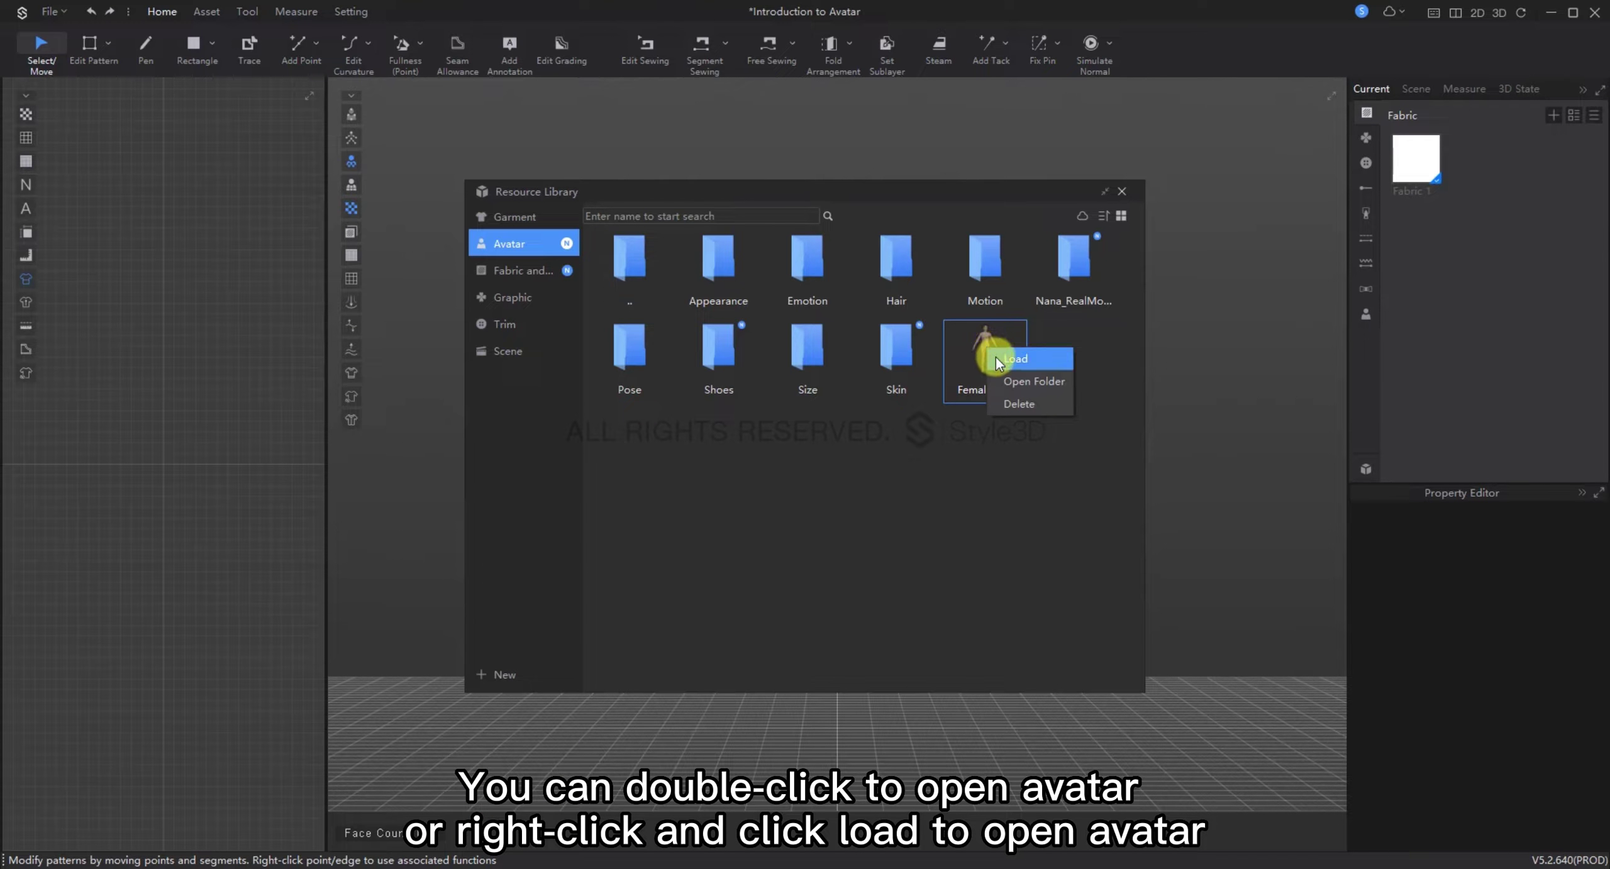
pyautogui.click(1006, 359)
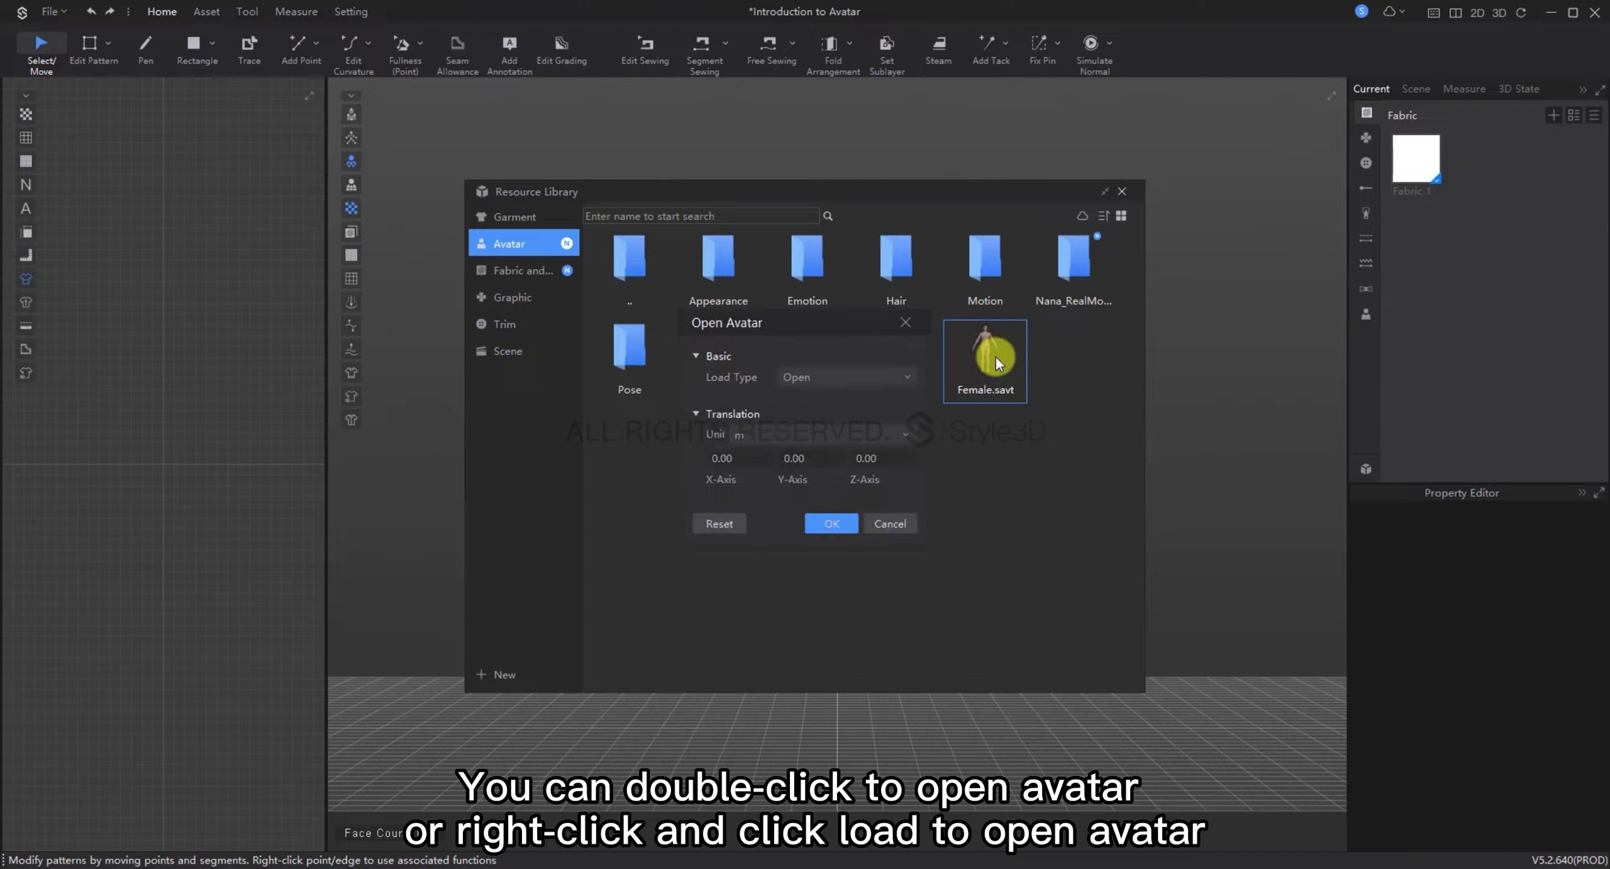
pyautogui.click(828, 523)
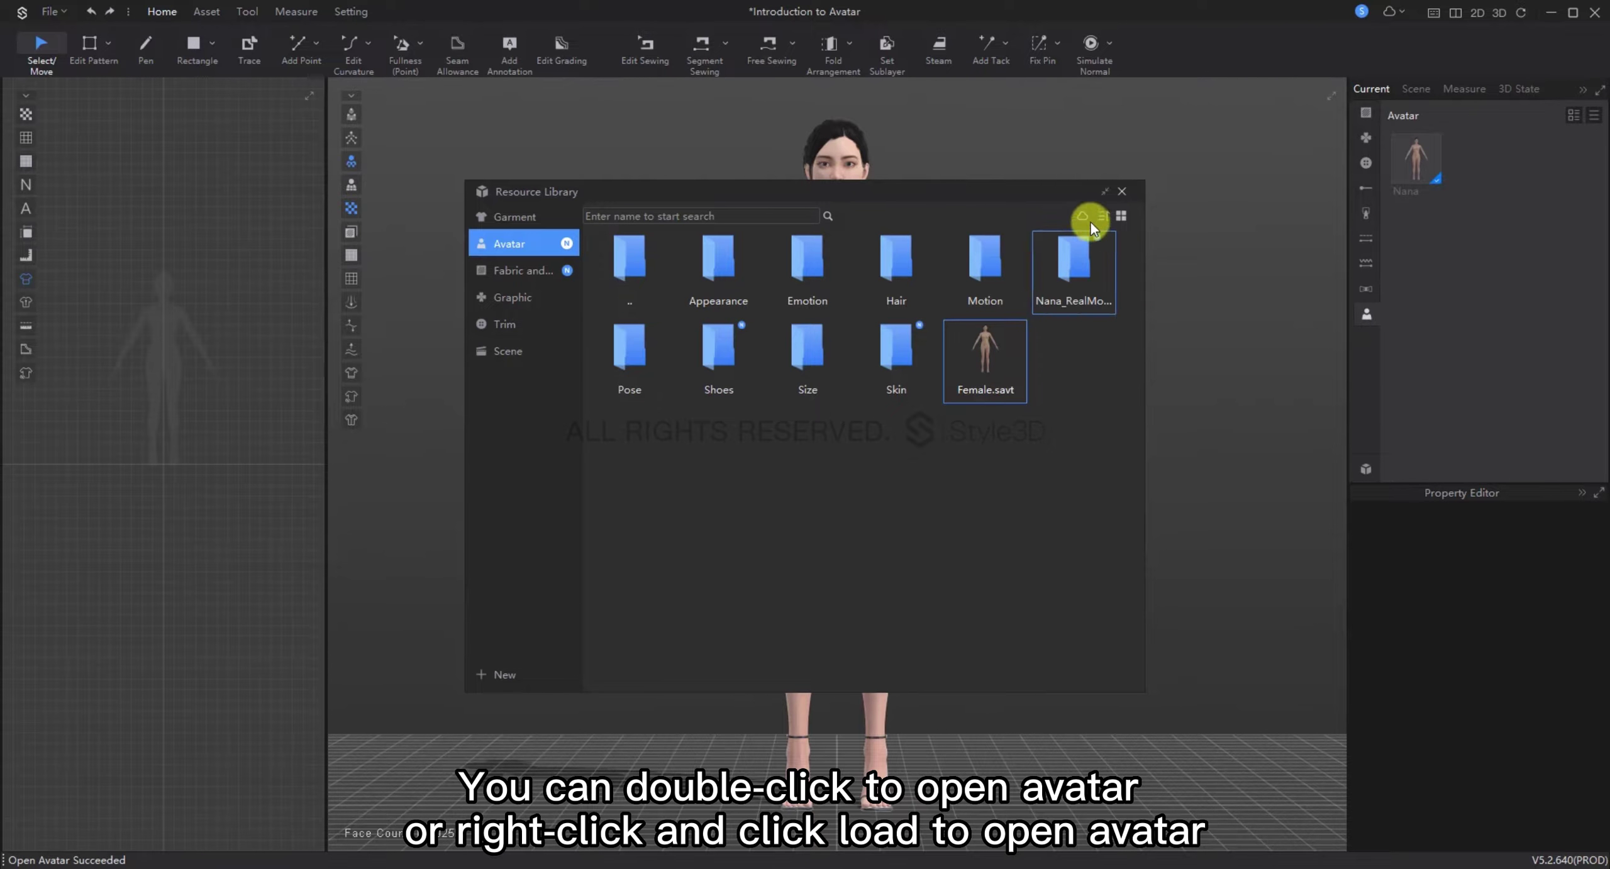
pyautogui.click(1122, 191)
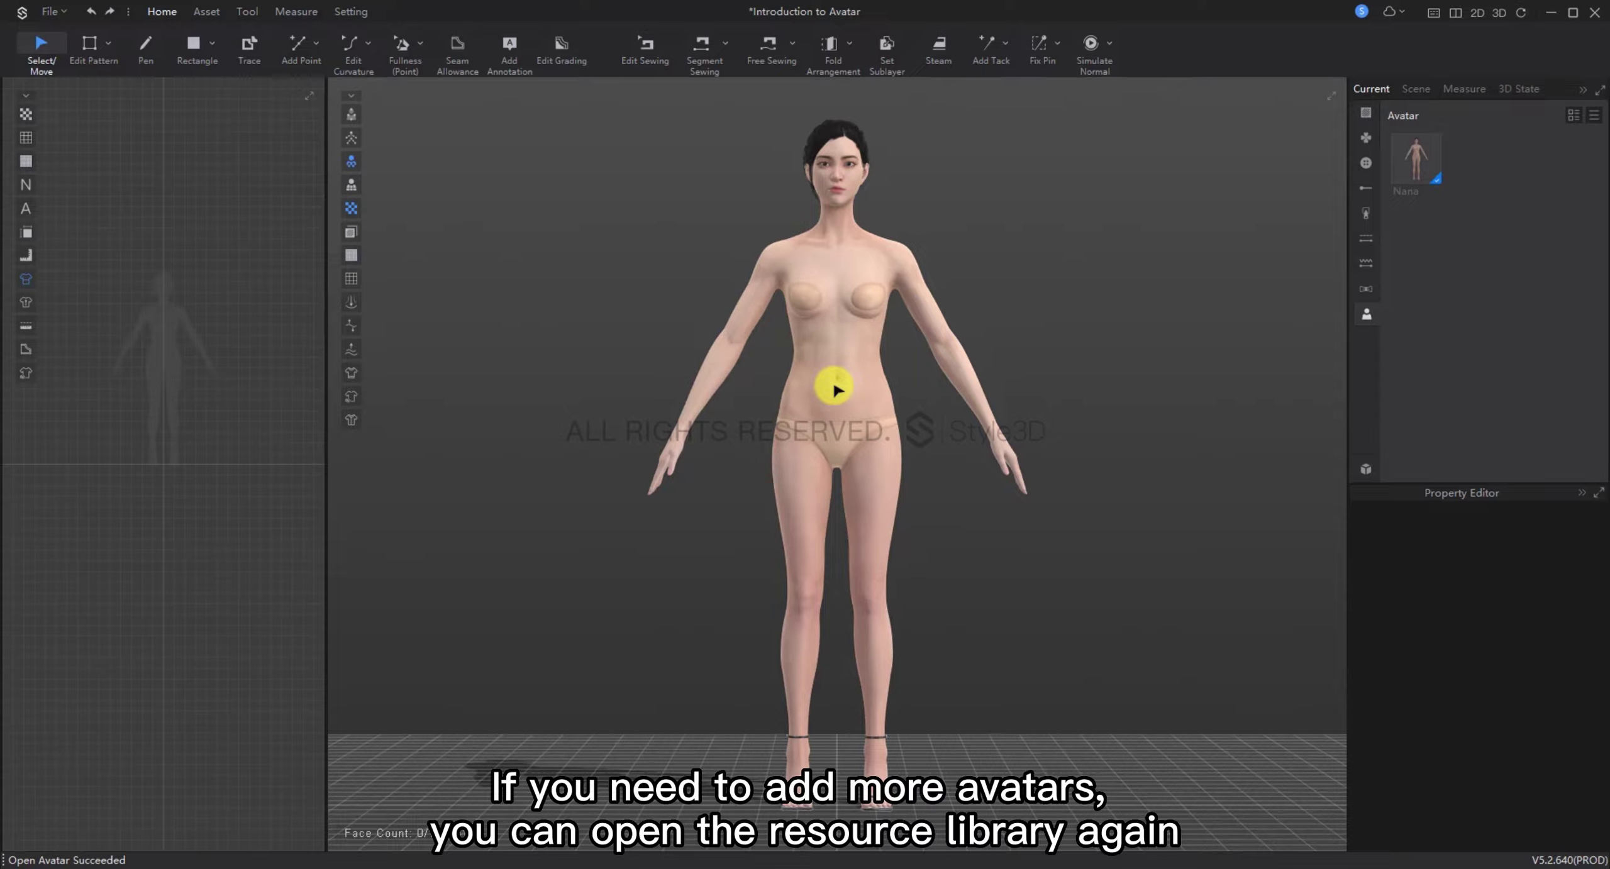
# Step: Load Male.savt from Avatar > Male with Load Type set to Add, keeping Nana
pyautogui.click(1364, 469)
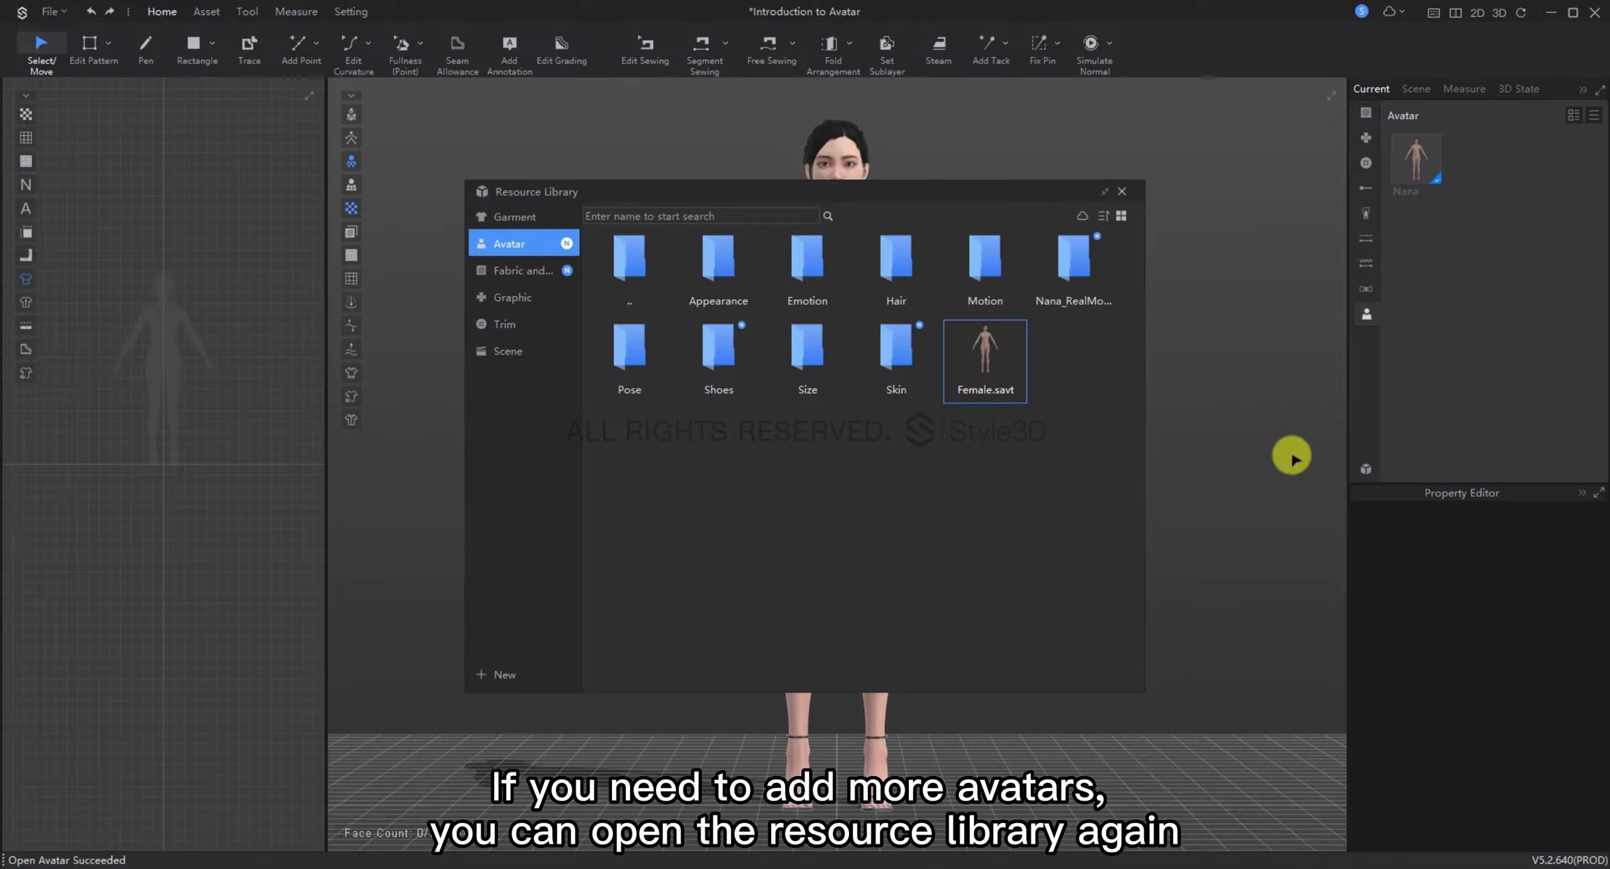
pyautogui.click(520, 239)
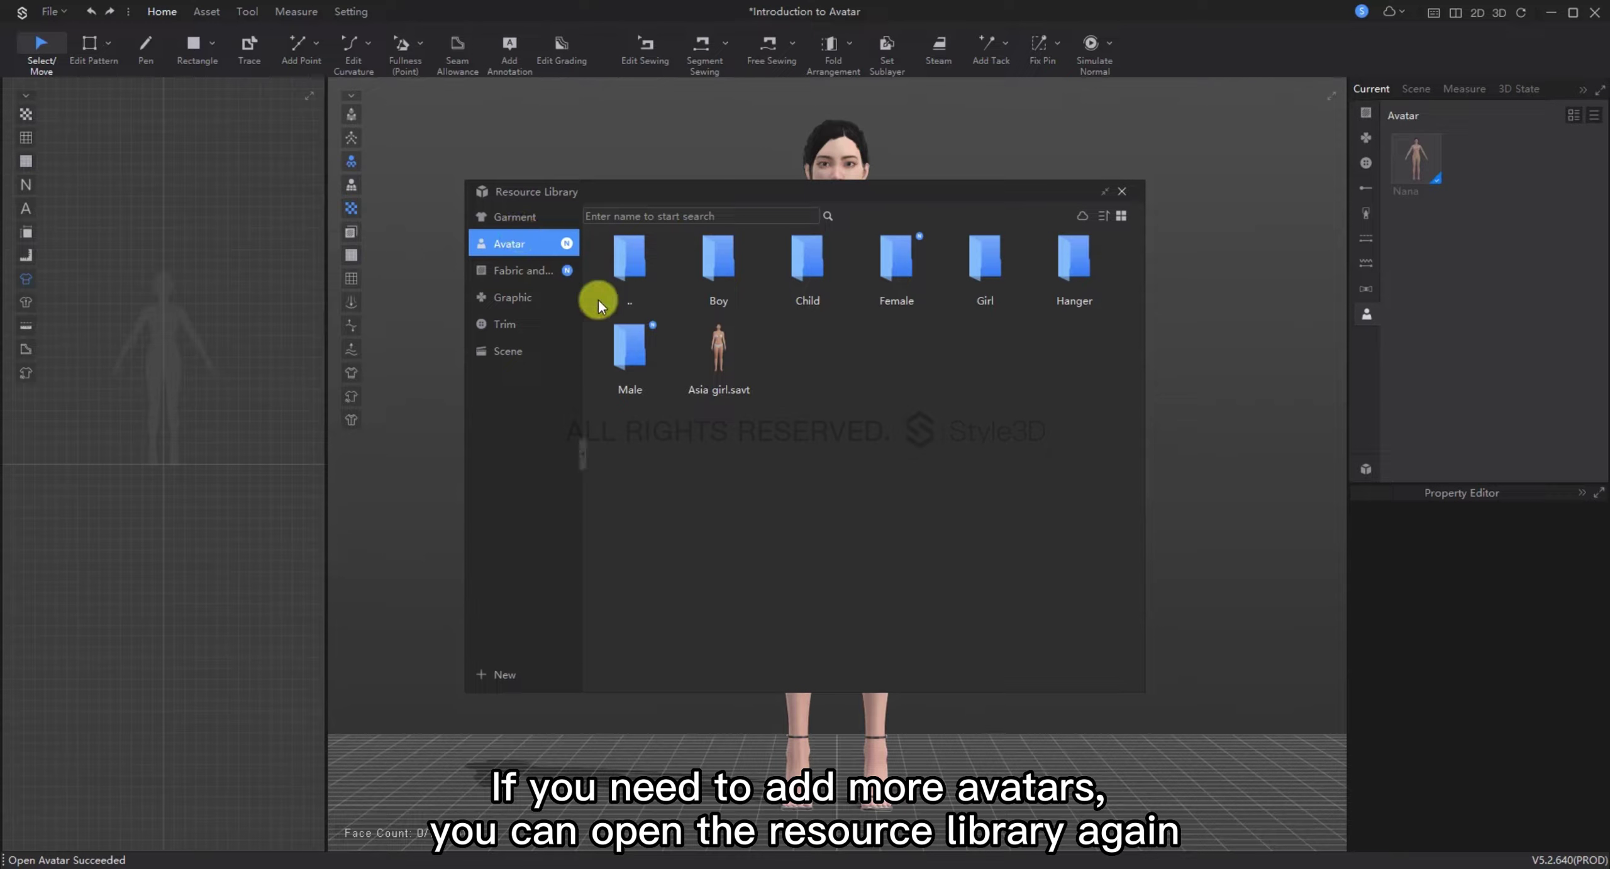
pyautogui.click(631, 333)
pyautogui.doubleClick(630, 332)
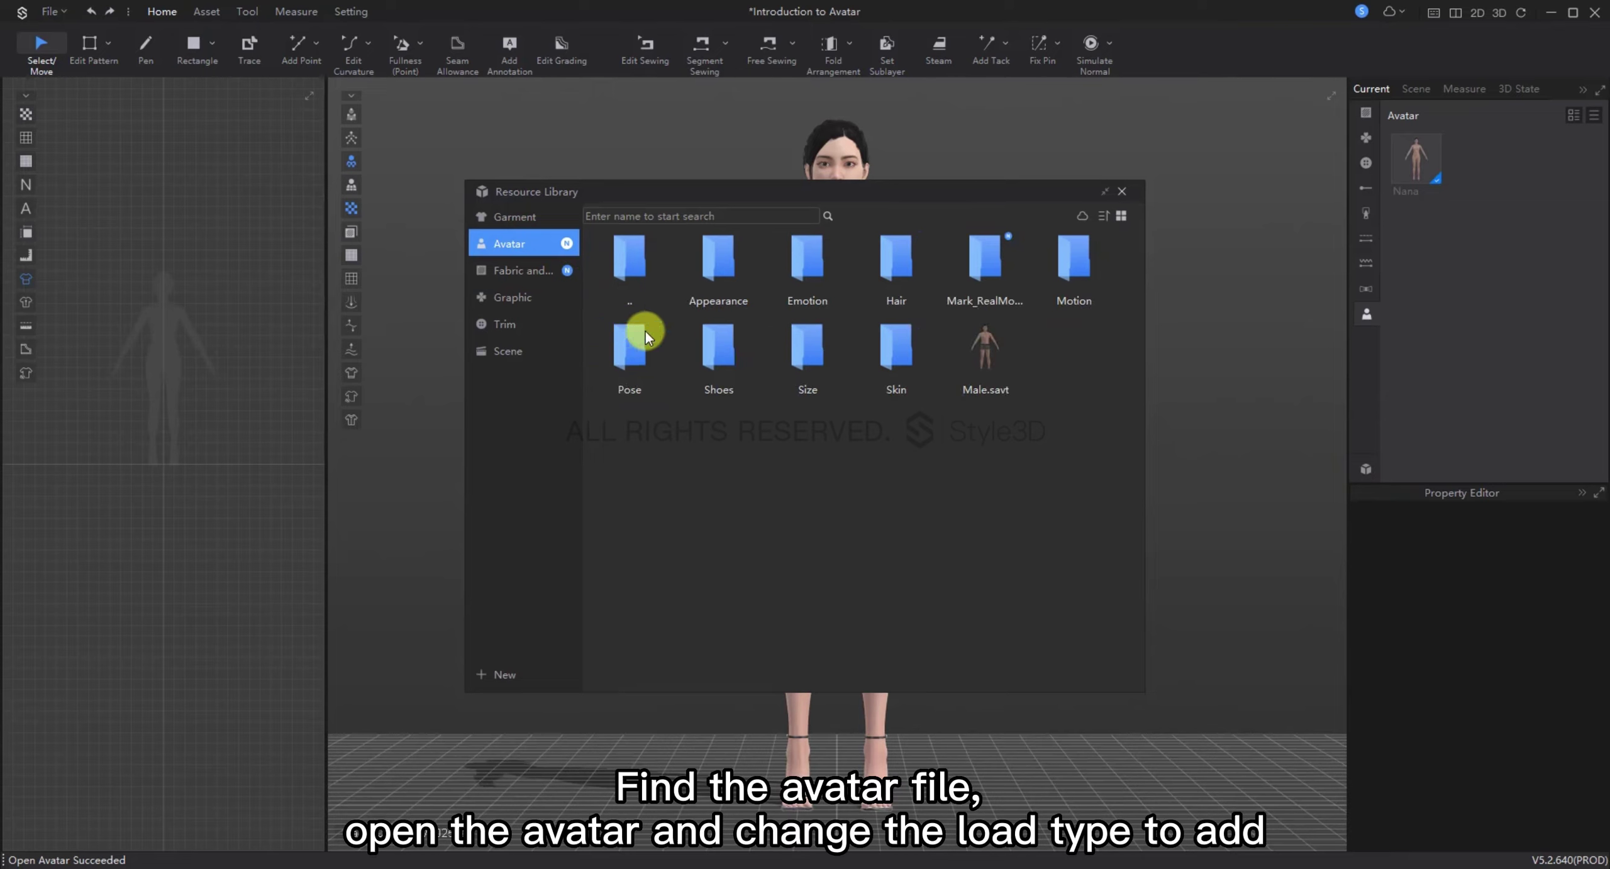
pyautogui.click(982, 356)
pyautogui.rightClick(983, 352)
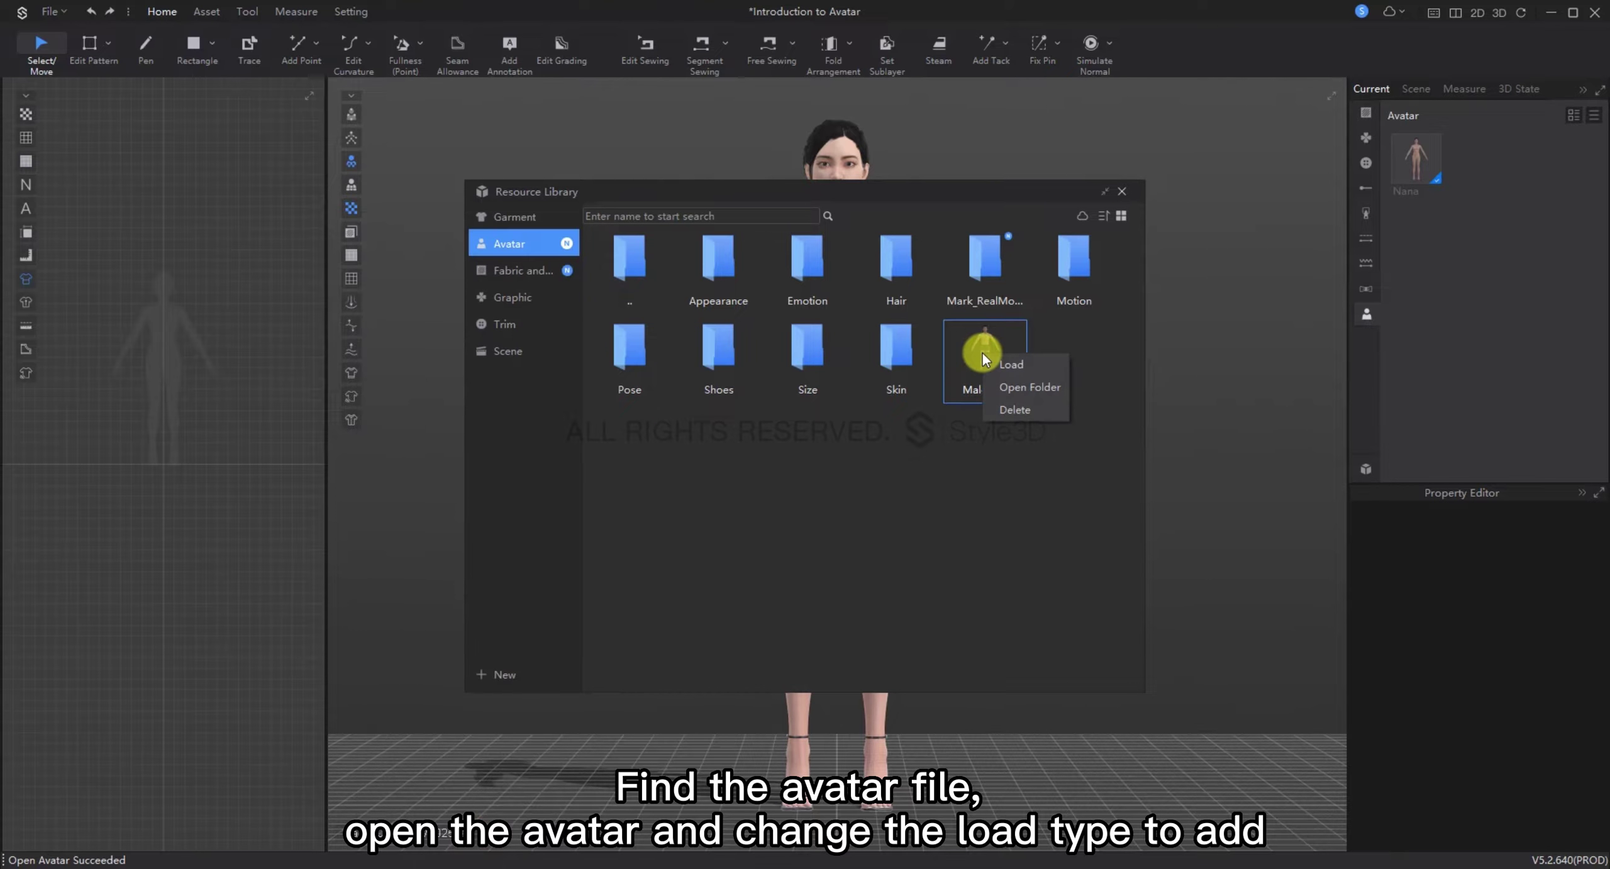
pyautogui.click(995, 359)
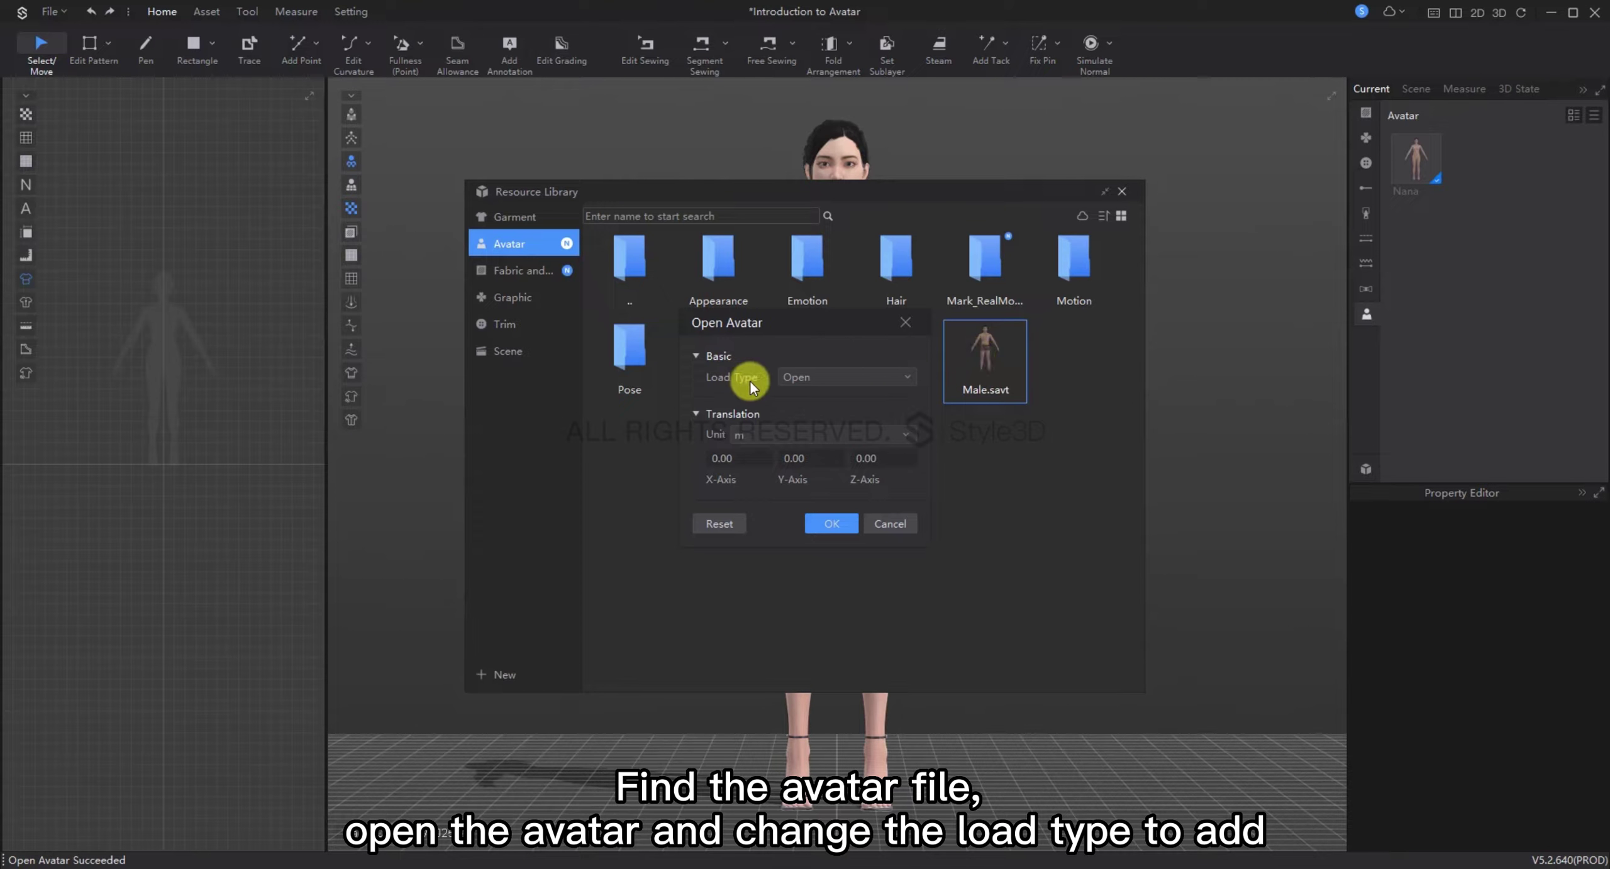
pyautogui.click(828, 377)
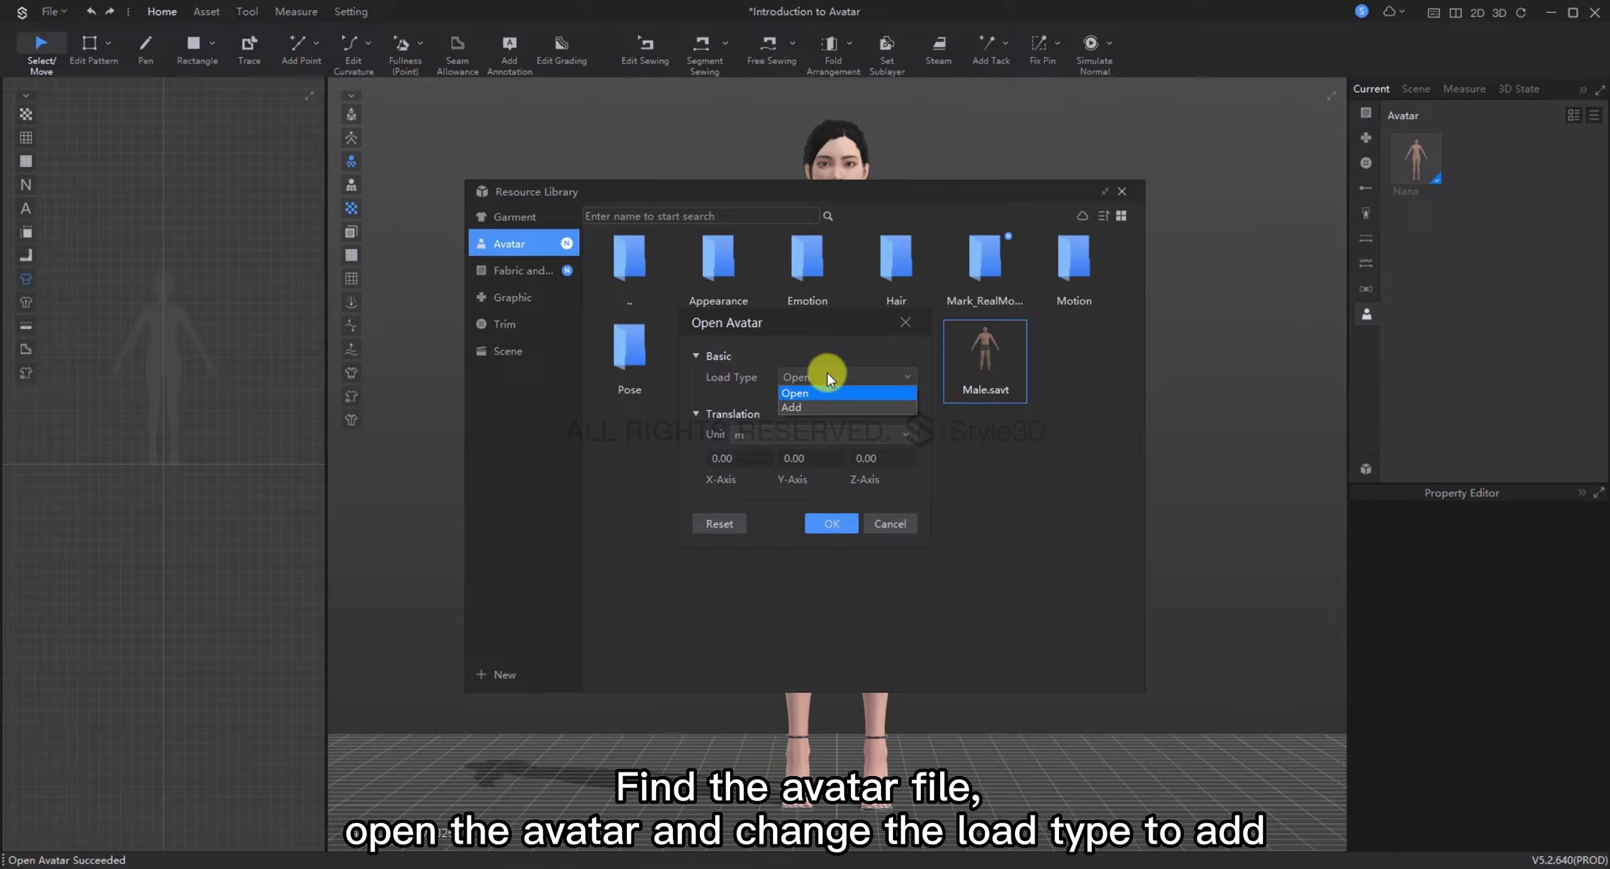
pyautogui.click(818, 406)
pyautogui.click(830, 523)
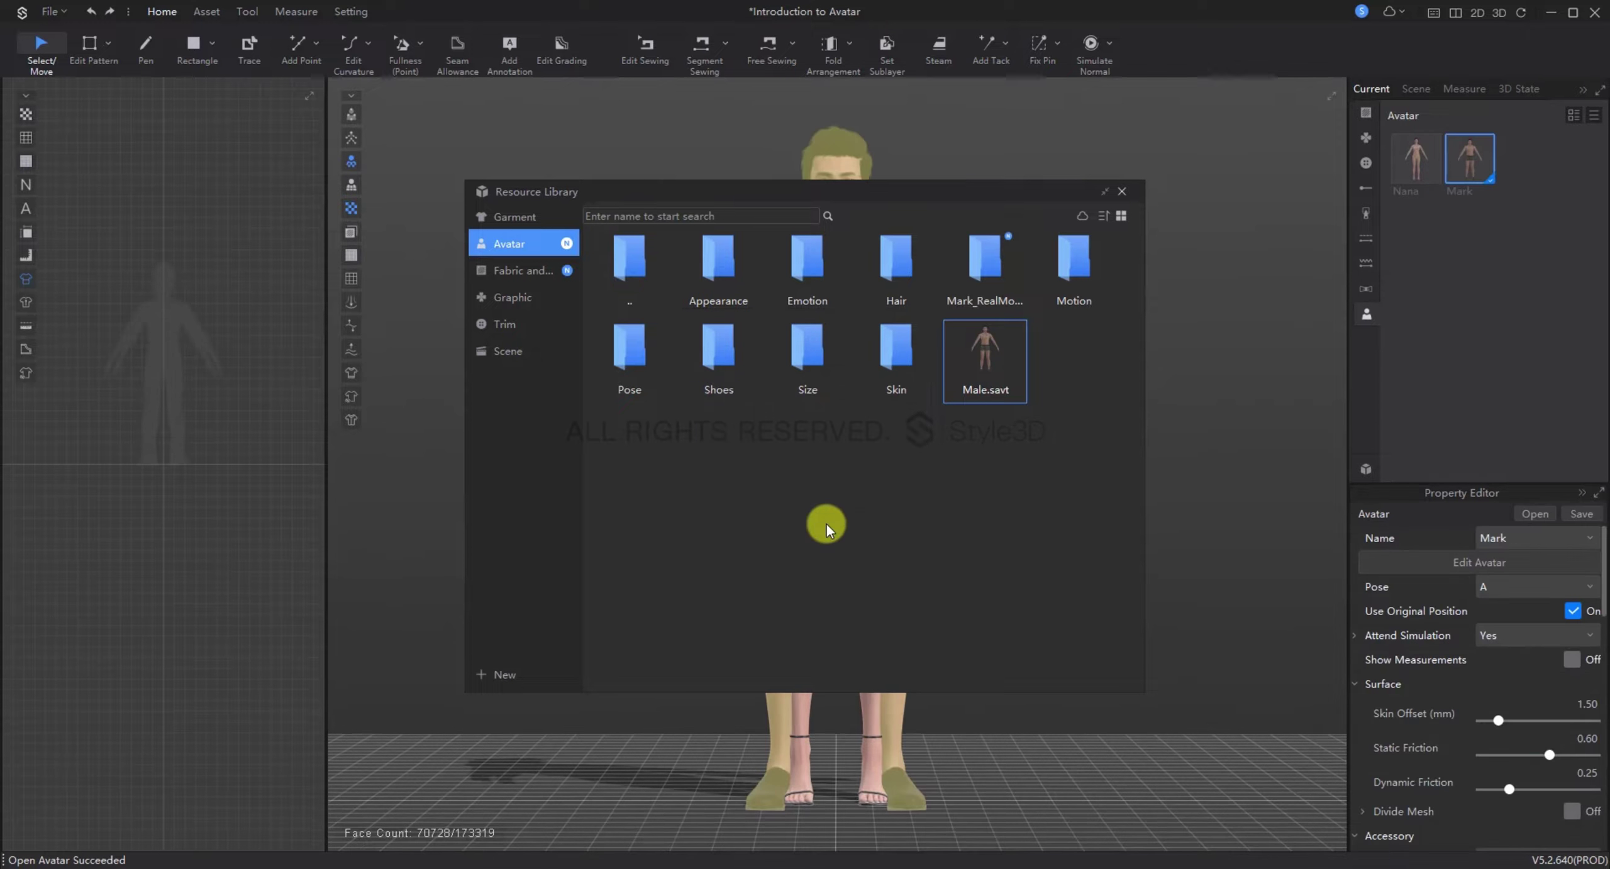
# Step: Close the library, unfreeze Mark and drag him along X to Nana's right
pyautogui.click(1121, 192)
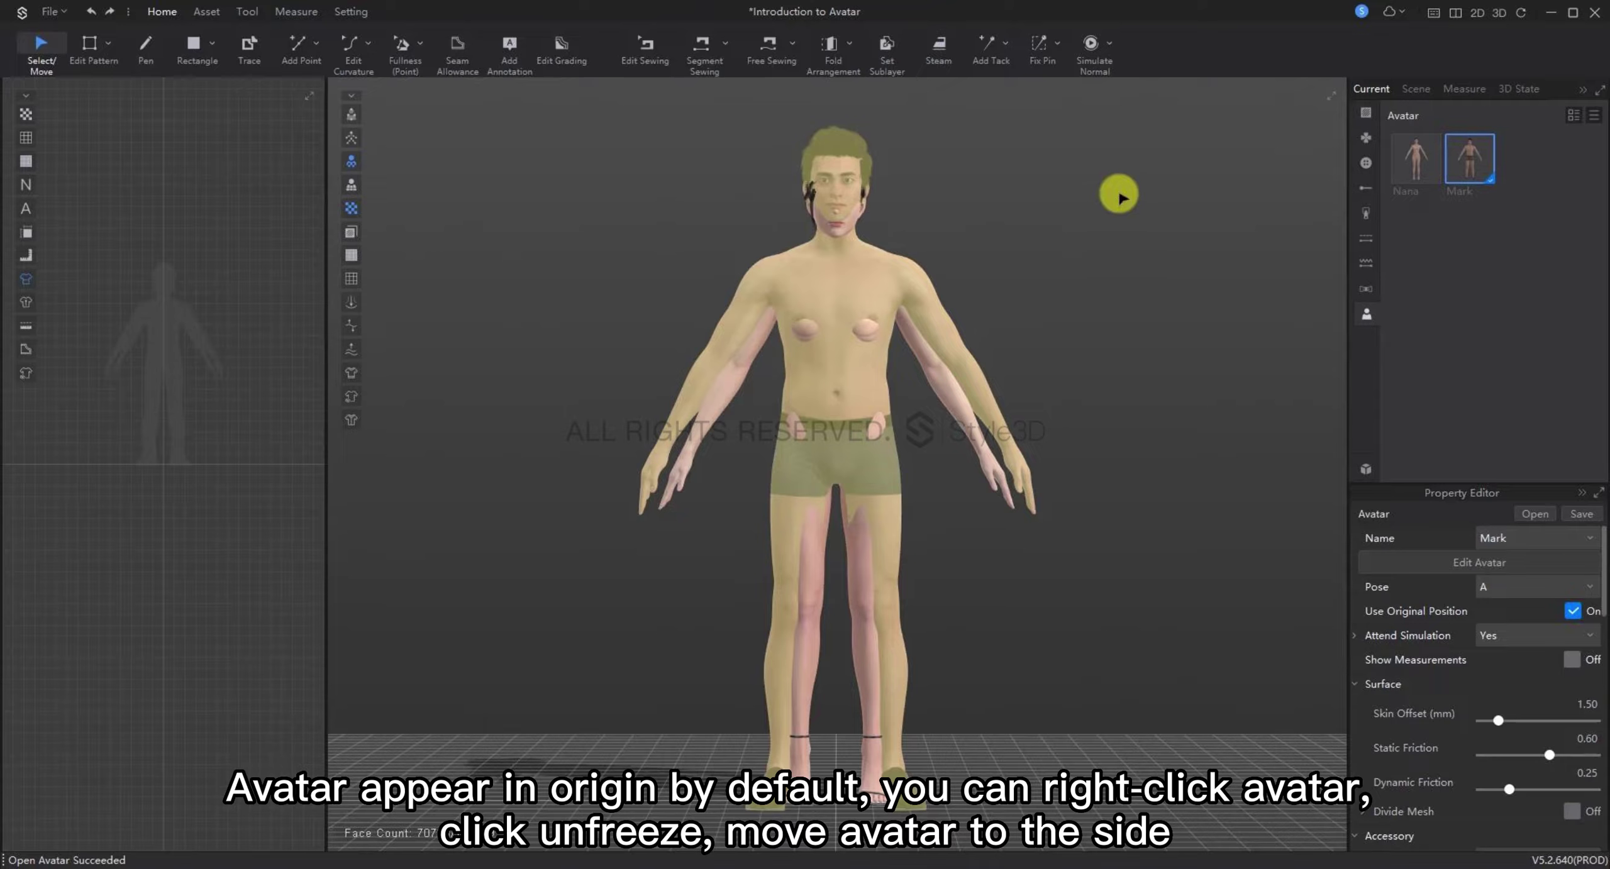
pyautogui.rightClick(862, 279)
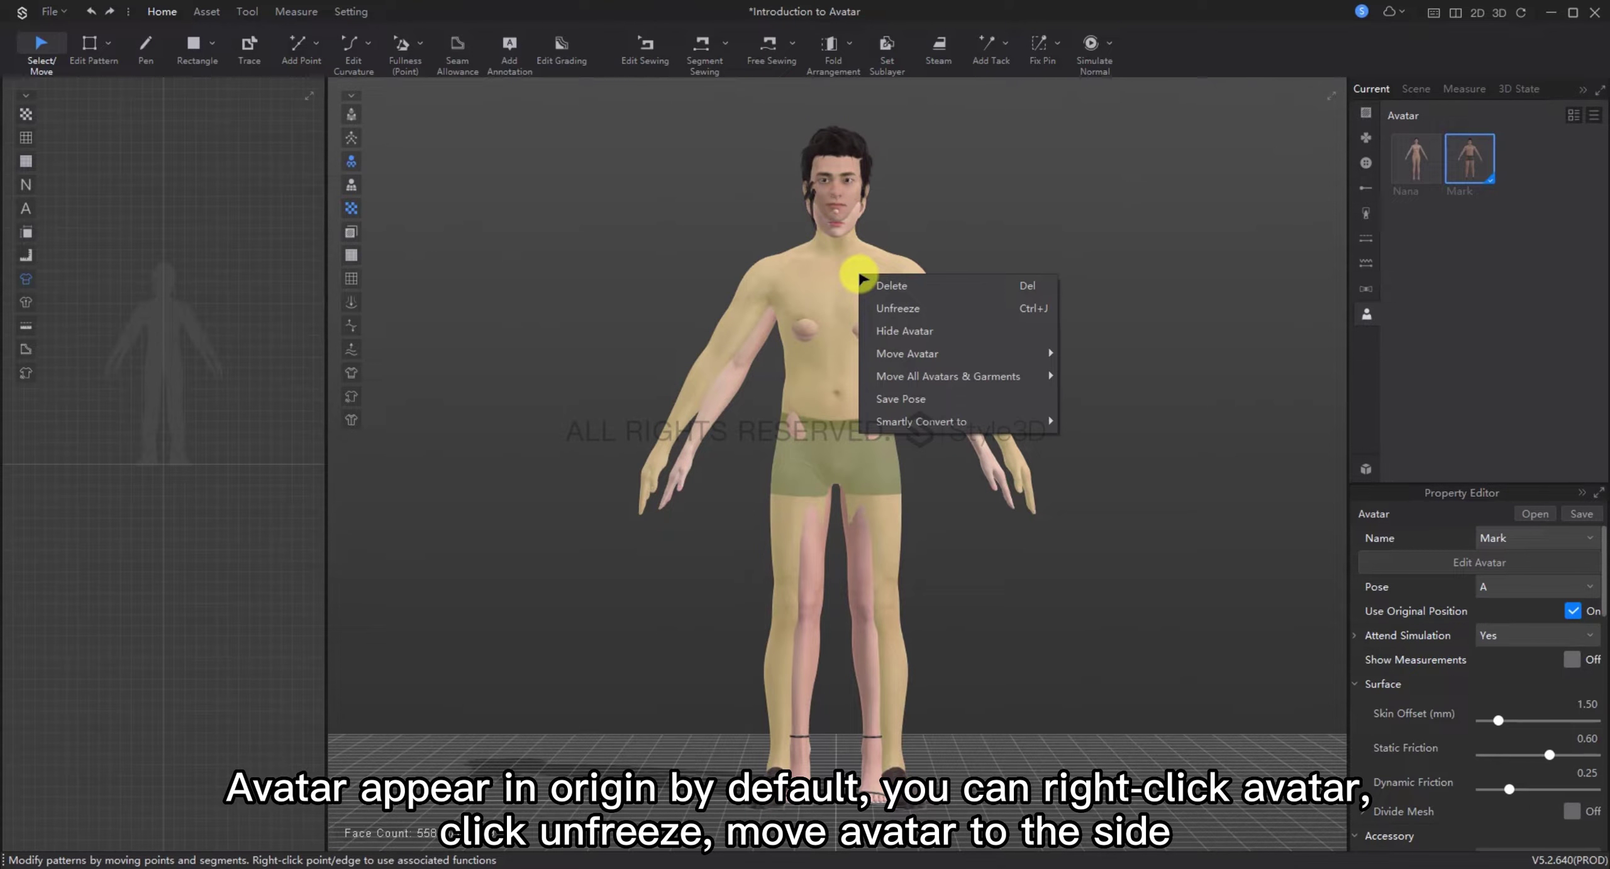
pyautogui.click(886, 309)
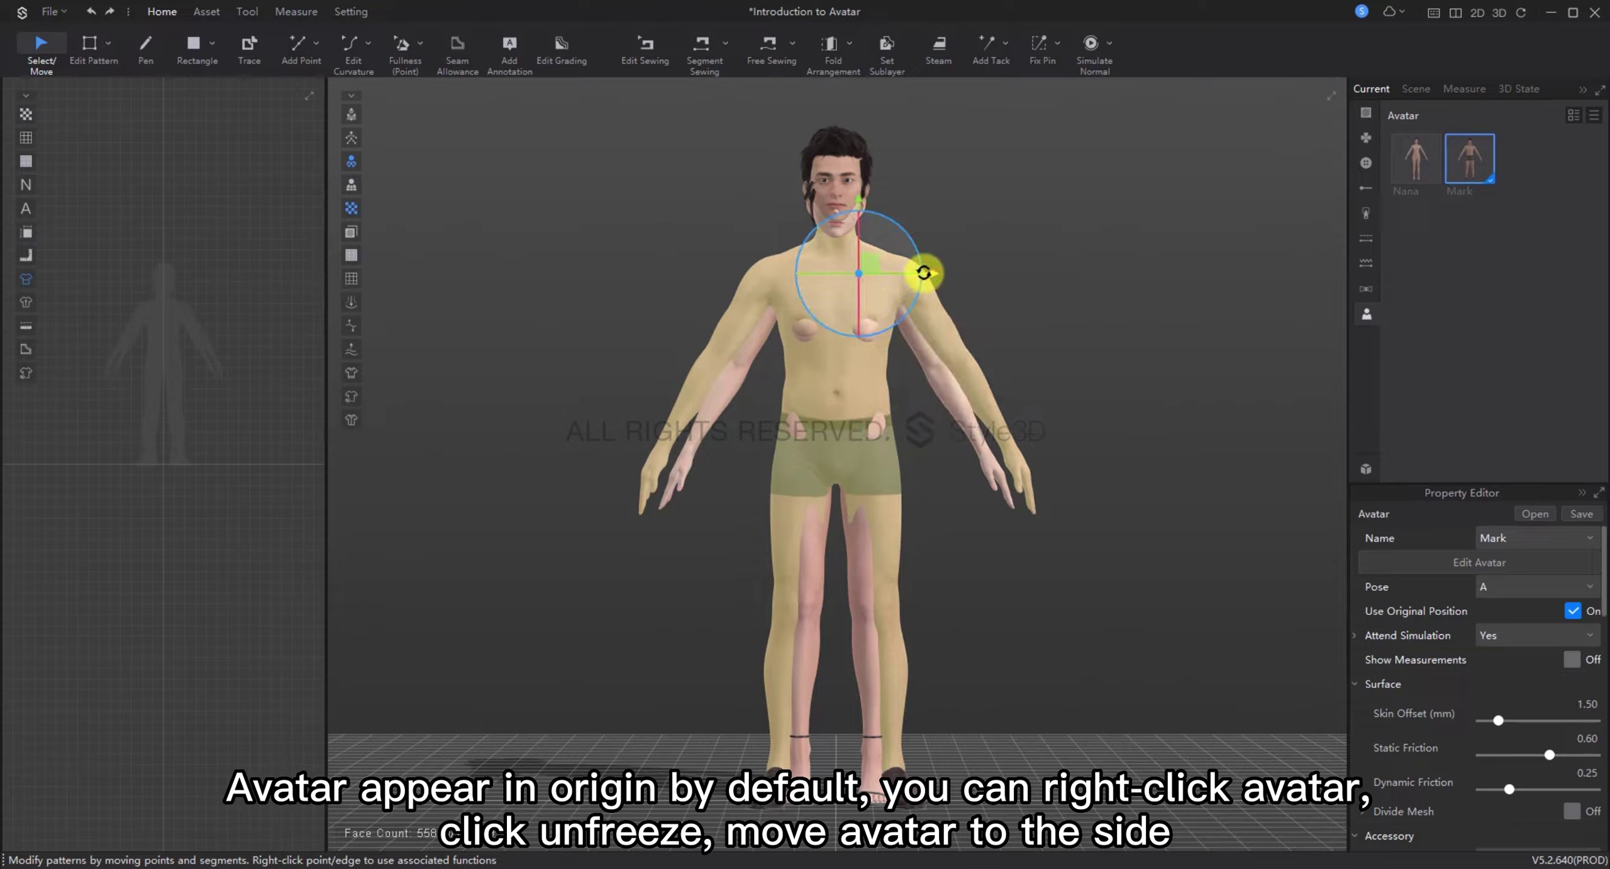
pyautogui.moveTo(927, 271); pyautogui.dragTo(1305, 316)
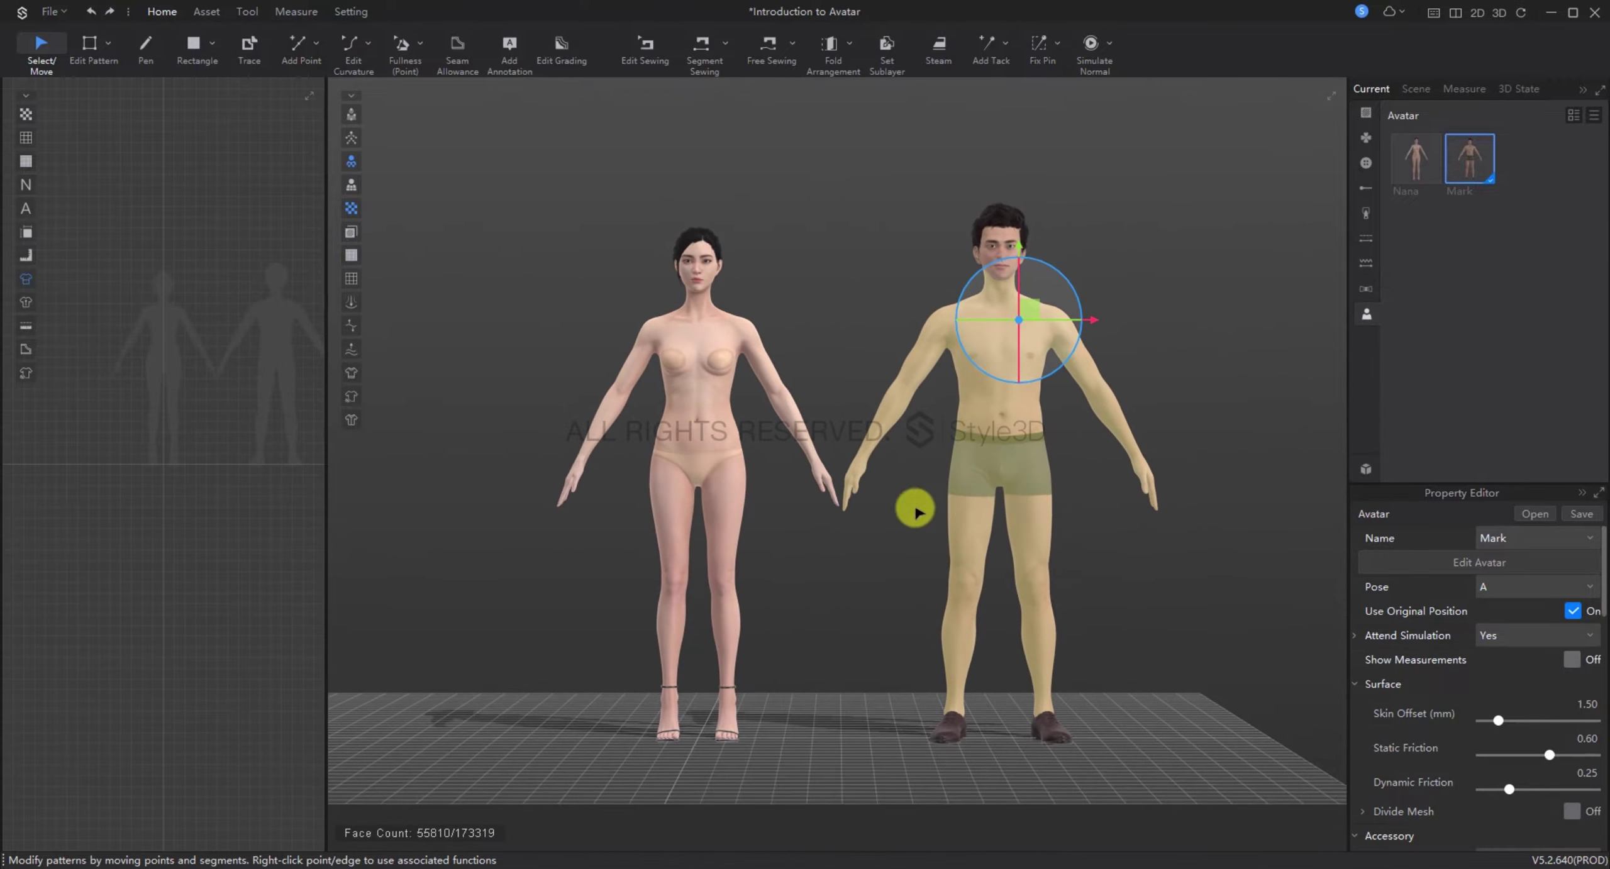
# Step: Deselect, then select Nana and Mark in turn from the avatar list
pyautogui.click(916, 509)
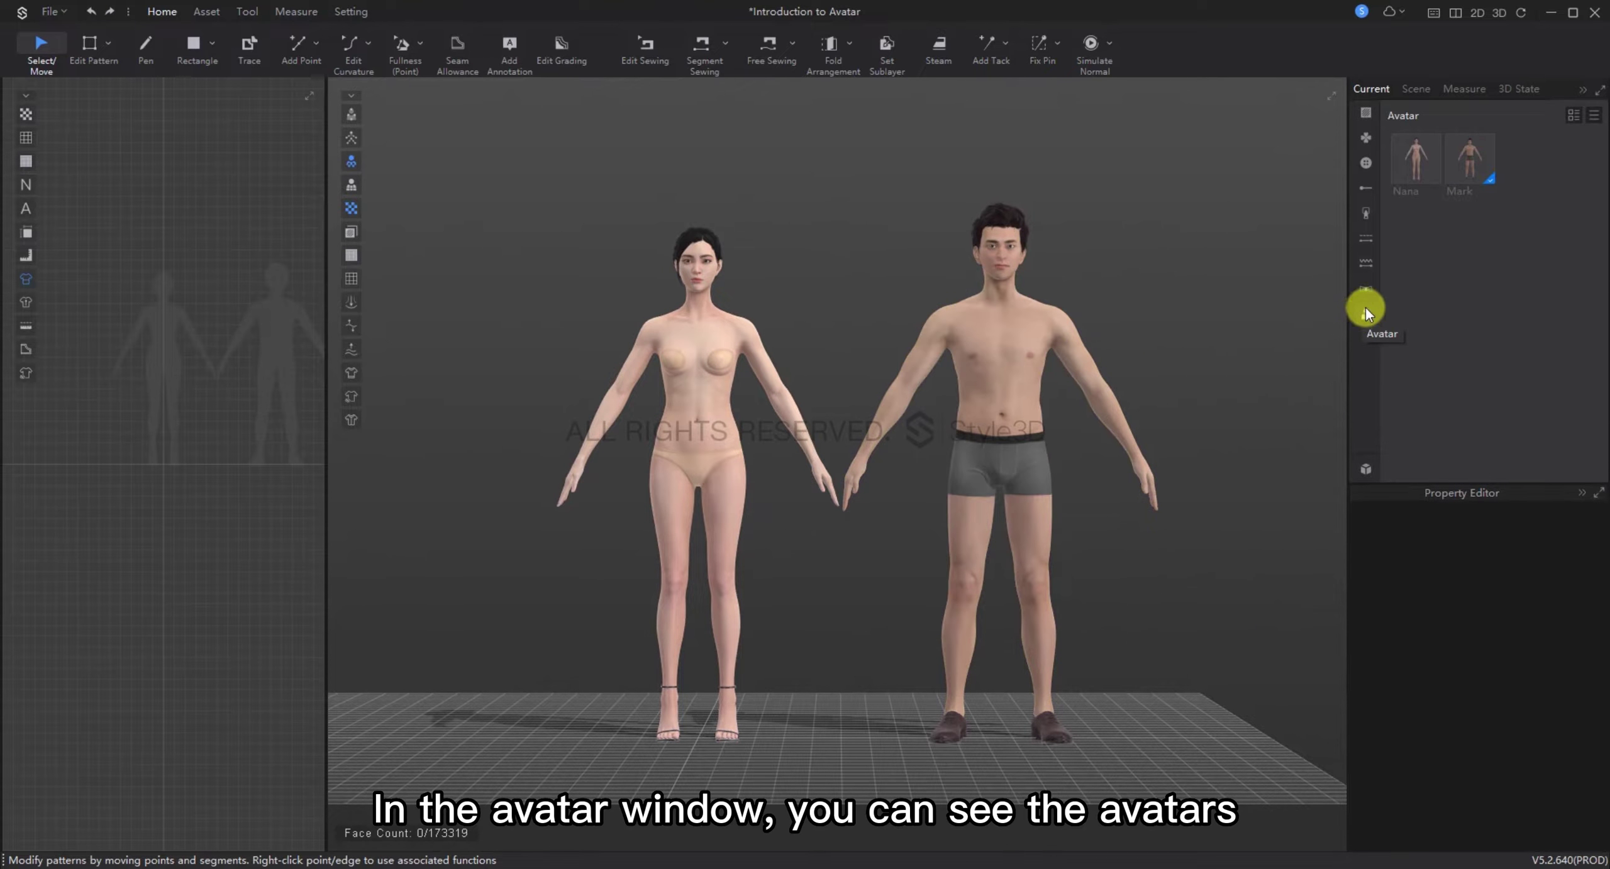
pyautogui.click(1406, 183)
pyautogui.click(1479, 160)
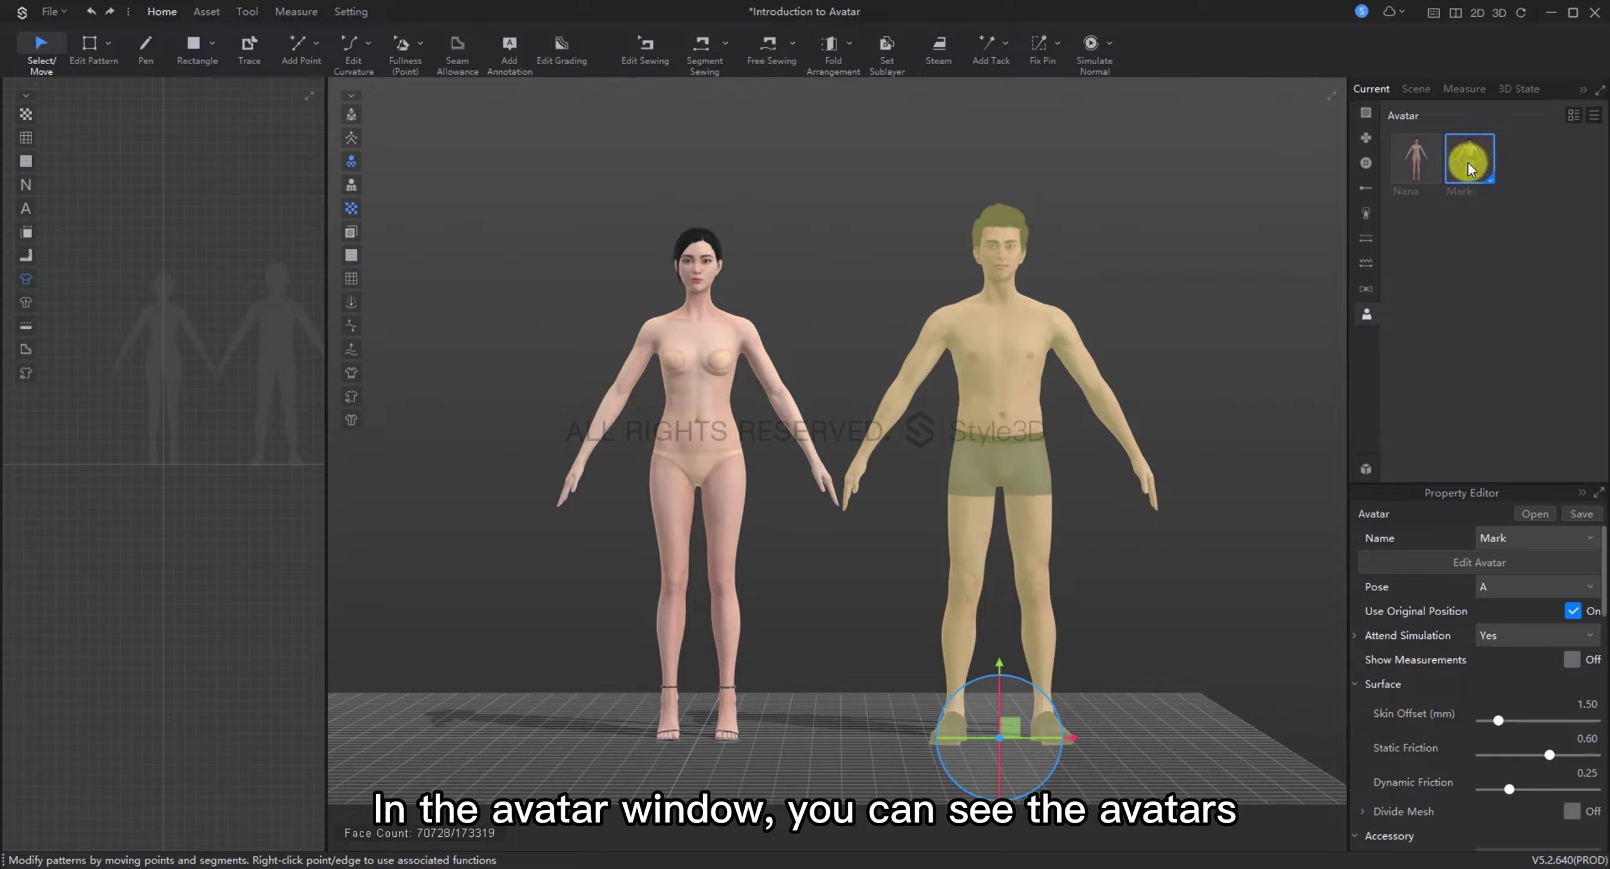
# Step: Delete Mark, change Nana's appearance Name to Lily, and launch Edit Avatar
pyautogui.press('Delete')
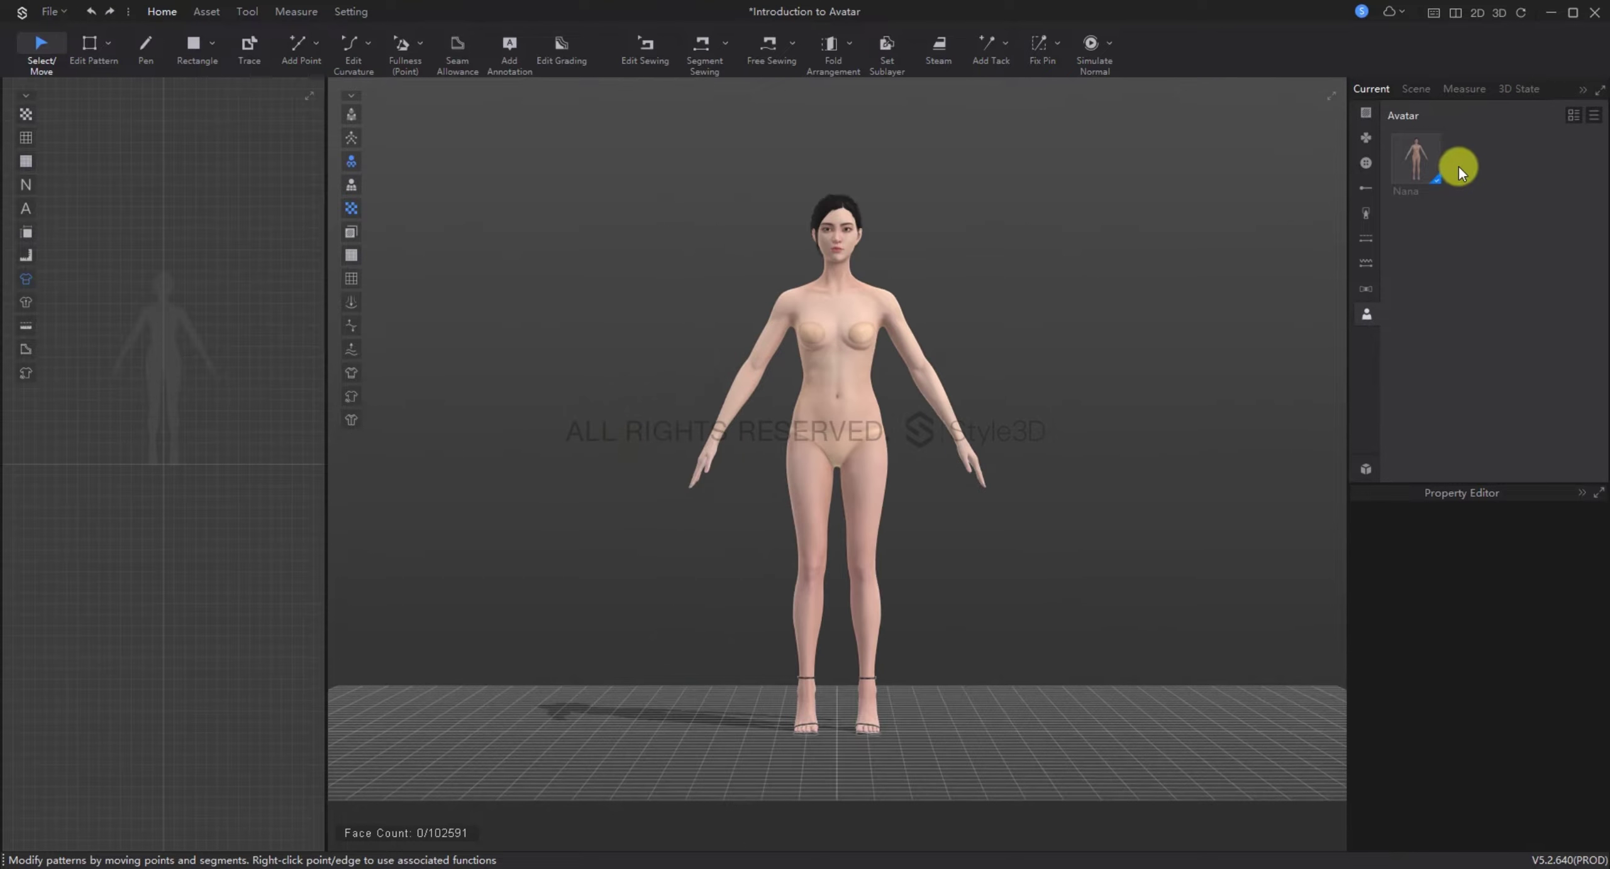
pyautogui.click(1420, 157)
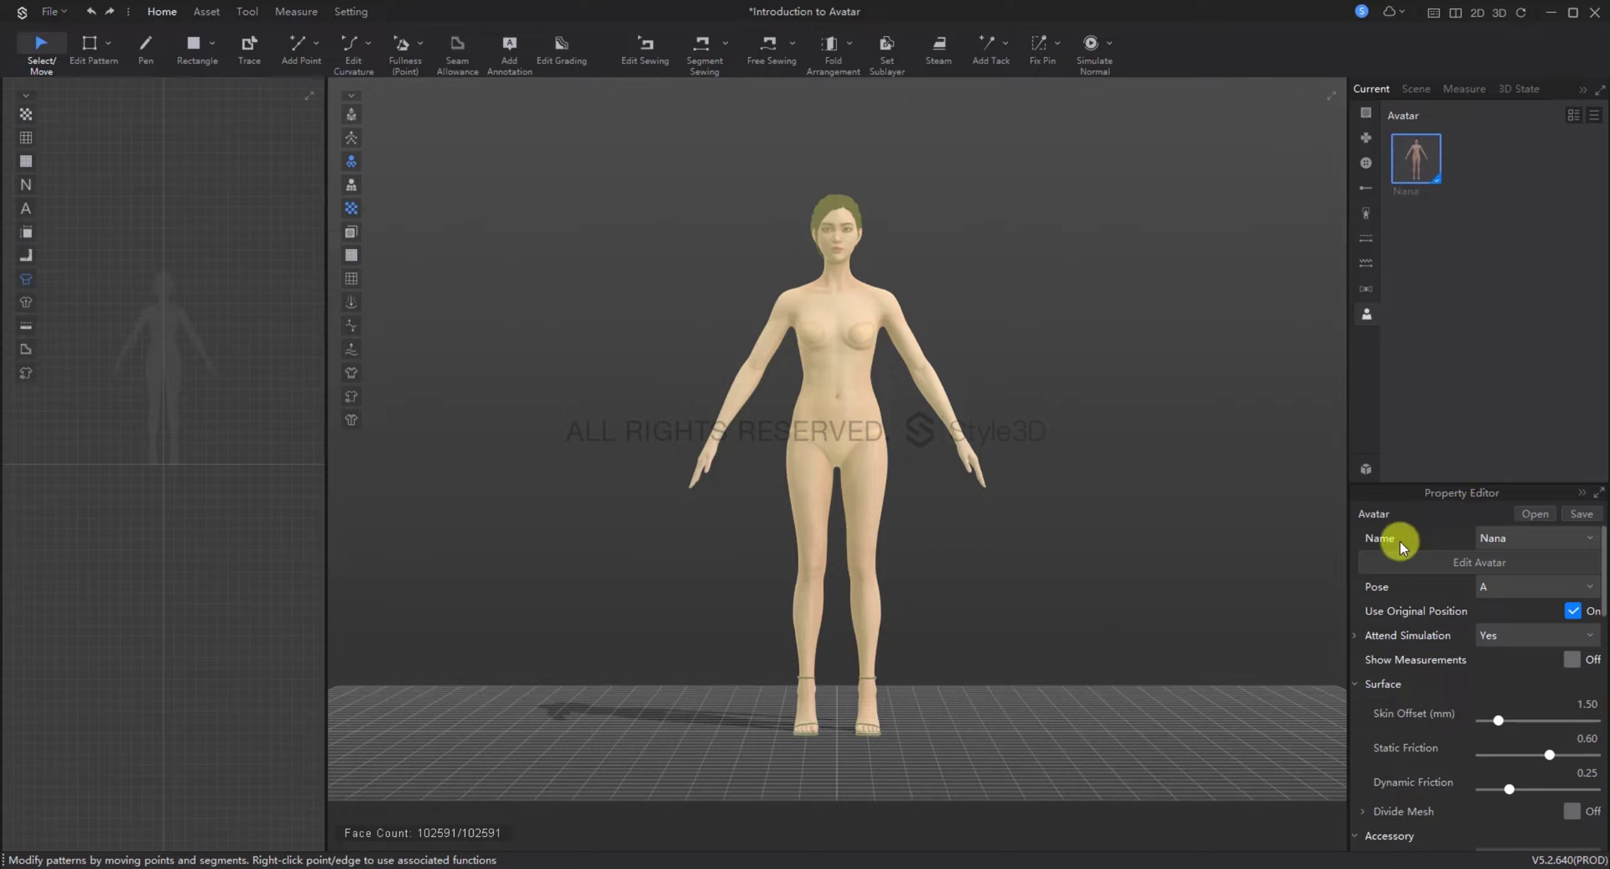
pyautogui.click(1527, 539)
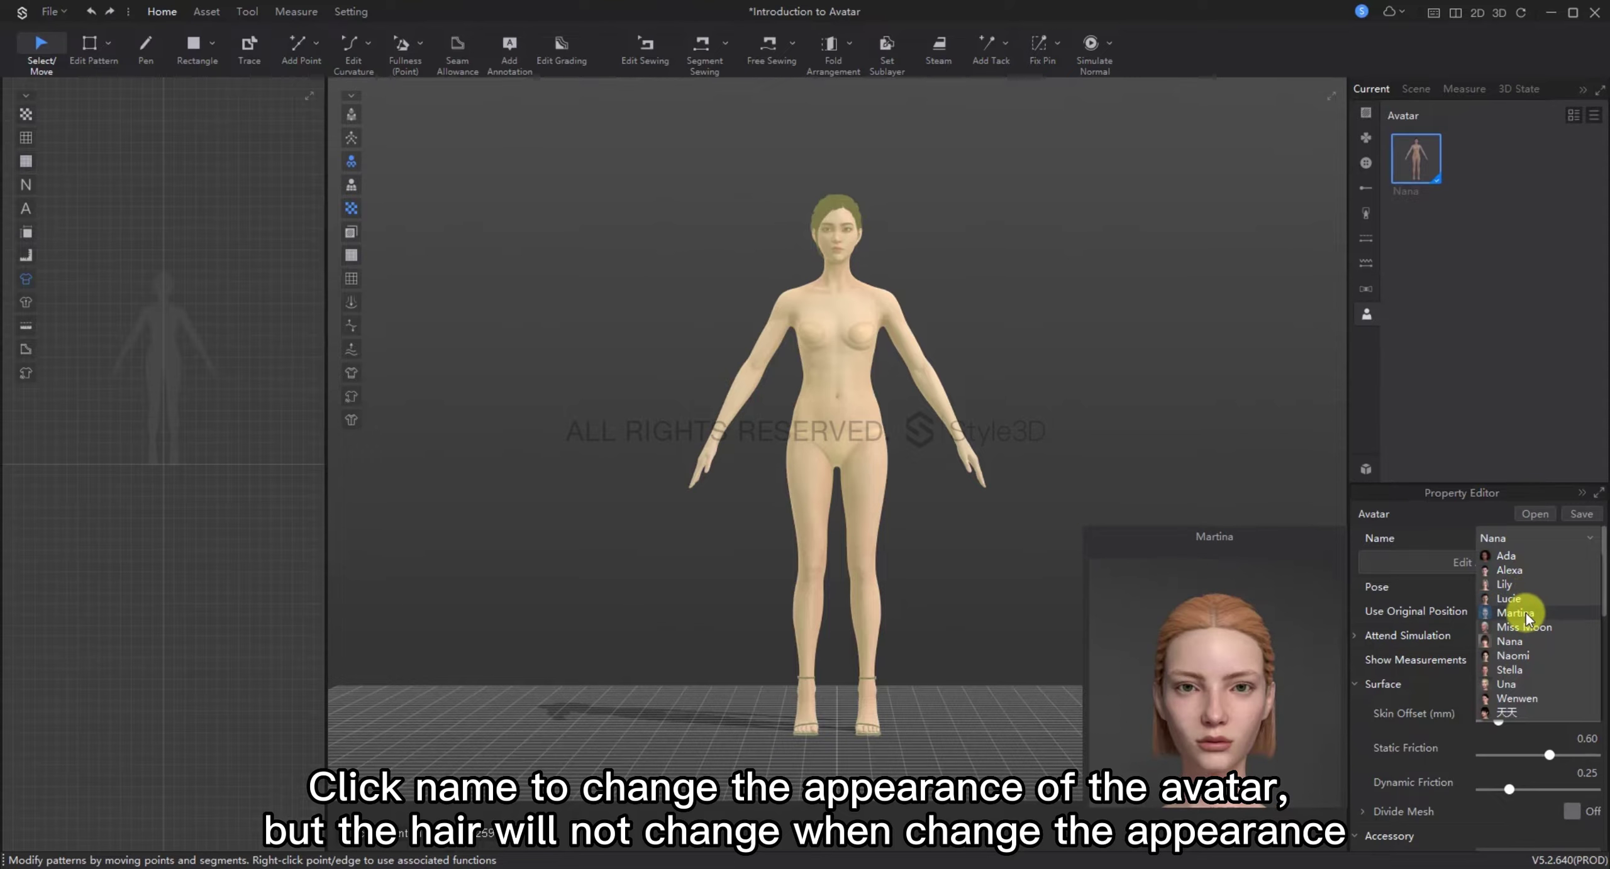
pyautogui.click(1507, 585)
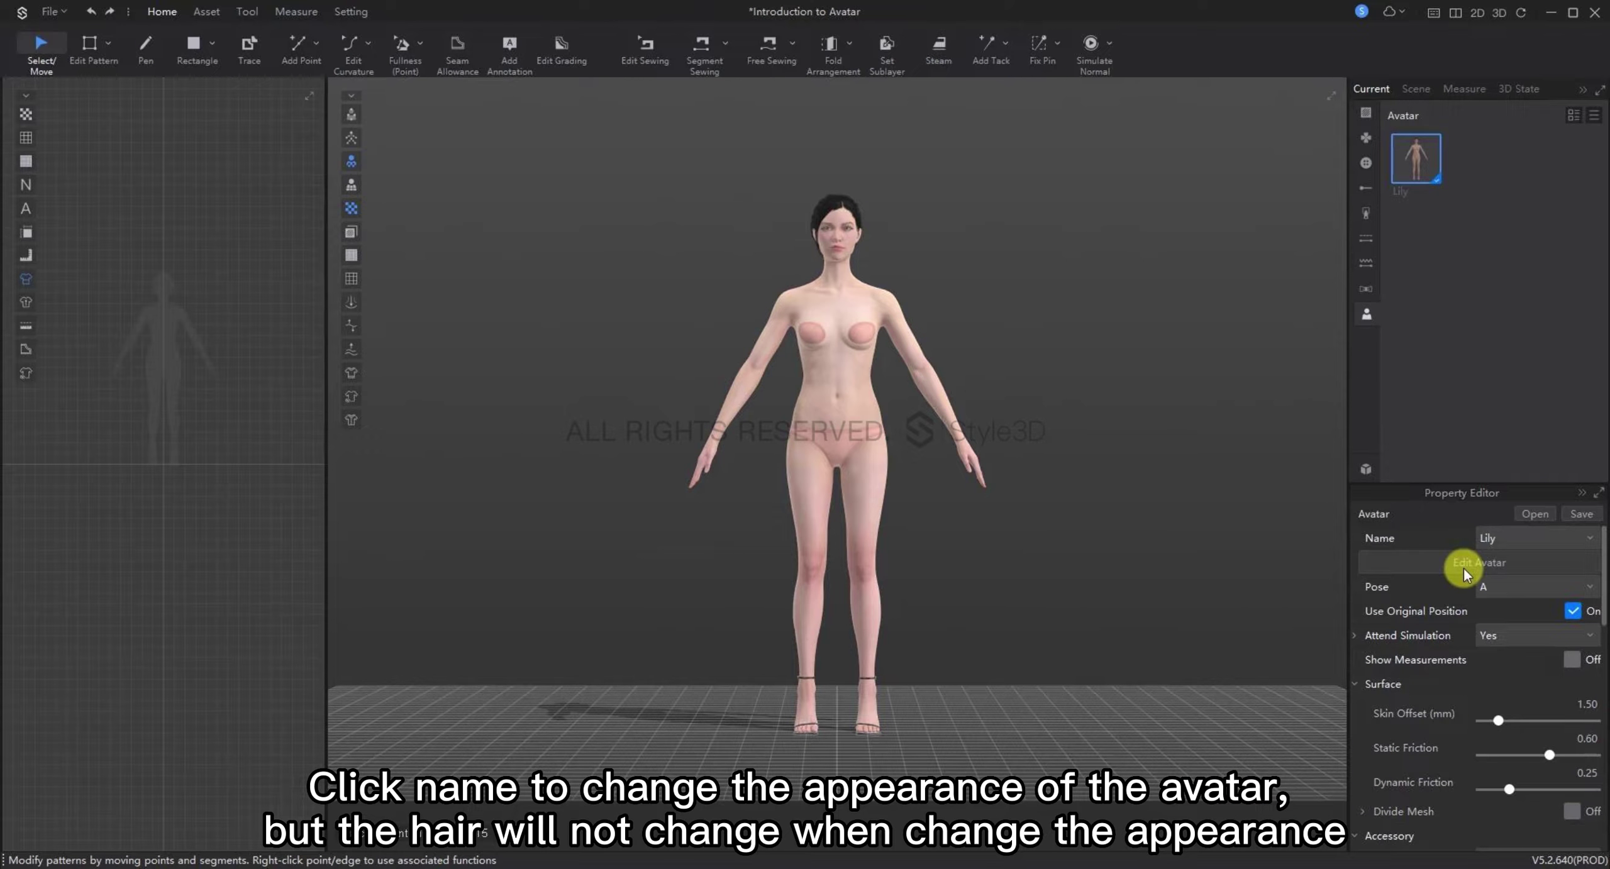
pyautogui.click(1464, 569)
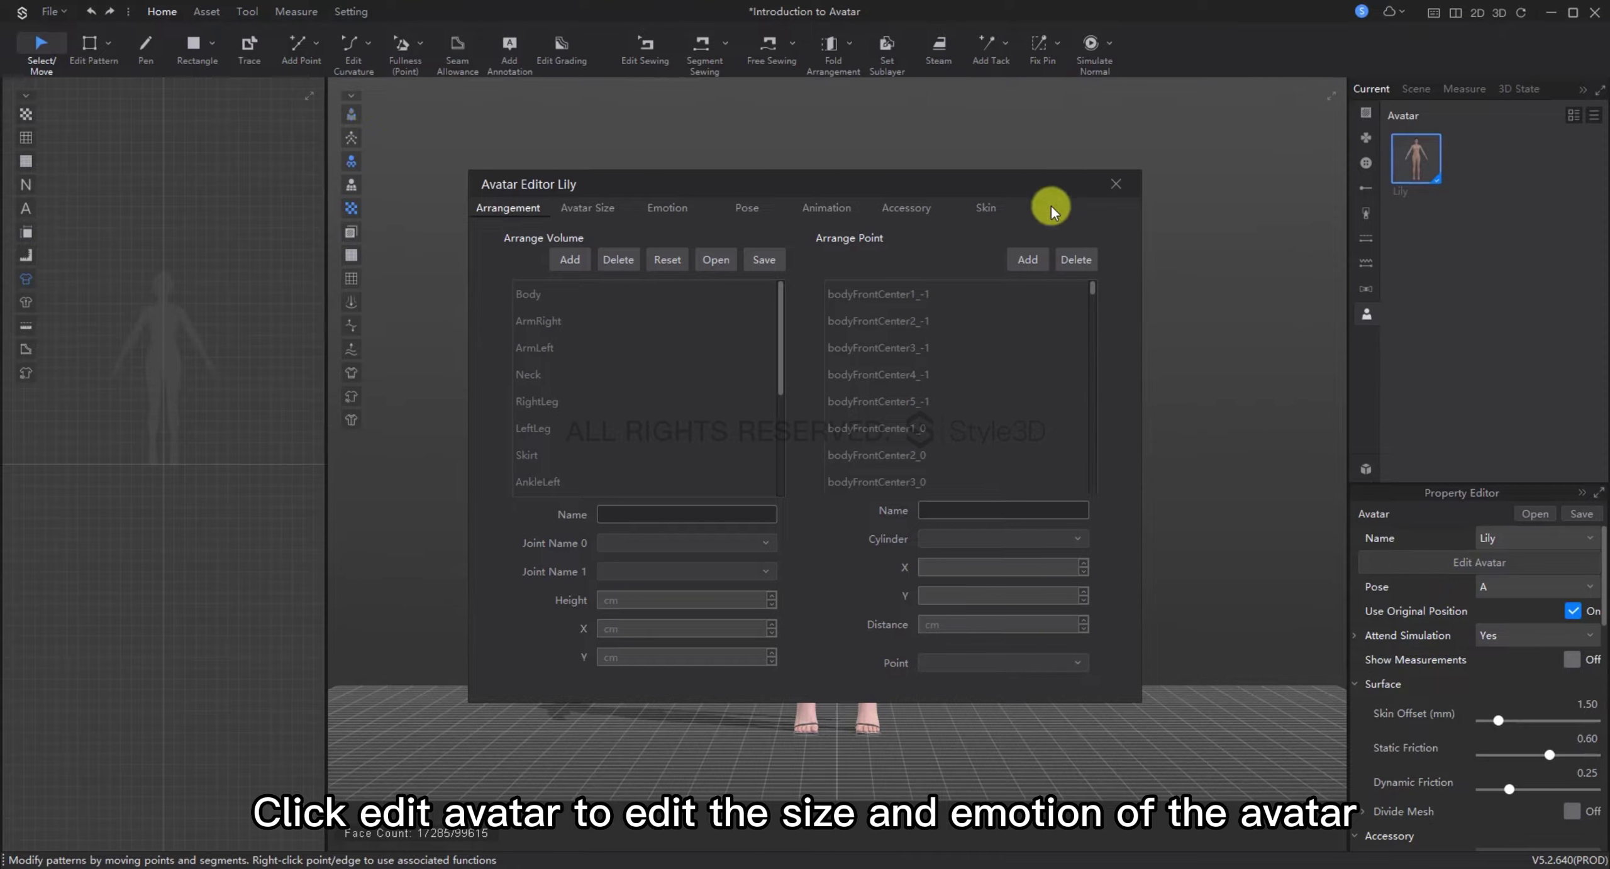
# Step: Move the editor aside, recentre Lily in the view, and show the Arrangement settings
pyautogui.moveTo(1015, 181); pyautogui.dragTo(664, 235)
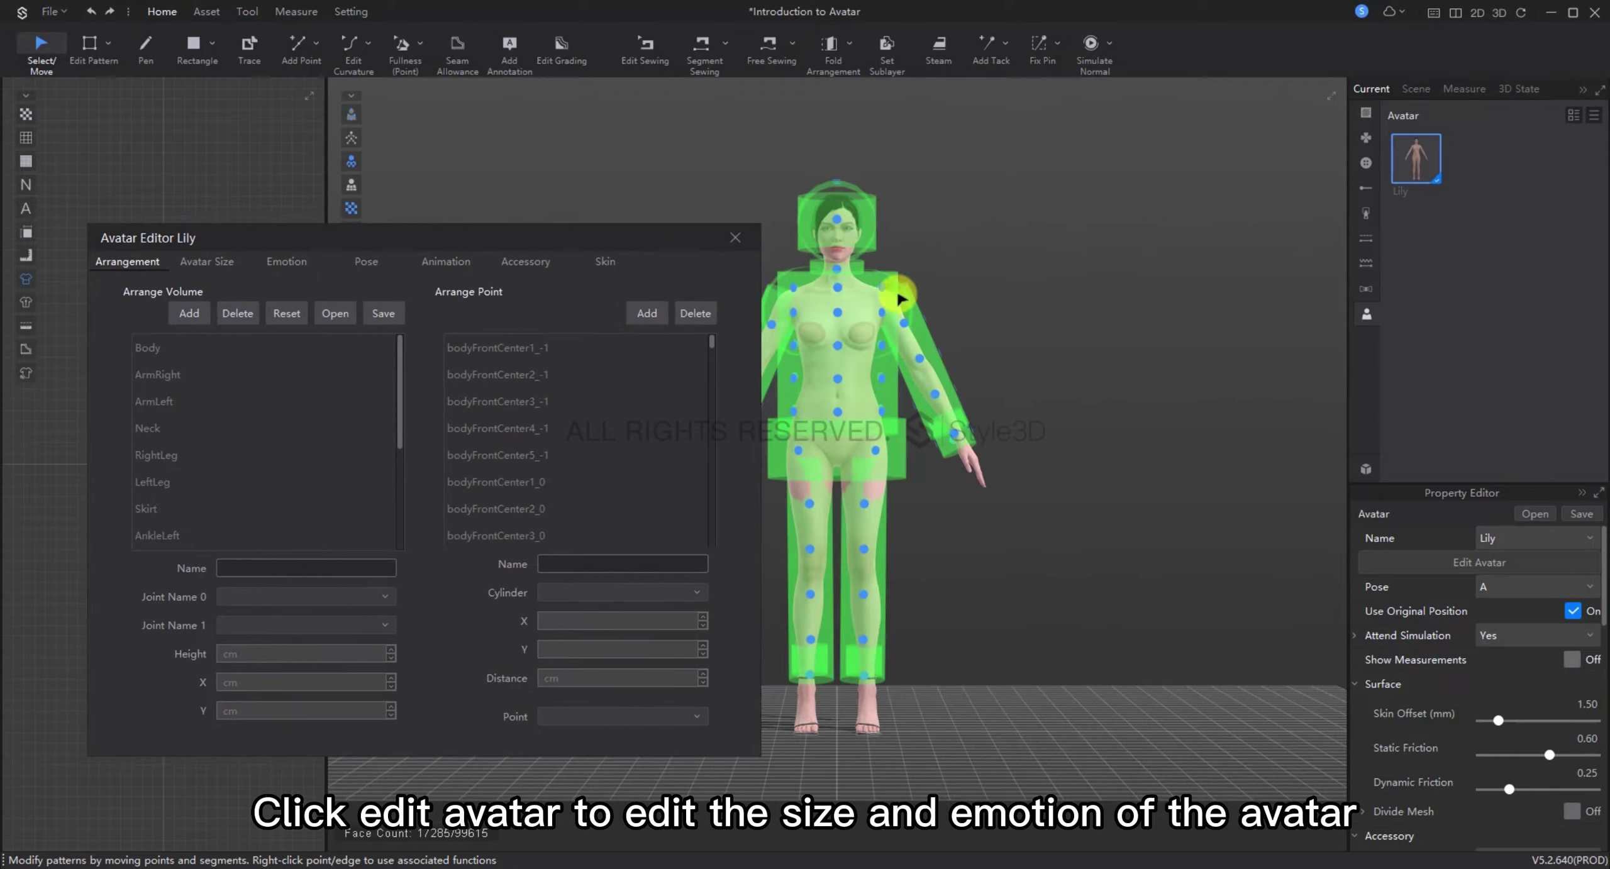
pyautogui.moveTo(937, 308); pyautogui.dragTo(1207, 342, button='middle')
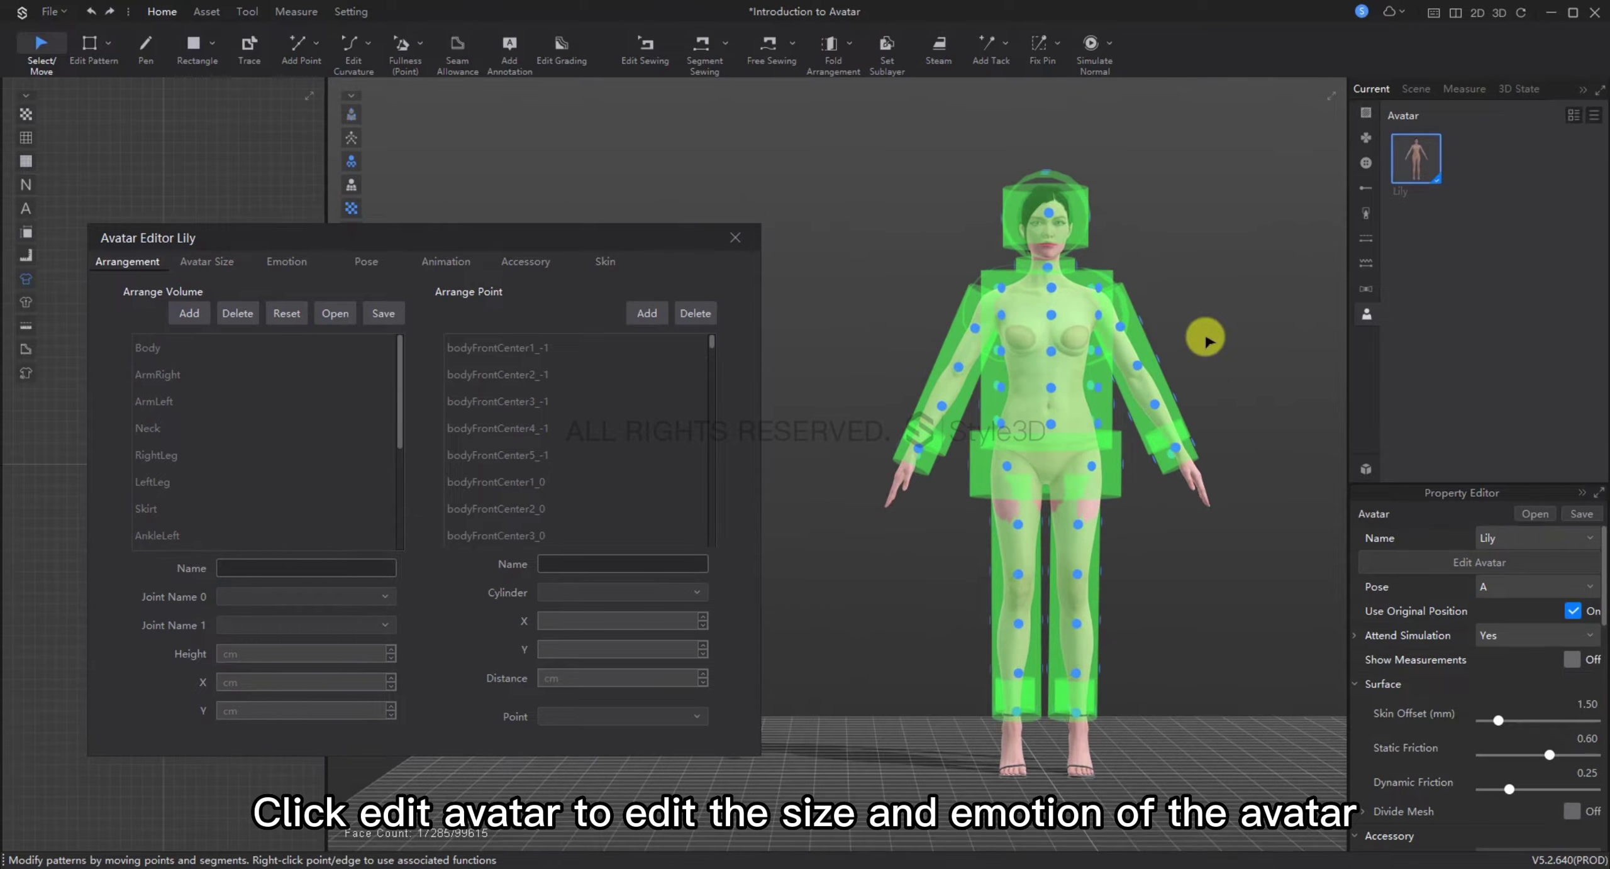
pyautogui.scroll(3, 1204, 334)
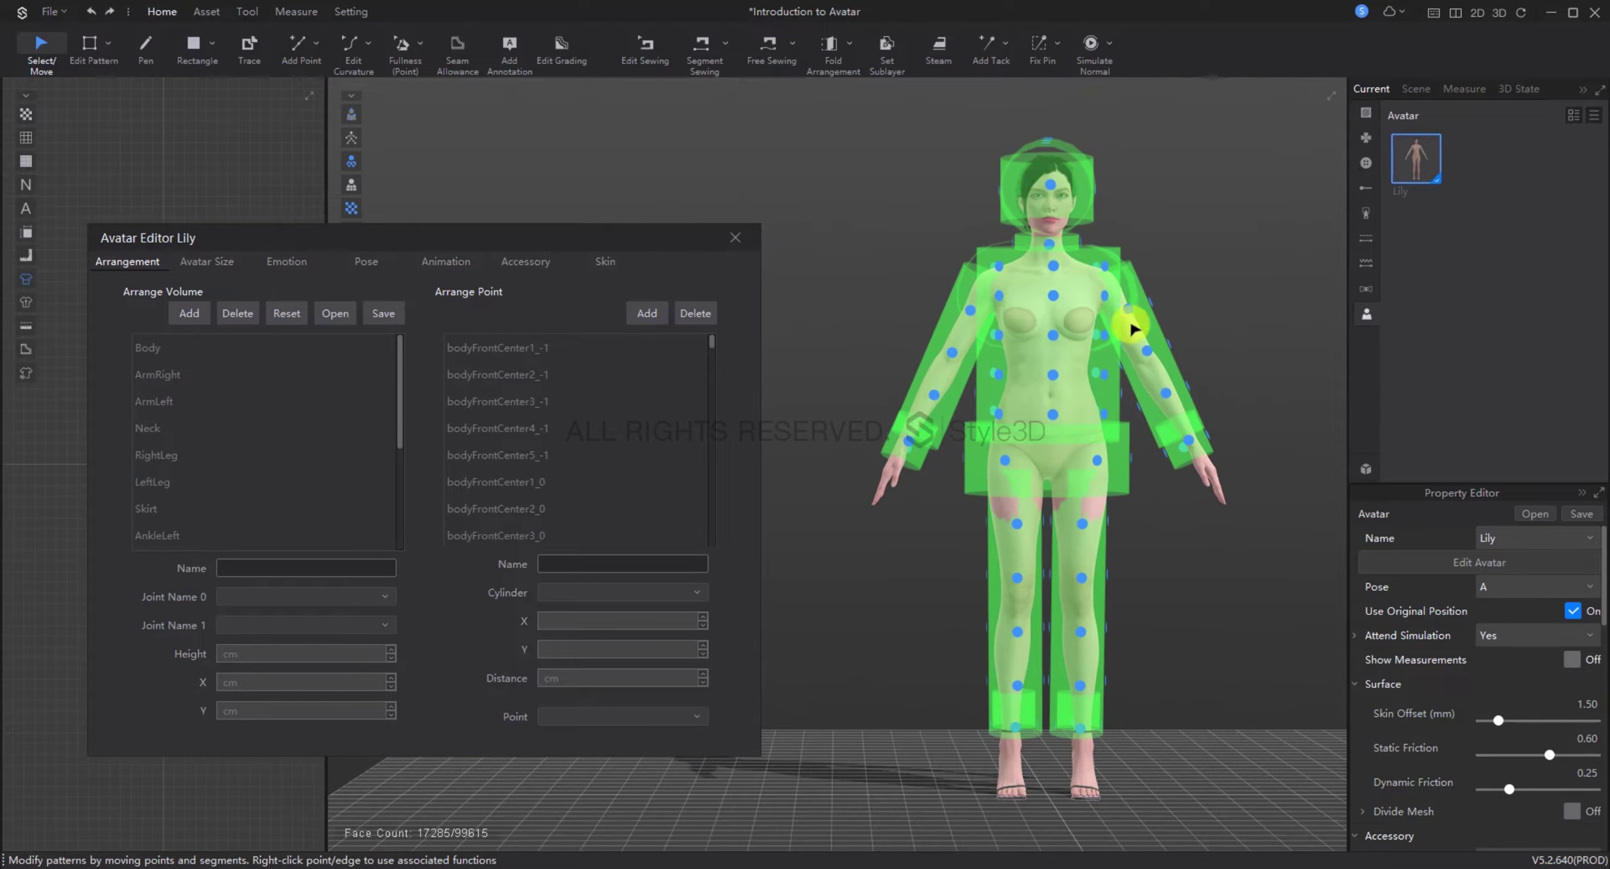
pyautogui.click(119, 266)
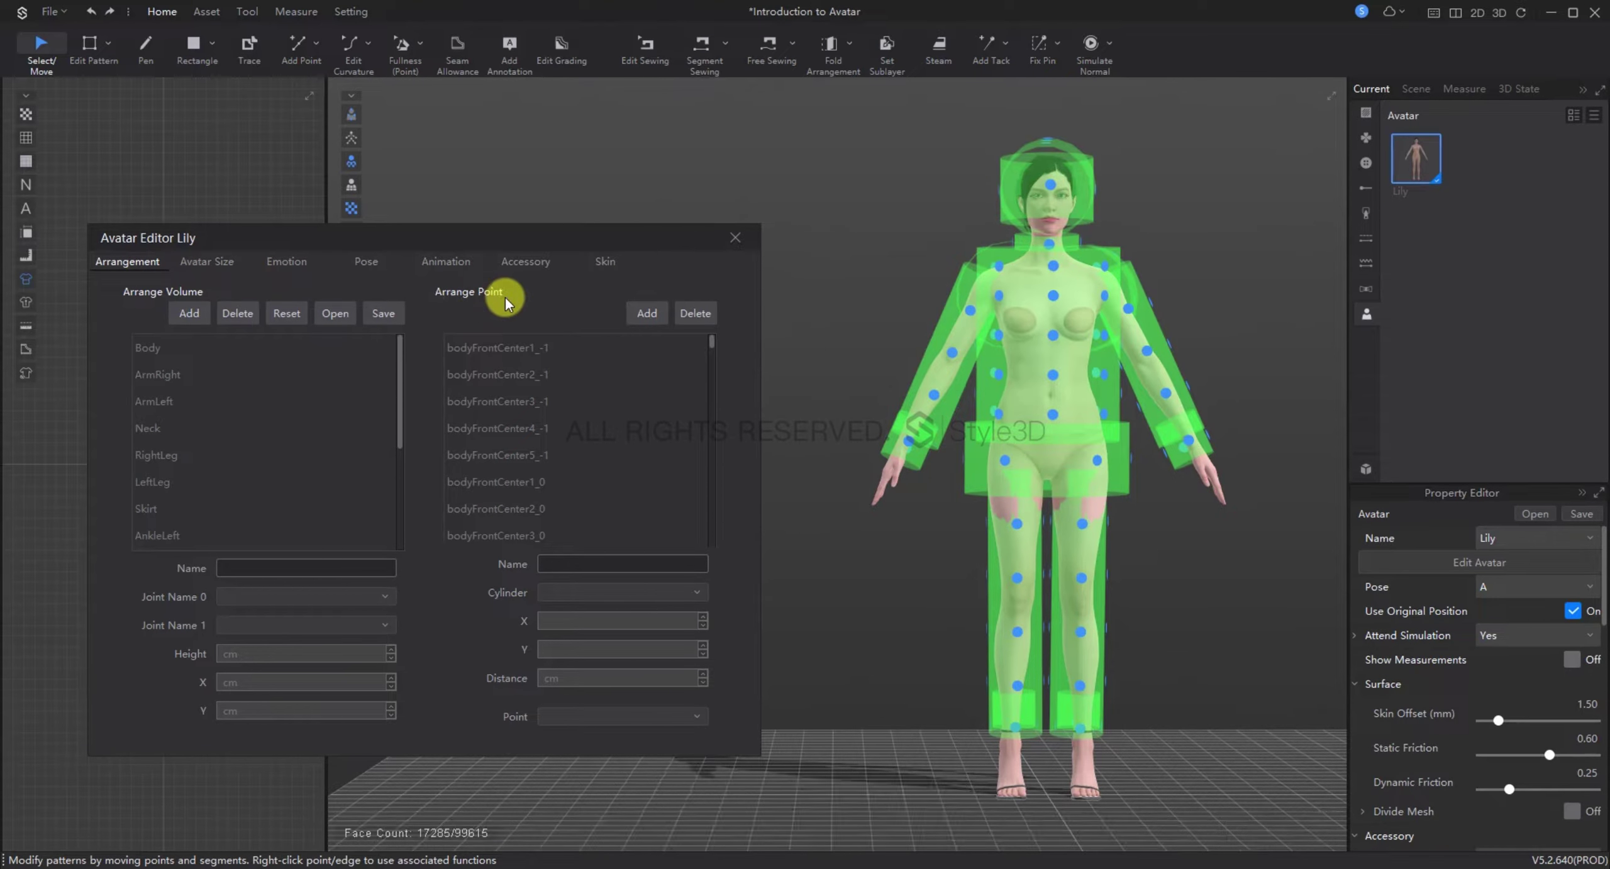
# Step: Inspect the Body, ArmRight, ArmLeft and Neck arrange volumes in turn
pyautogui.click(188, 347)
pyautogui.click(179, 375)
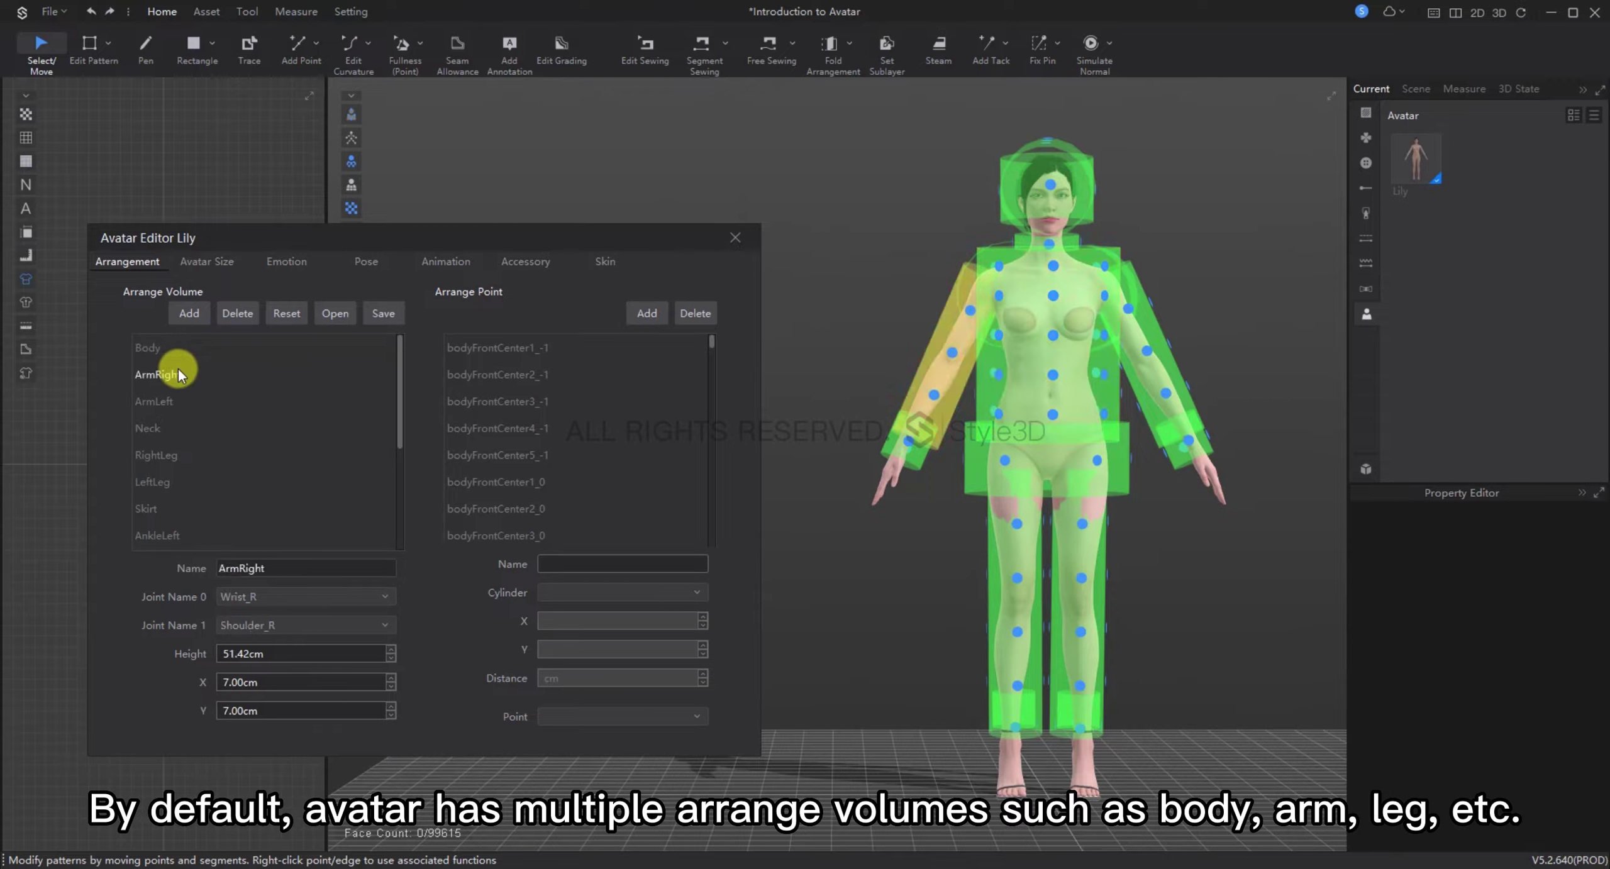
pyautogui.click(175, 407)
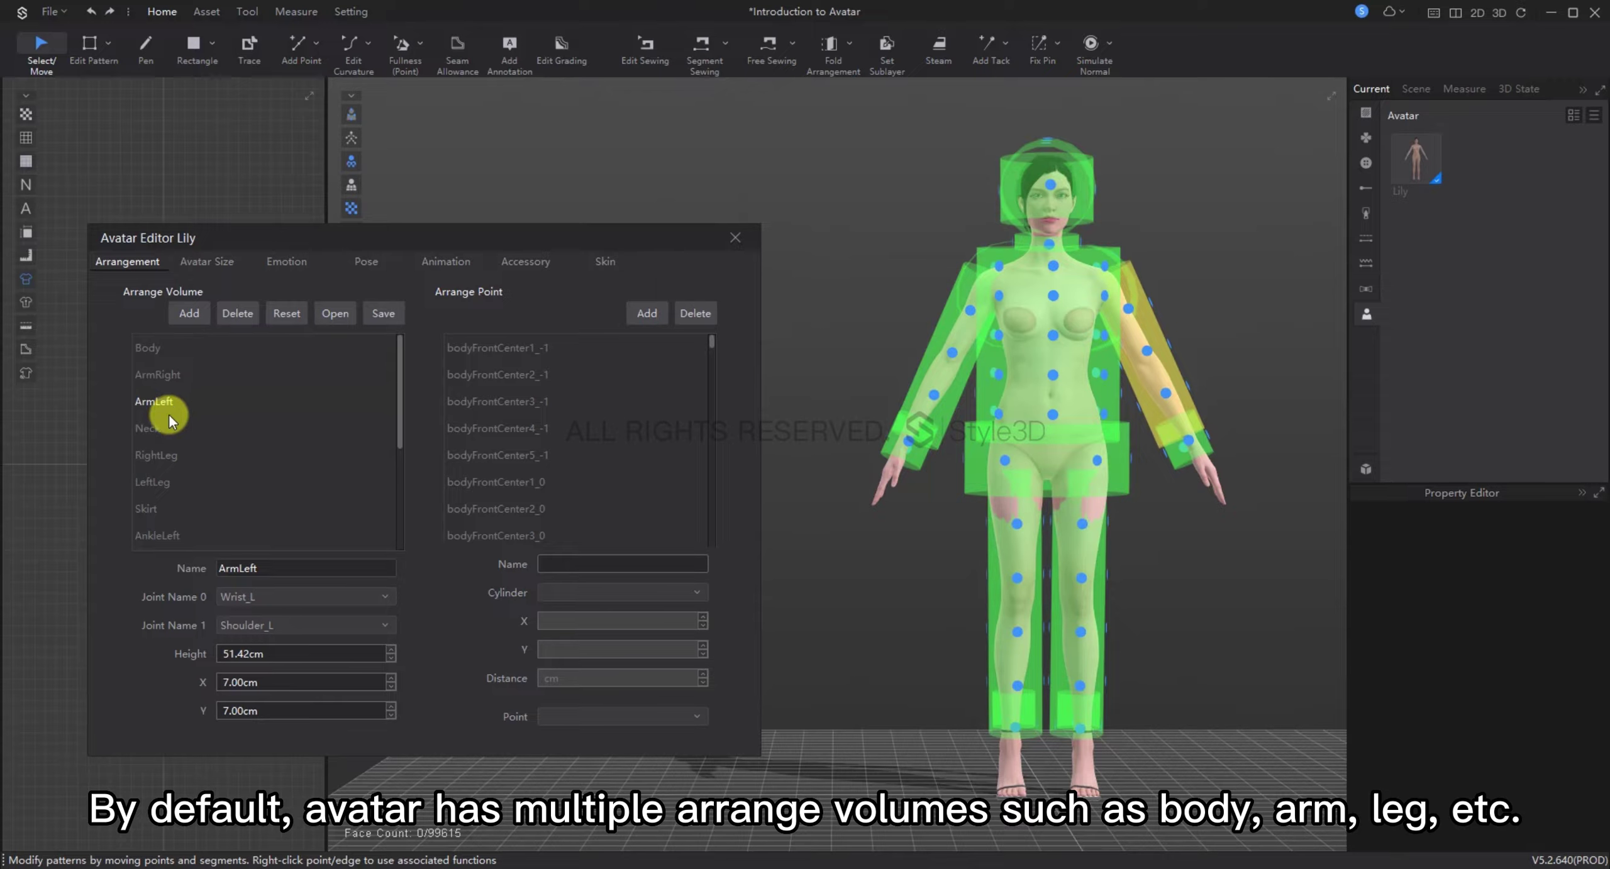
pyautogui.click(163, 425)
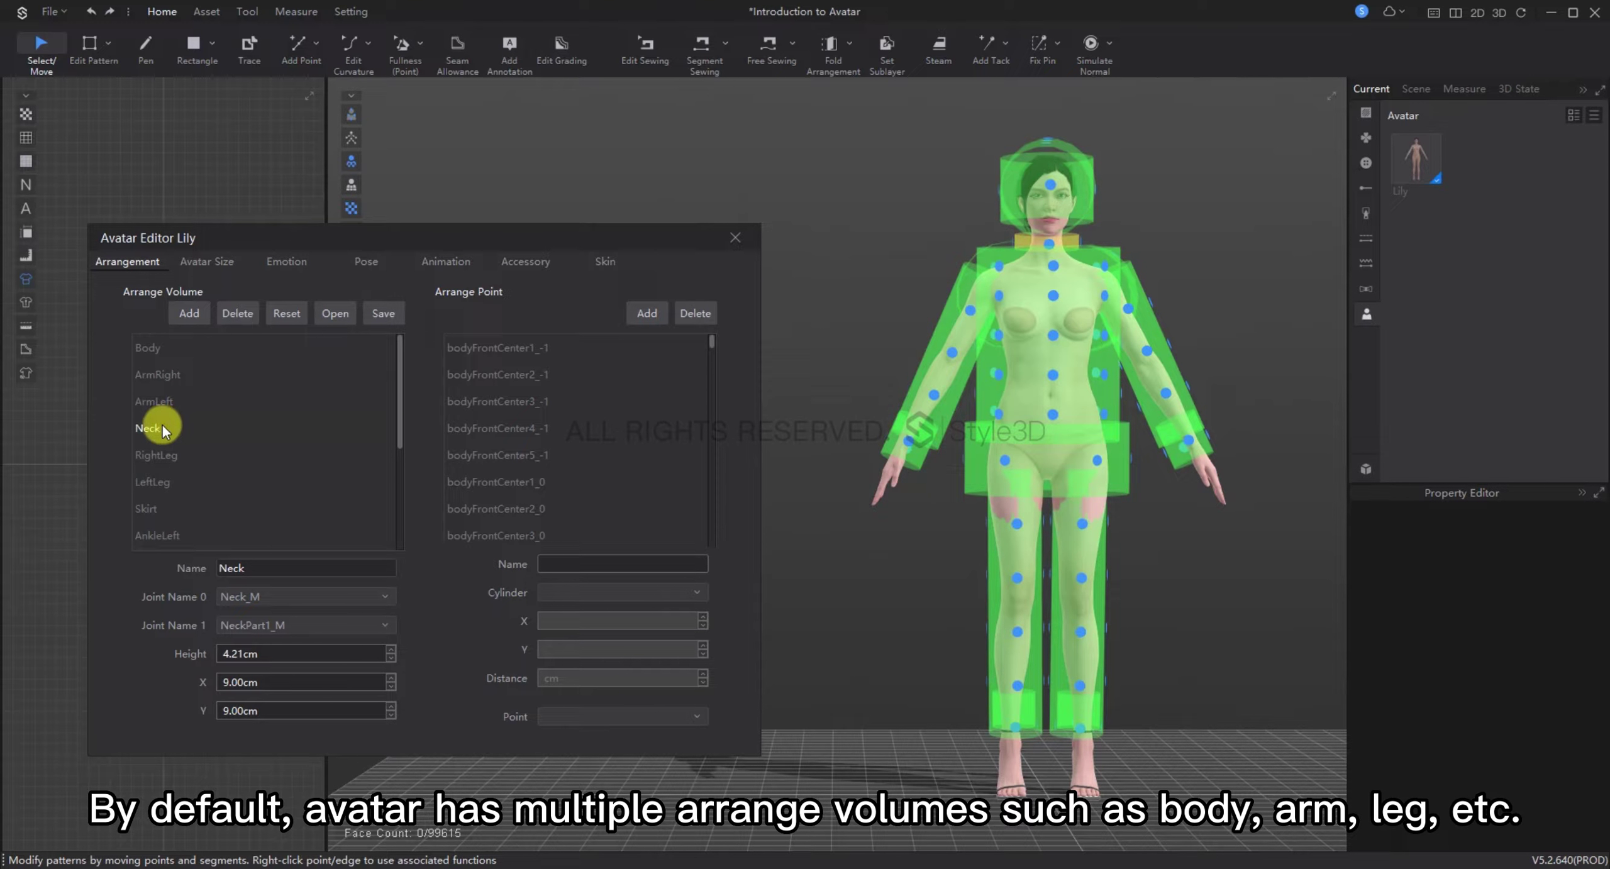
# Step: Set the Body arrange volume to Height 30, X 50 and Y 30
pyautogui.click(180, 350)
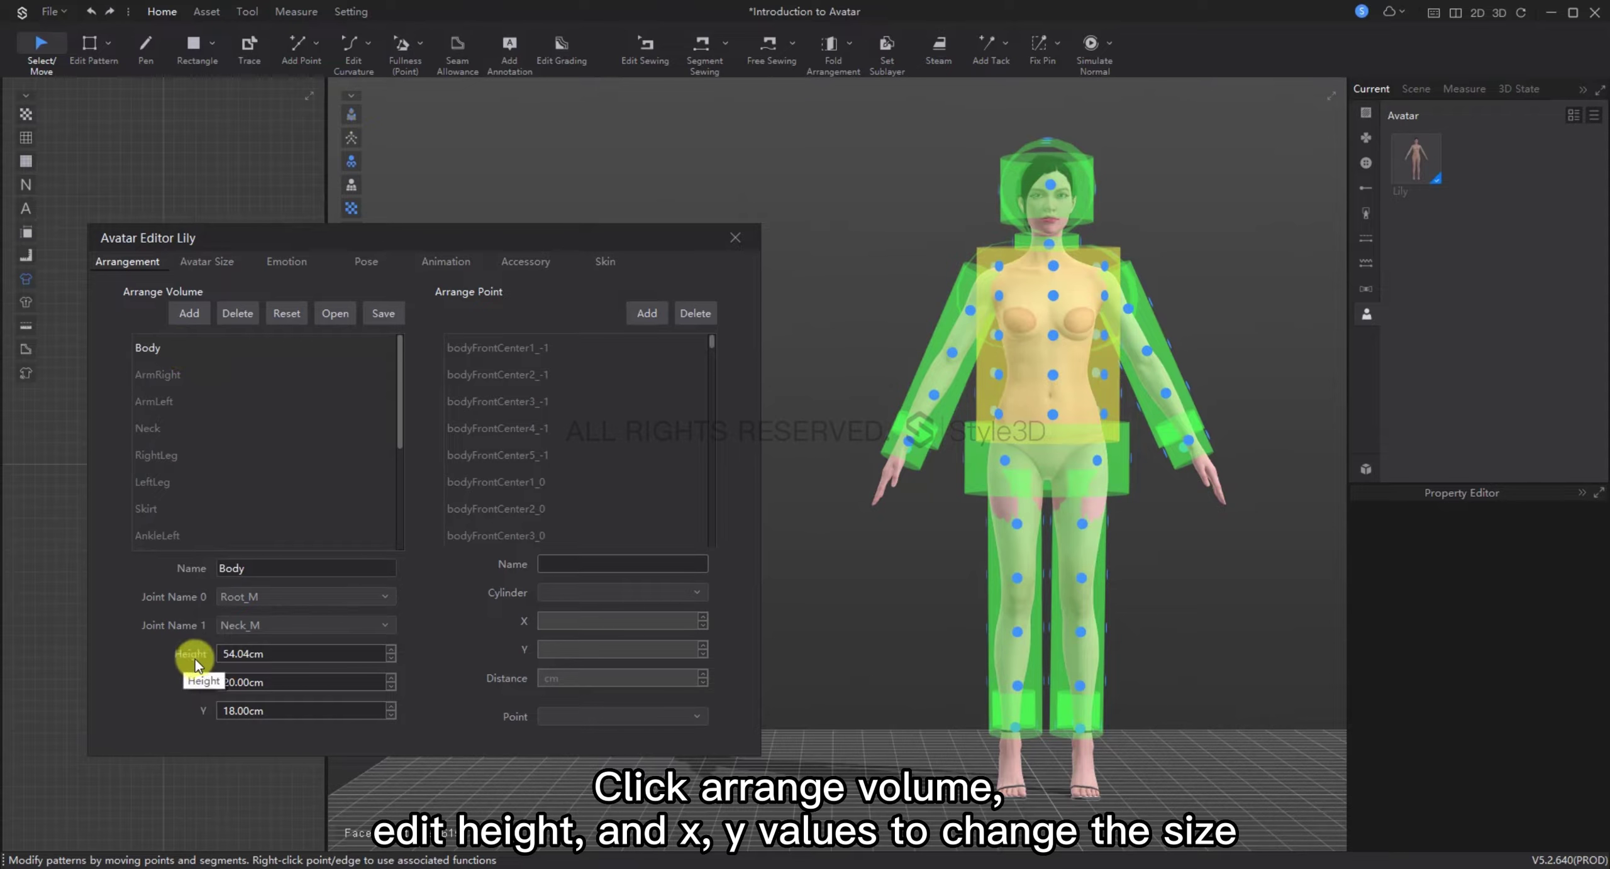
pyautogui.write('30')
pyautogui.press('Return')
pyautogui.moveTo(925, 533); pyautogui.dragTo(973, 579, button='right')
pyautogui.doubleClick(245, 682)
pyautogui.write('50')
pyautogui.press('Return')
pyautogui.doubleClick(248, 710)
pyautogui.write('30')
pyautogui.press('Return')
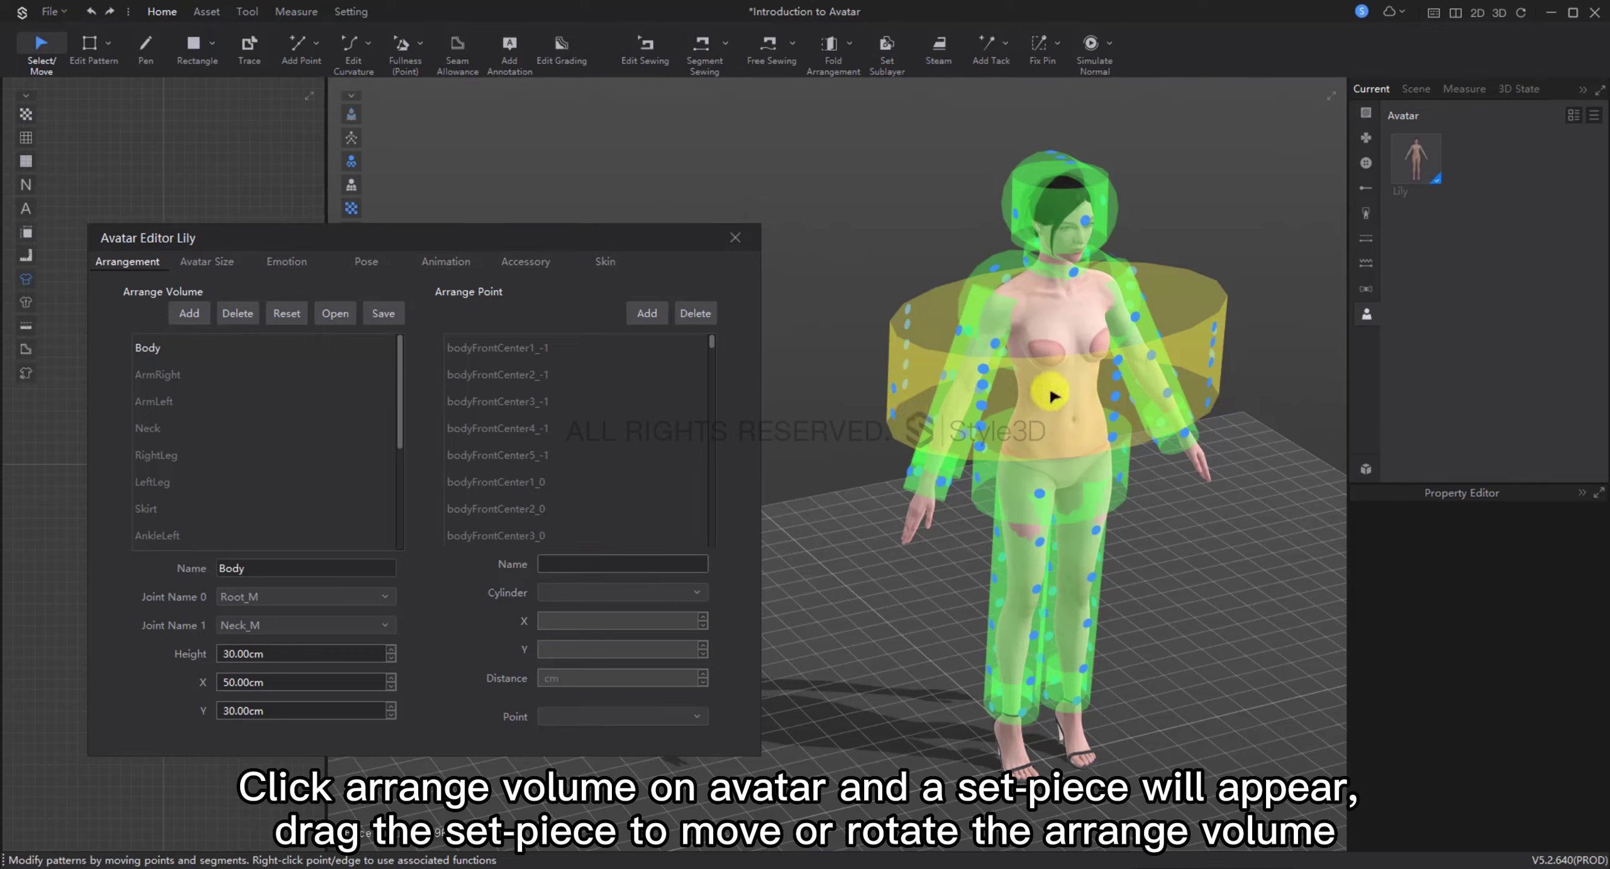
# Step: Raise the Body volume to shoulder height, tilt it about 60 degrees, then delete it
pyautogui.click(1069, 364)
pyautogui.moveTo(1069, 364); pyautogui.dragTo(1031, 305)
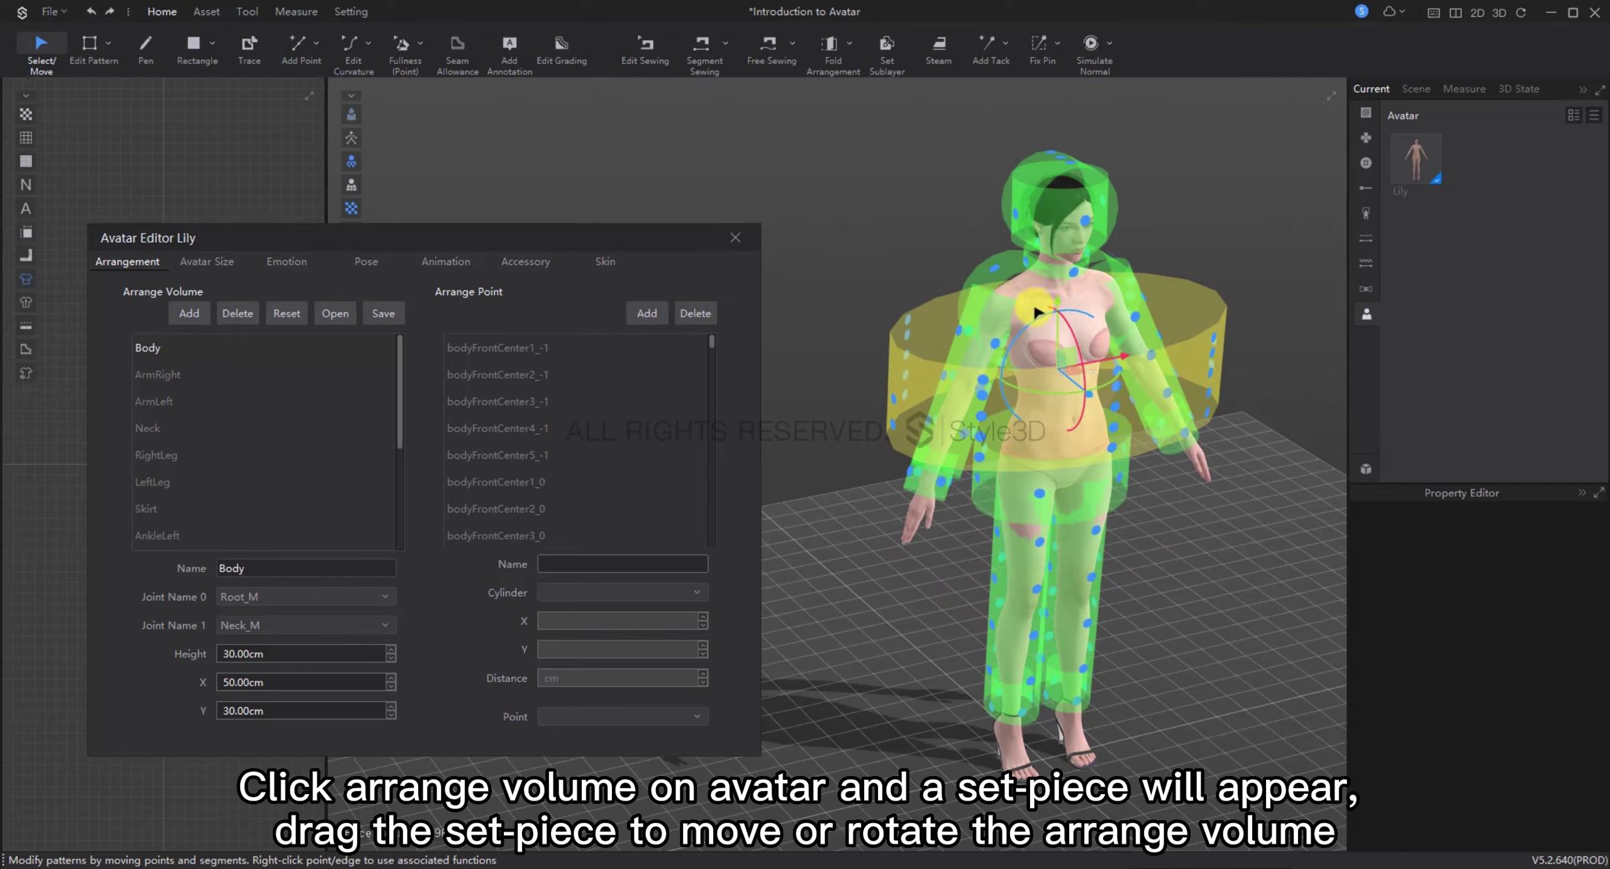
pyautogui.moveTo(1025, 377); pyautogui.dragTo(1096, 388)
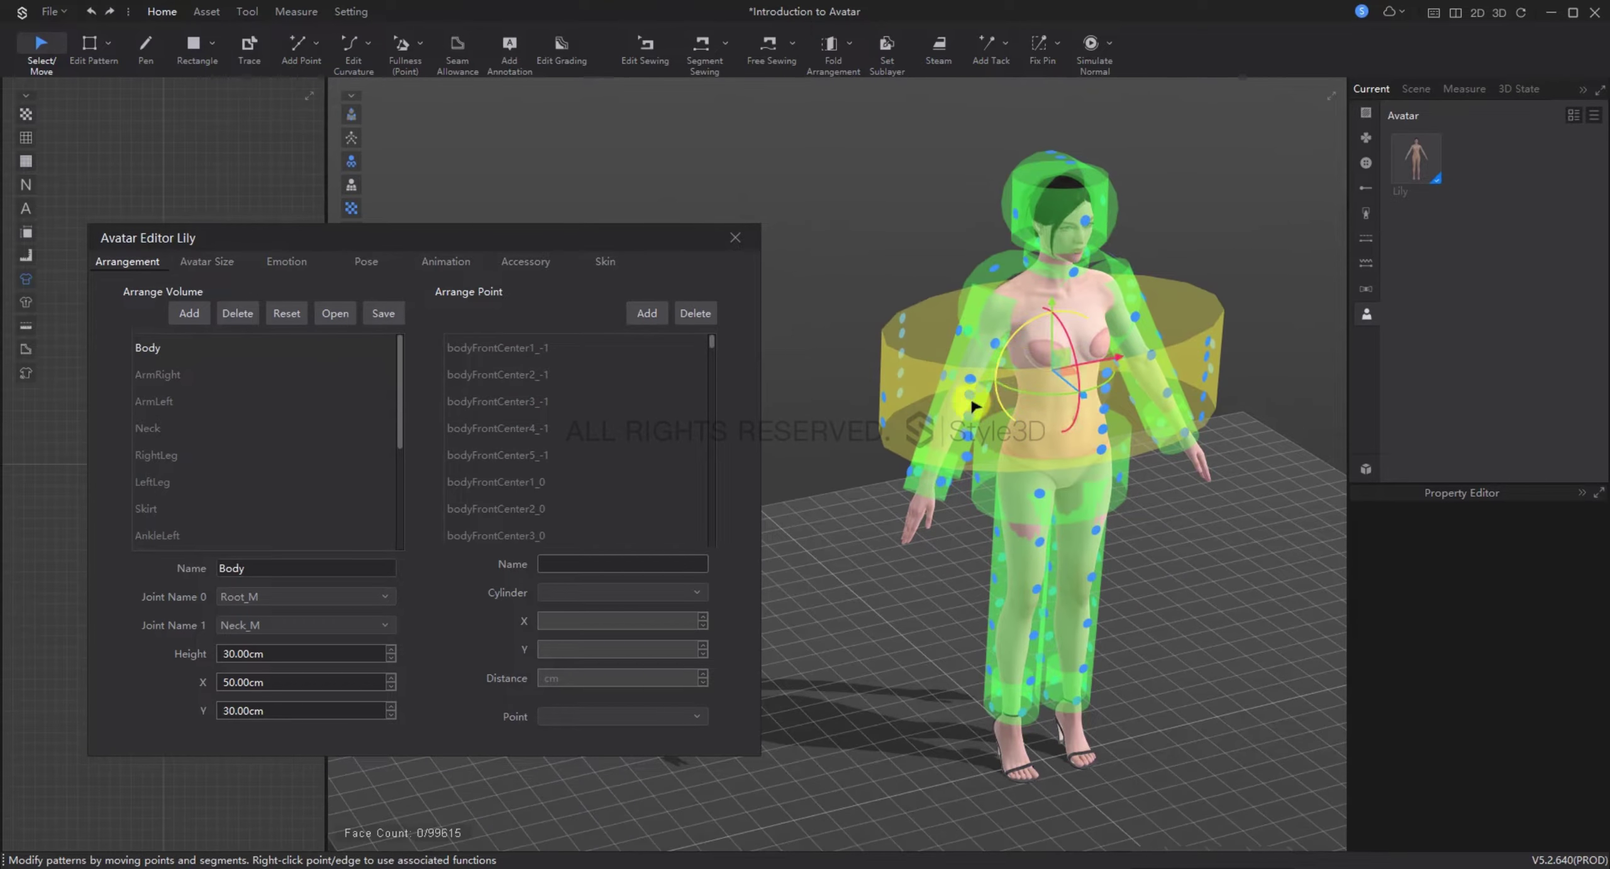
pyautogui.click(226, 320)
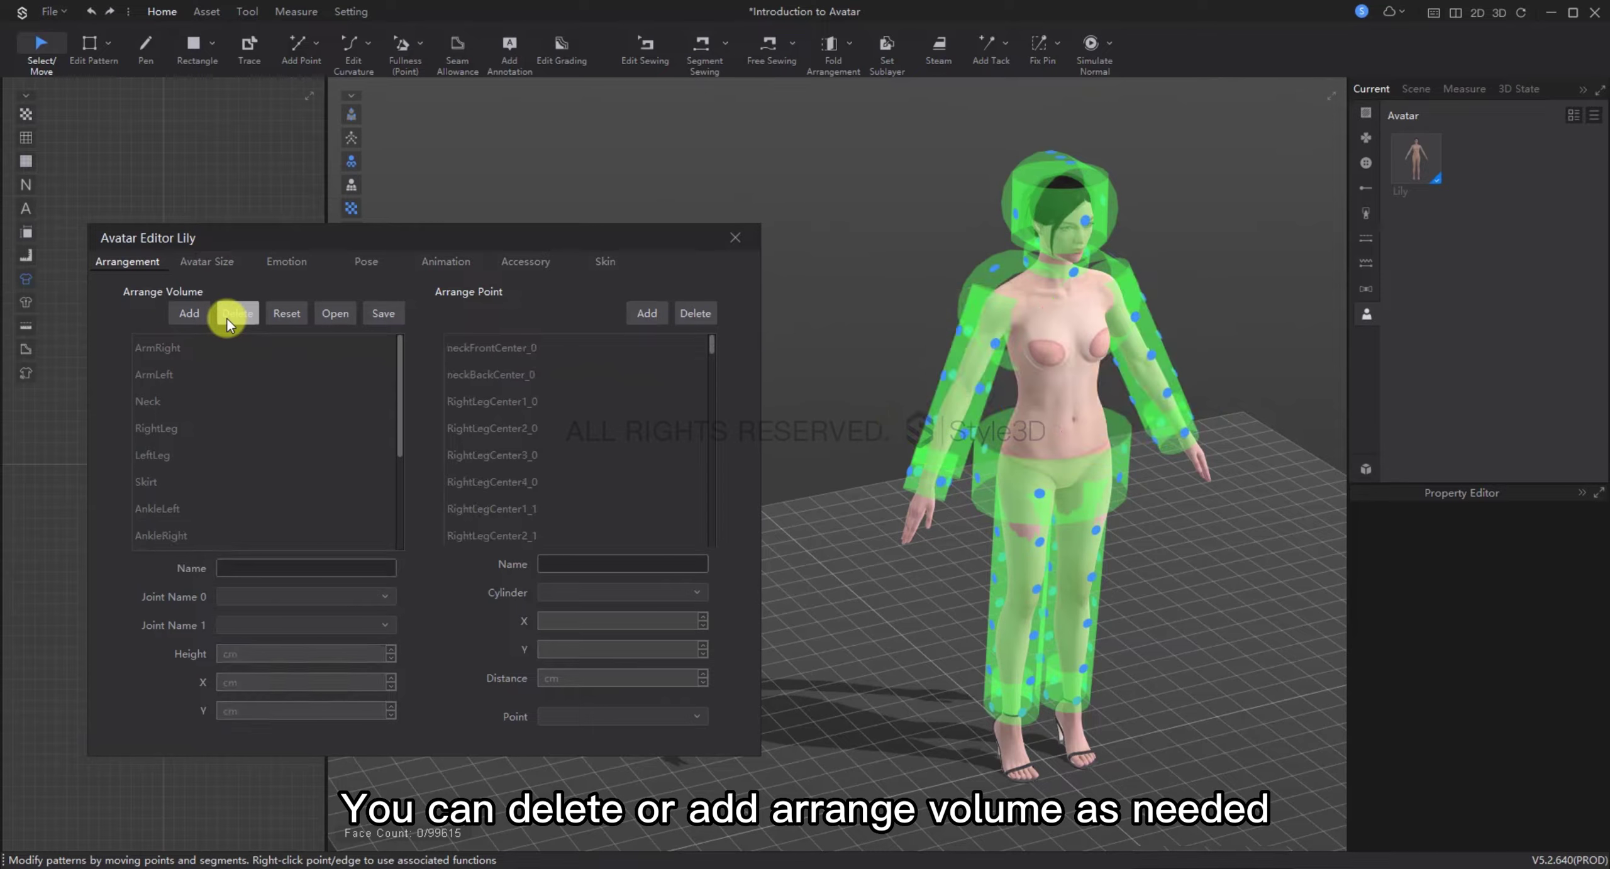
# Step: Add a new arrange volume and delete the ArmRightRight1 shoulder arrange point
pyautogui.click(181, 317)
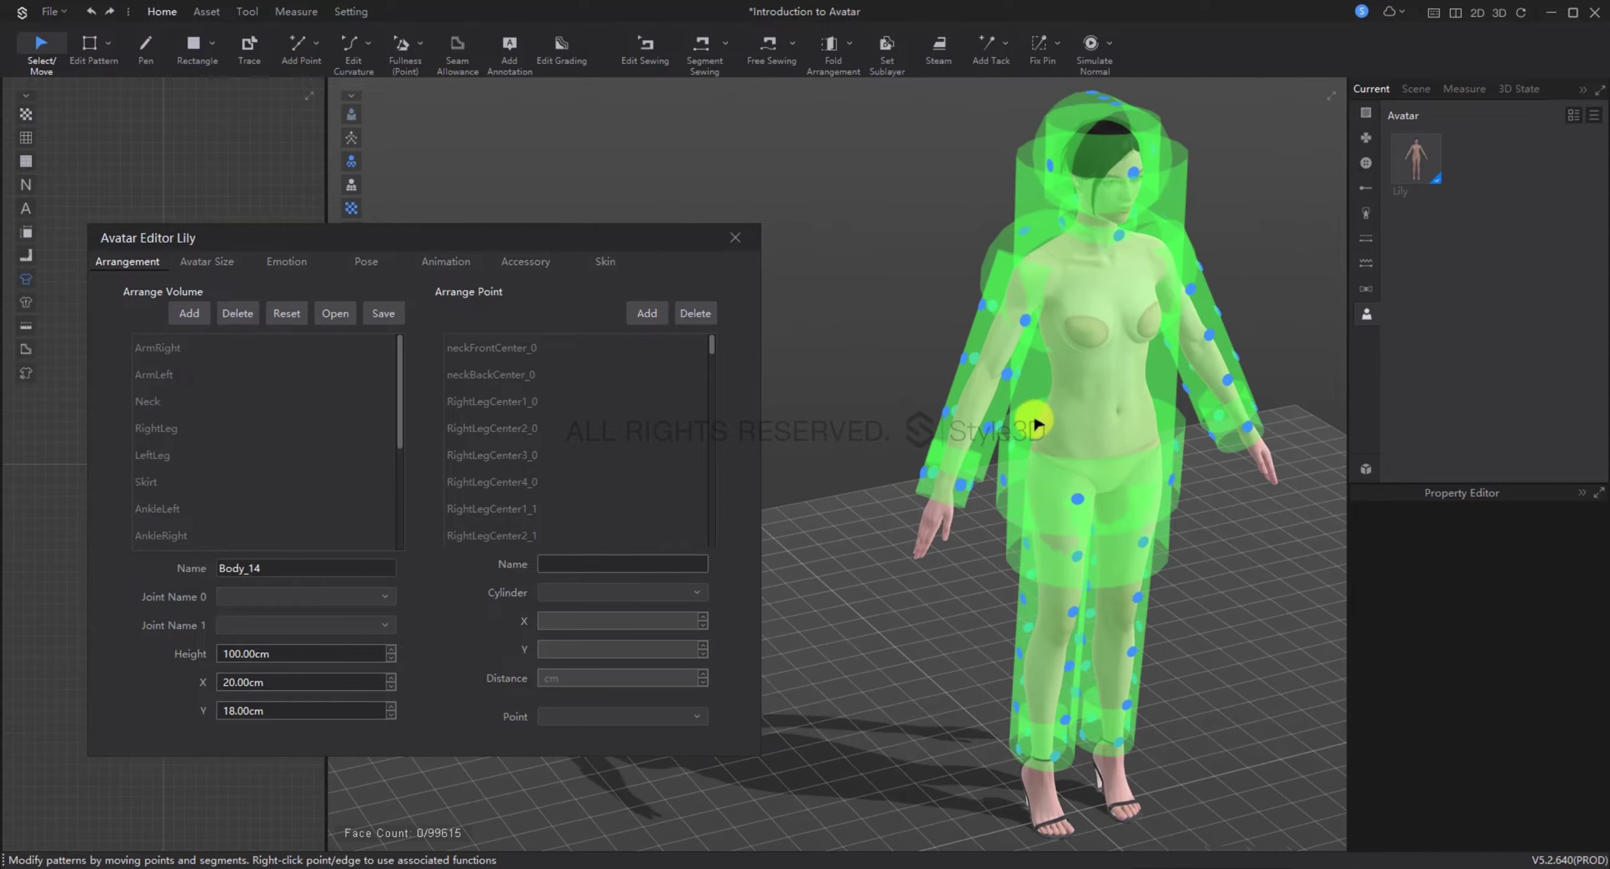
pyautogui.moveTo(1024, 417); pyautogui.dragTo(970, 432, button='right')
pyautogui.click(967, 340)
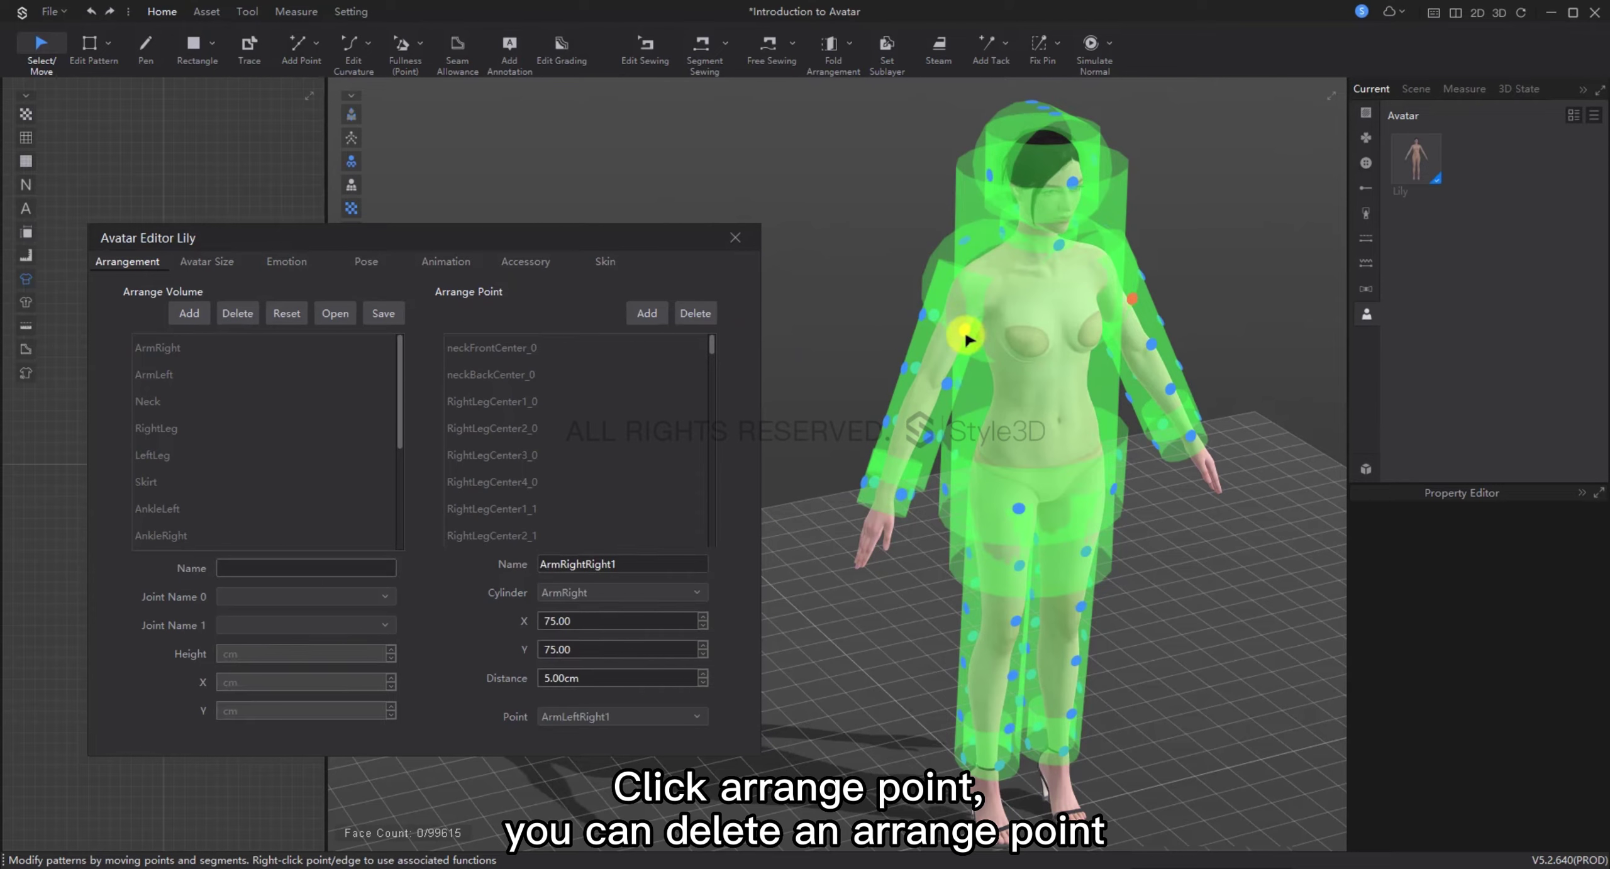
pyautogui.click(704, 314)
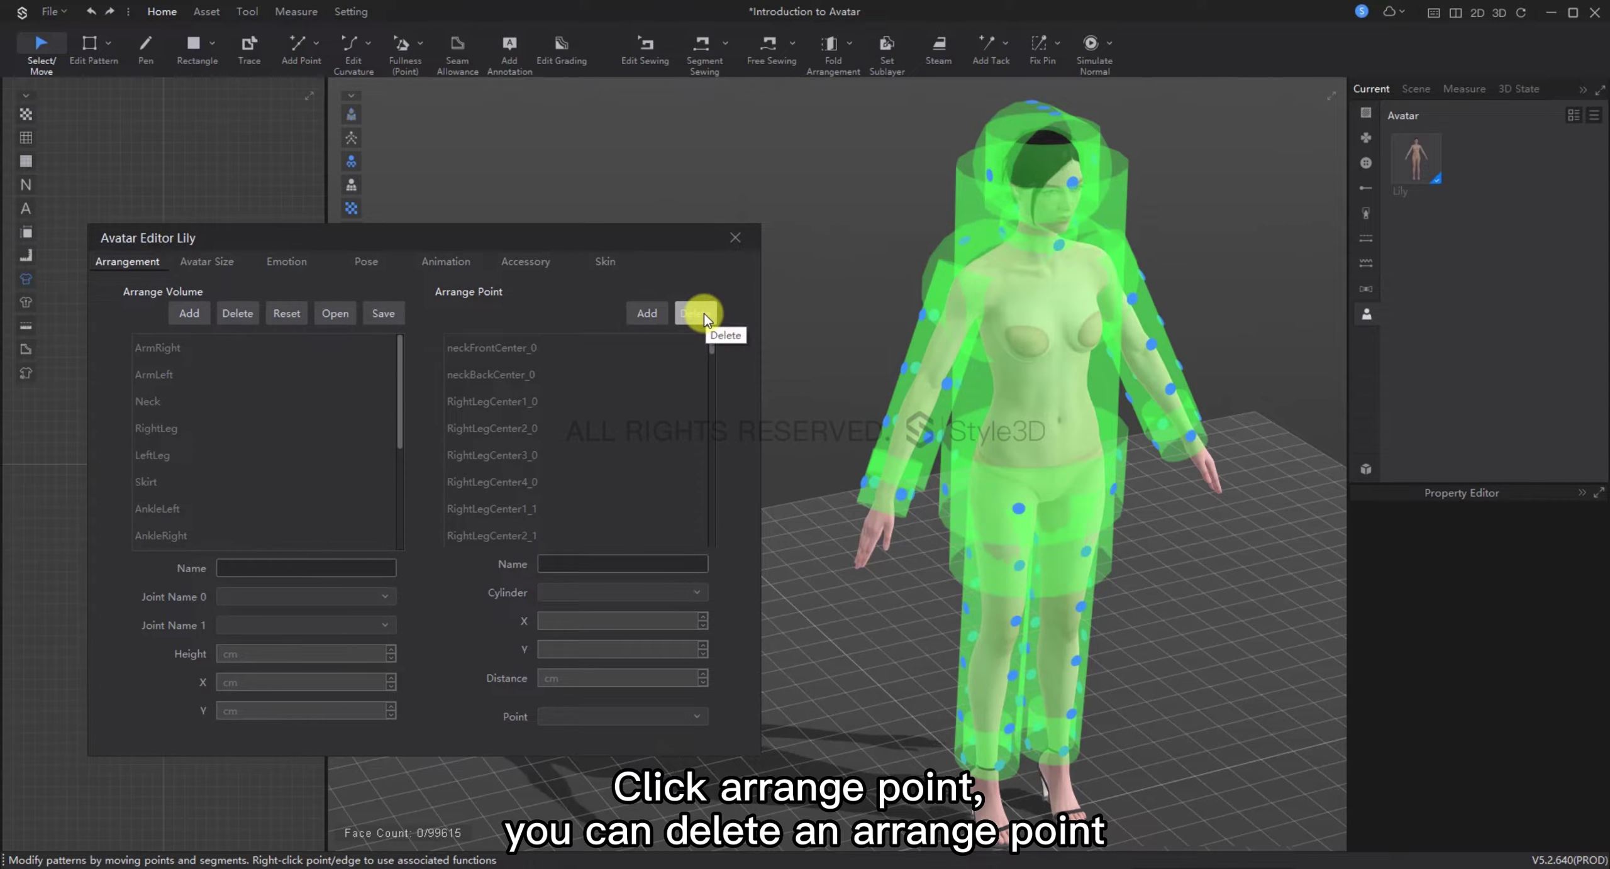
# Step: Set arrange point ArmRightCenter1's Y value to 80.00
pyautogui.click(928, 318)
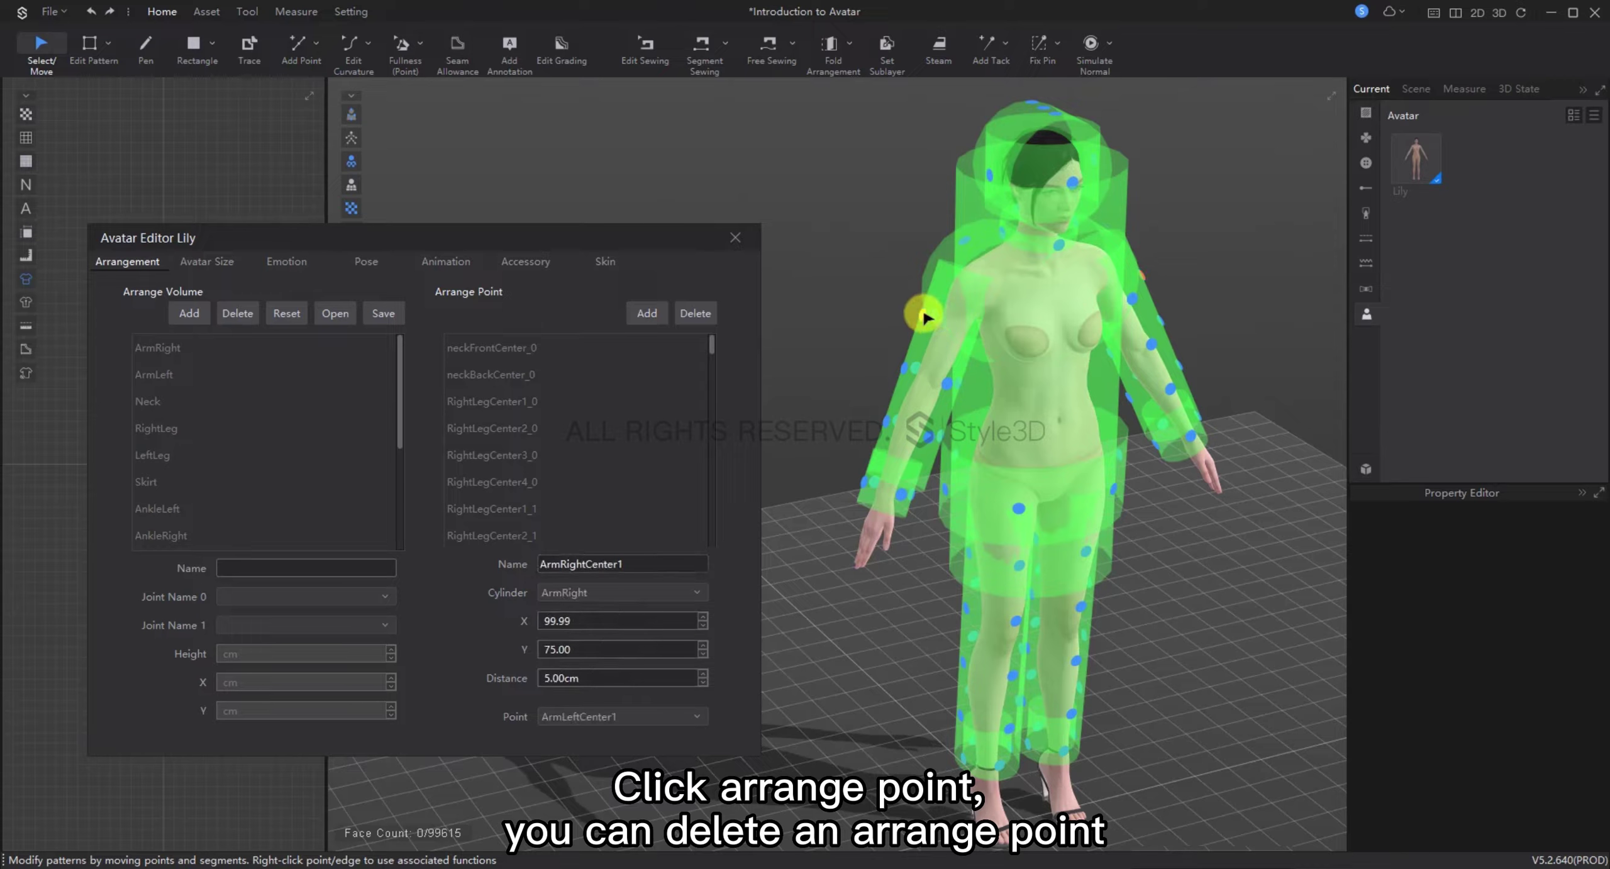
pyautogui.doubleClick(545, 650)
pyautogui.write('80')
pyautogui.press('Return')
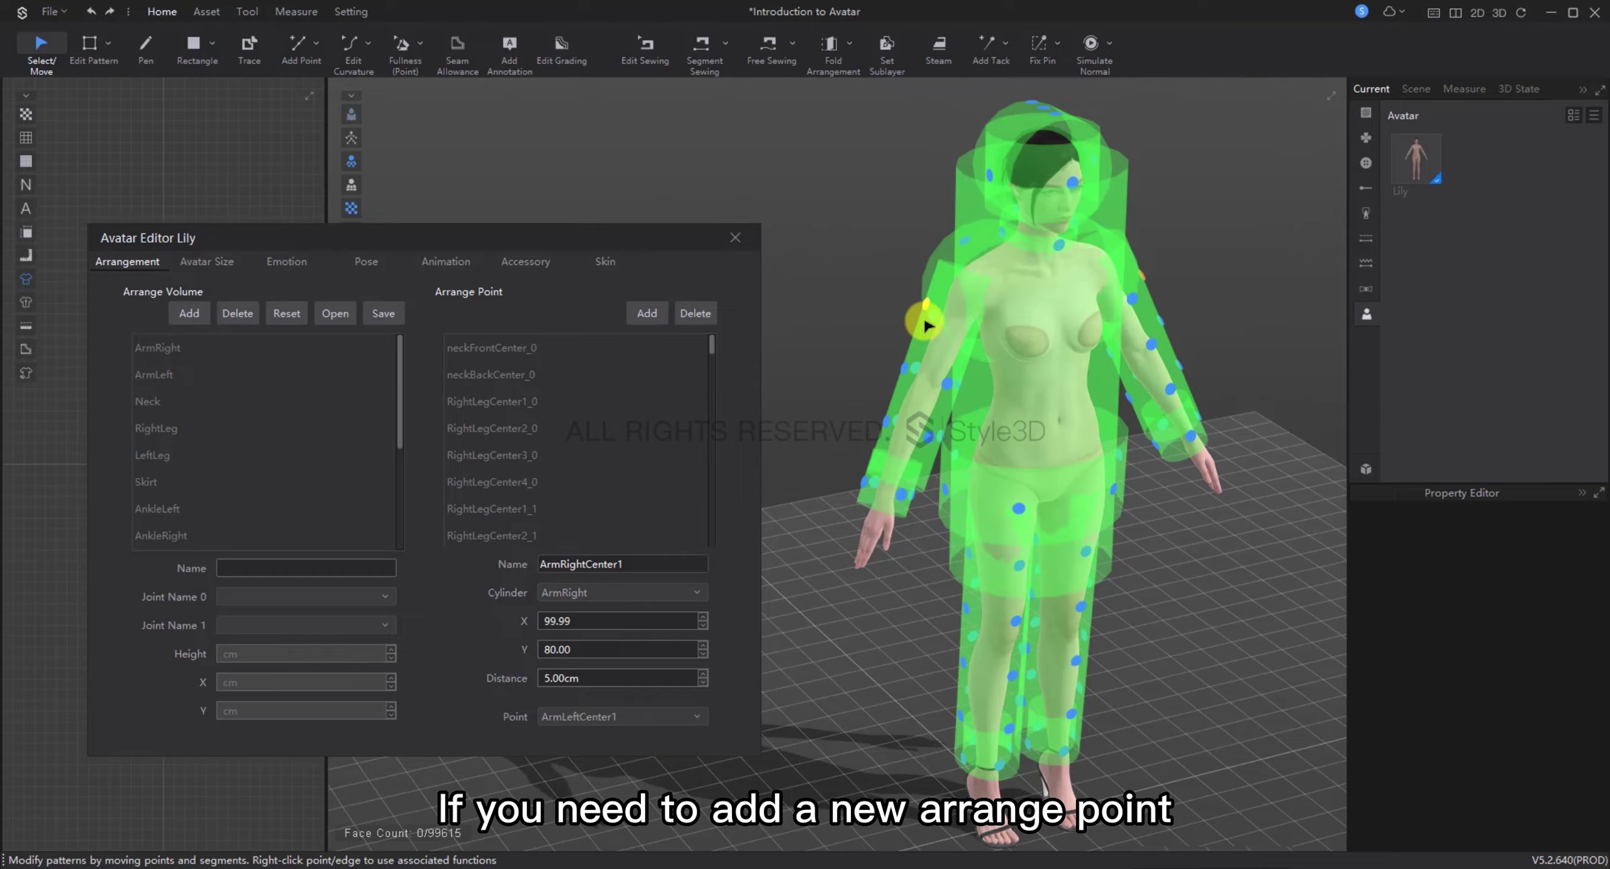
# Step: Add arrange point Point_88, attach it to volume Body_14, and set its X to 75
pyautogui.click(654, 318)
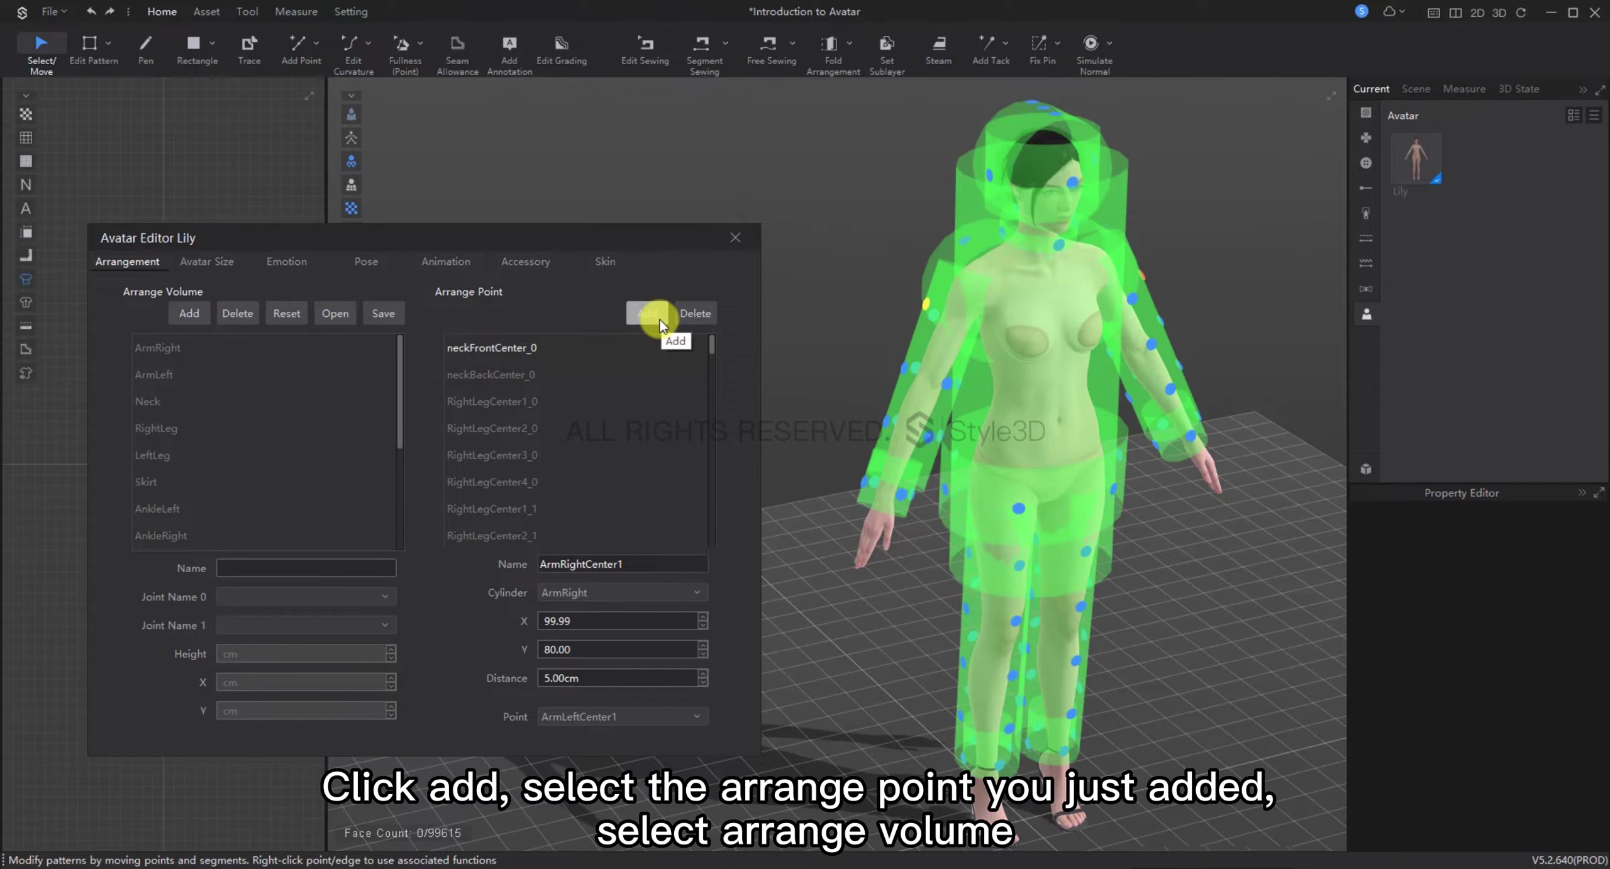
pyautogui.moveTo(711, 339); pyautogui.dragTo(709, 546)
pyautogui.click(533, 538)
pyautogui.click(572, 593)
pyautogui.scroll(-2, 598, 639)
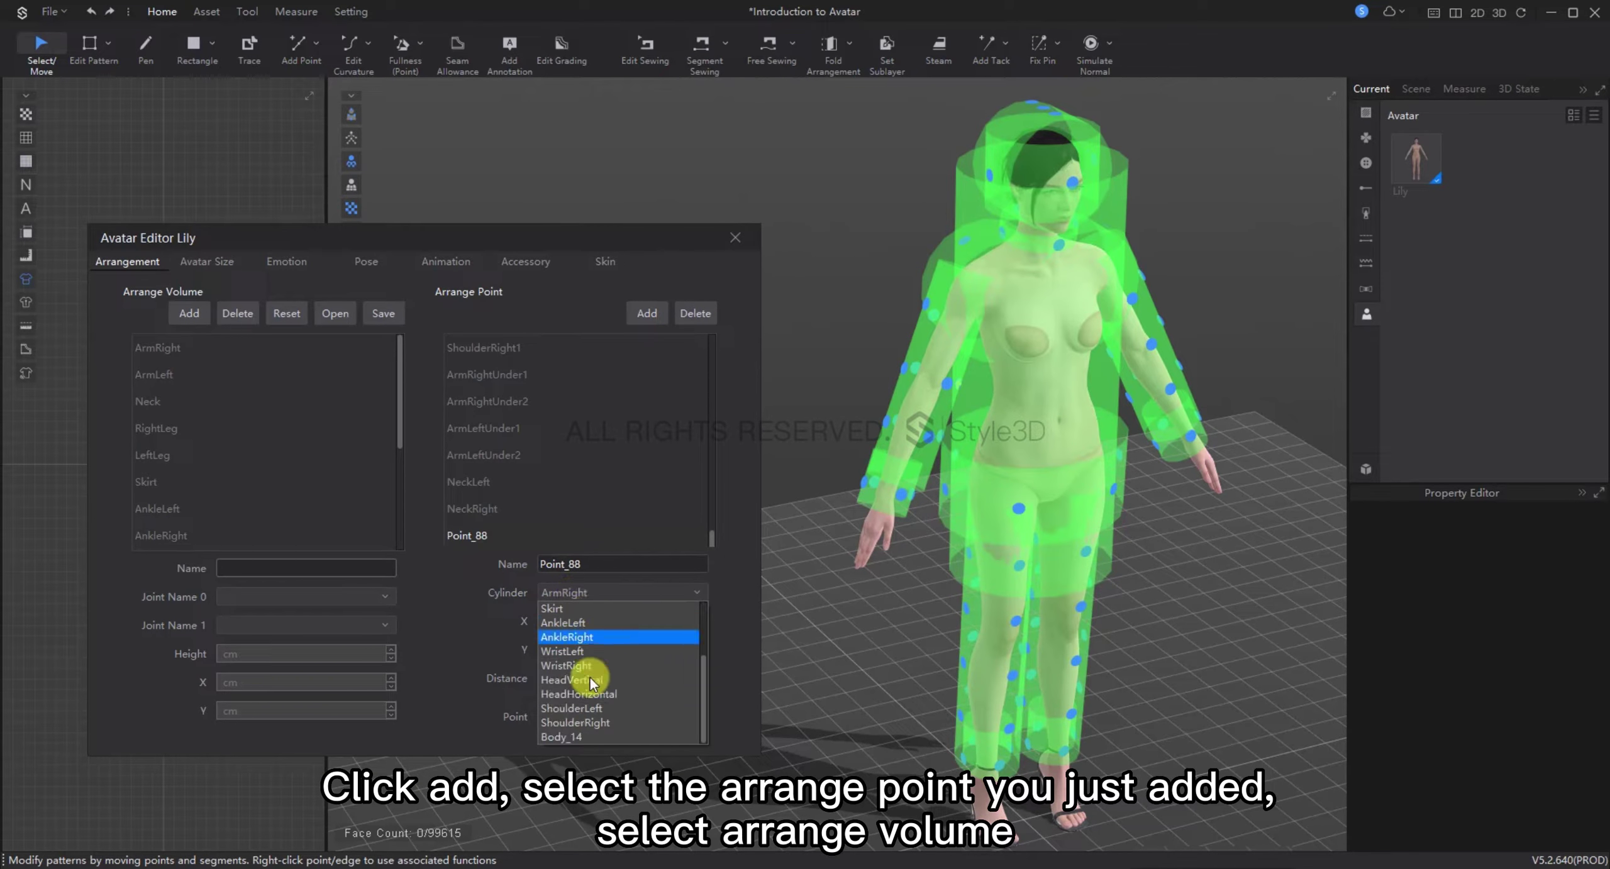
pyautogui.click(576, 737)
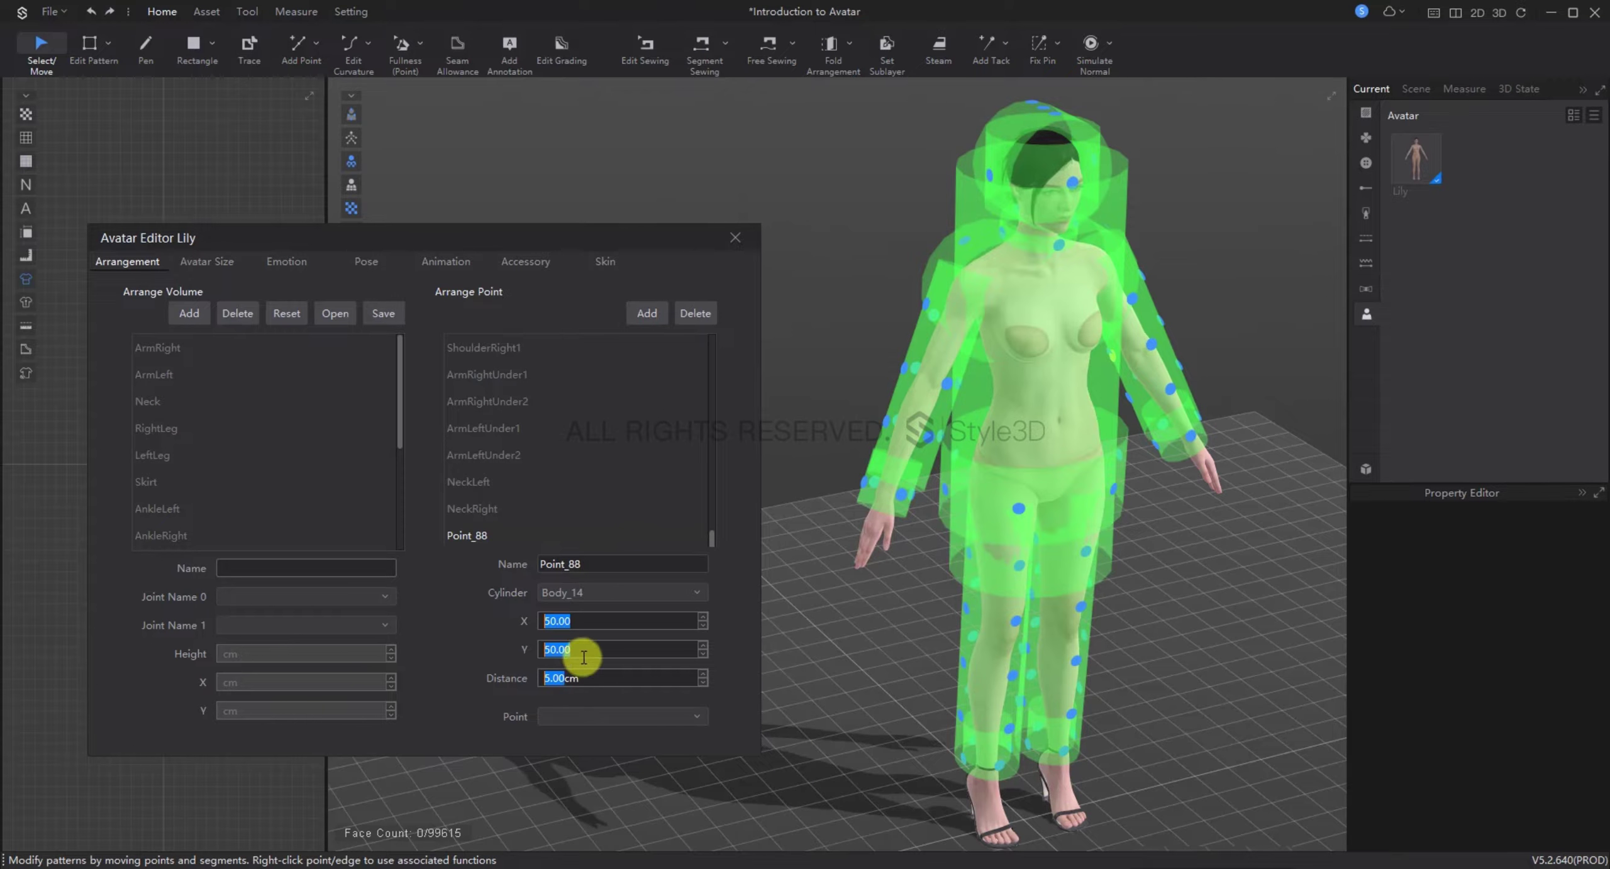
pyautogui.write('75')
pyautogui.press('Return')
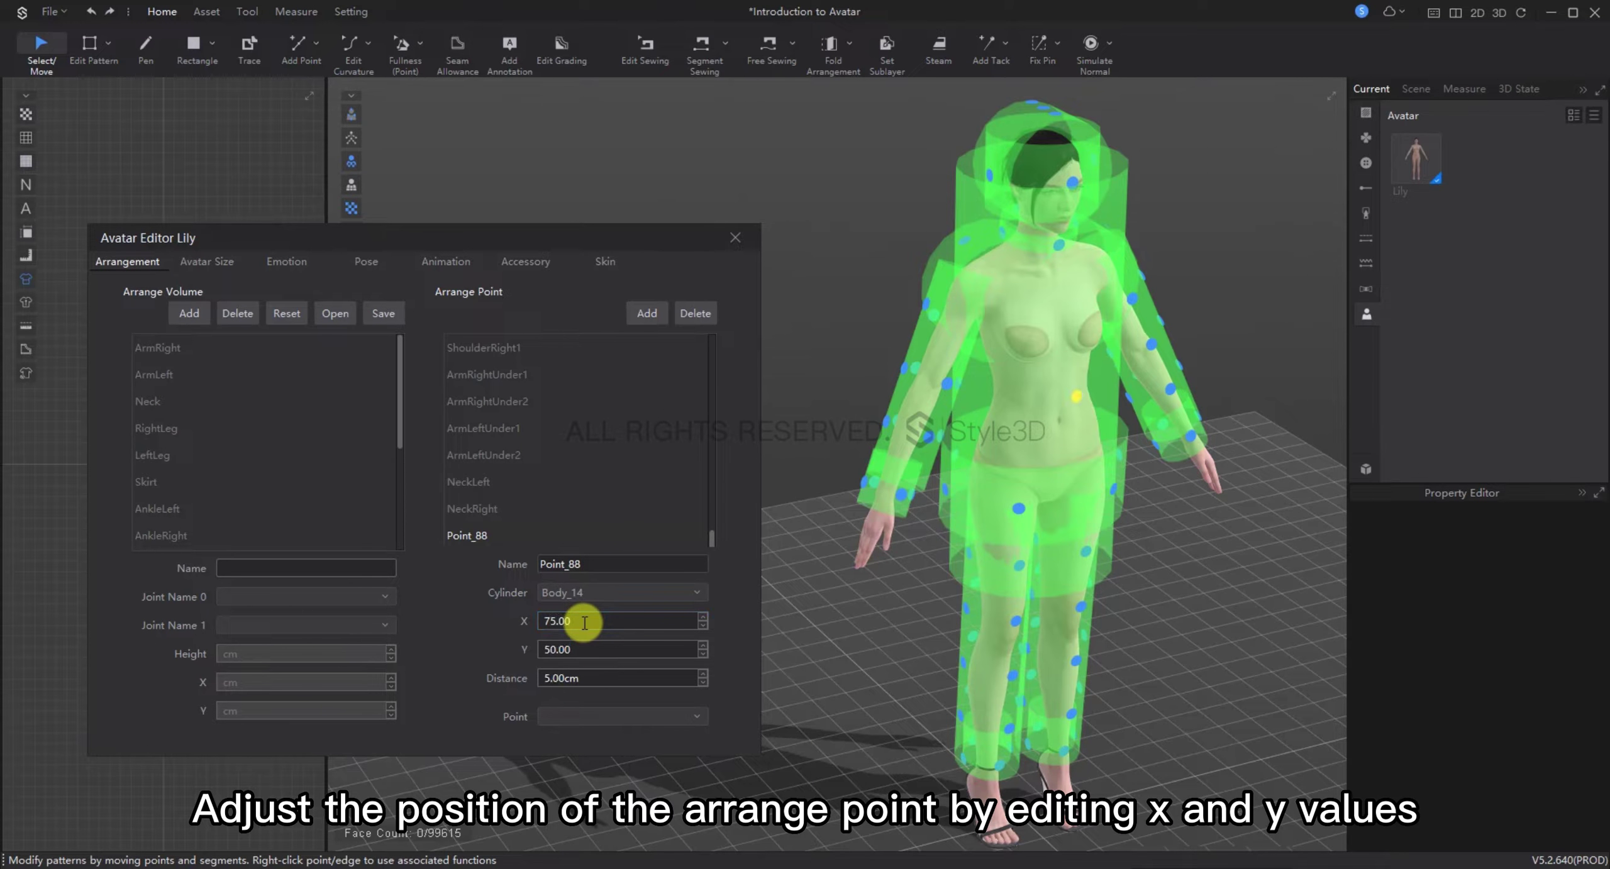
pyautogui.click(1079, 406)
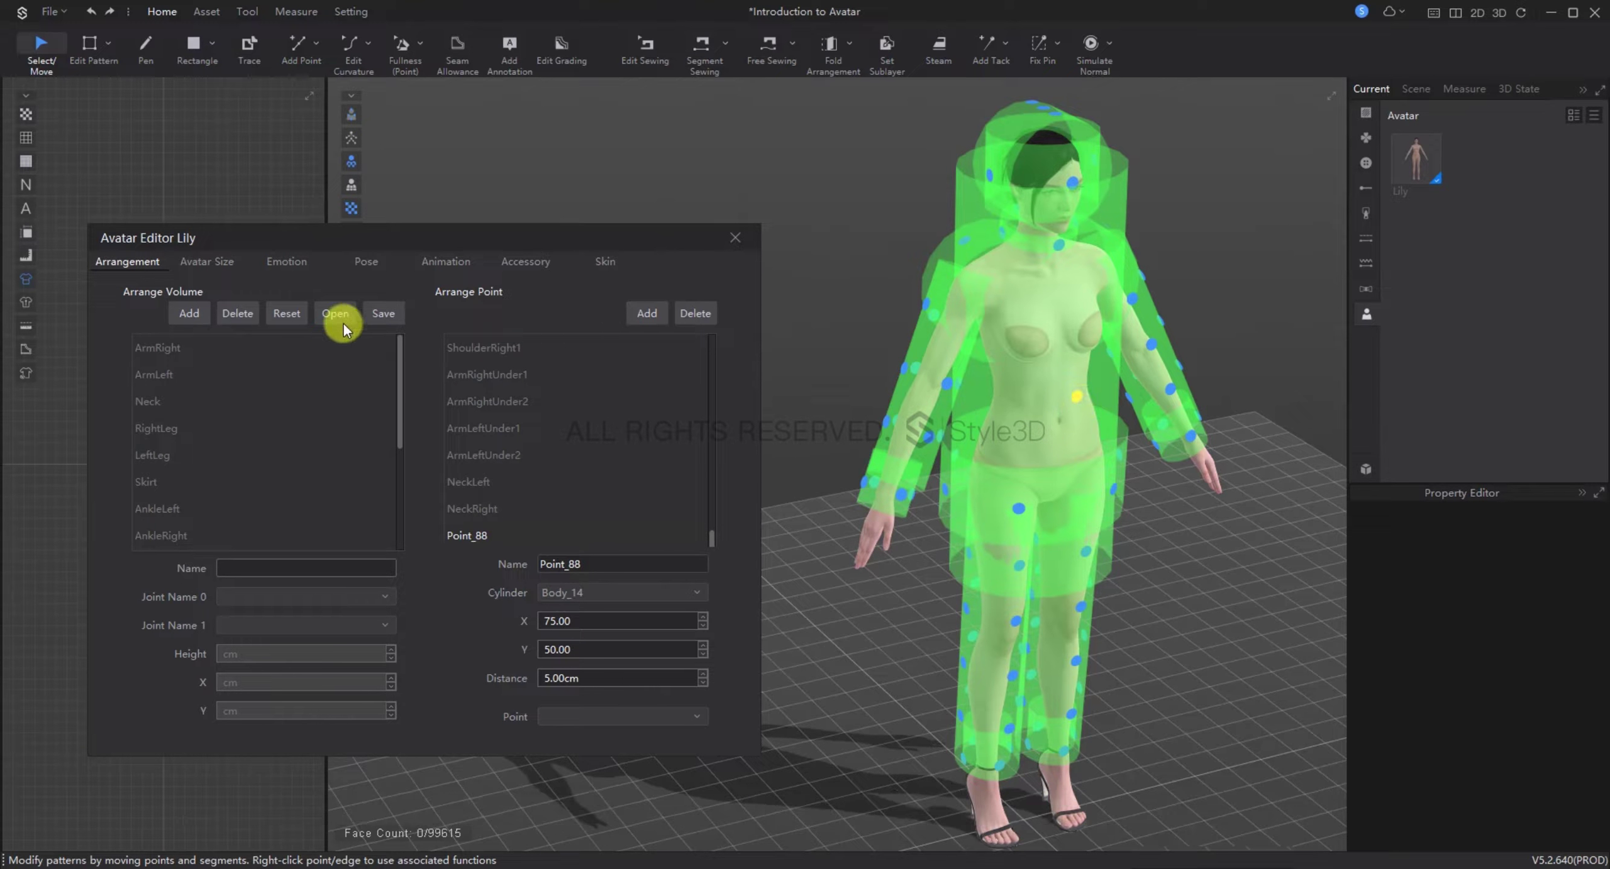
# Step: In Avatar Size, apply the S and then the XL size preset to Lily
pyautogui.click(229, 265)
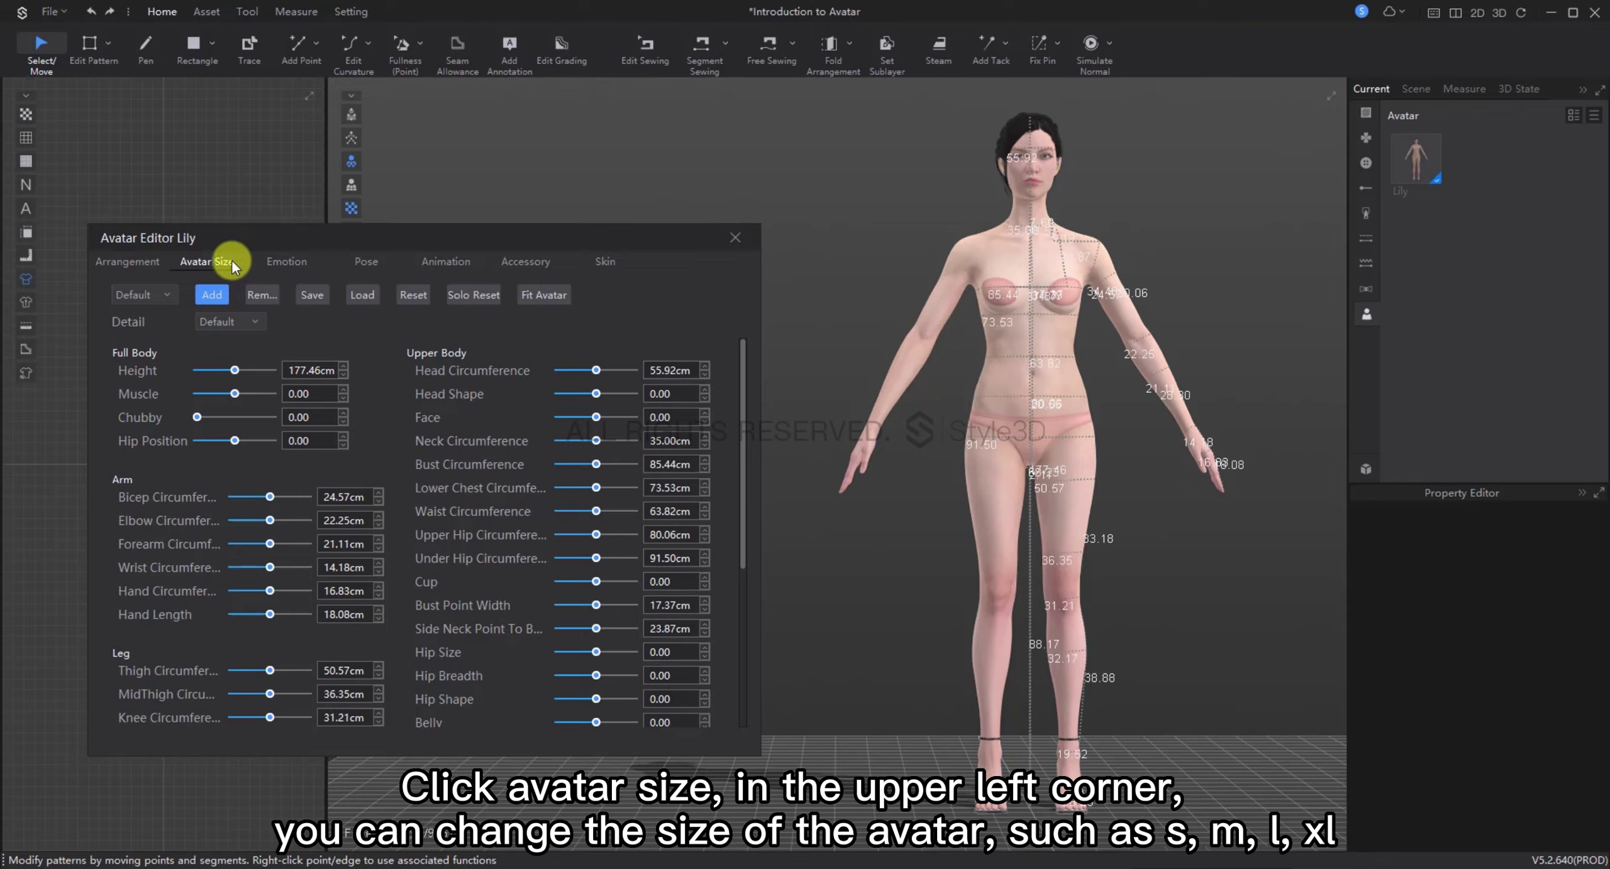
pyautogui.click(153, 300)
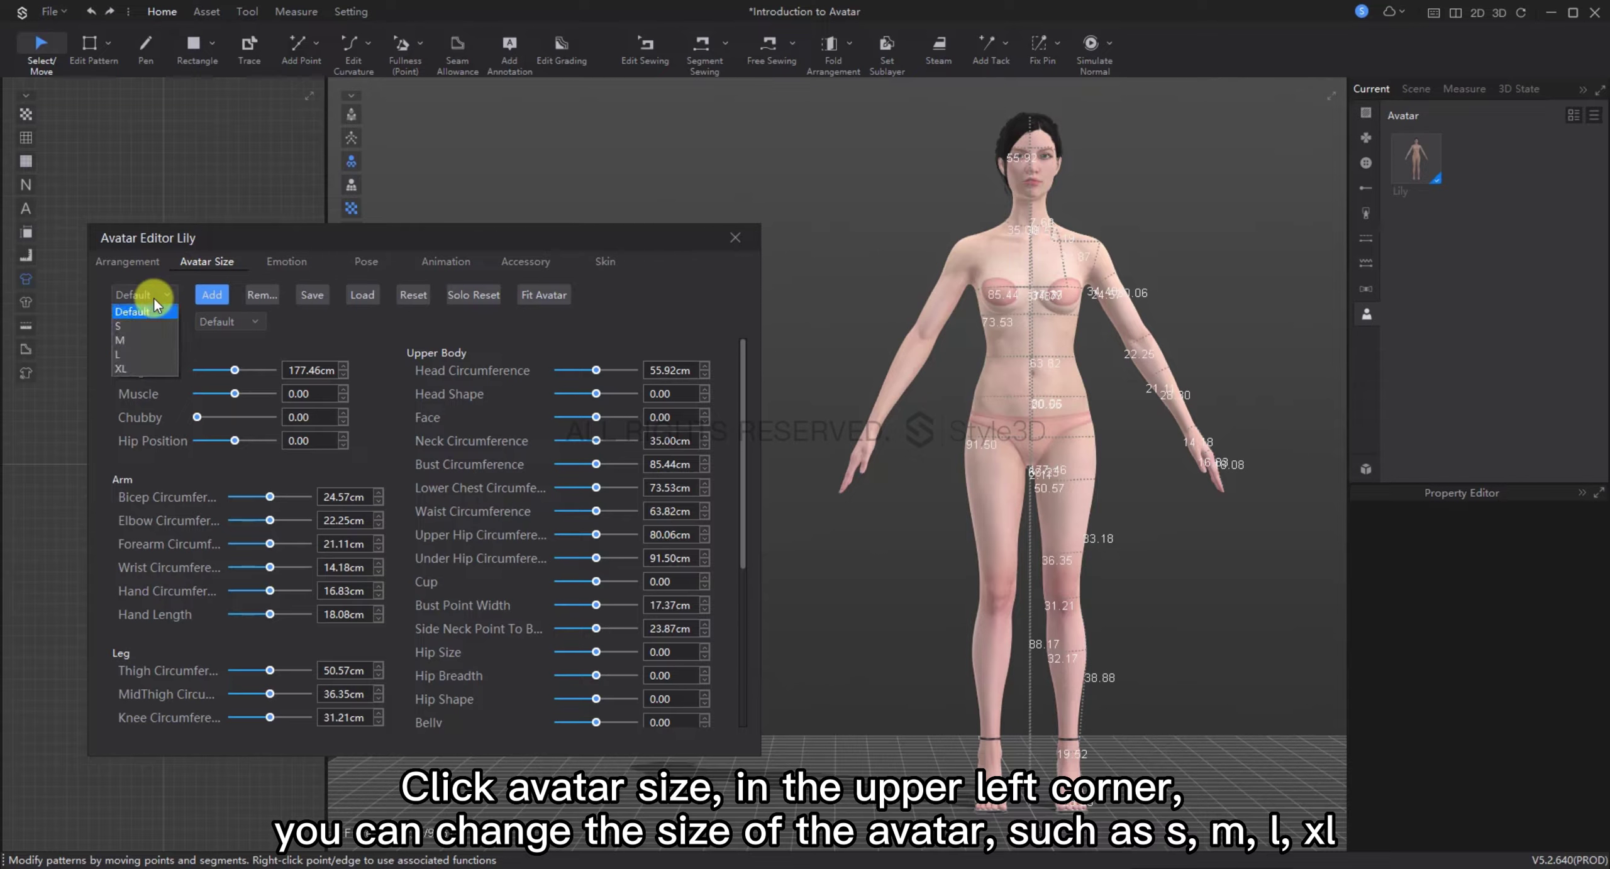
pyautogui.click(124, 327)
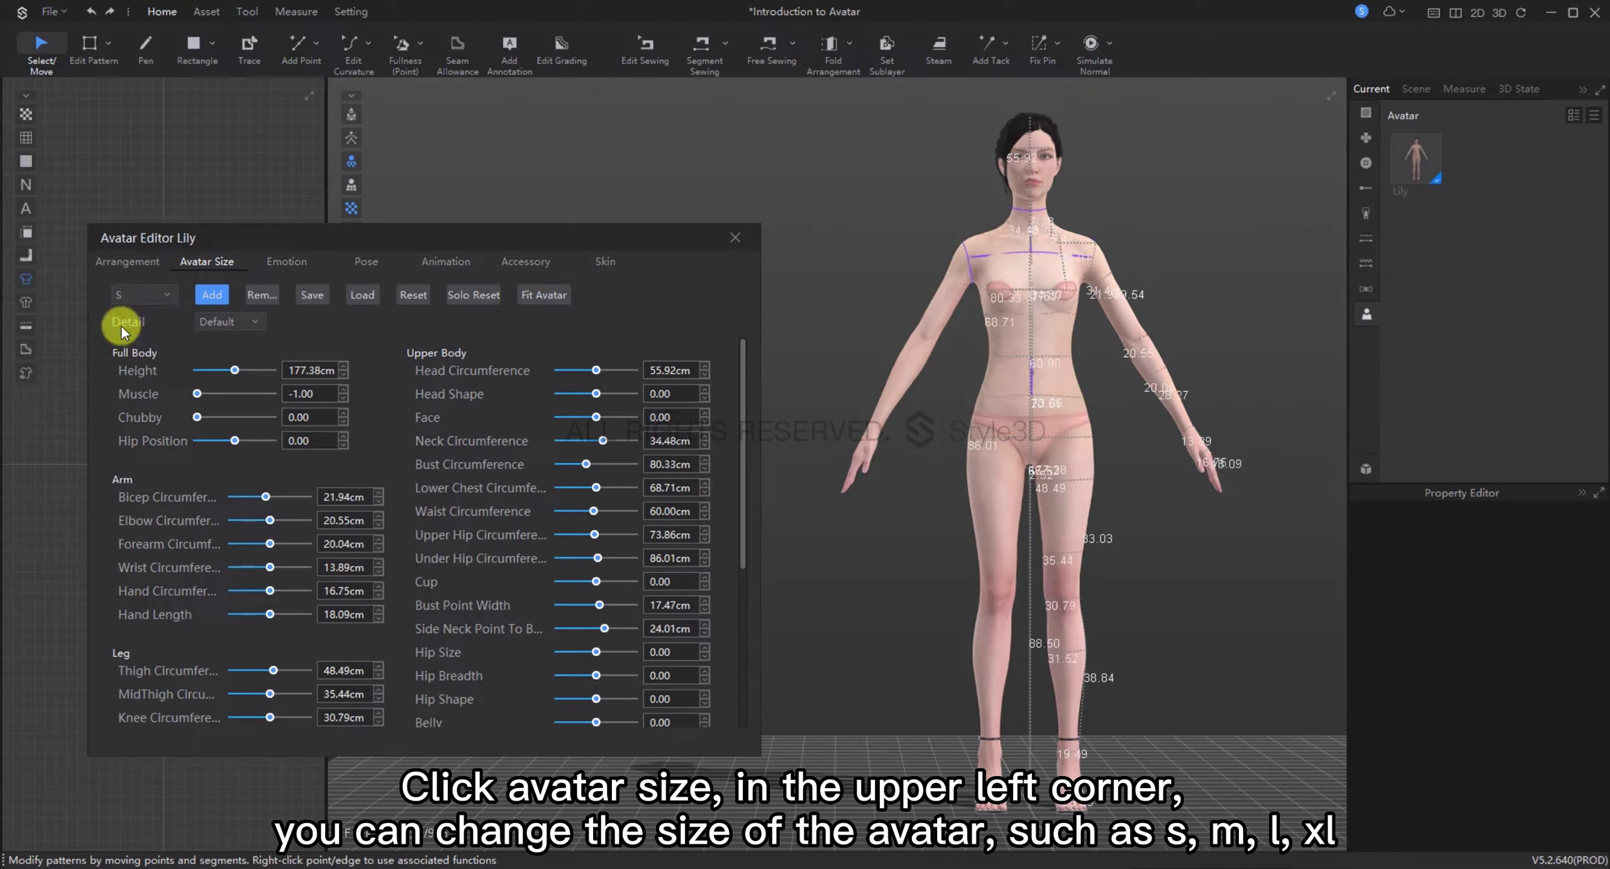
pyautogui.click(134, 297)
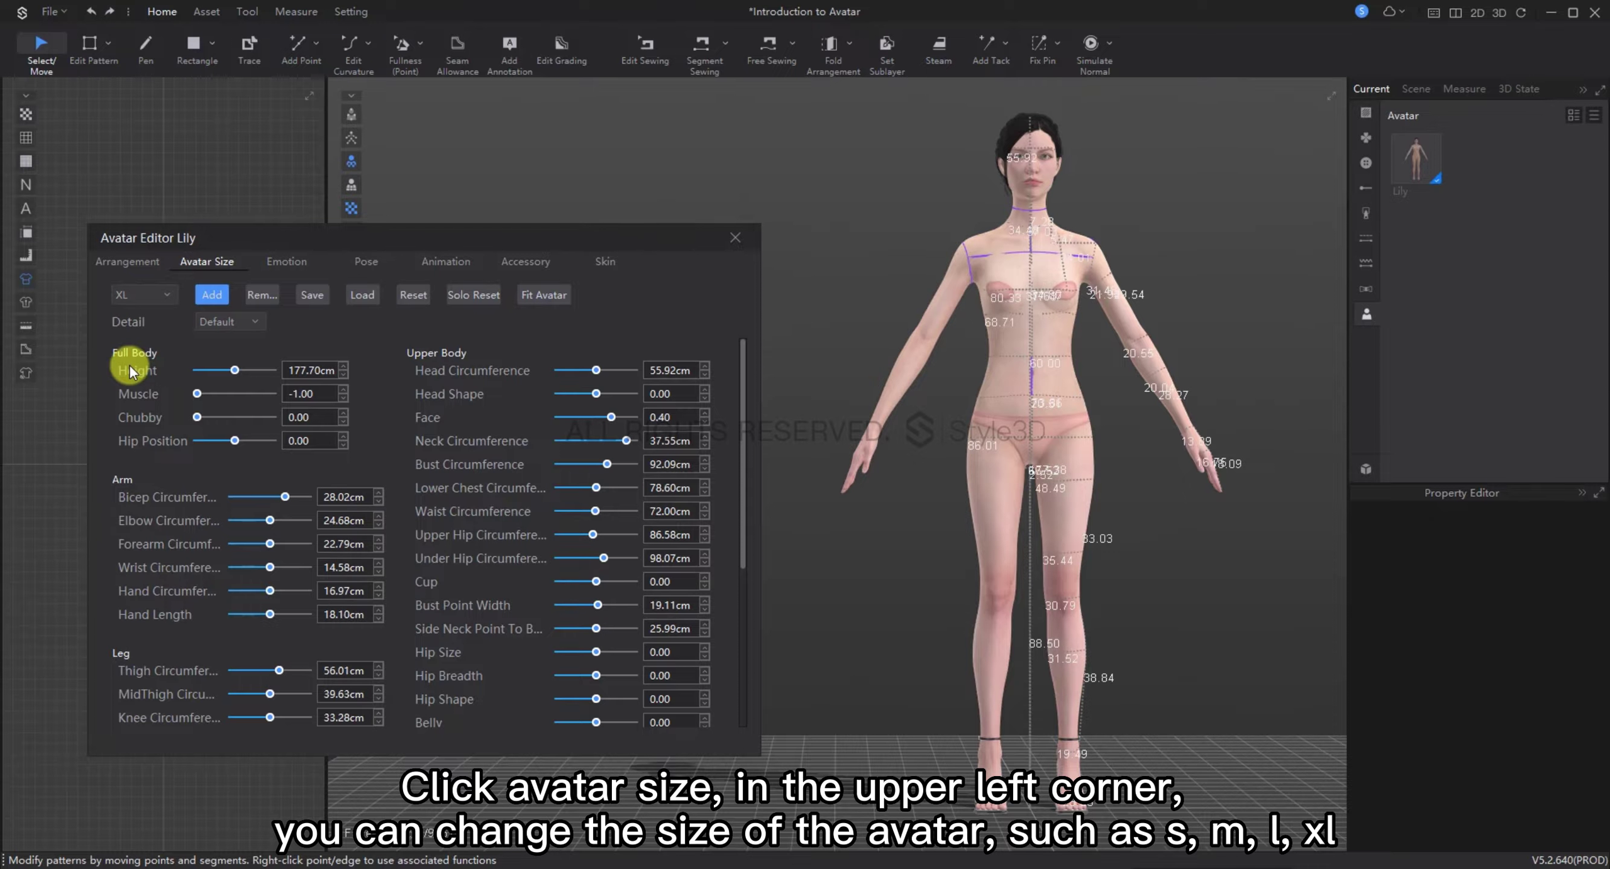
pyautogui.click(130, 371)
# Step: Return Lily to Default size and adjust bust circumference to 85.01cm, height staying 177.46cm
pyautogui.click(146, 295)
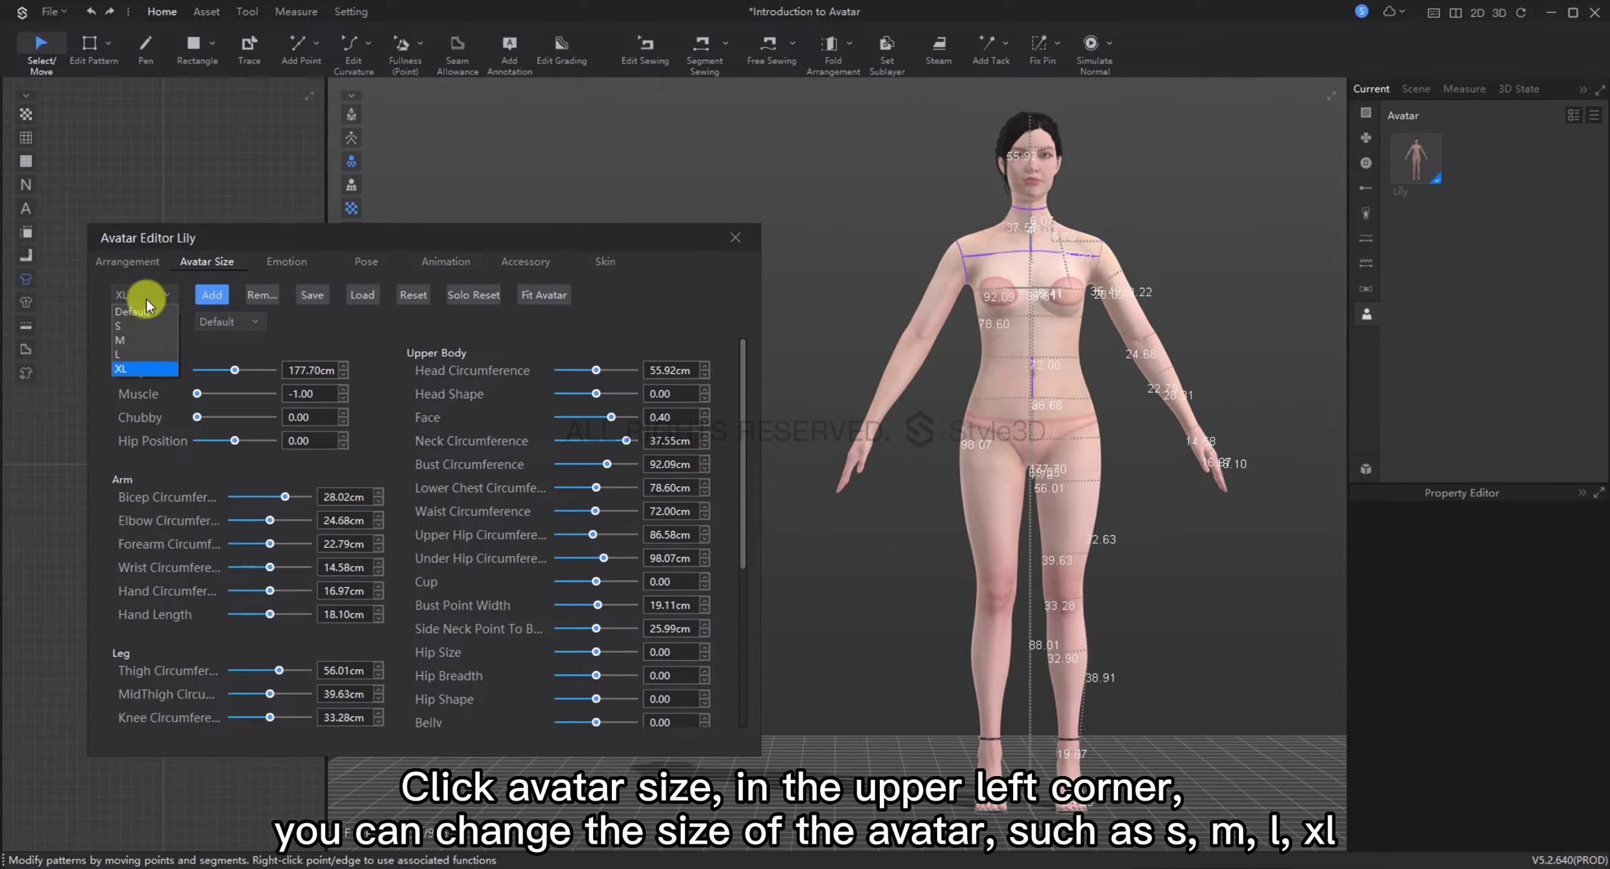
pyautogui.click(147, 311)
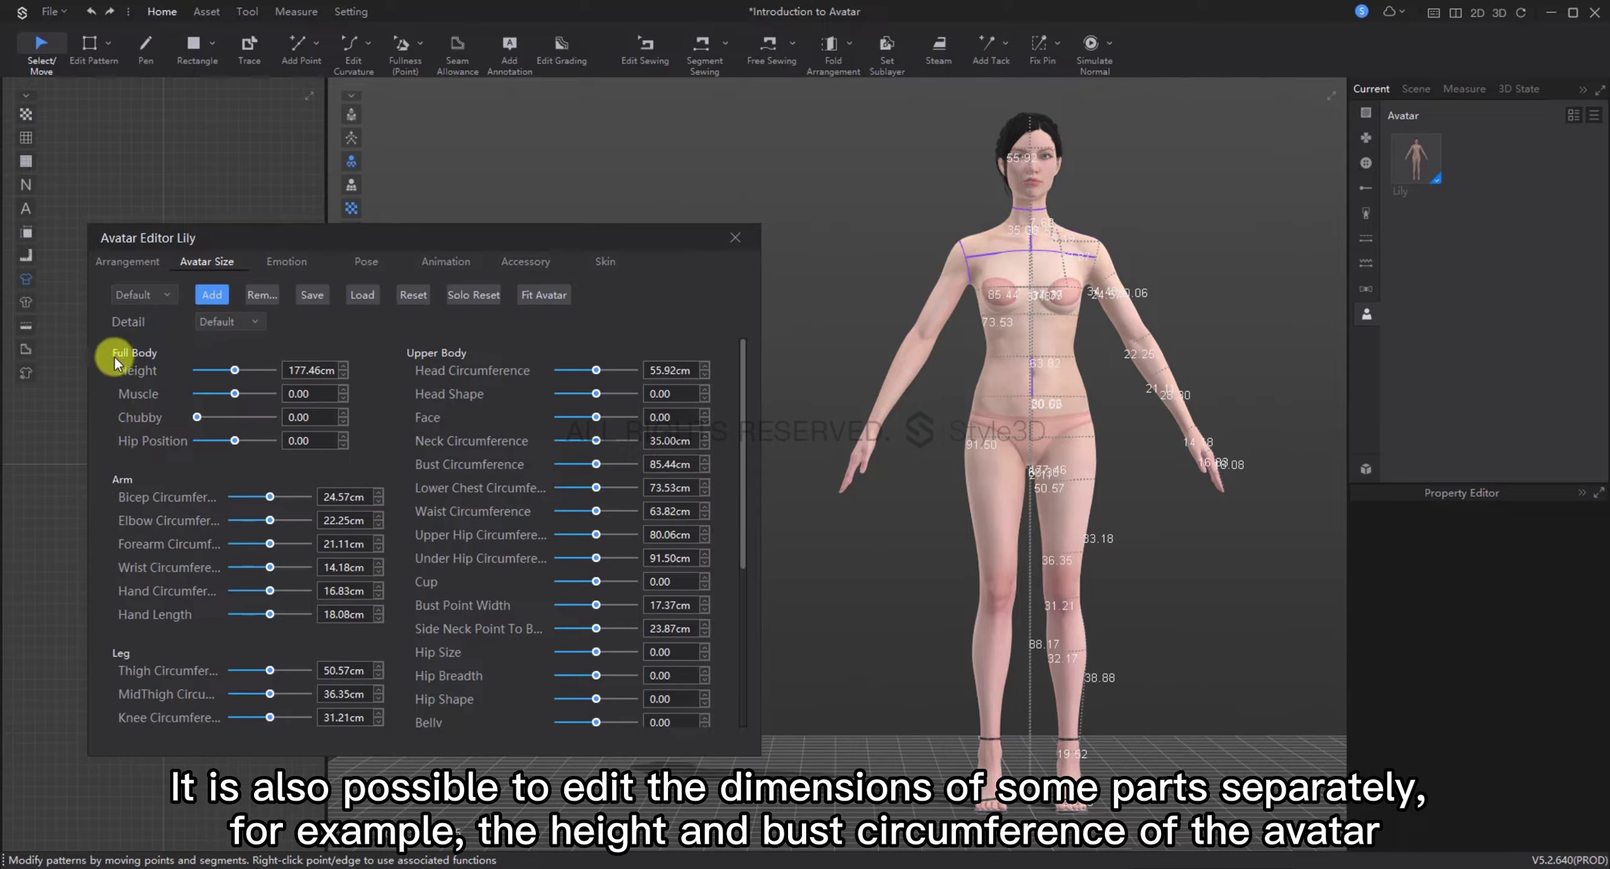
pyautogui.moveTo(234, 370)
pyautogui.mouseDown()
pyautogui.moveTo(250, 368)
pyautogui.moveTo(217, 370)
pyautogui.moveTo(237, 372)
pyautogui.mouseUp()
pyautogui.moveTo(594, 464)
pyautogui.mouseDown()
pyautogui.moveTo(620, 463)
pyautogui.moveTo(573, 465)
pyautogui.moveTo(590, 466)
pyautogui.mouseUp()
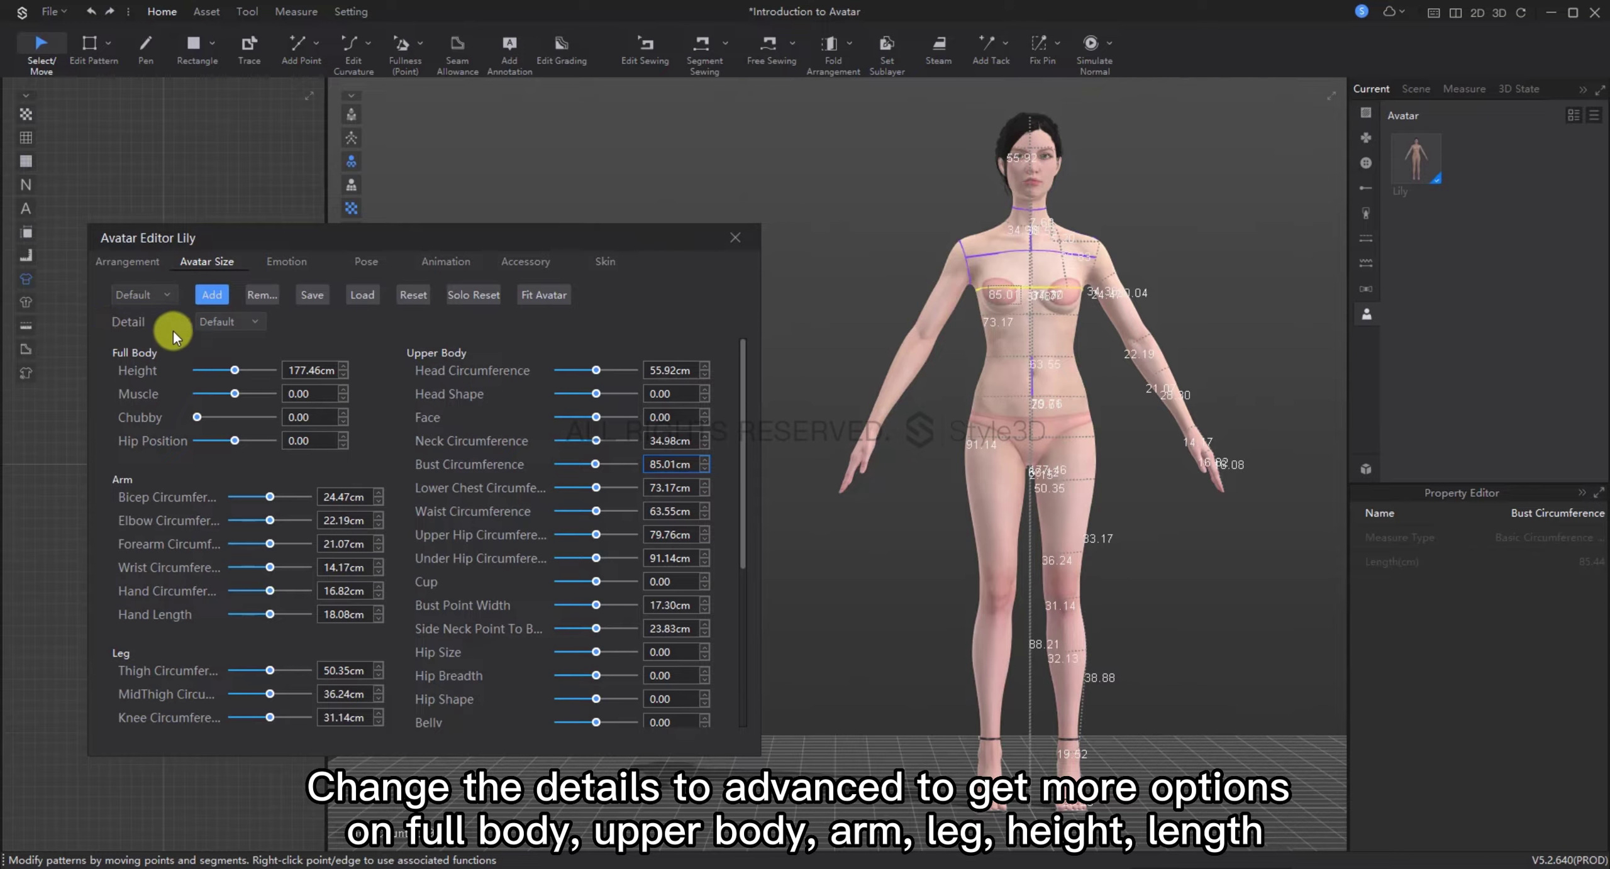
# Step: Switch size Detail to Advanced and scroll to extra sliders like Inseam 88.21cm
pyautogui.click(241, 321)
pyautogui.click(237, 356)
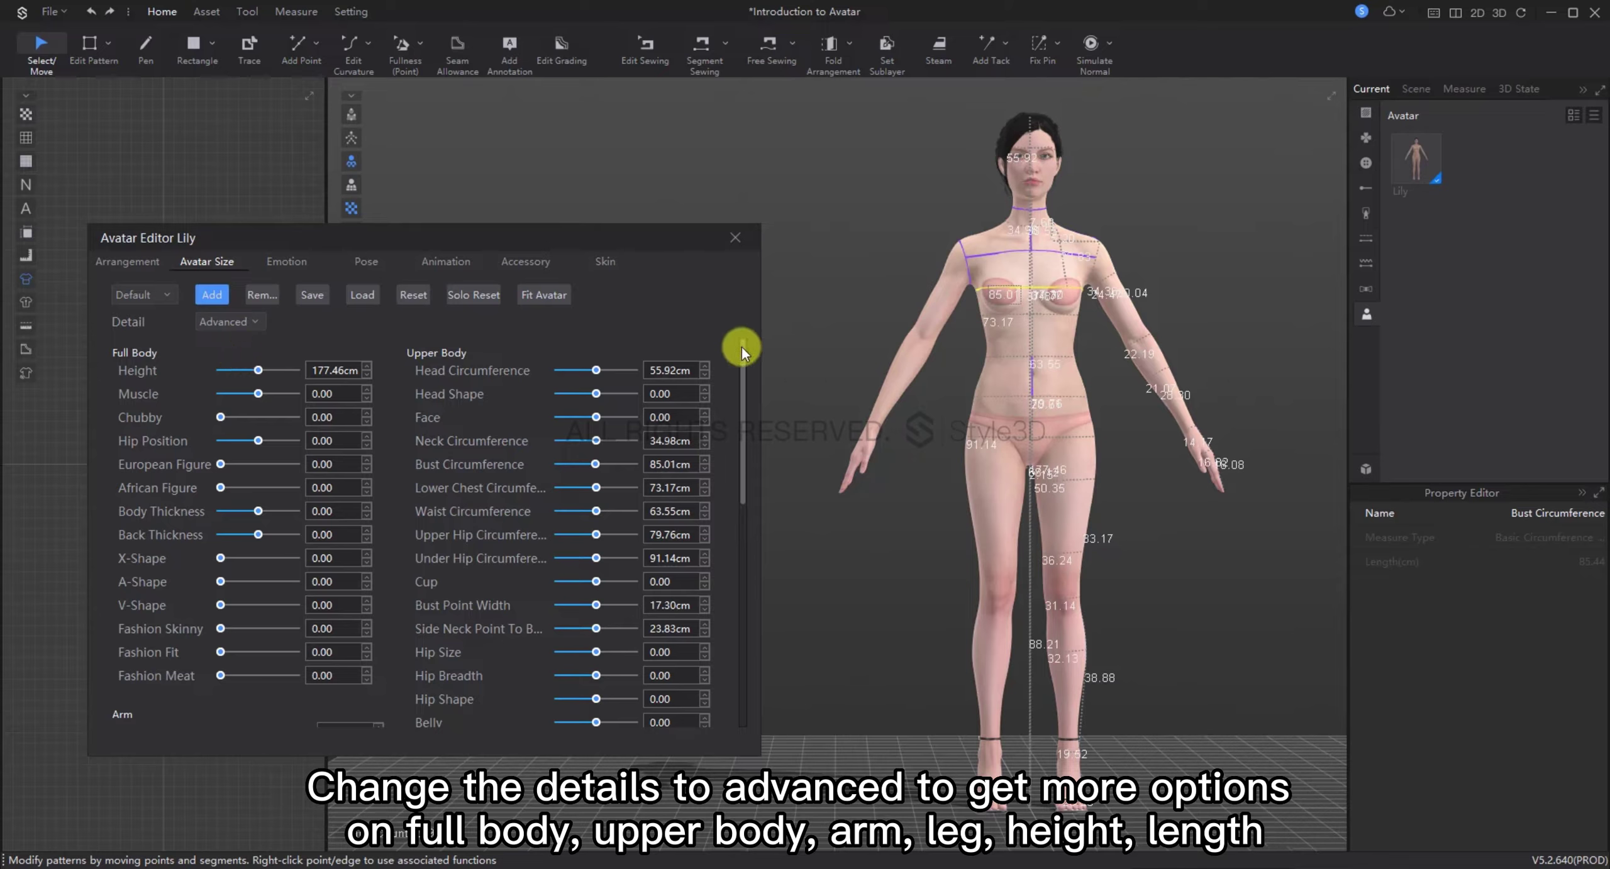
pyautogui.moveTo(743, 348); pyautogui.dragTo(722, 578)
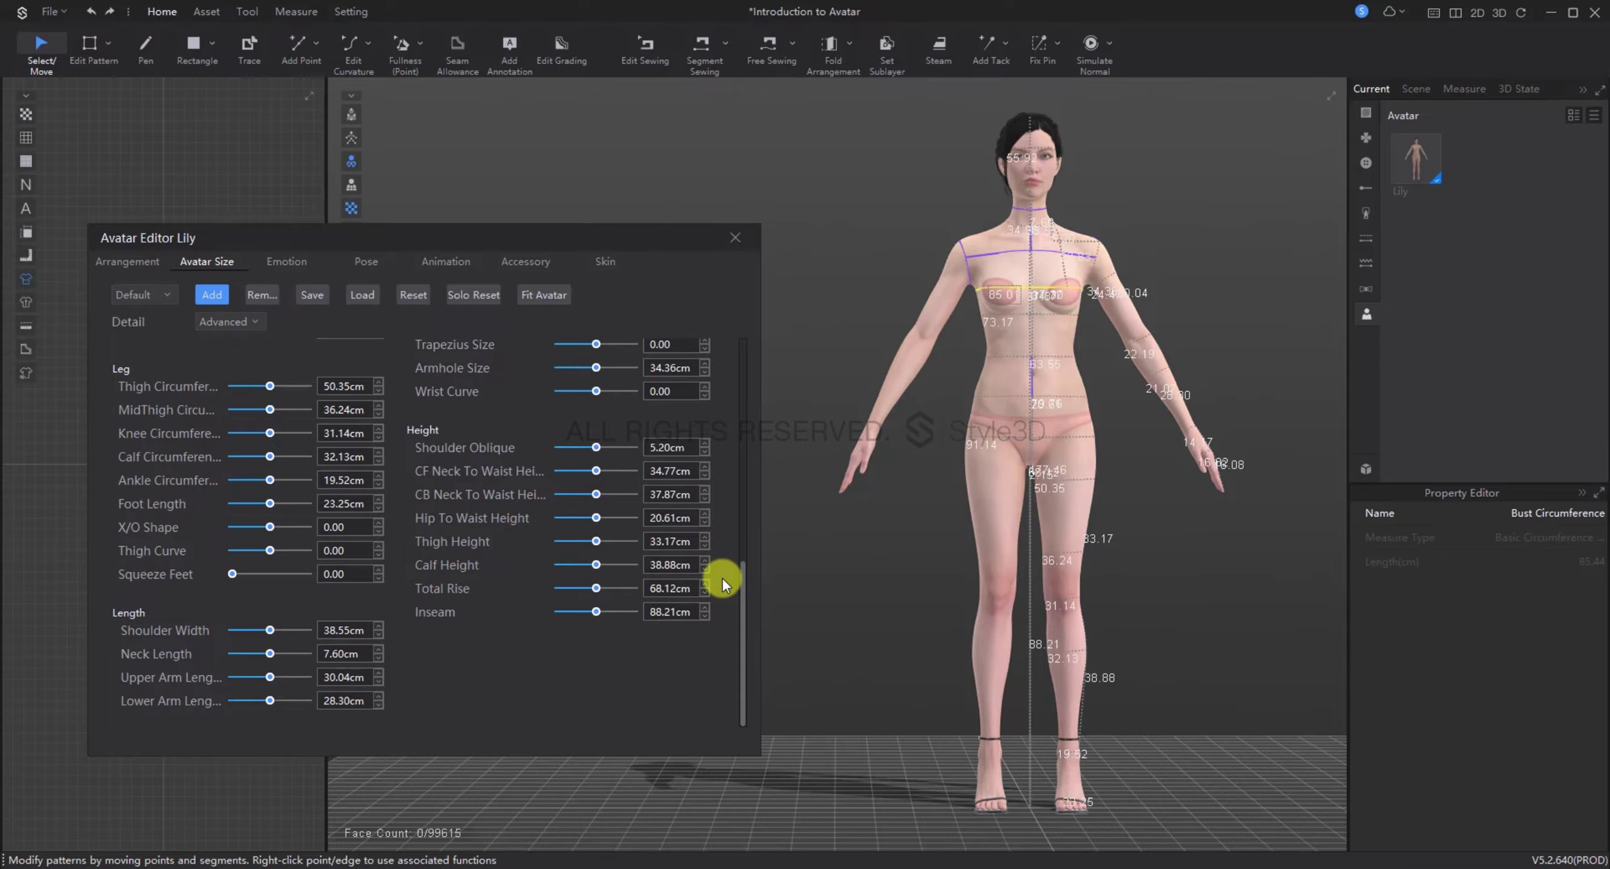
# Step: On Lily's Emotion tab, preview the Angry, Grace and Thinking presets, then return to Default
pyautogui.click(312, 263)
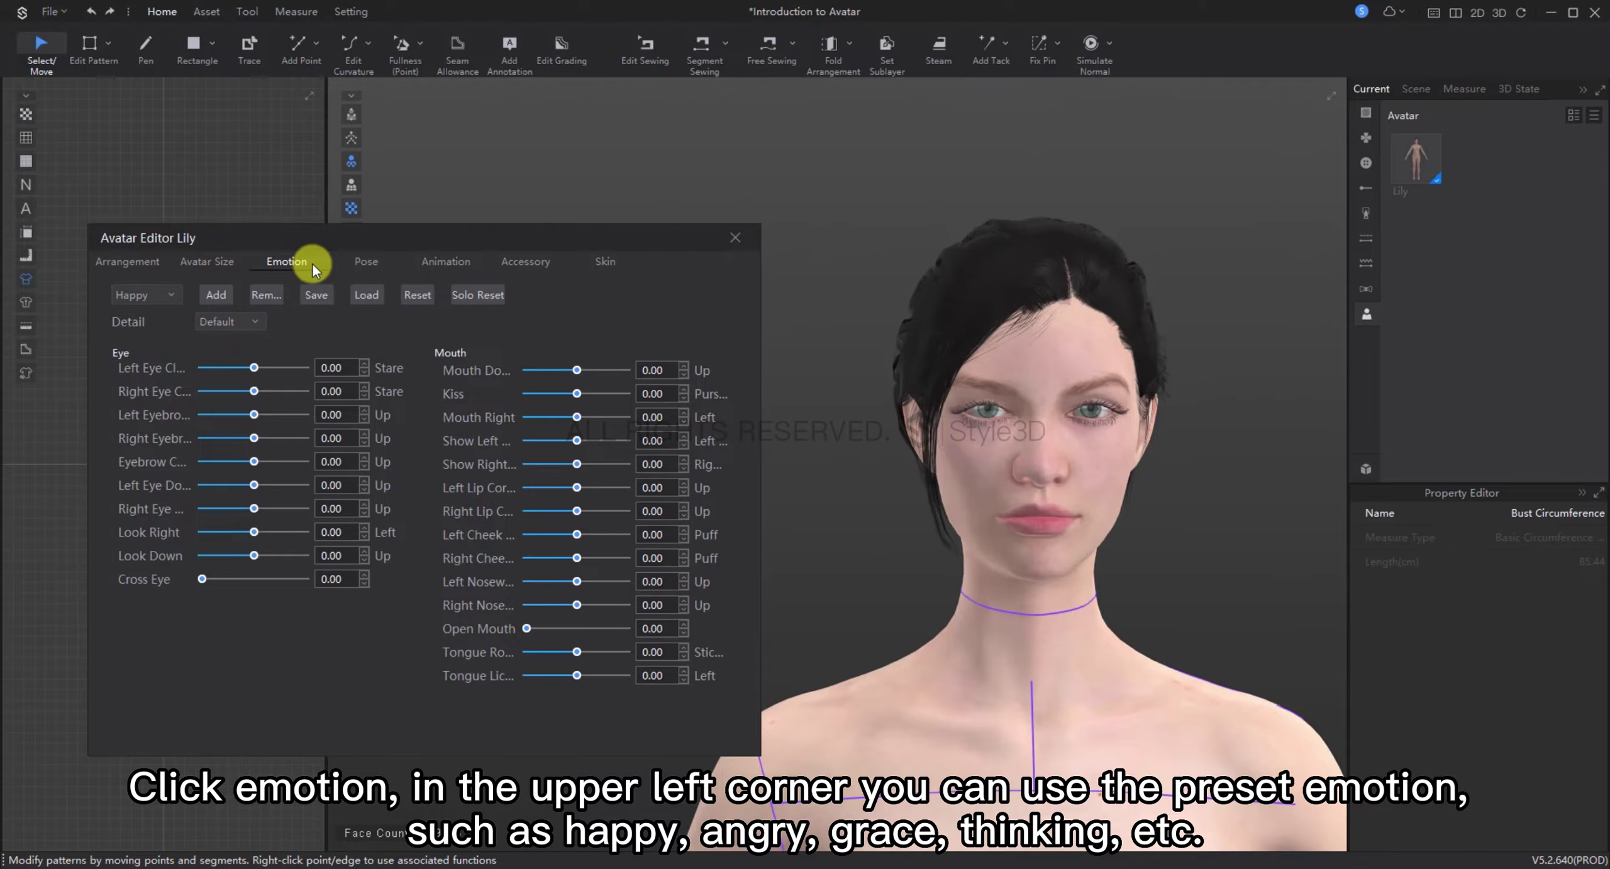
pyautogui.click(152, 299)
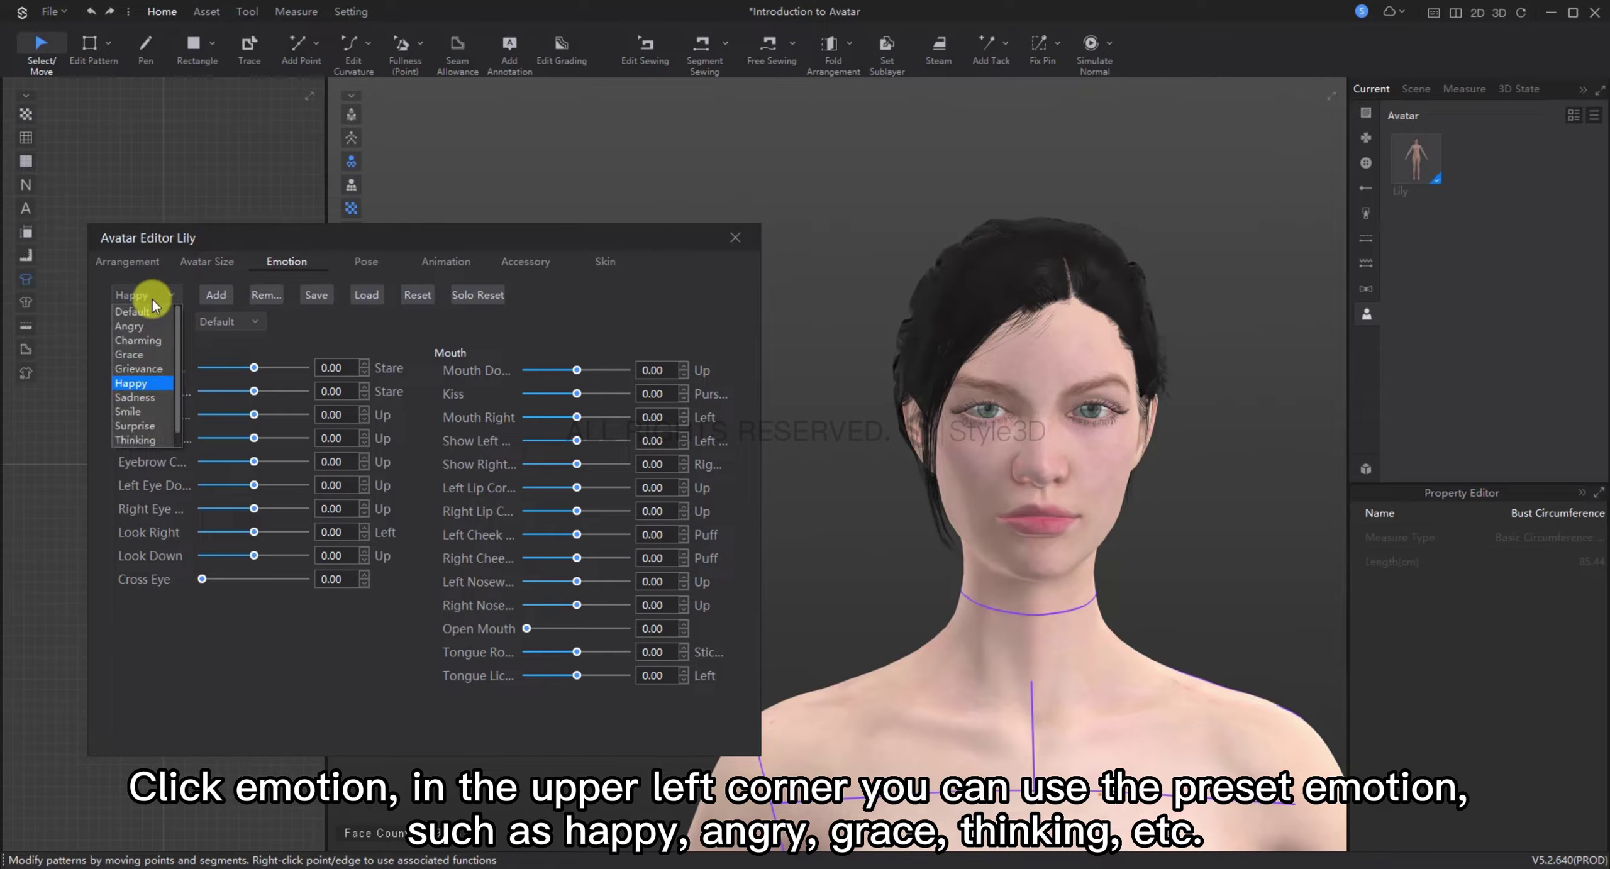
pyautogui.click(152, 326)
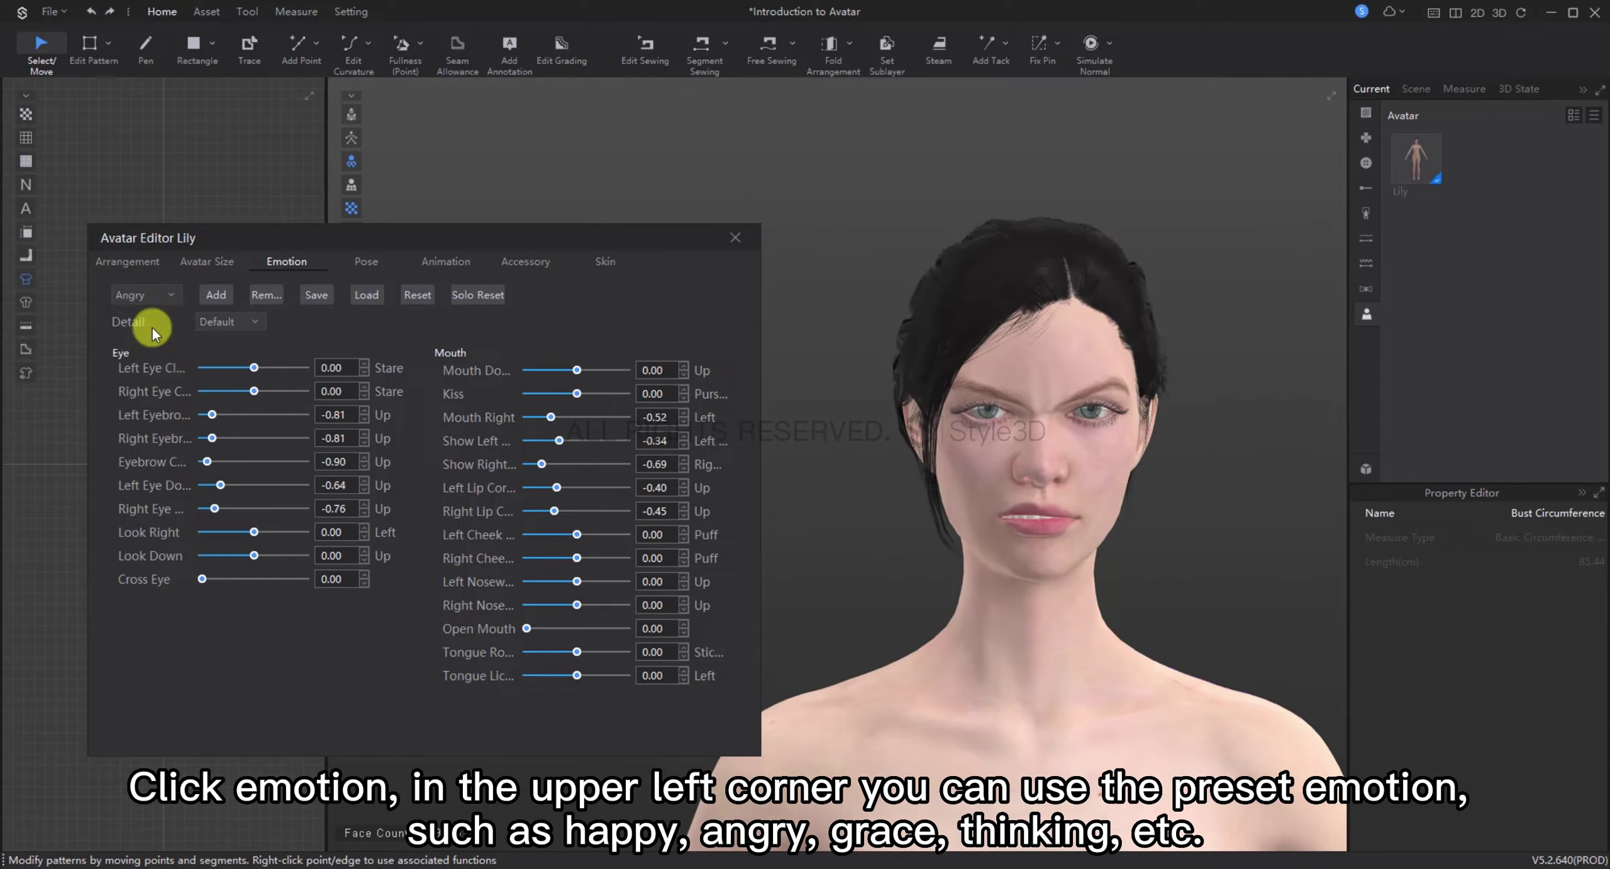
pyautogui.click(156, 293)
pyautogui.click(147, 356)
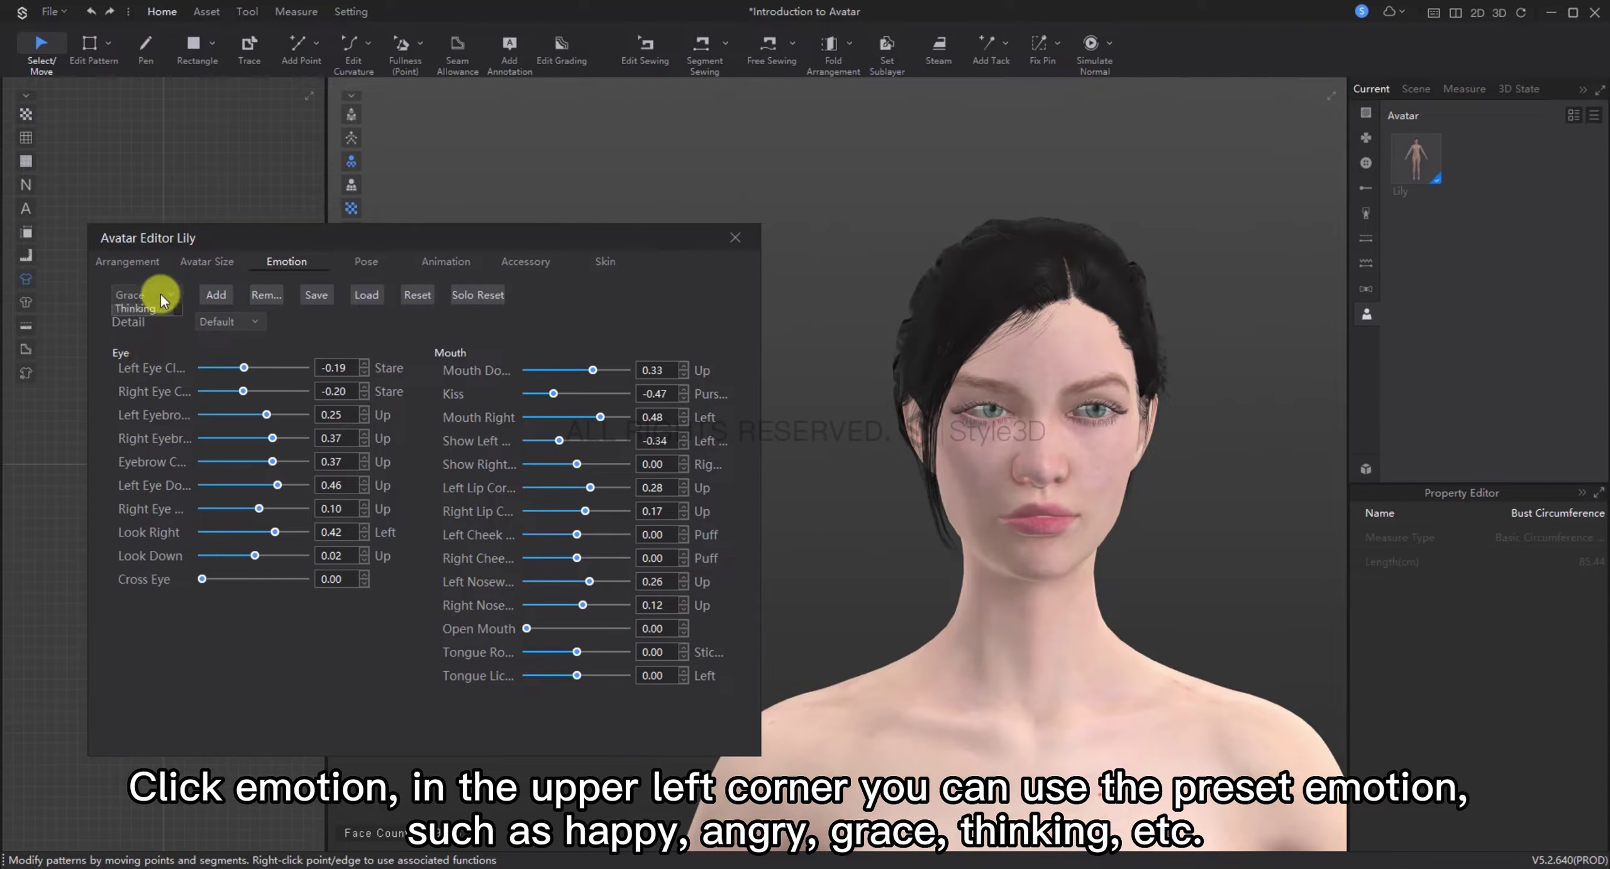
pyautogui.click(161, 294)
pyautogui.click(152, 439)
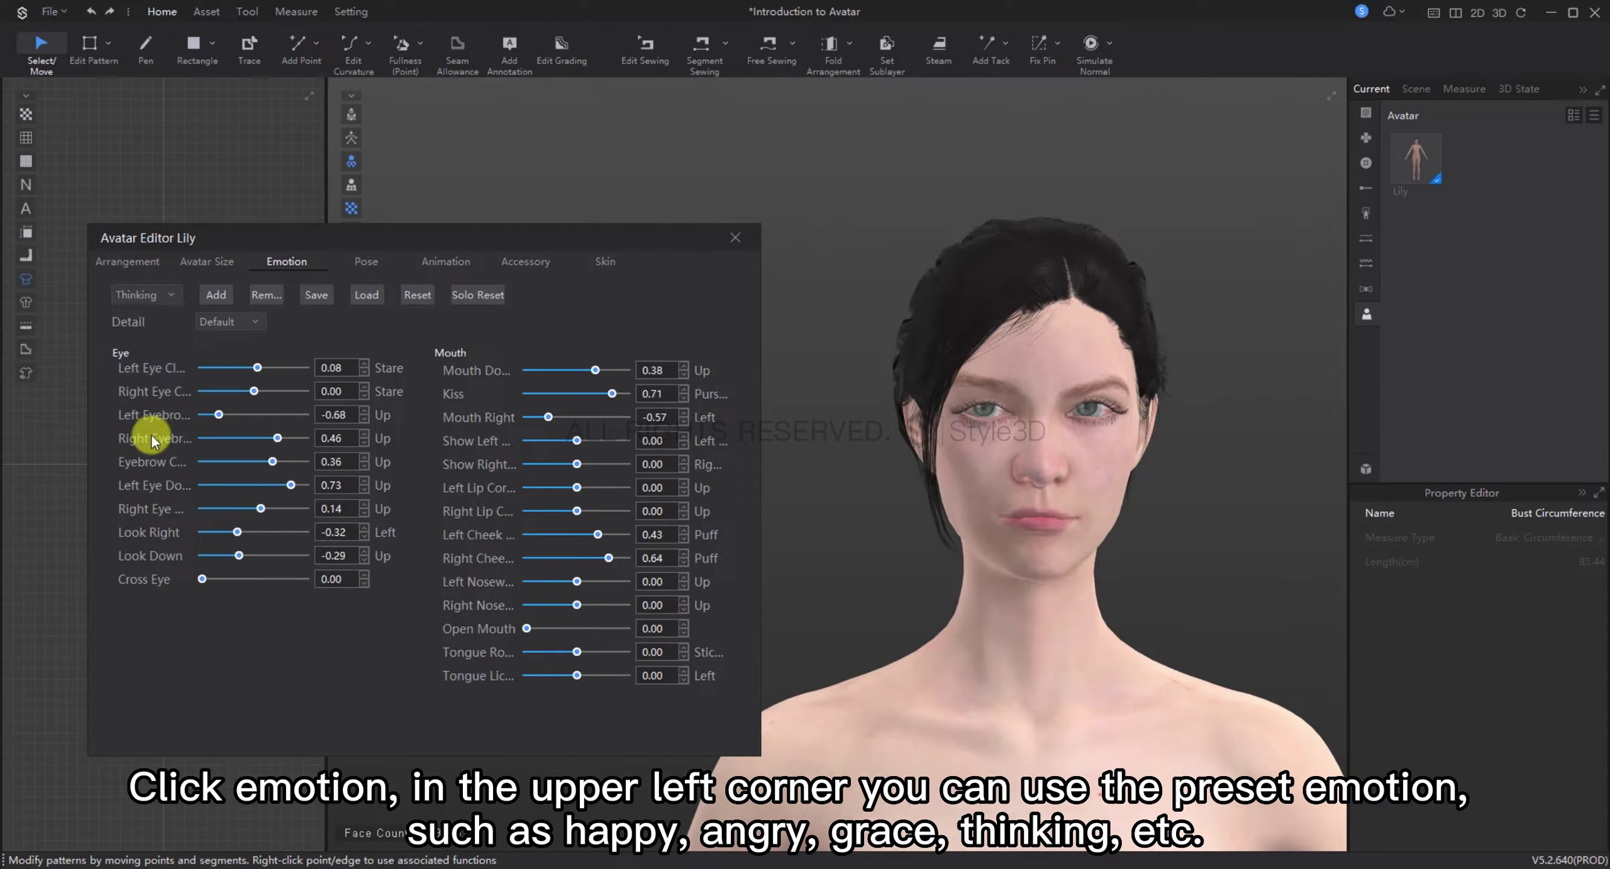
pyautogui.click(169, 292)
pyautogui.click(161, 310)
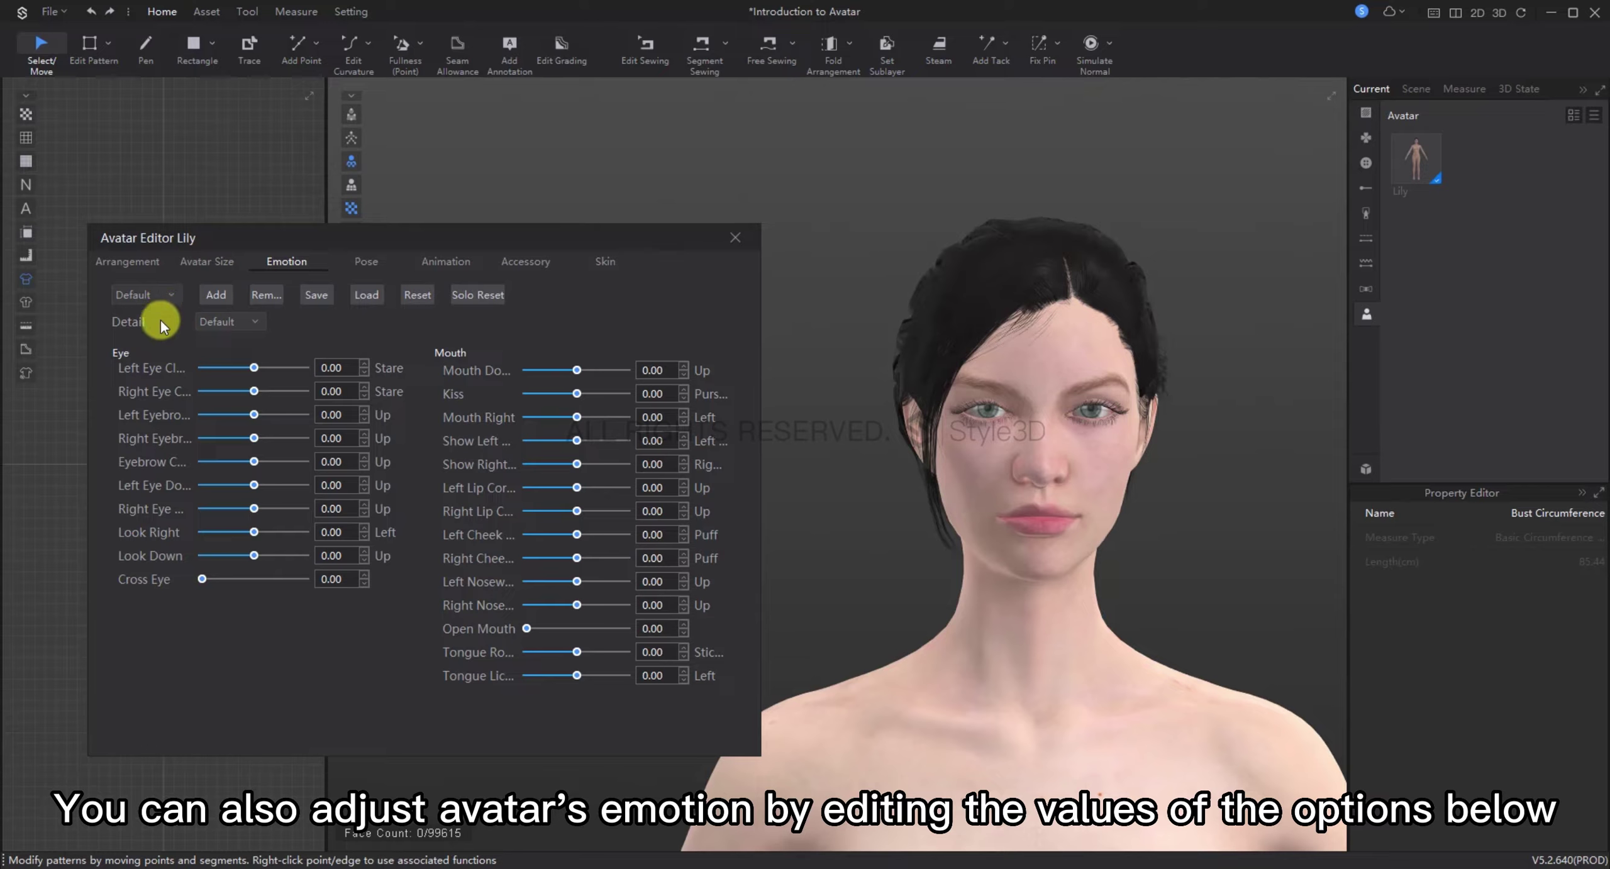
# Step: Set emotion Detail to Advanced and slightly adjust the Left Eye Closed and left eyebrow sliders
pyautogui.click(240, 320)
pyautogui.click(229, 355)
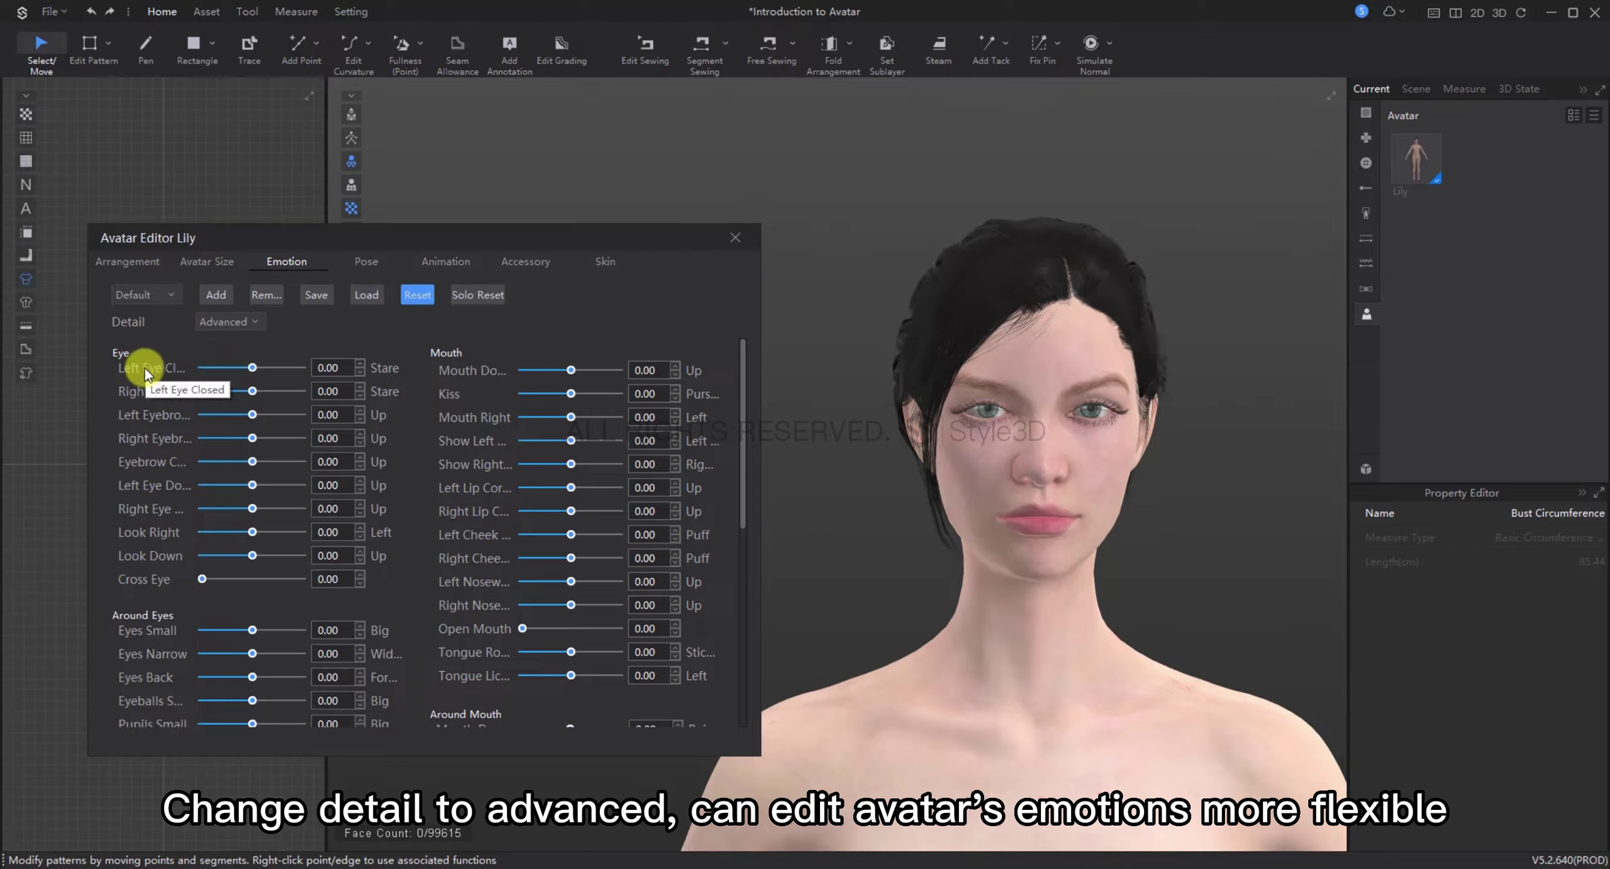
pyautogui.moveTo(245, 367)
pyautogui.mouseDown()
pyautogui.moveTo(199, 371)
pyautogui.moveTo(305, 375)
pyautogui.moveTo(252, 368)
pyautogui.mouseUp()
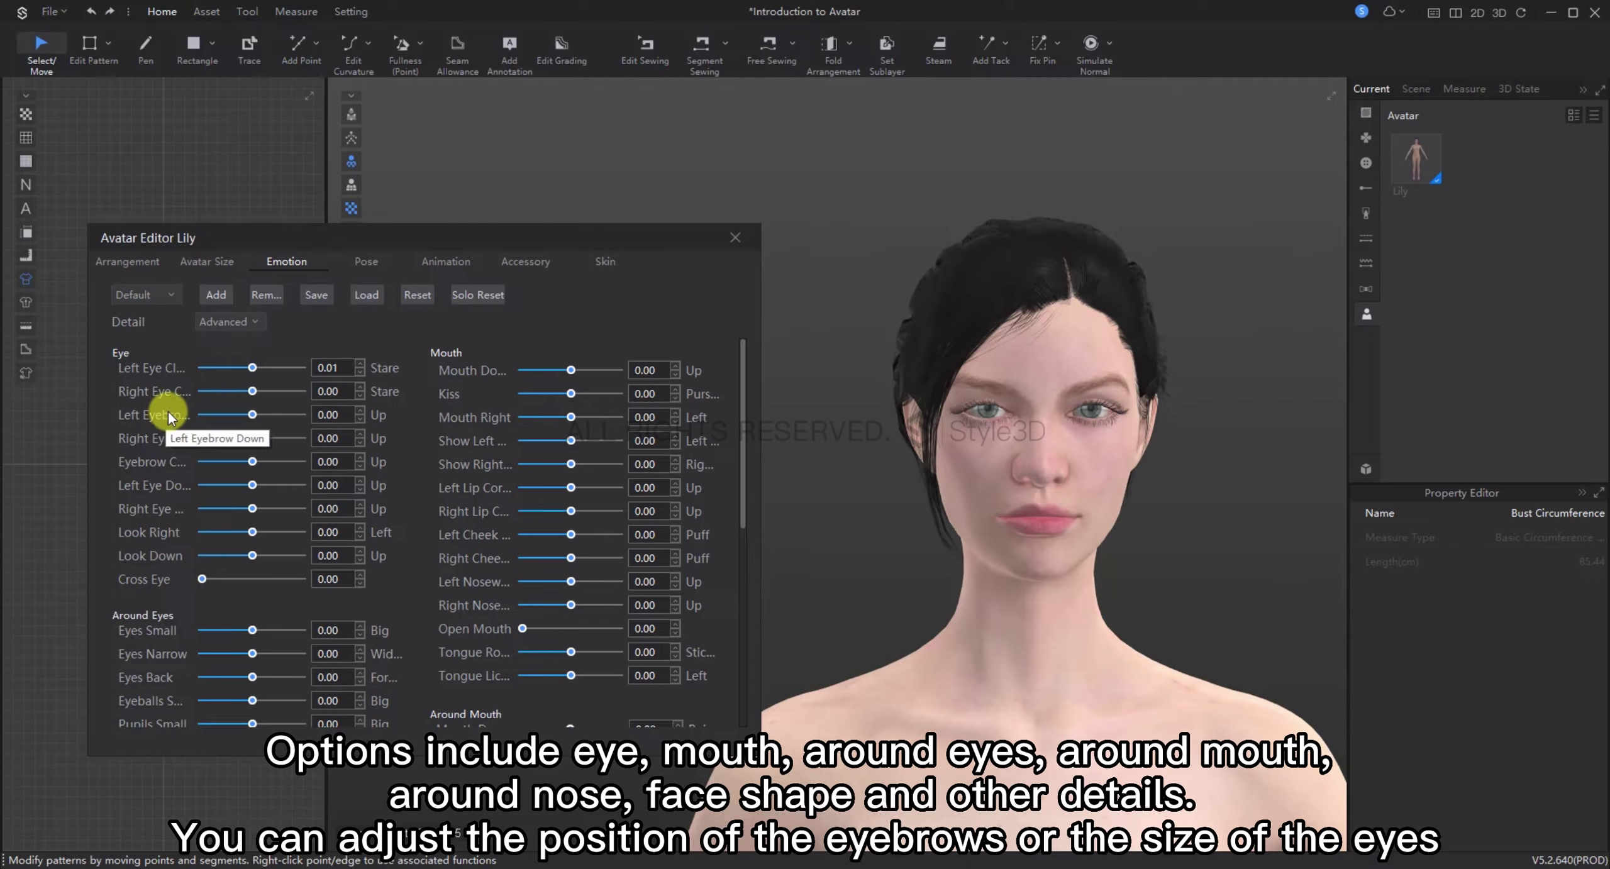
pyautogui.moveTo(252, 415)
pyautogui.mouseDown()
pyautogui.moveTo(149, 421)
pyautogui.moveTo(303, 415)
pyautogui.moveTo(254, 416)
pyautogui.mouseUp()
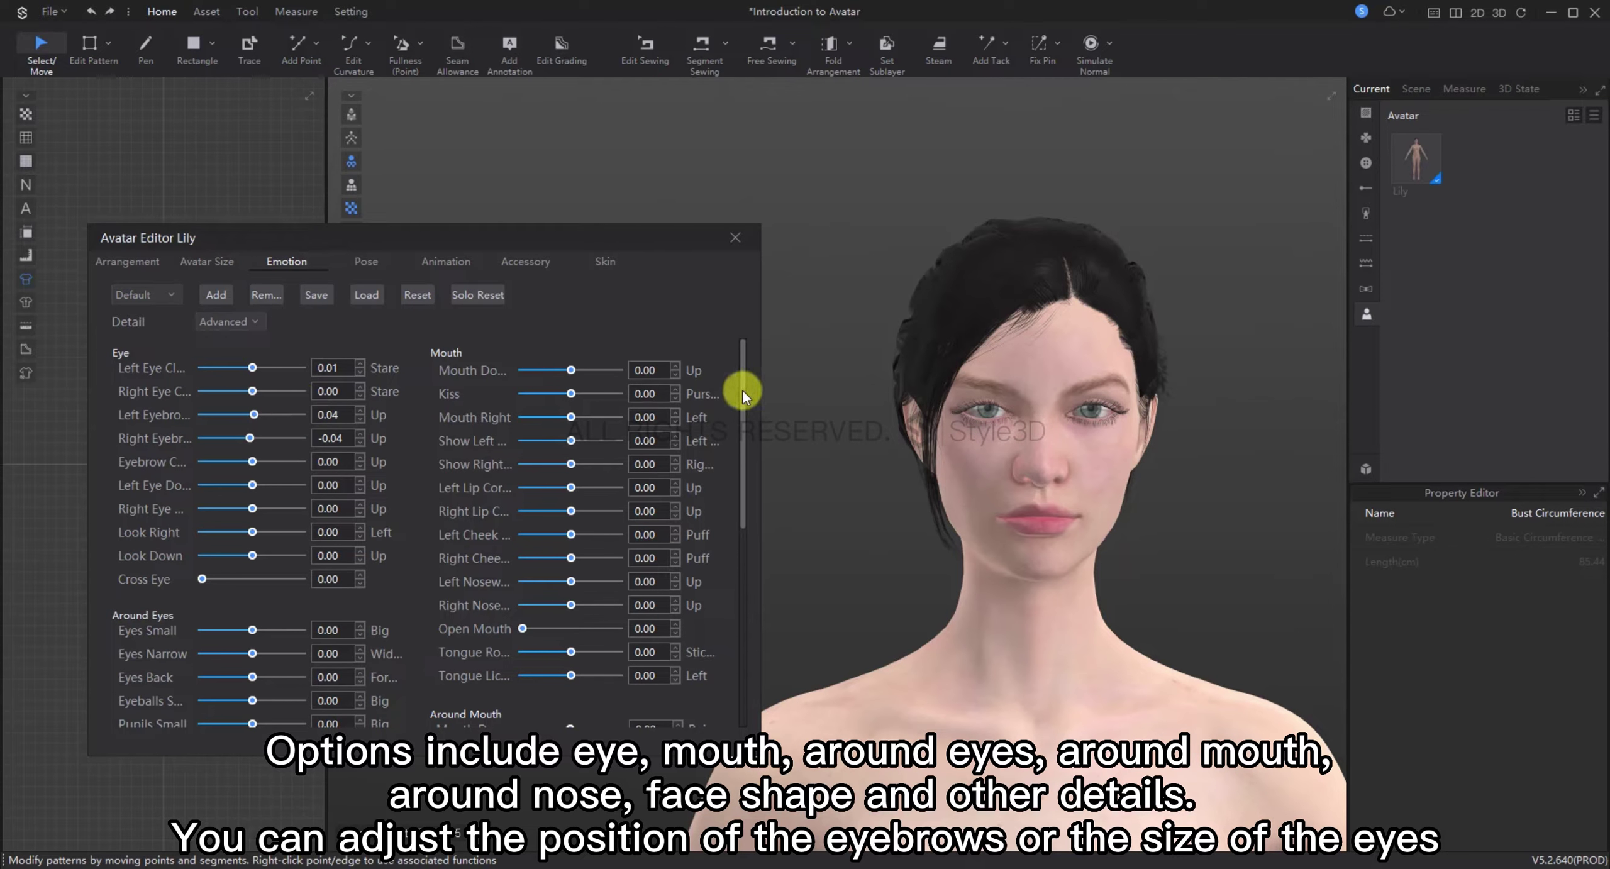
pyautogui.moveTo(742, 391); pyautogui.dragTo(741, 591)
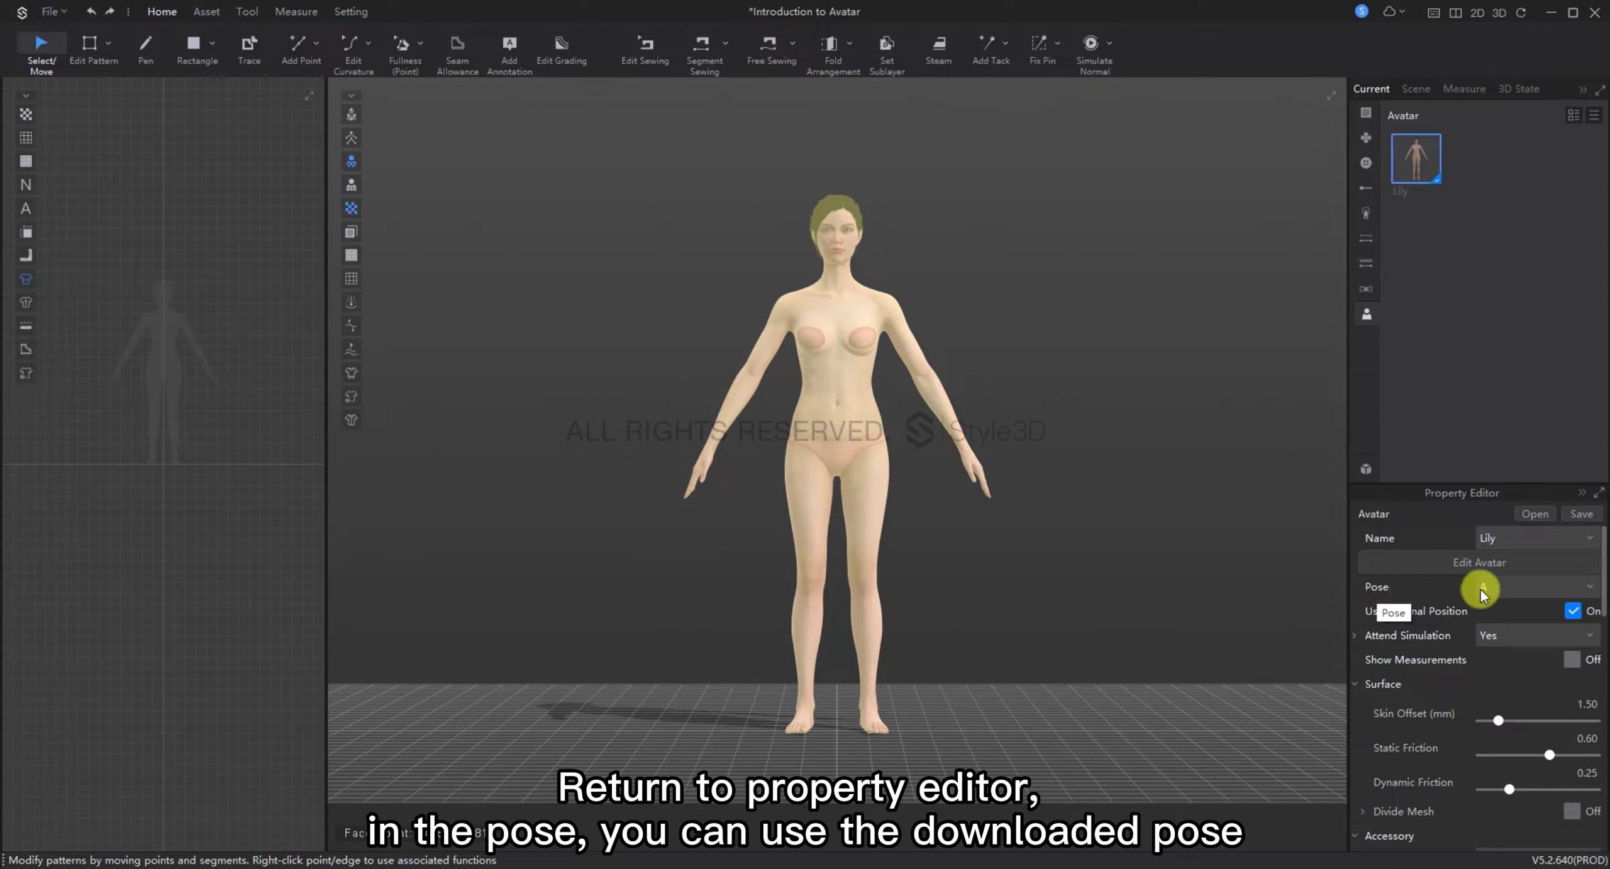
# Step: Try the I, Ballet02 and FP_Movement29 poses on Lily, ending on Pose02
pyautogui.click(1507, 587)
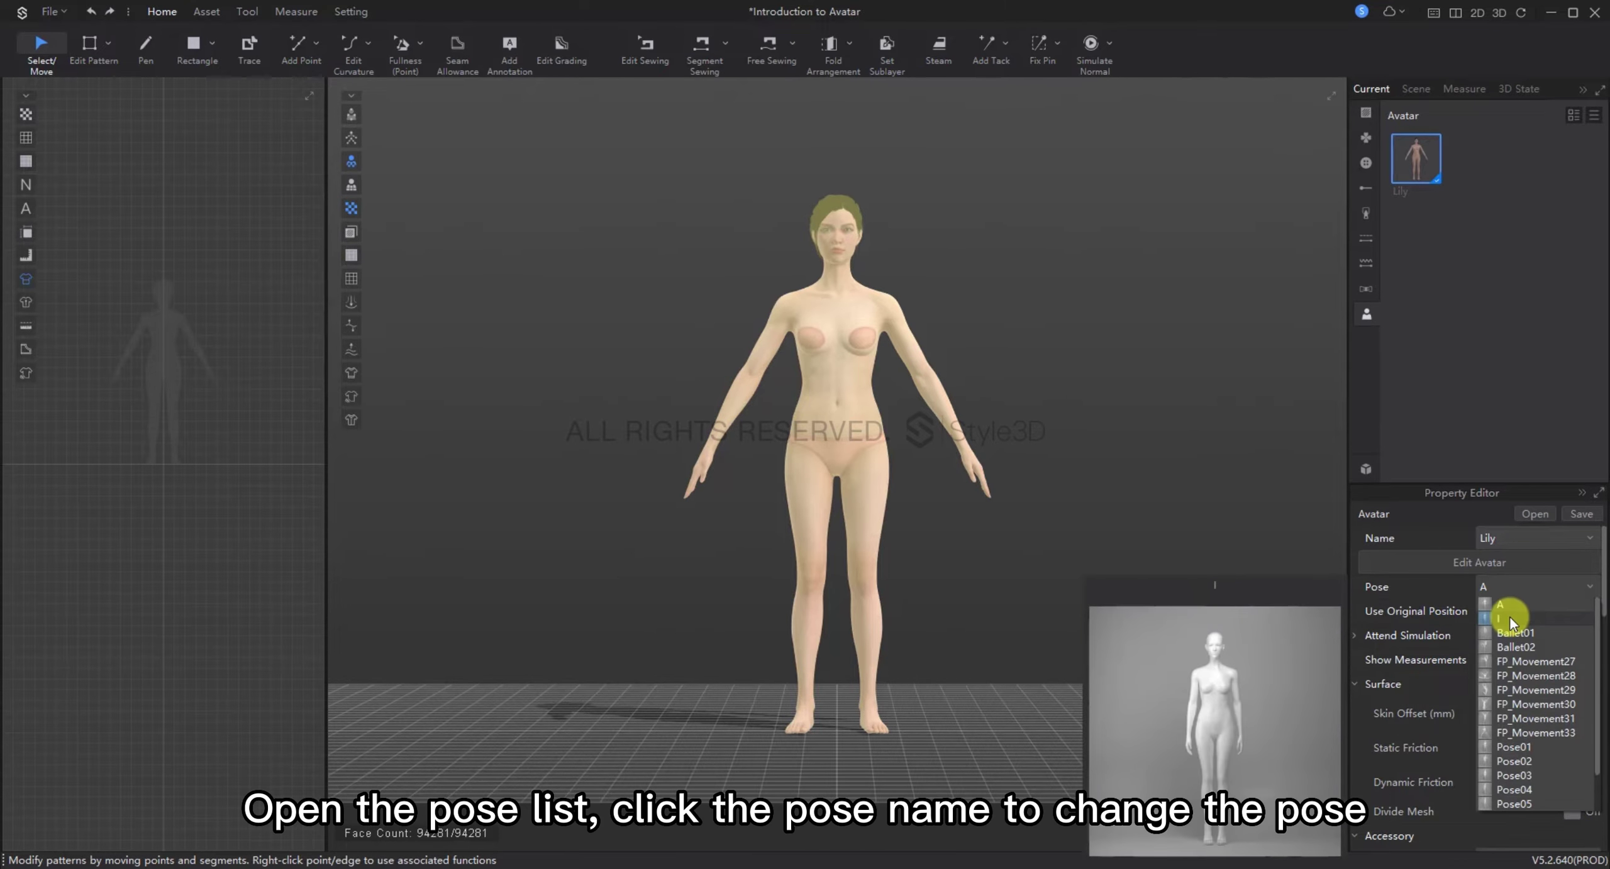
pyautogui.click(1509, 619)
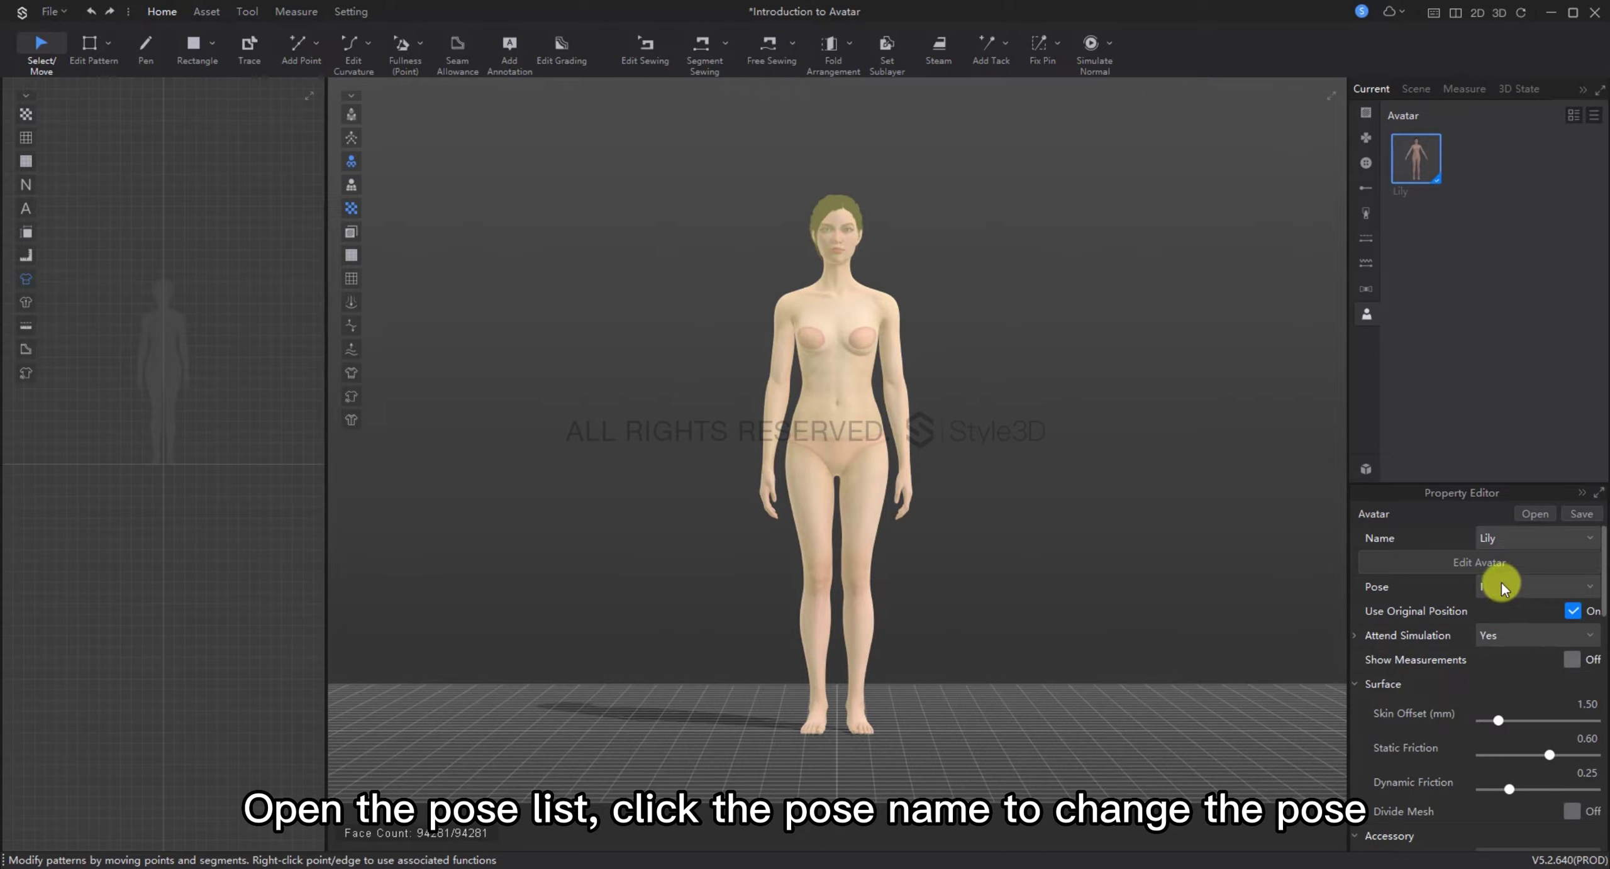
pyautogui.click(1502, 584)
pyautogui.click(1506, 646)
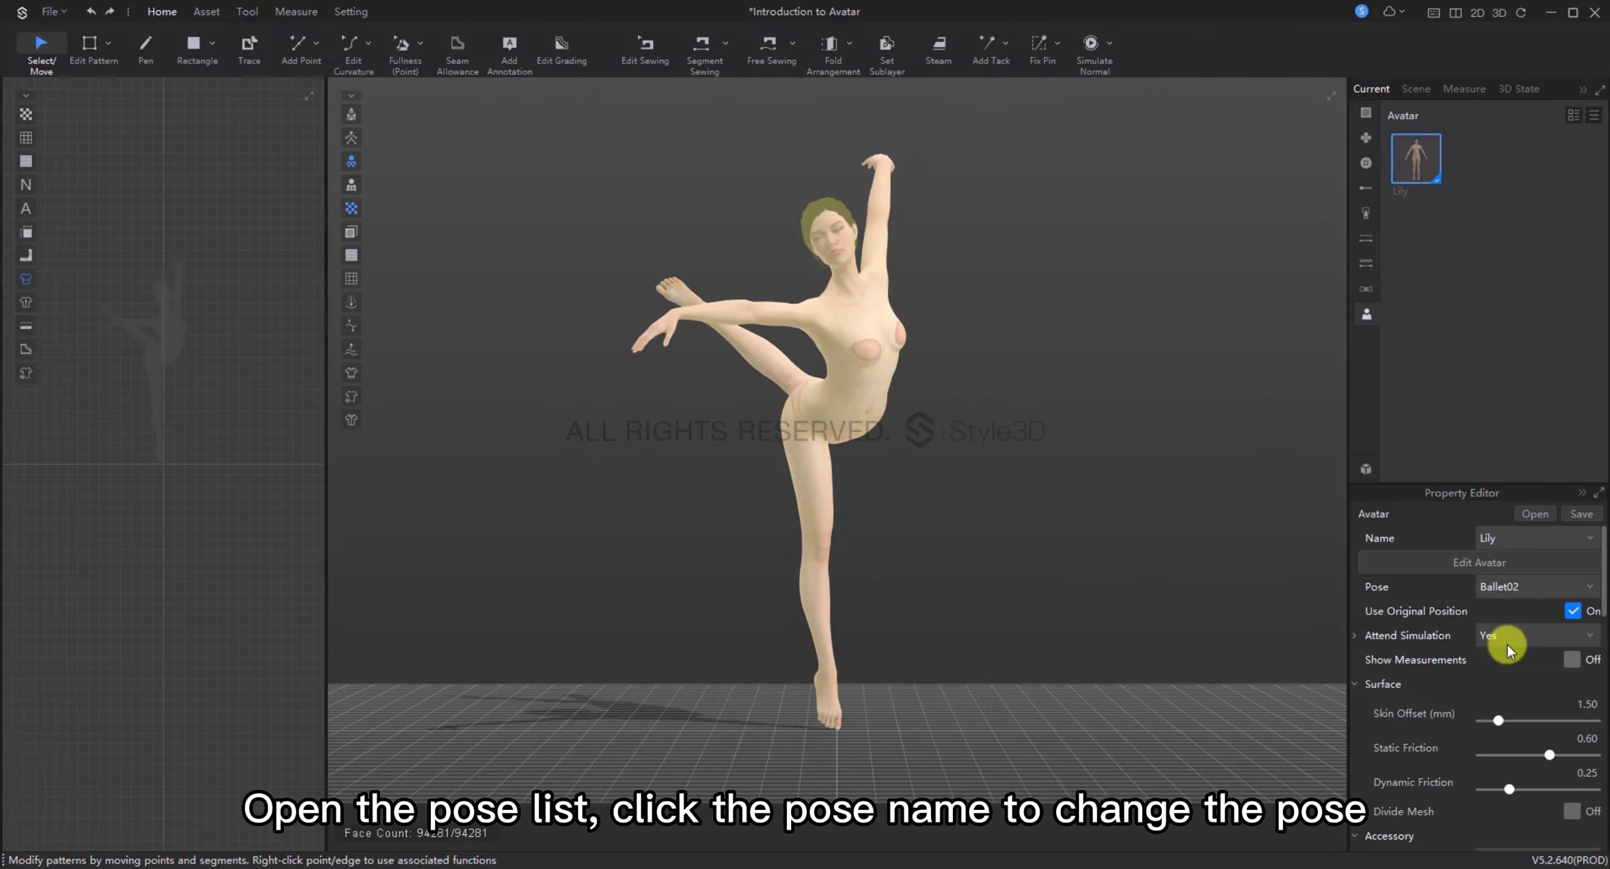
pyautogui.click(1494, 588)
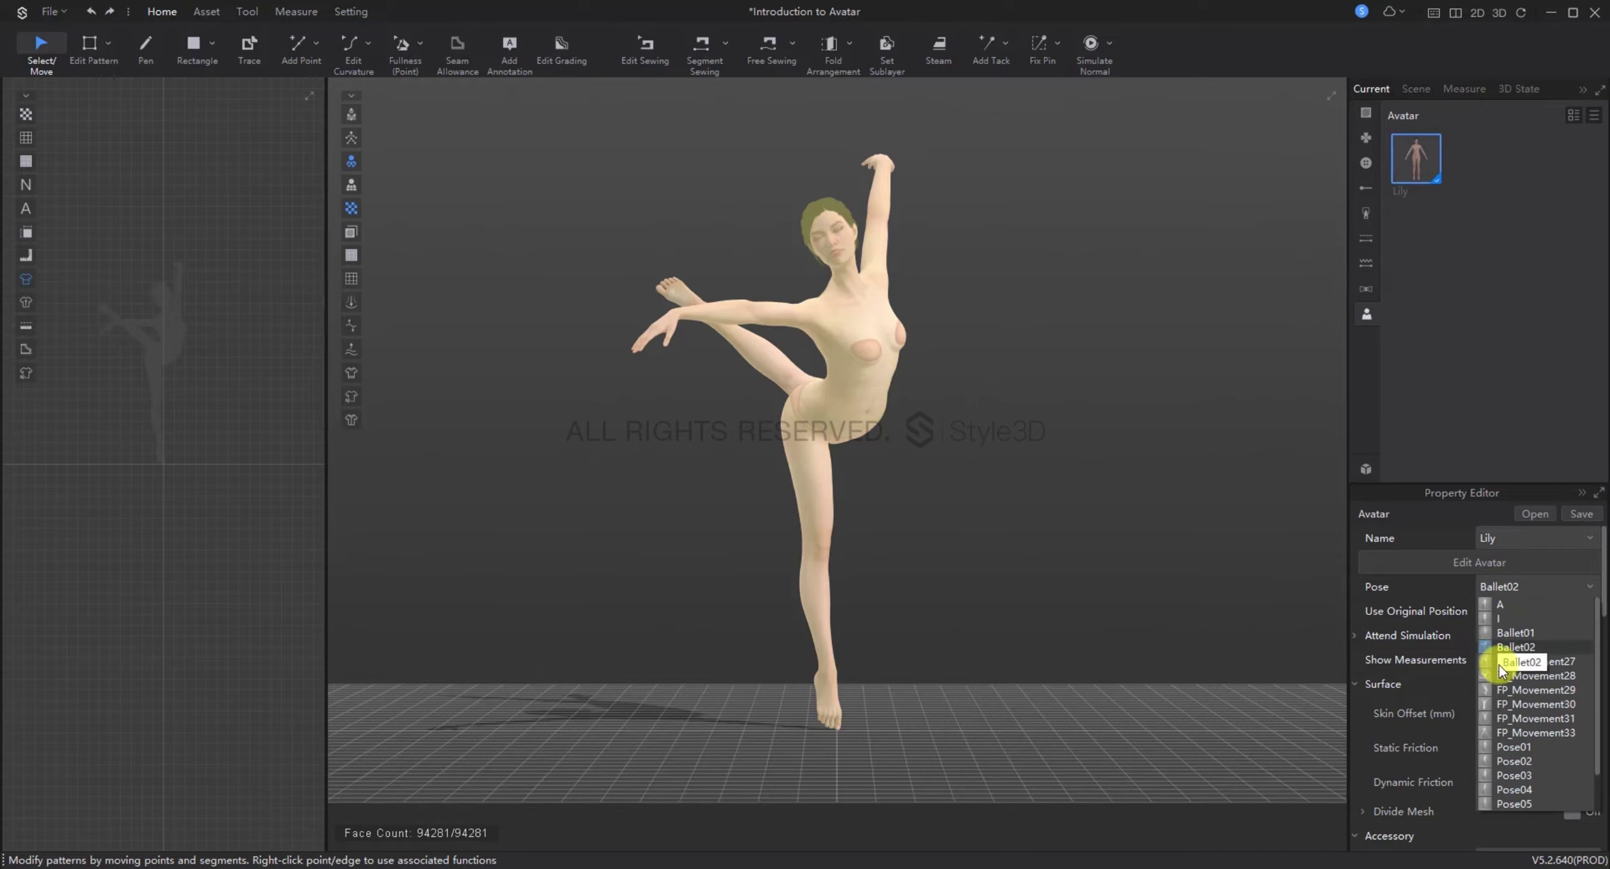
pyautogui.click(1507, 690)
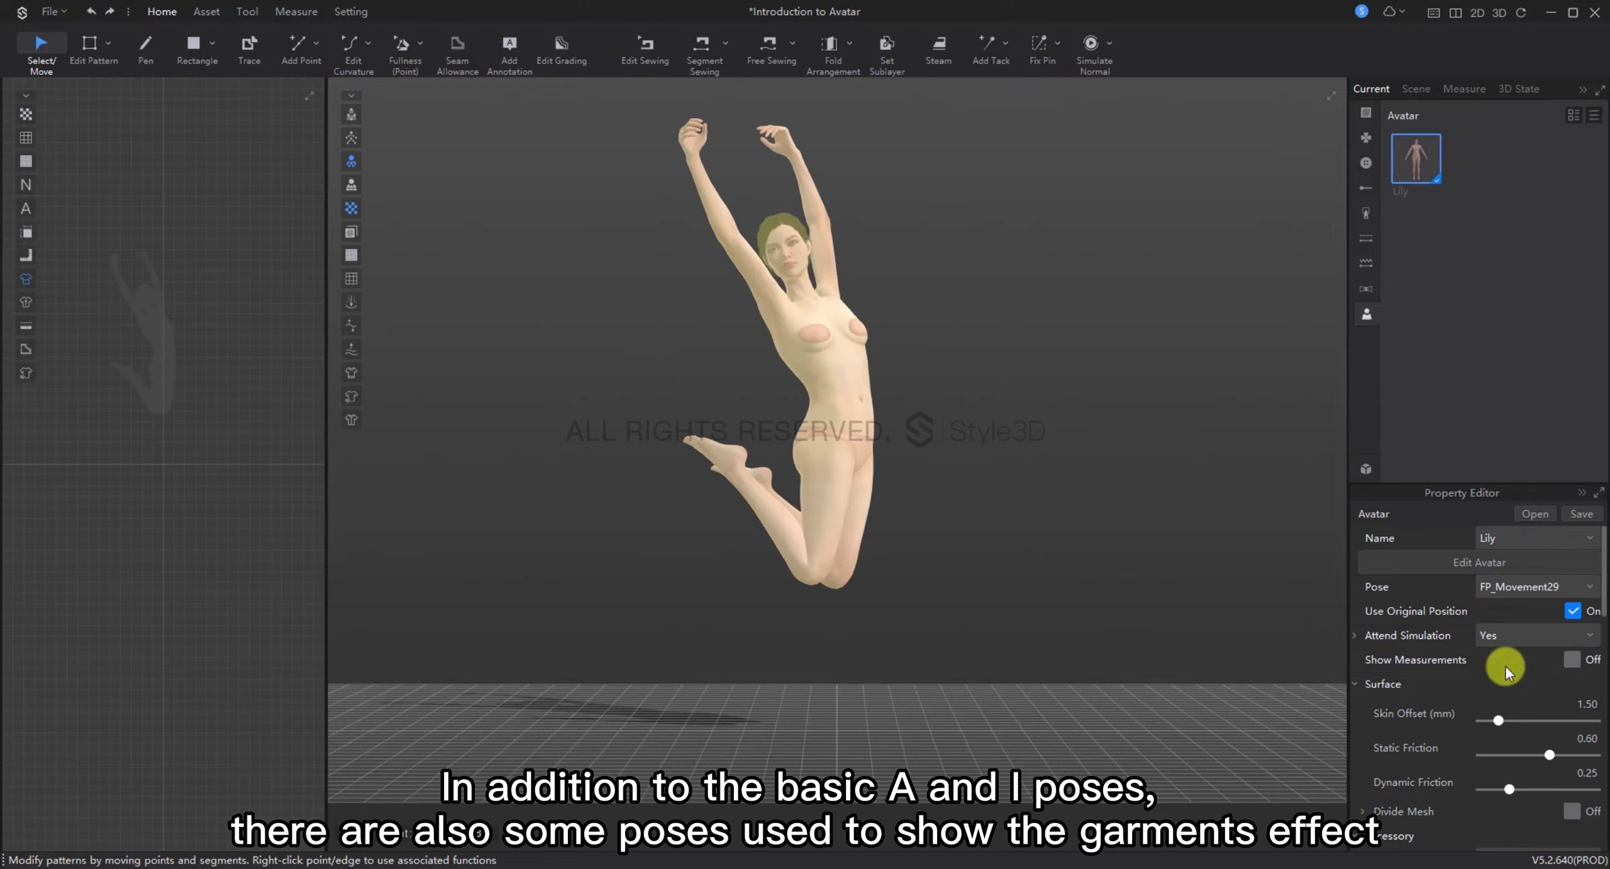
pyautogui.click(1492, 586)
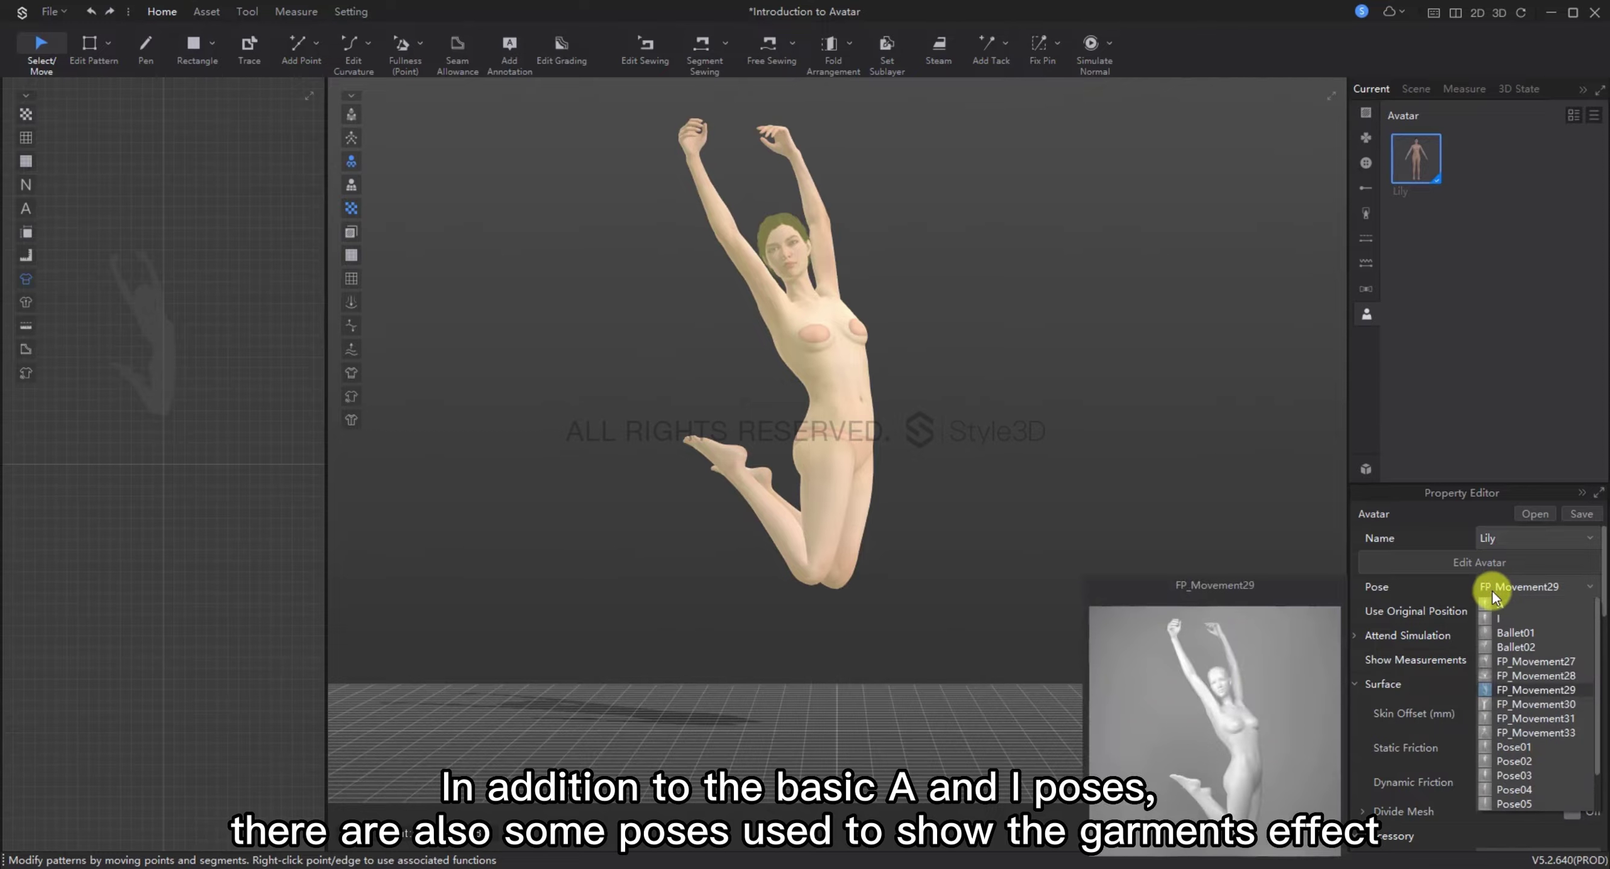
pyautogui.click(1515, 761)
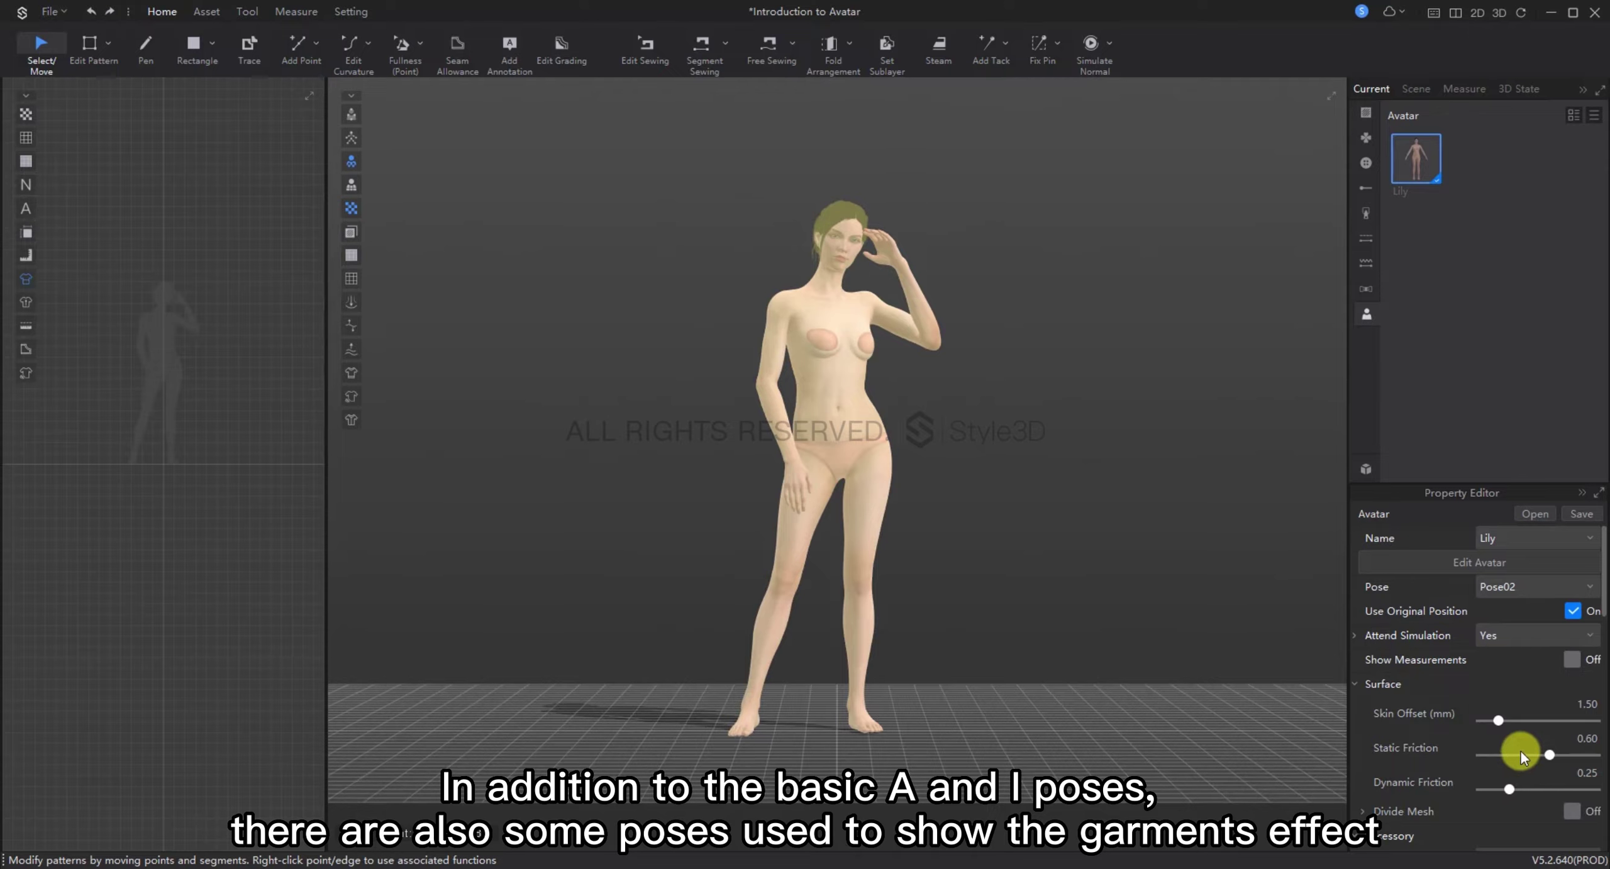
# Step: Browse the Resource Library to Avatar > Female > Pose and preview the pose thumbnails
pyautogui.click(1368, 472)
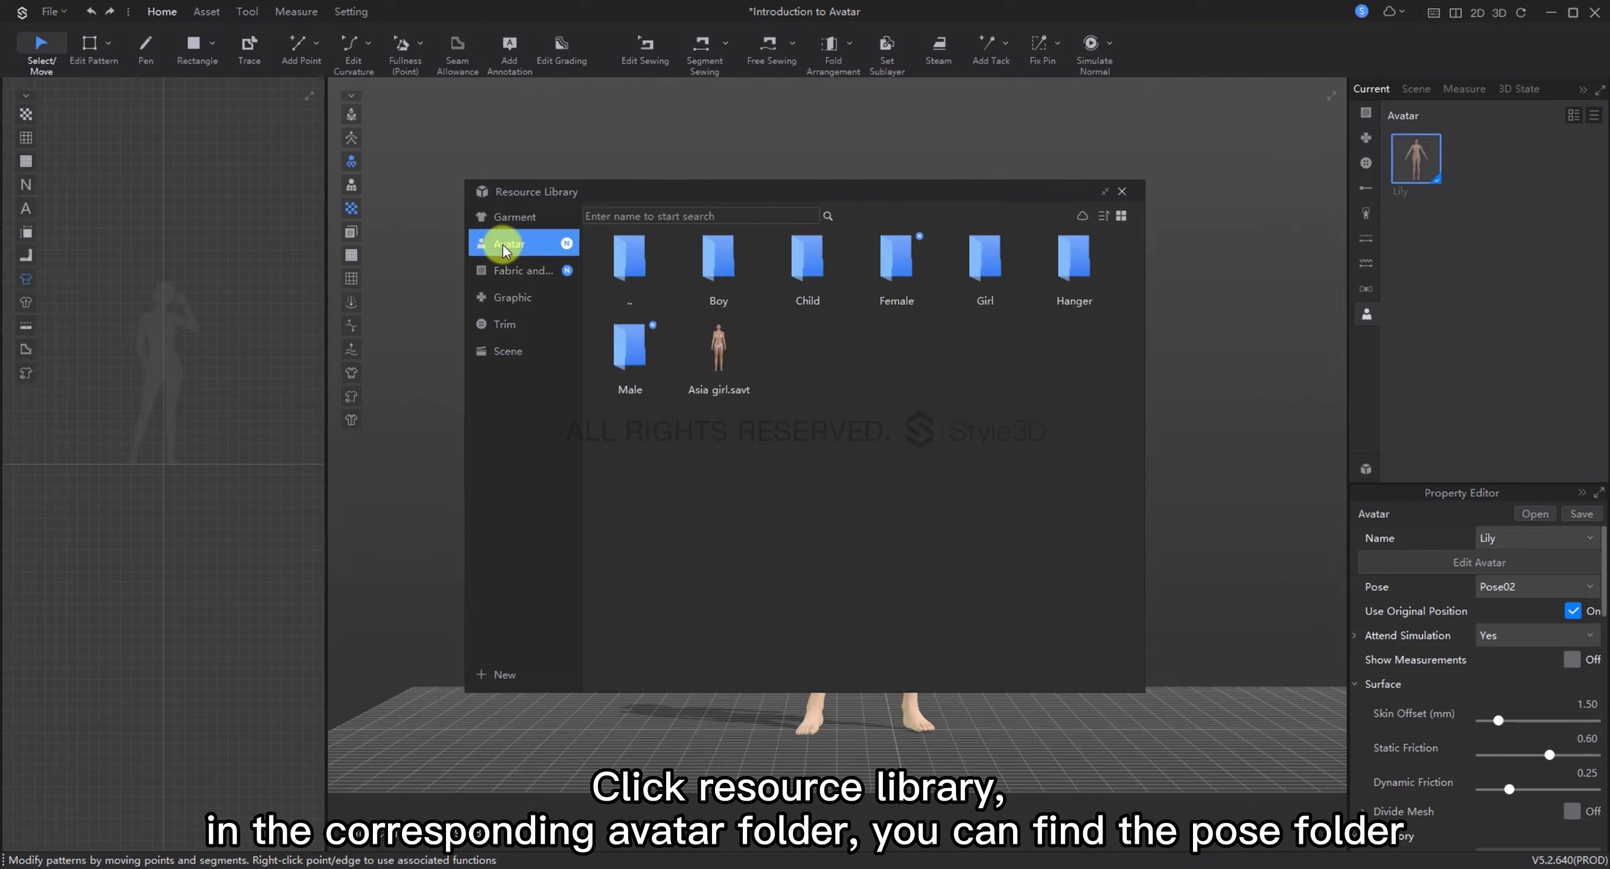
pyautogui.doubleClick(896, 298)
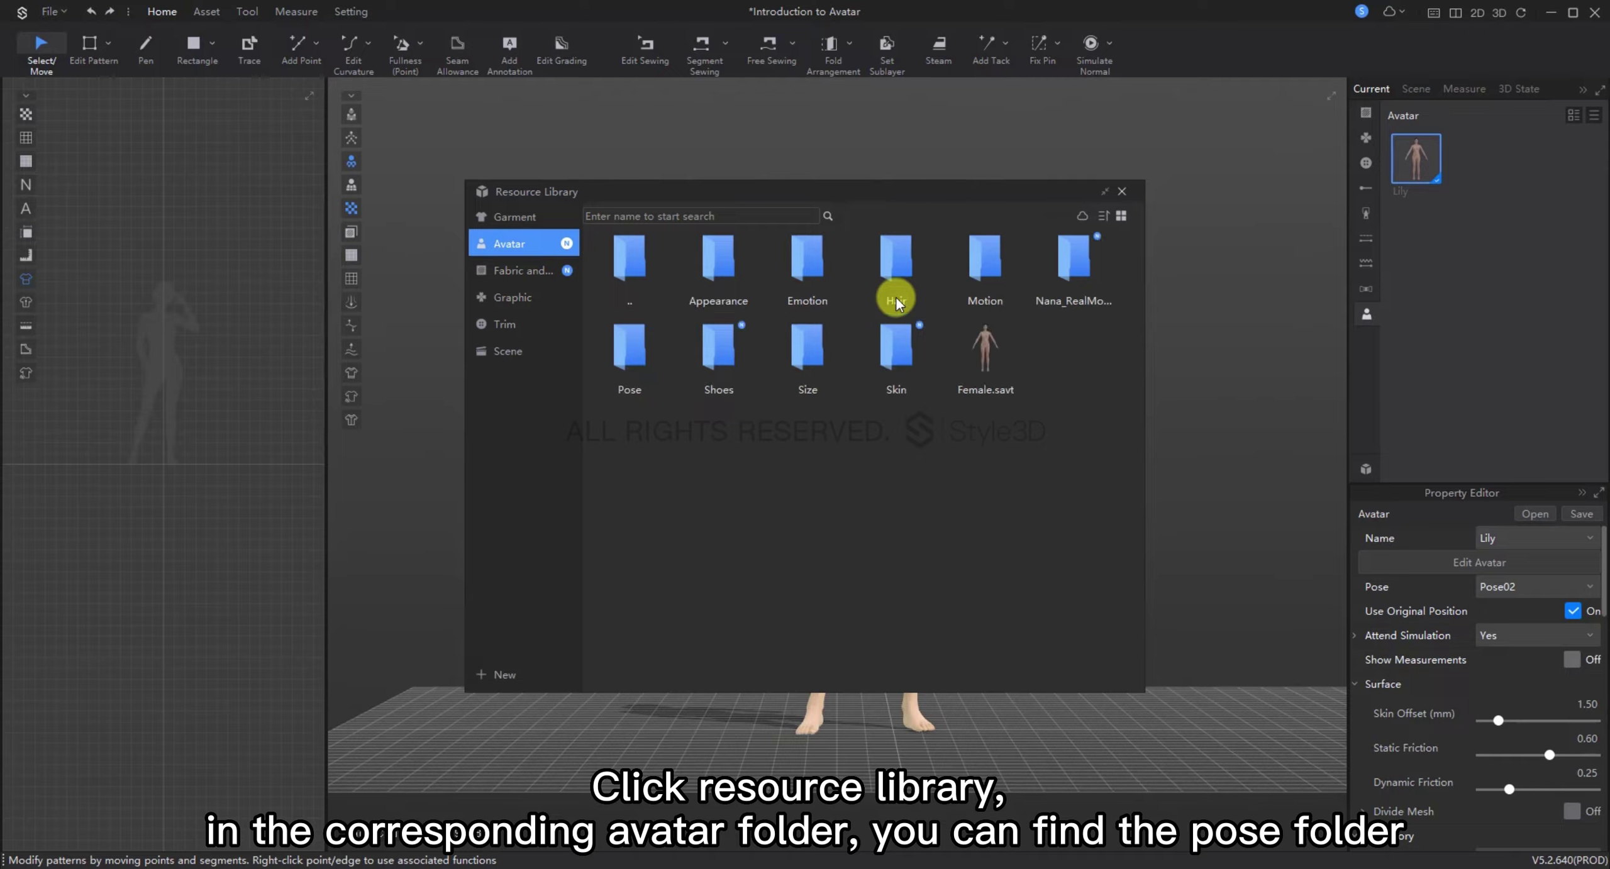
pyautogui.click(627, 347)
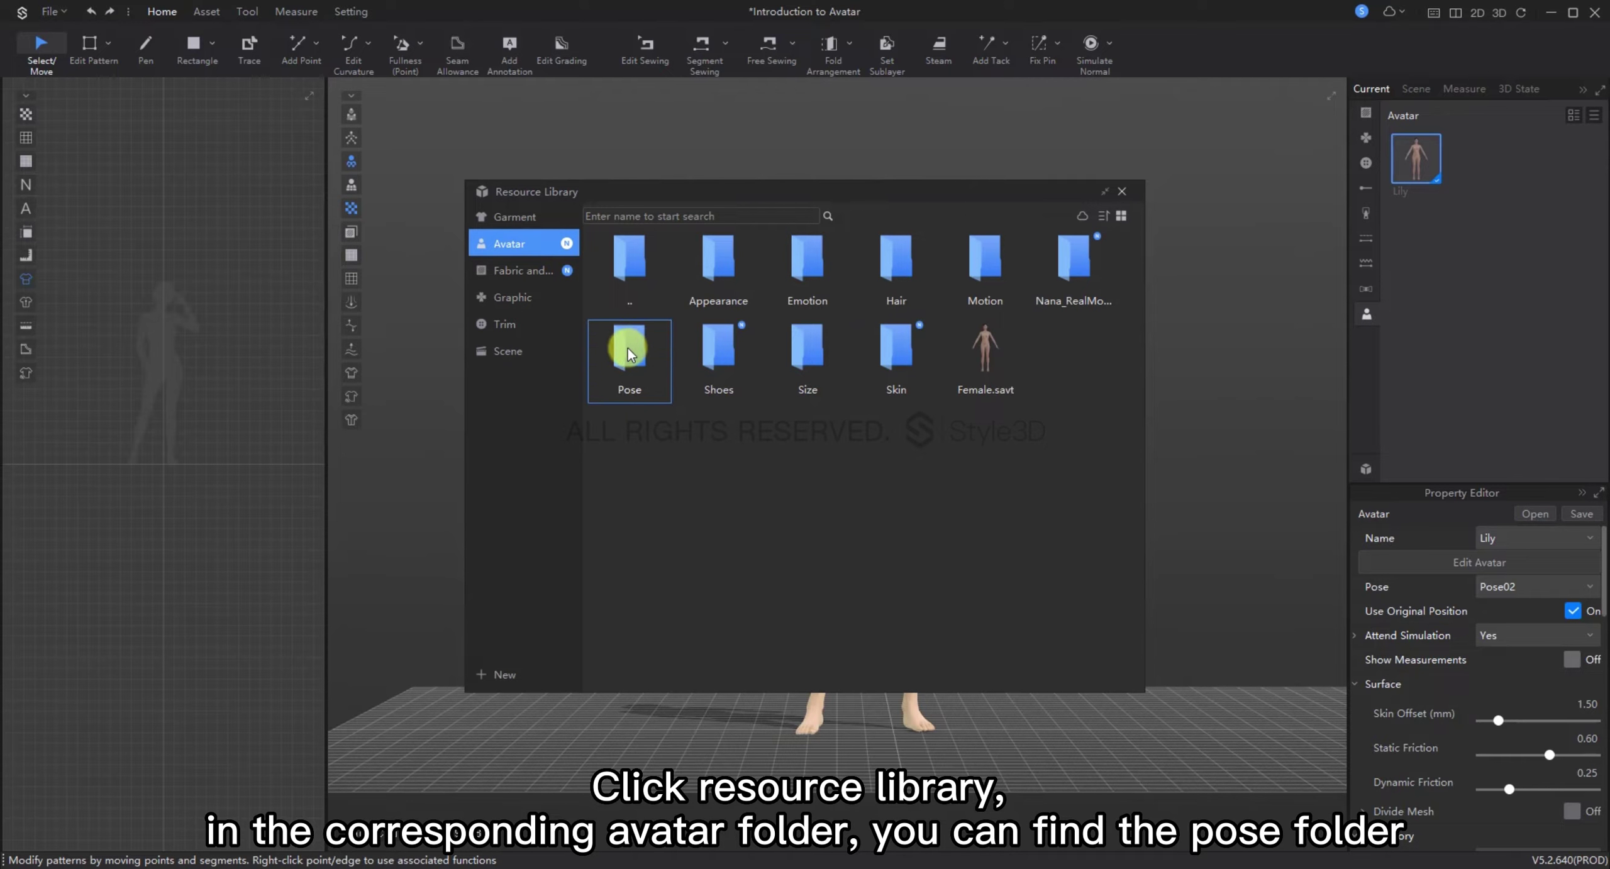
pyautogui.doubleClick(627, 348)
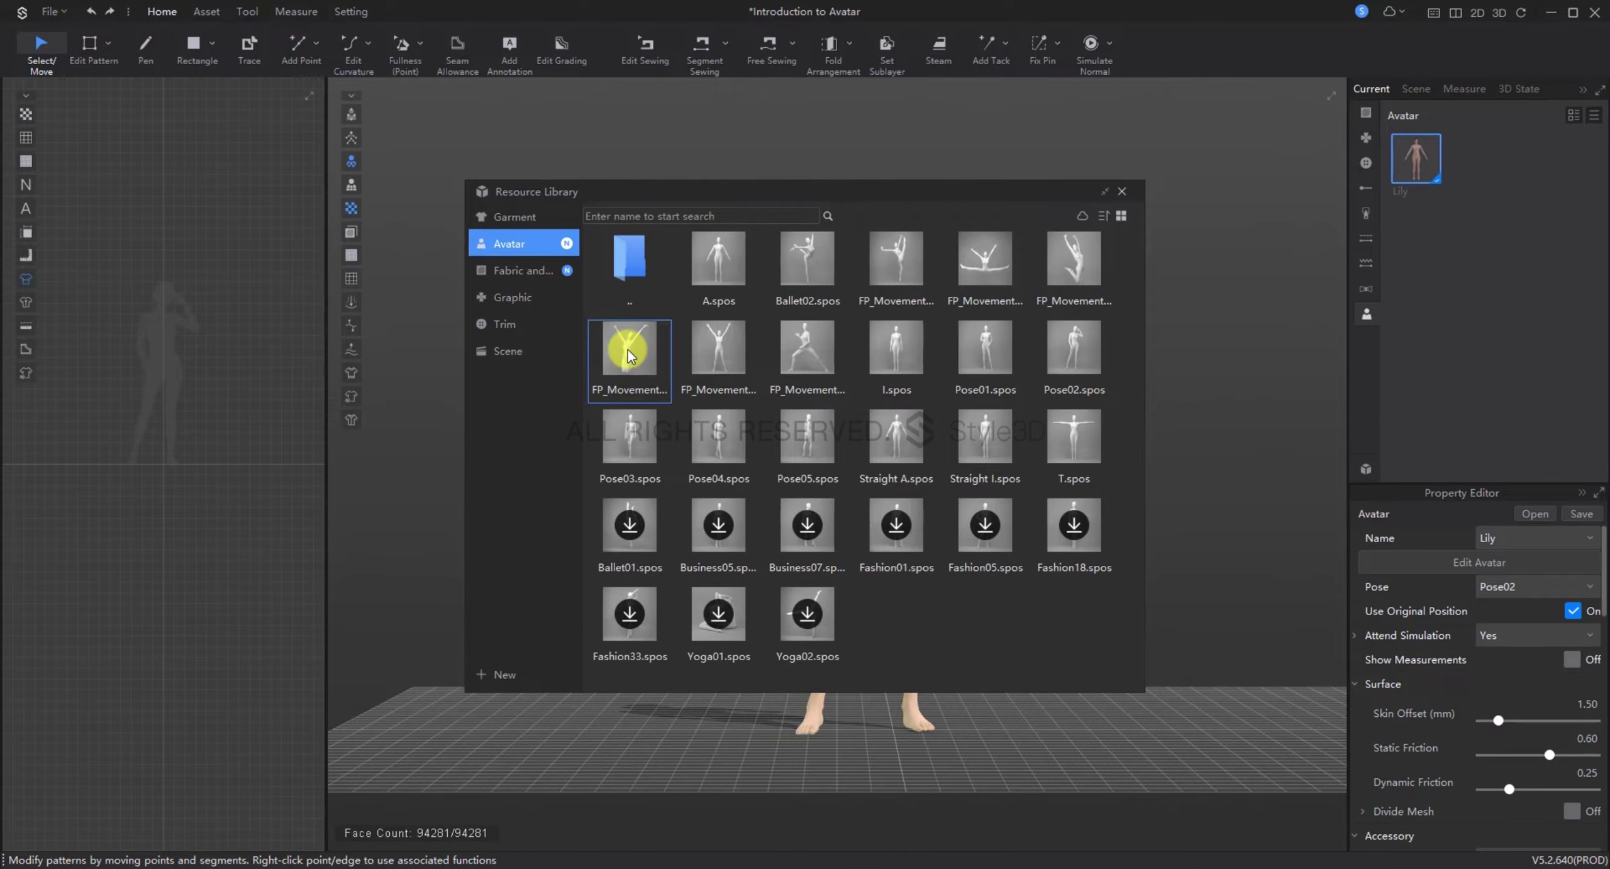
pyautogui.moveTo(983, 258)
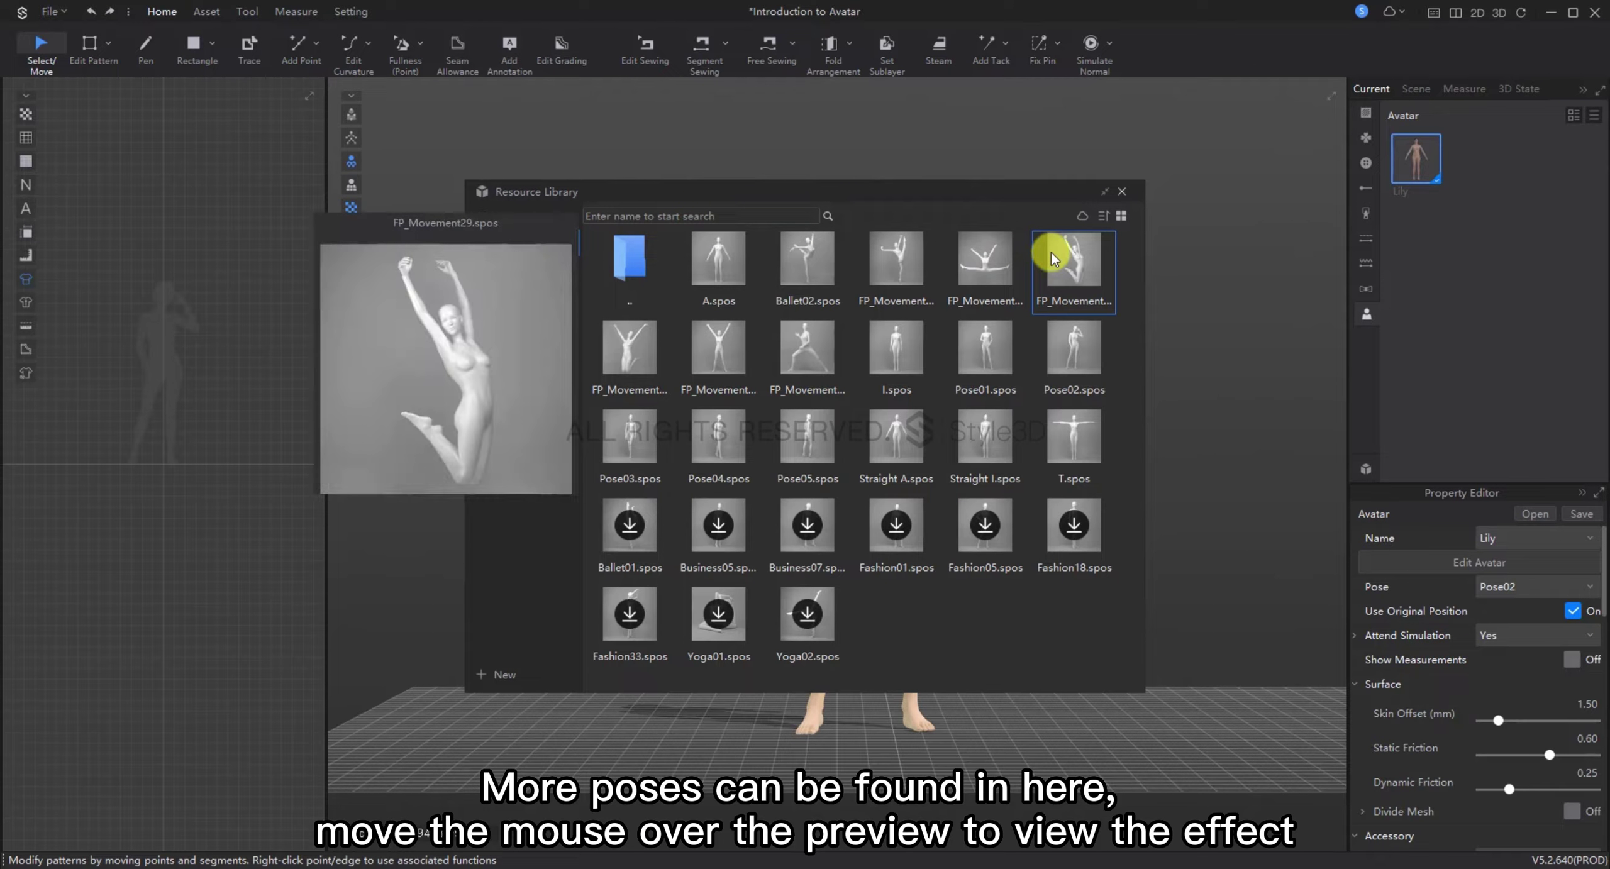
pyautogui.moveTo(621, 366)
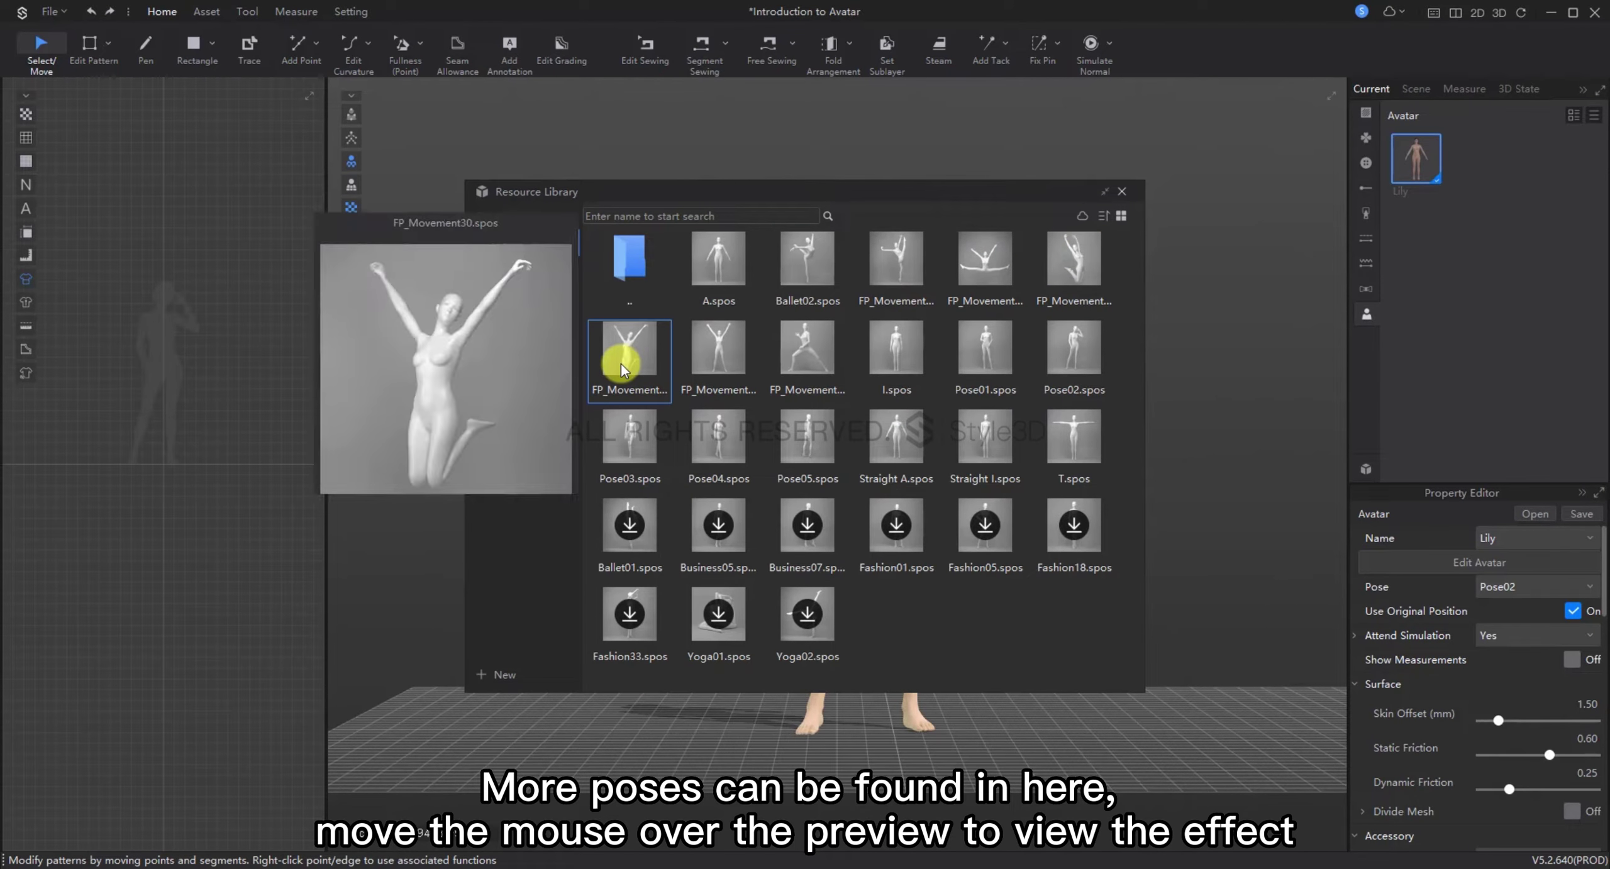
pyautogui.moveTo(627, 529)
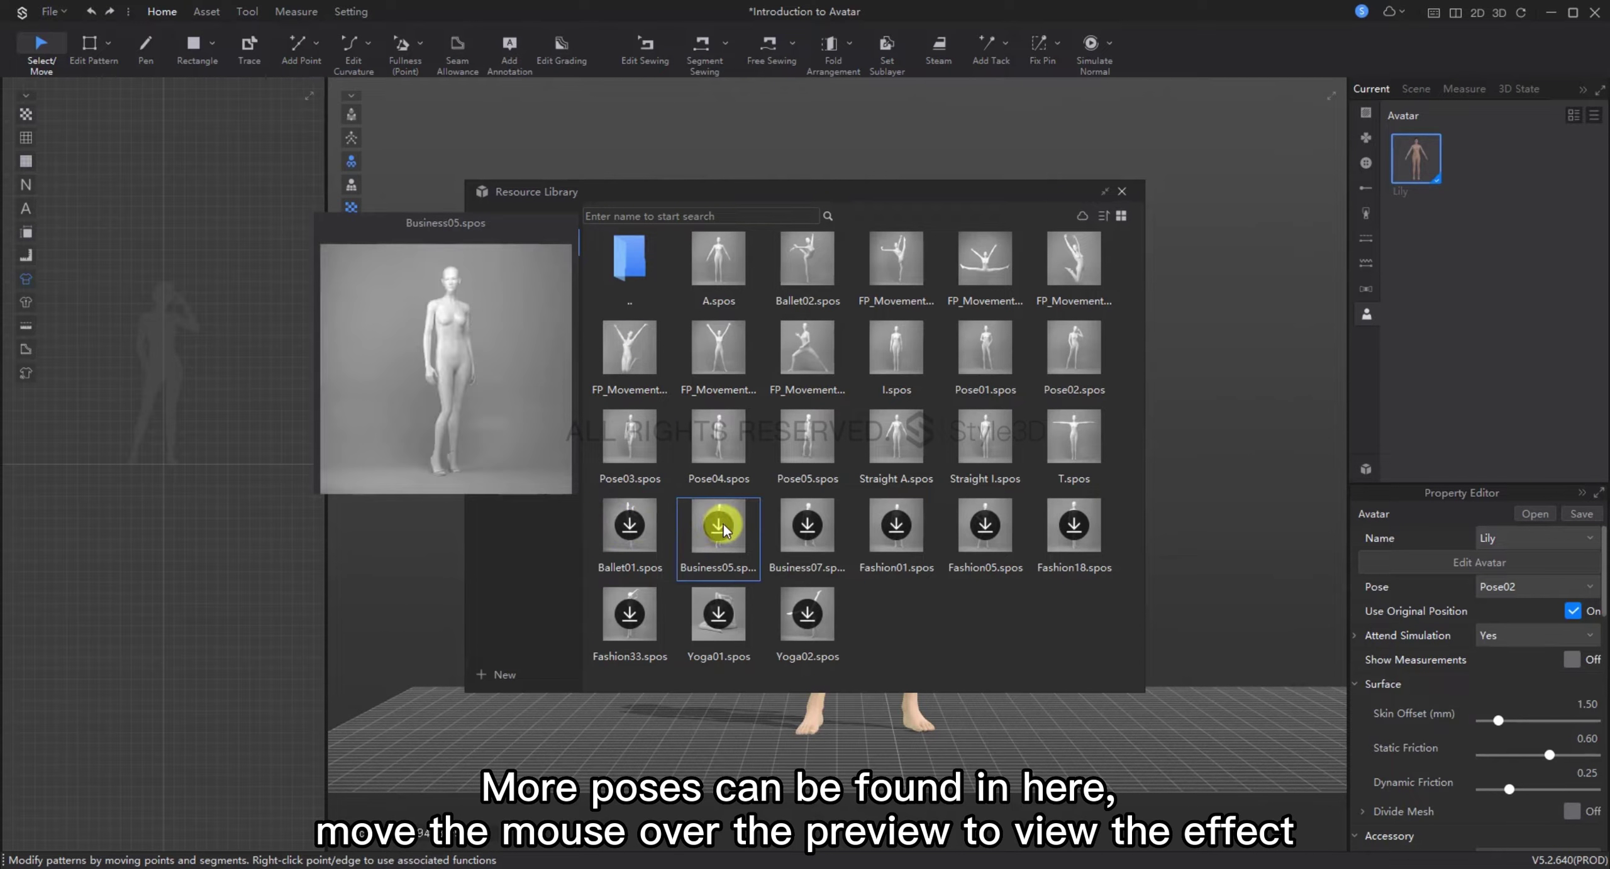
pyautogui.moveTo(822, 531)
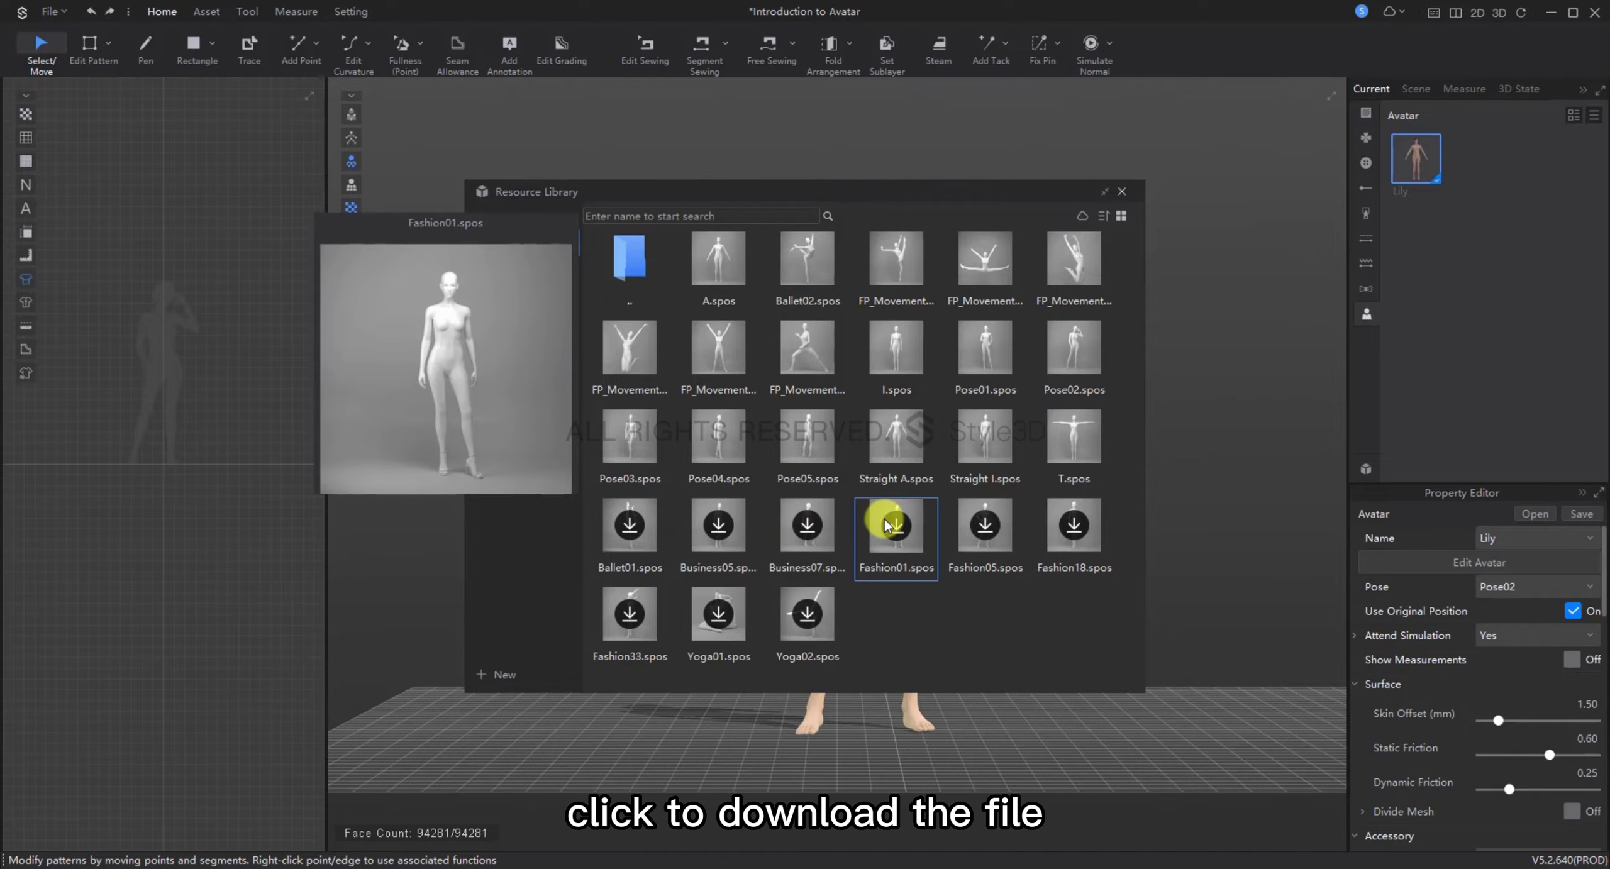
pyautogui.moveTo(984, 525)
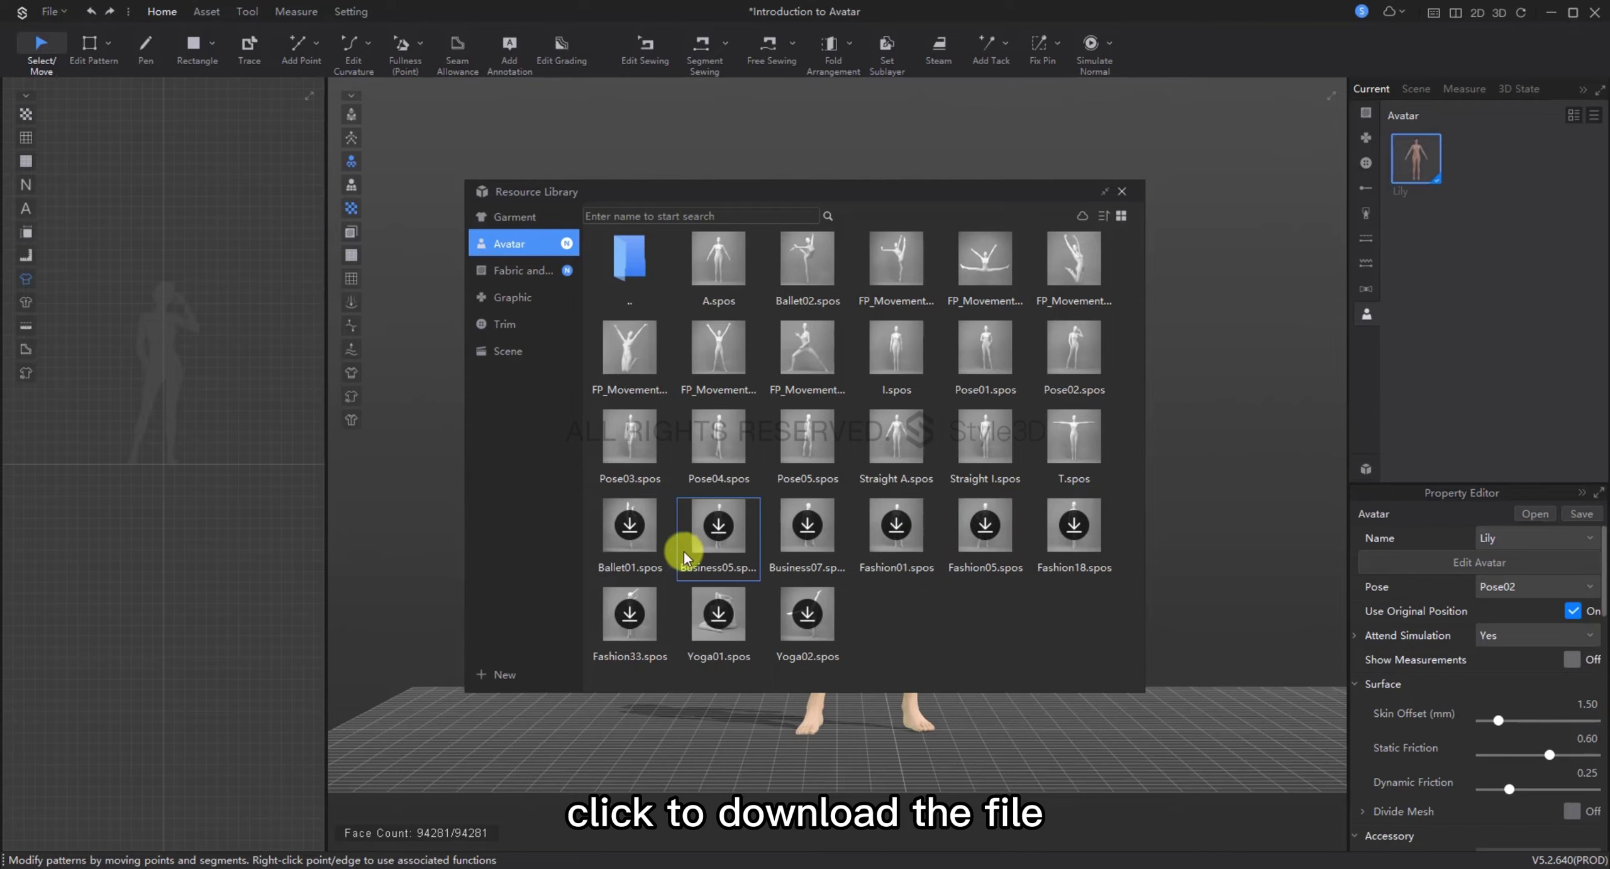
pyautogui.moveTo(638, 593)
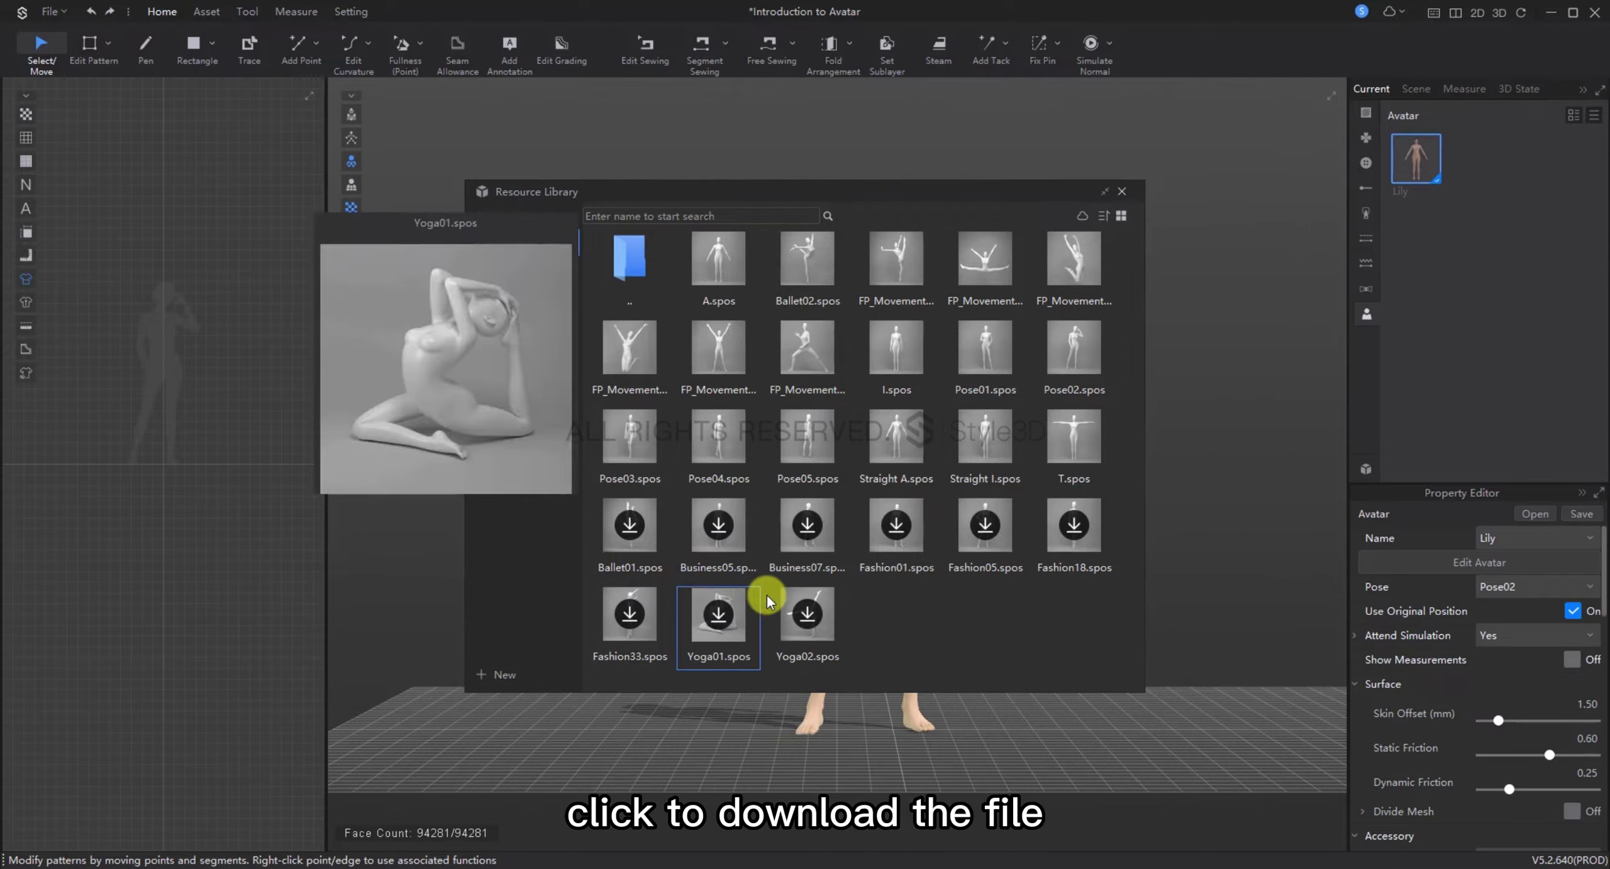
# Step: Download Ballet01.spos, load it onto Lily, and close the Resource Library
pyautogui.click(629, 525)
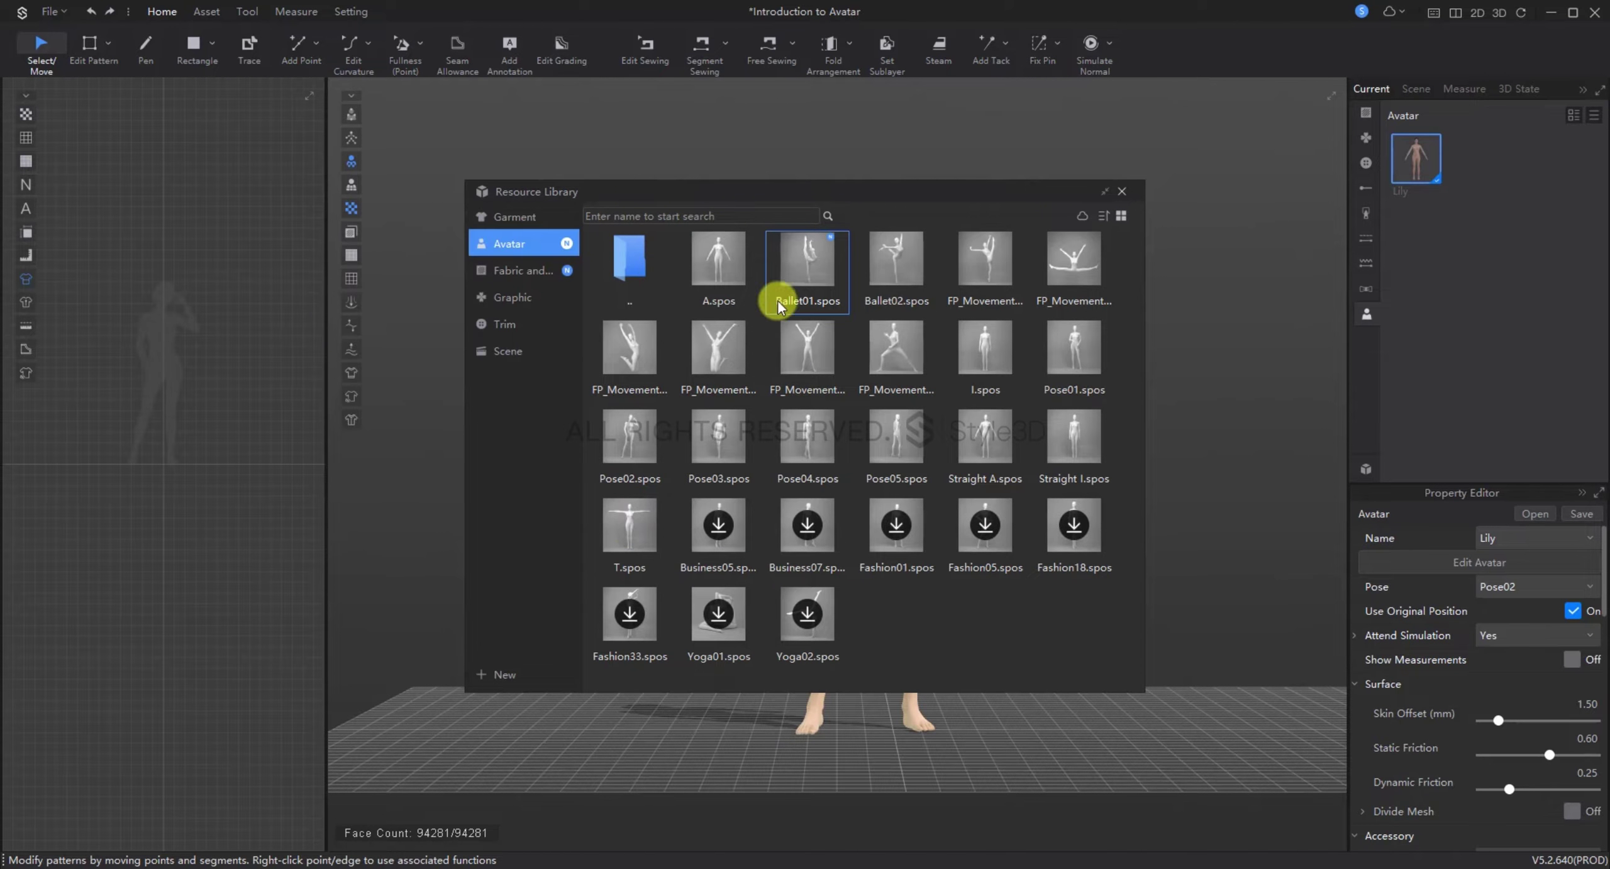
pyautogui.rightClick(796, 280)
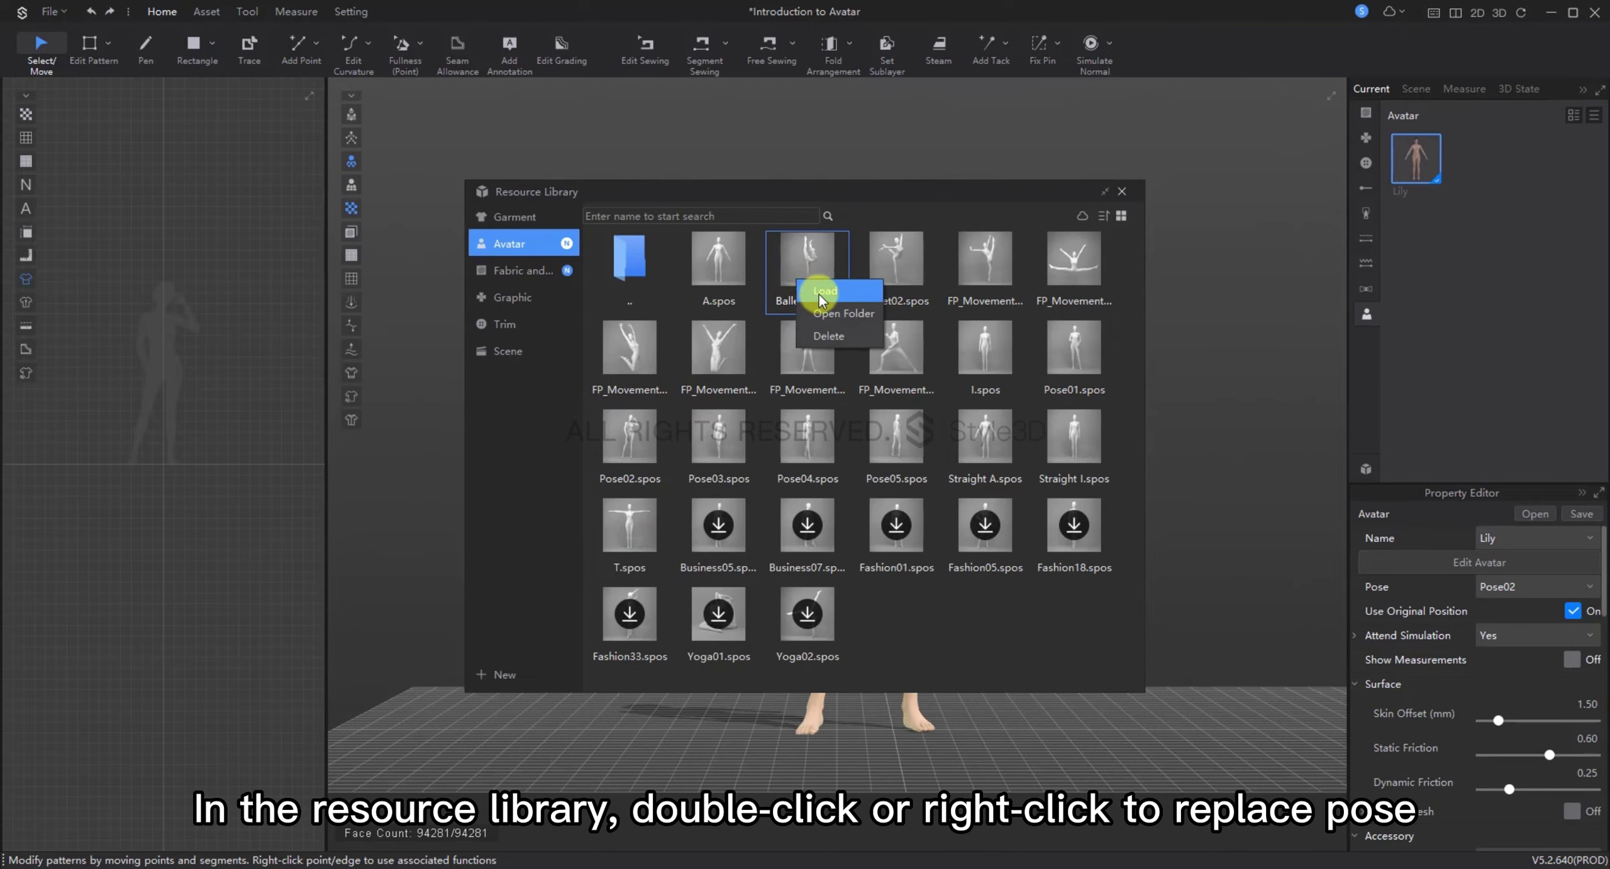
pyautogui.click(820, 292)
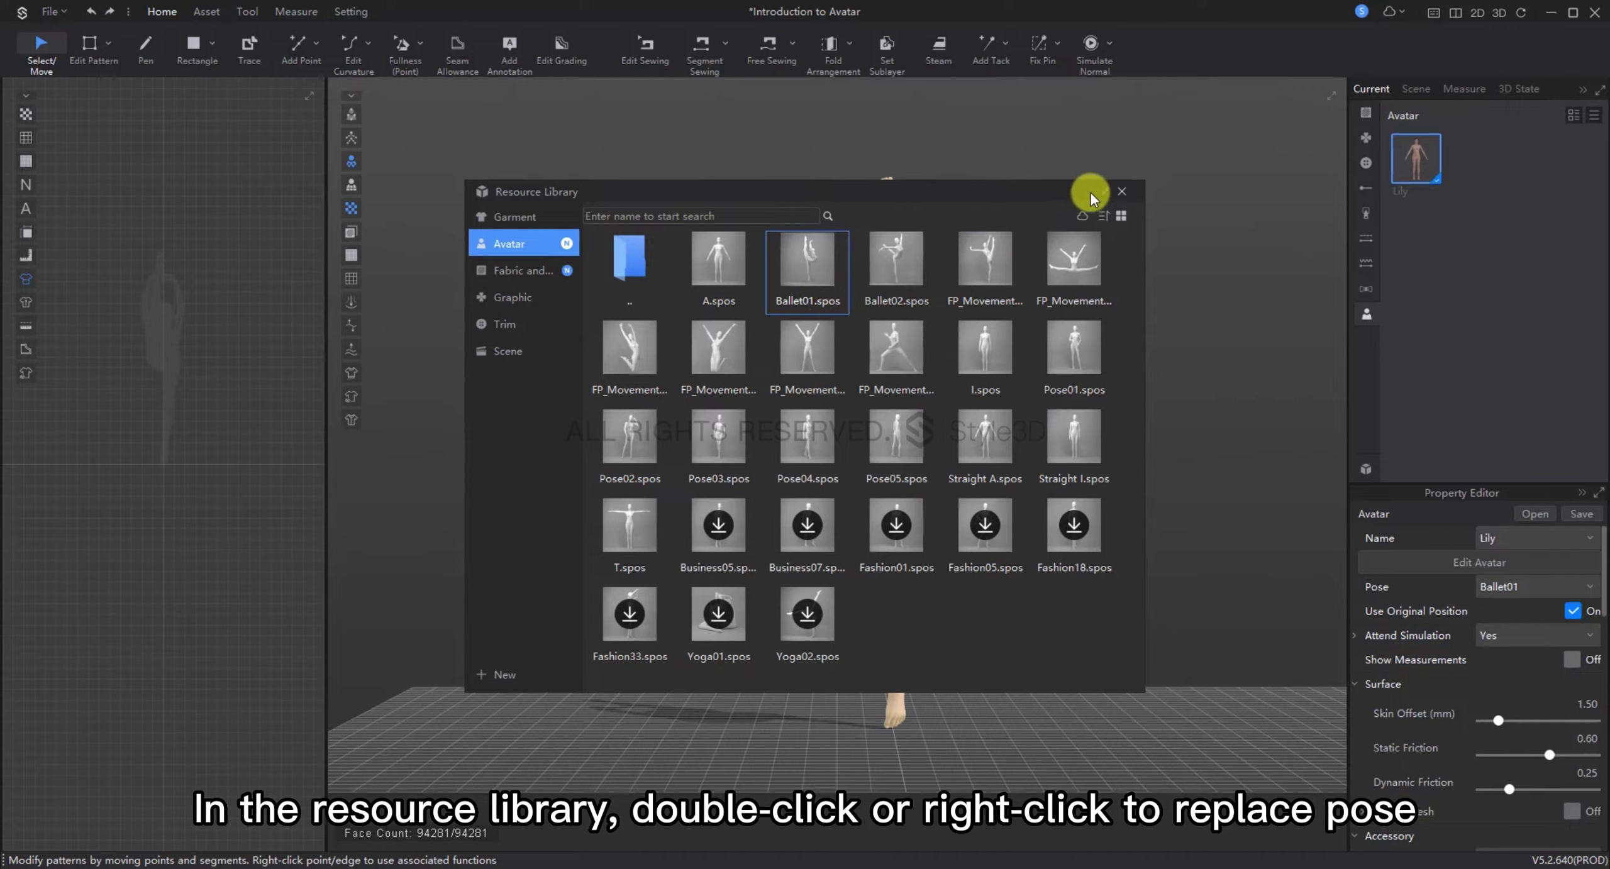
pyautogui.click(1121, 191)
pyautogui.click(1000, 478)
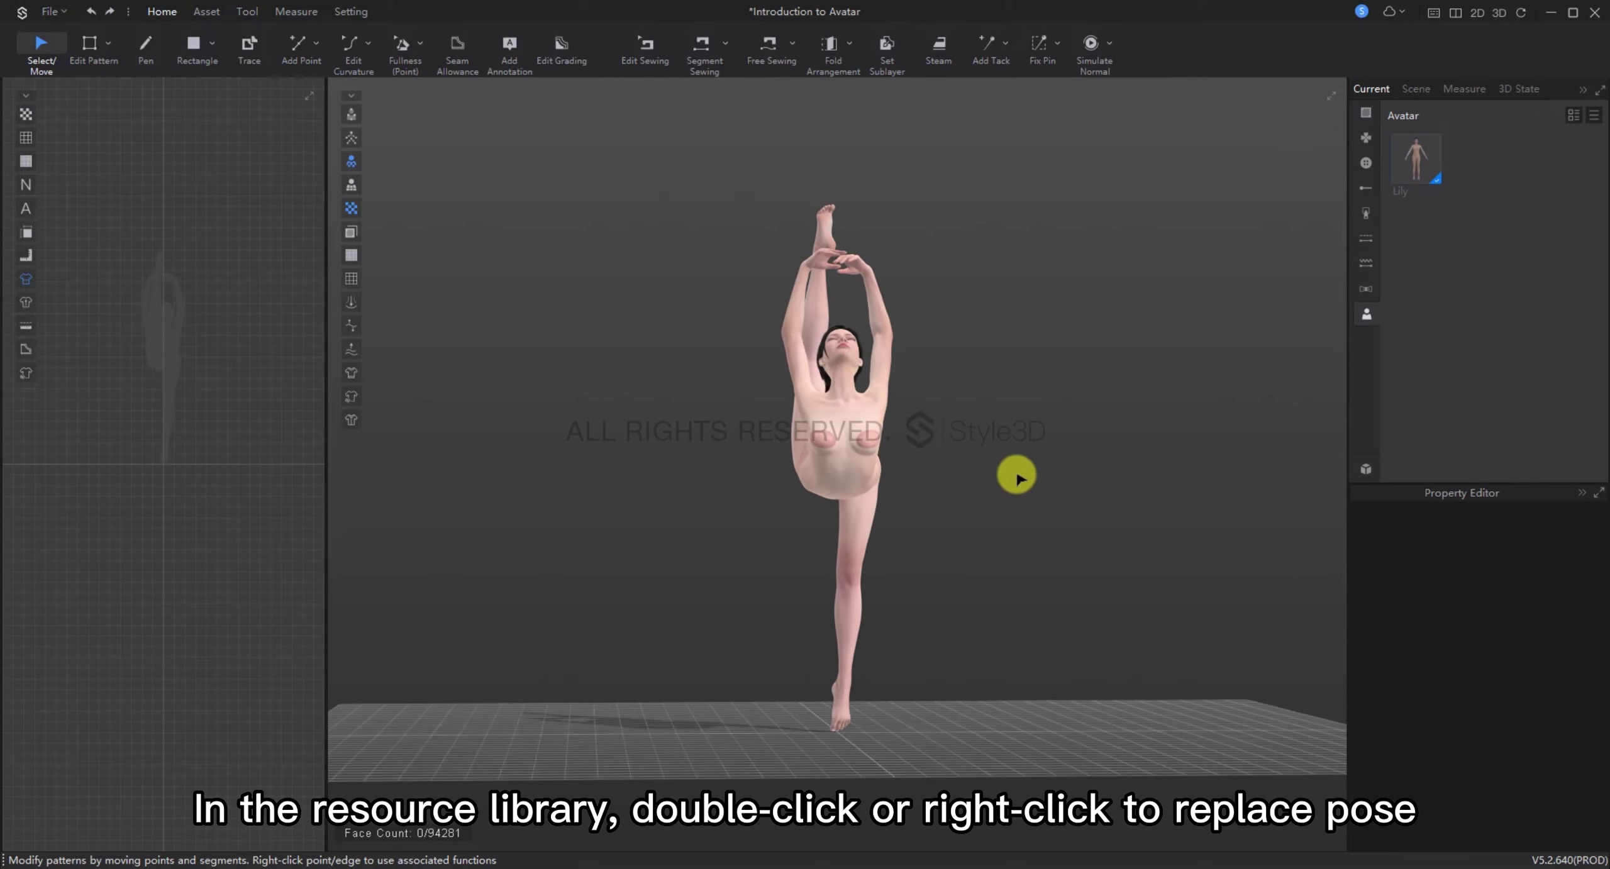
pyautogui.moveTo(1019, 476); pyautogui.dragTo(1125, 467, button='right')
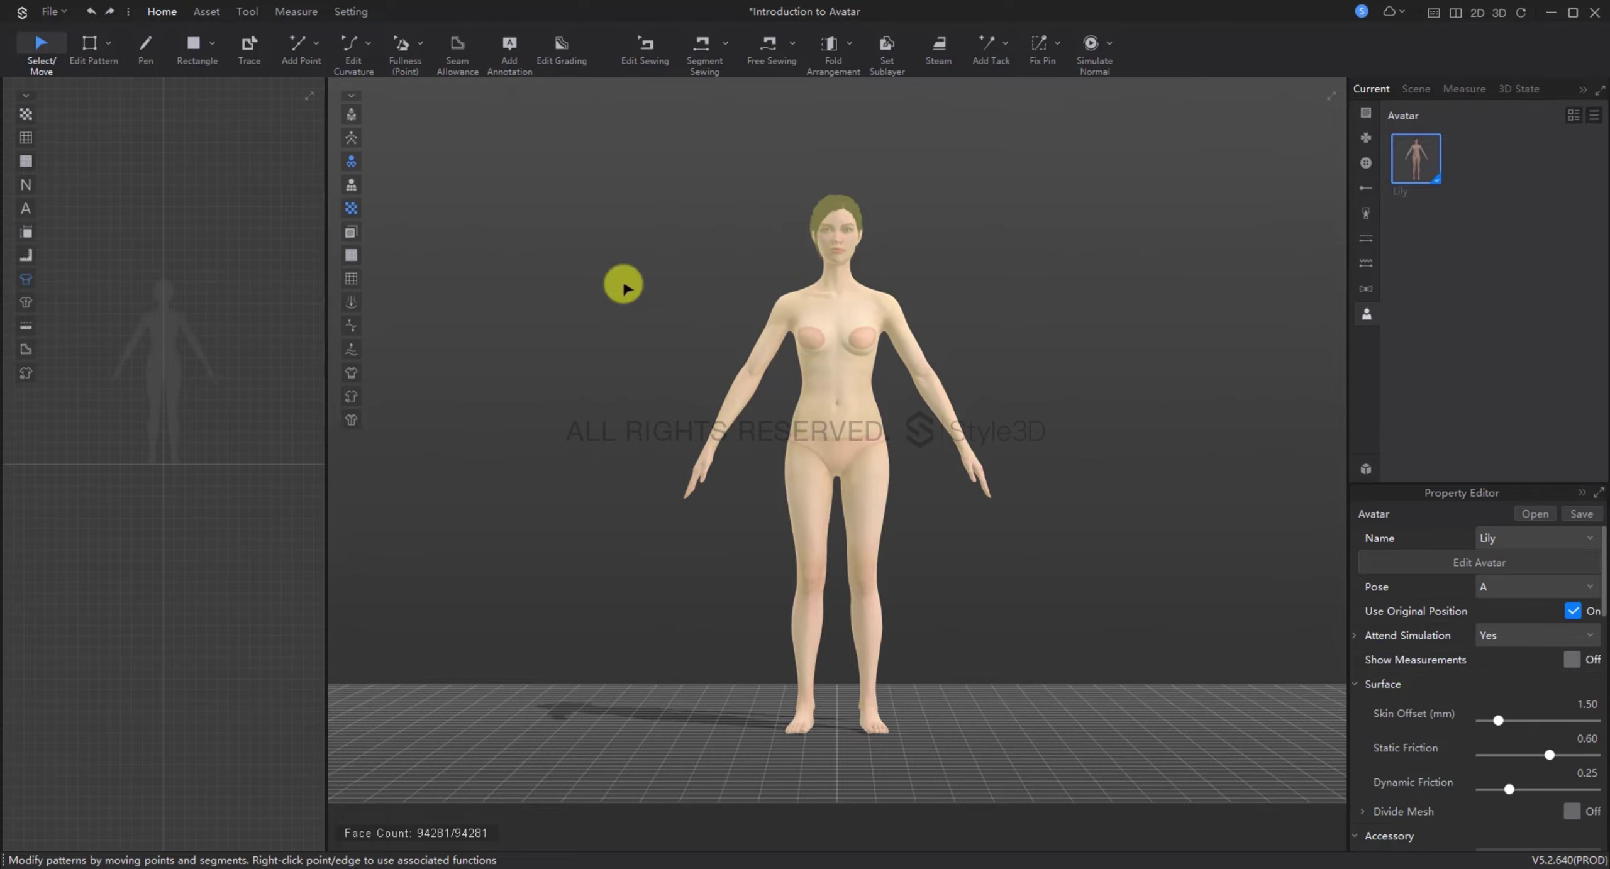
# Step: Show Lily's skeleton and test Full Body IK by raising the left elbow joint
pyautogui.click(353, 142)
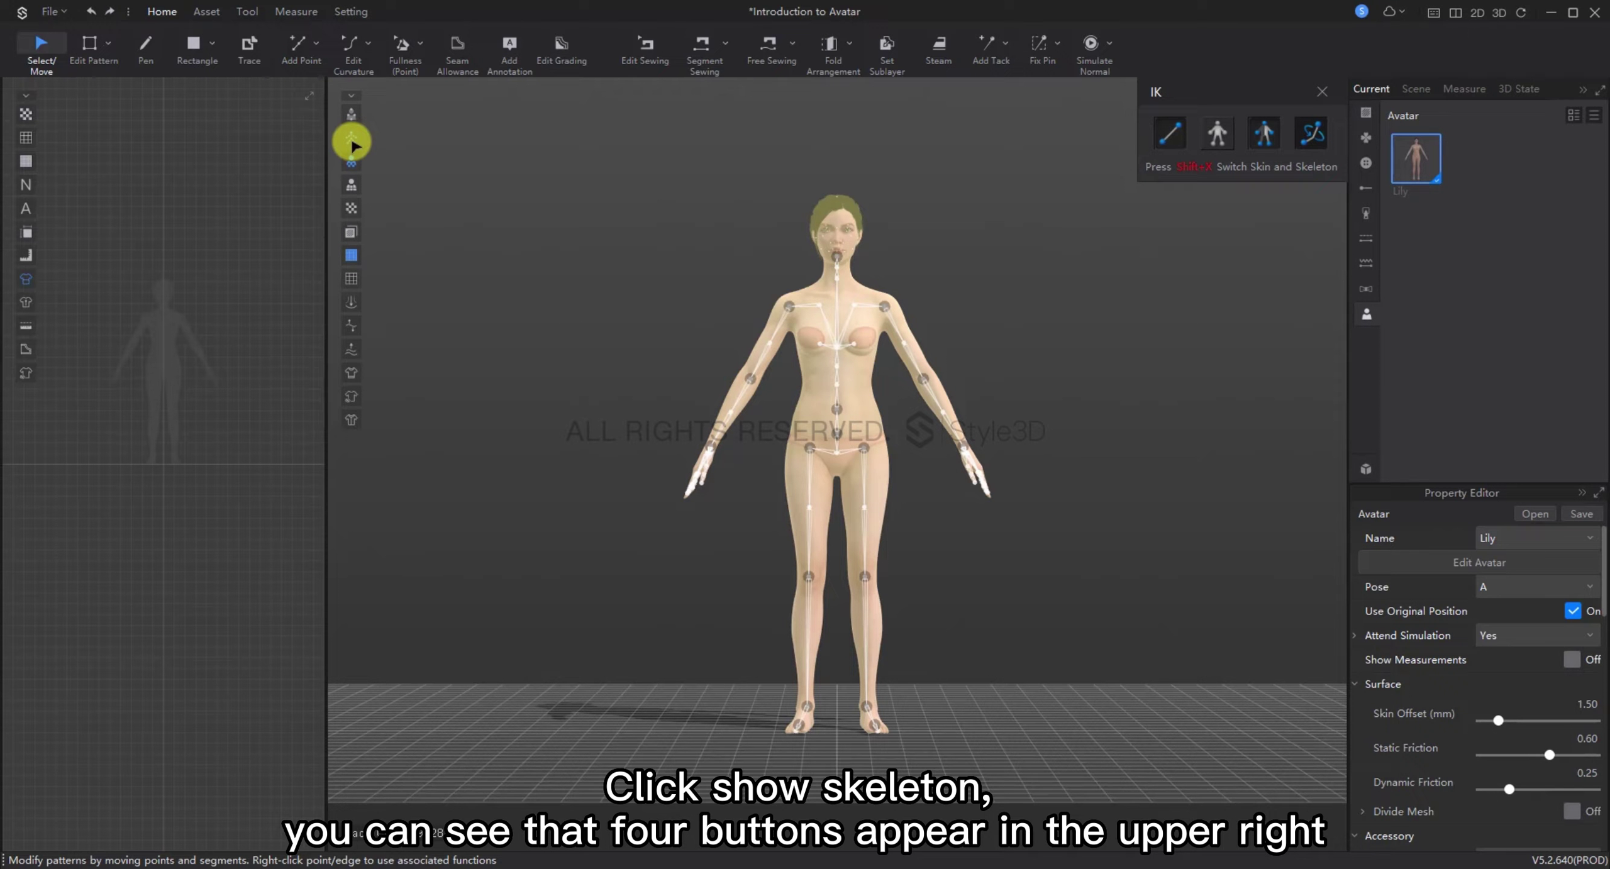
pyautogui.click(1171, 146)
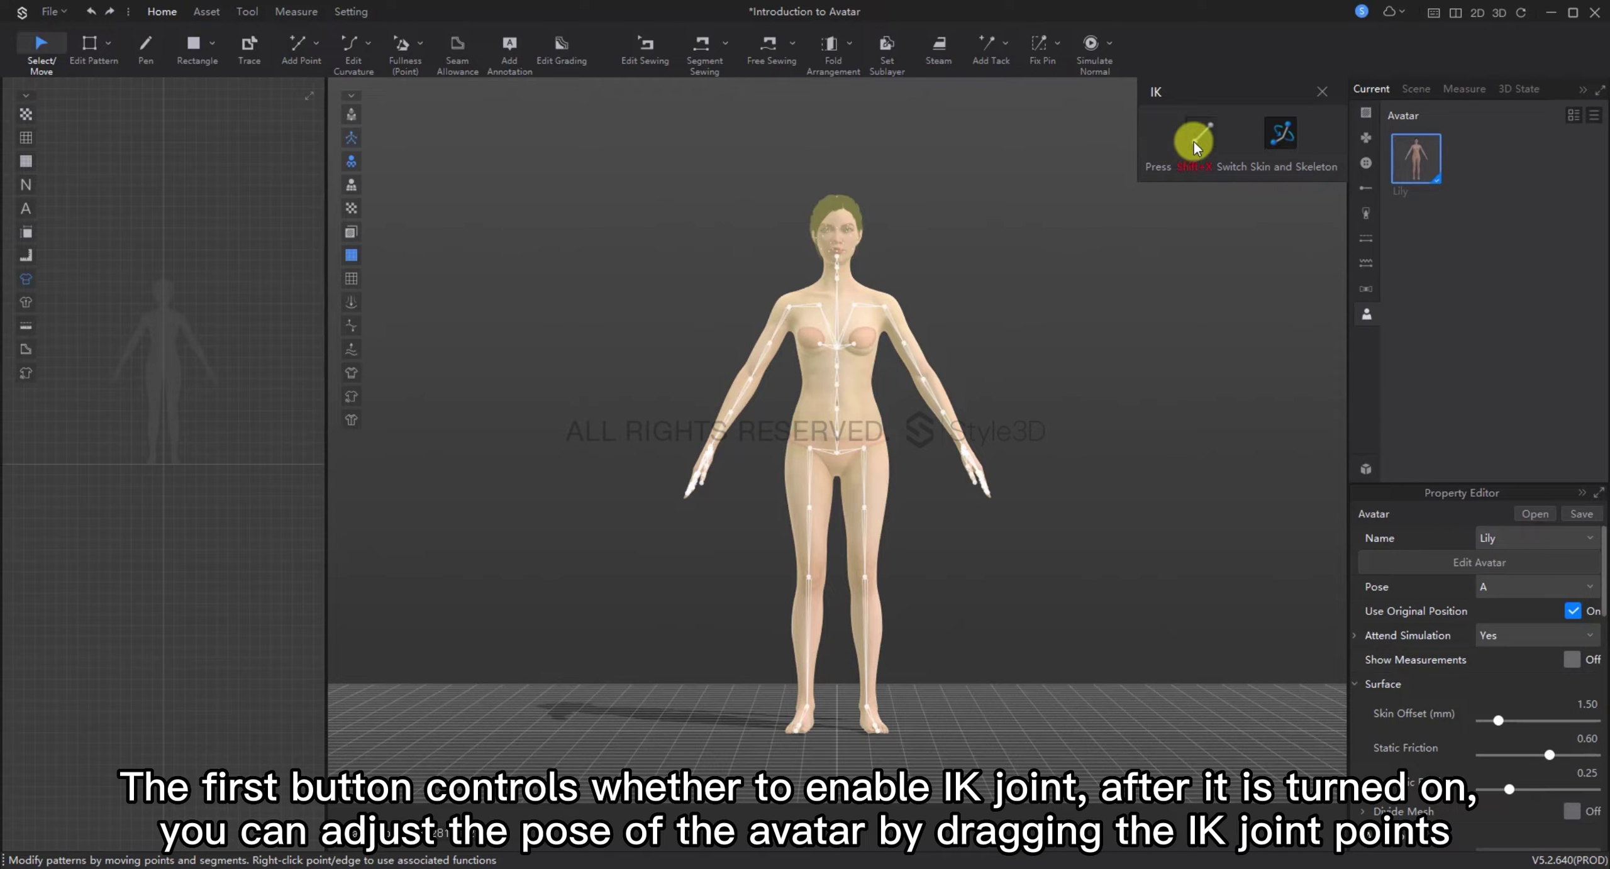
pyautogui.click(1192, 142)
pyautogui.click(886, 308)
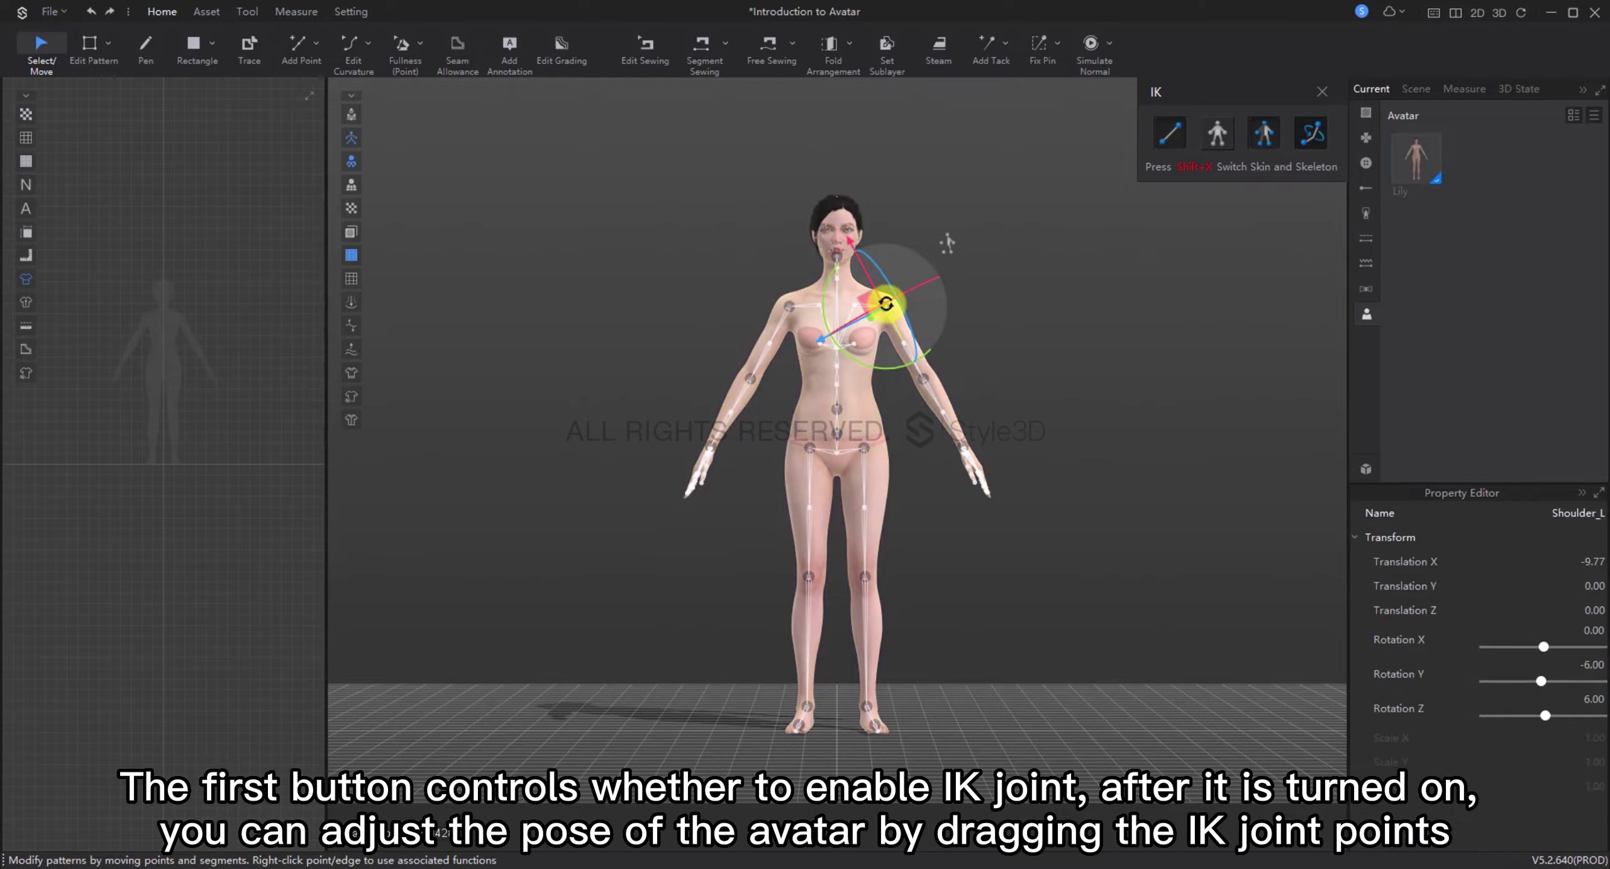
pyautogui.click(927, 380)
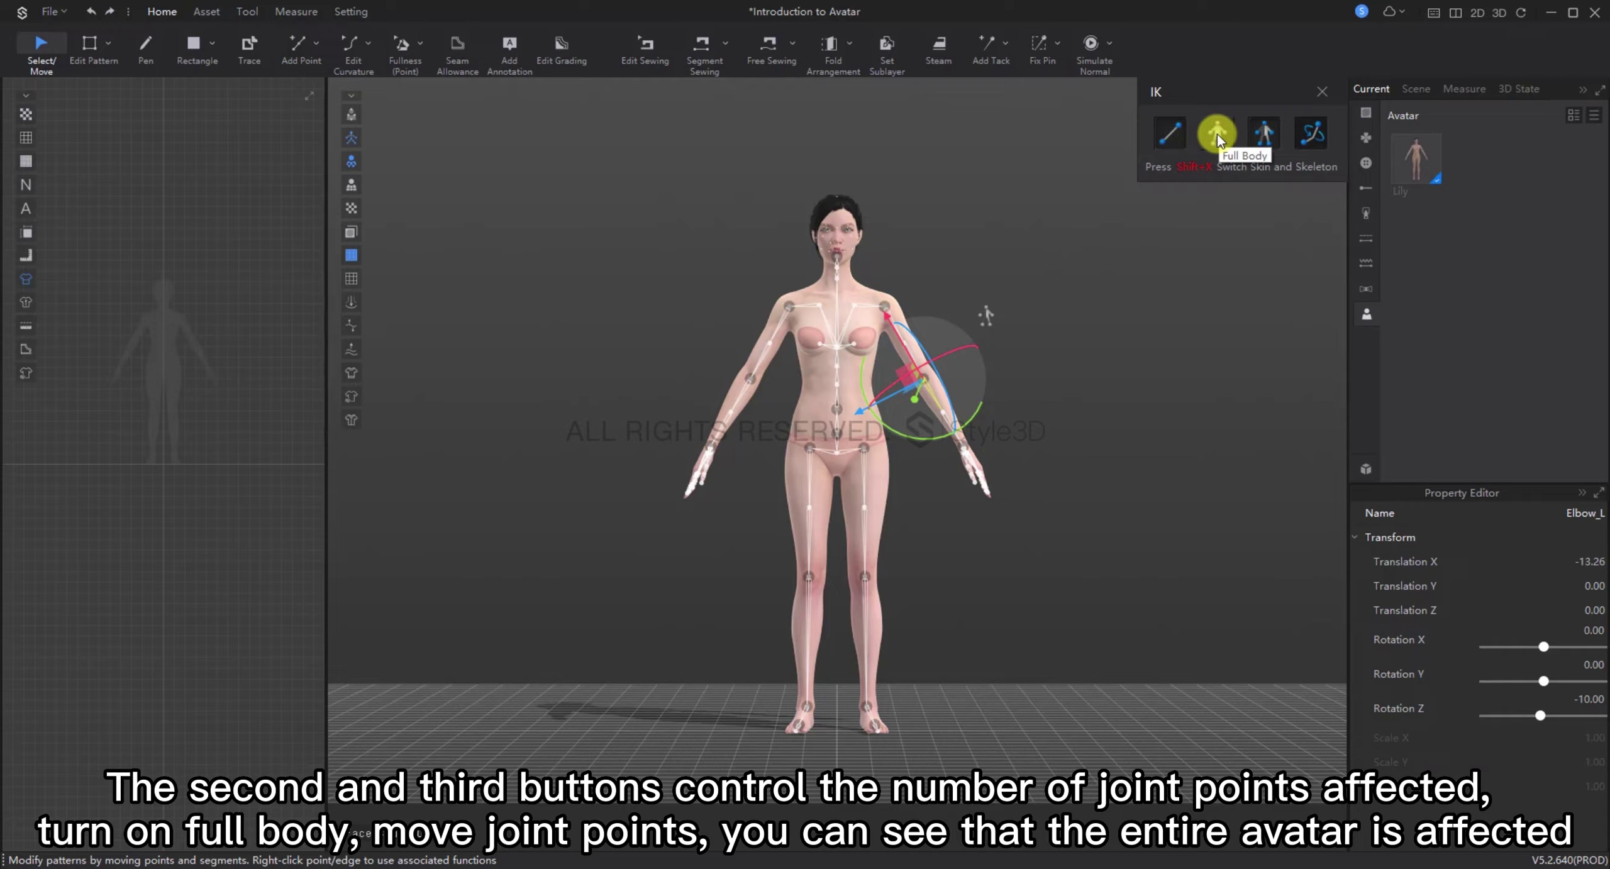
pyautogui.click(1218, 135)
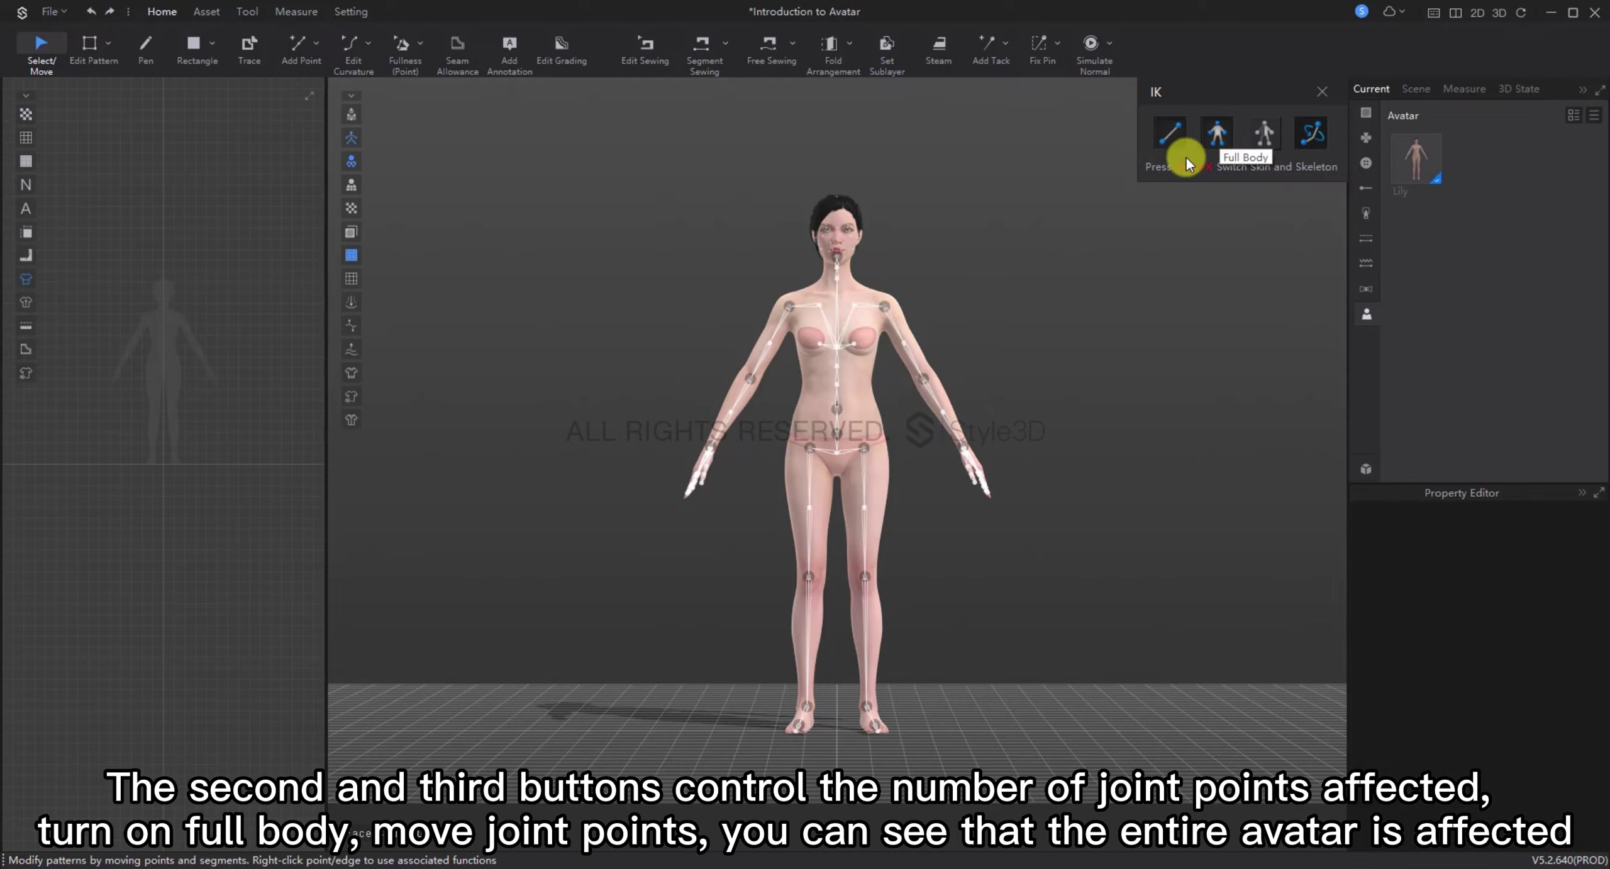
pyautogui.moveTo(925, 378); pyautogui.dragTo(976, 530)
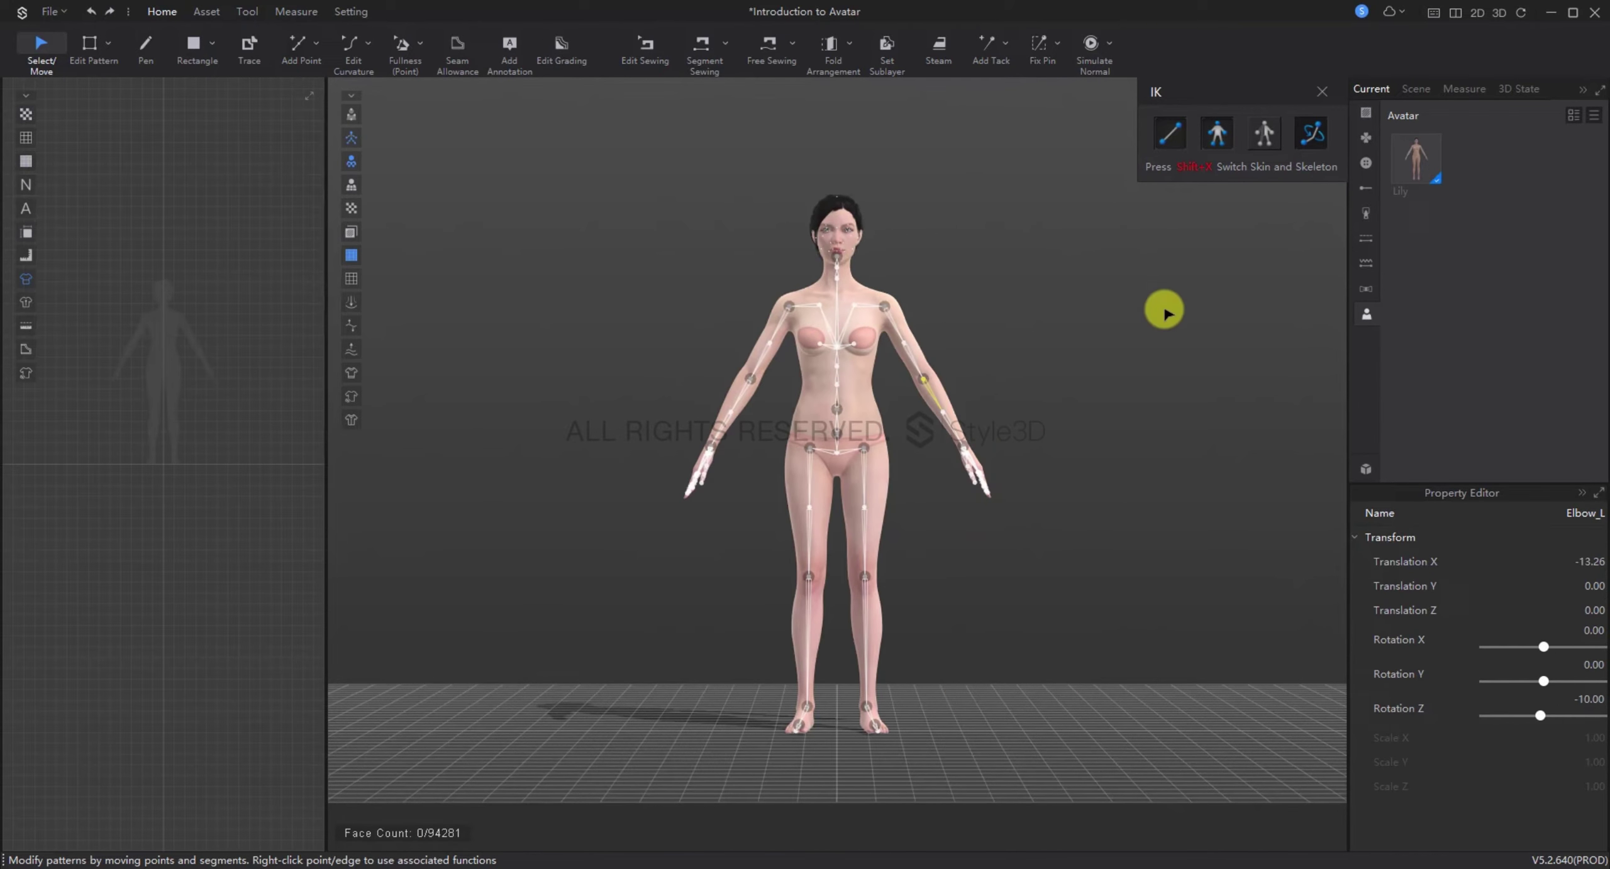
# Step: Switch IK to Part Body and test raising the left arm by elbow and wrist, undoing each
pyautogui.click(1265, 139)
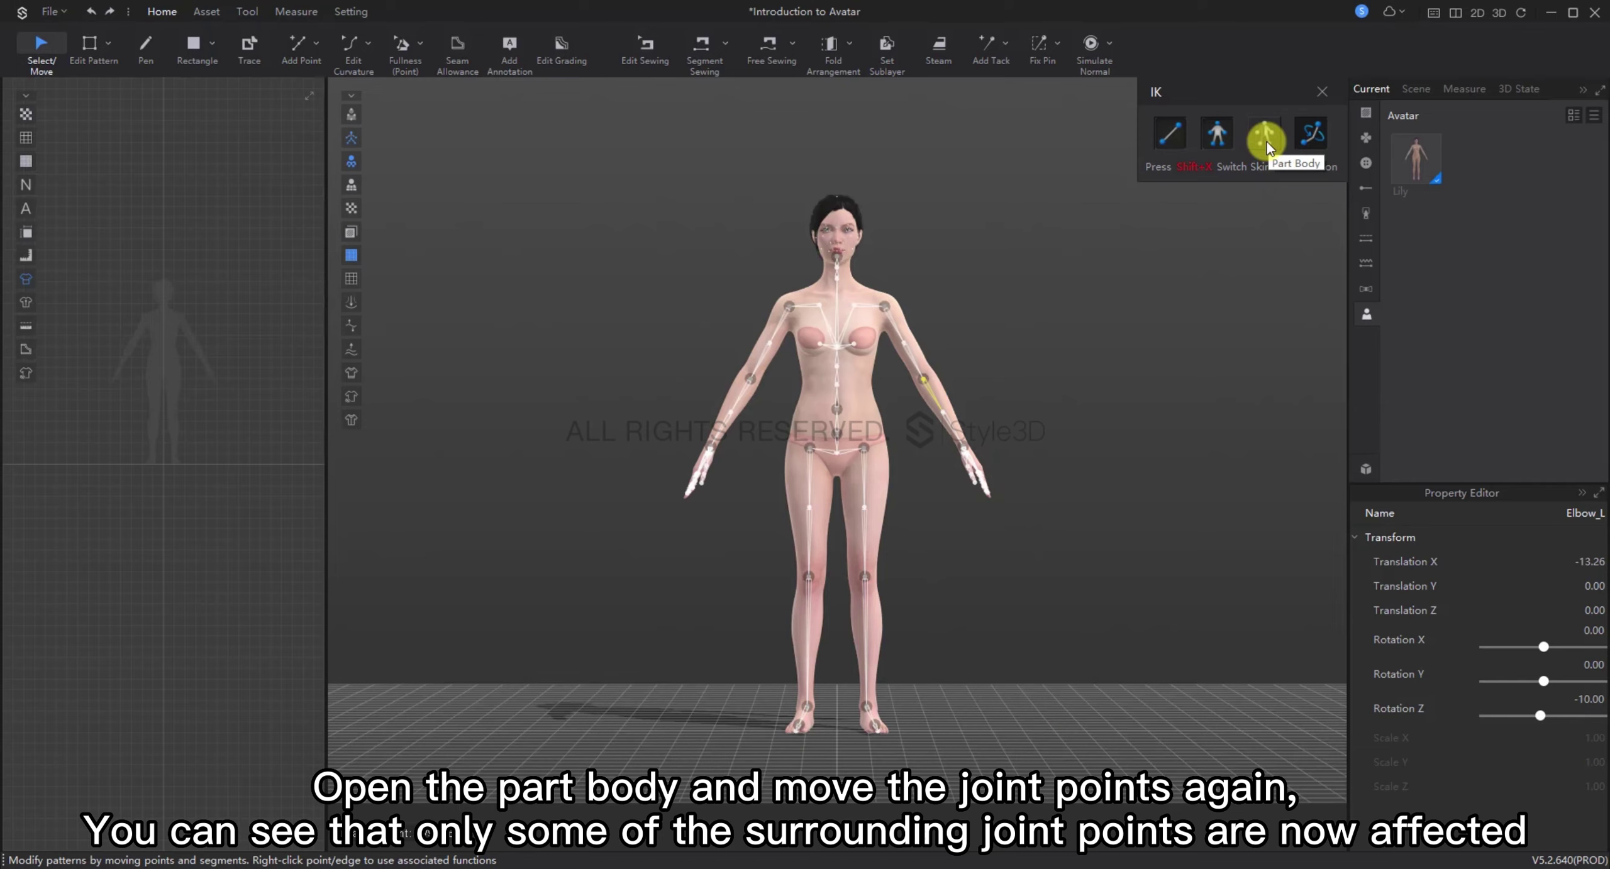
pyautogui.click(1267, 147)
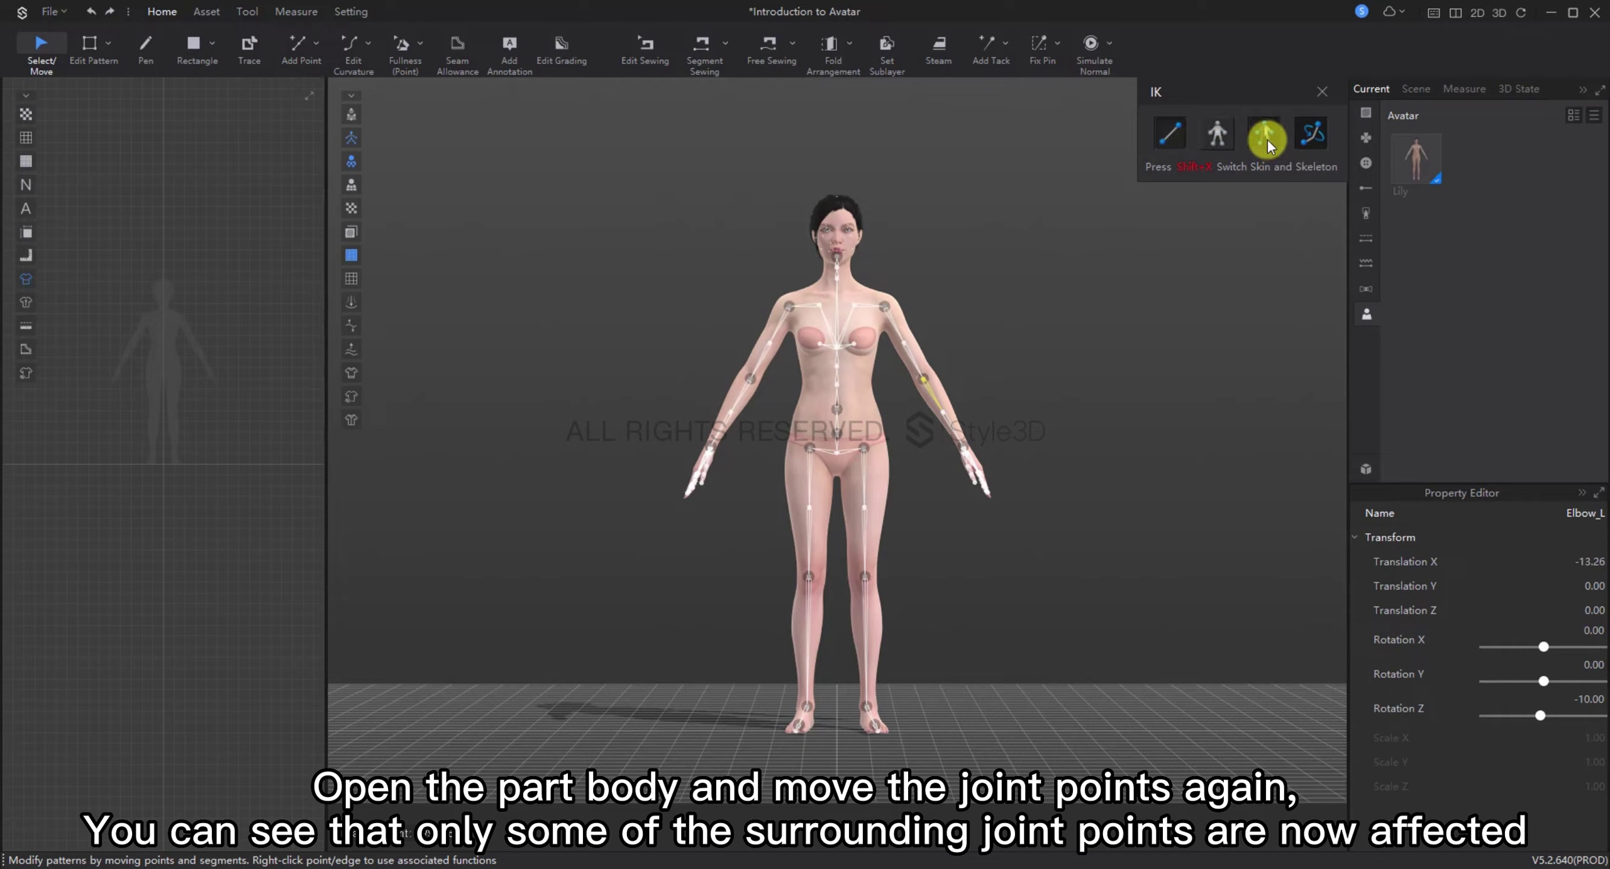
pyautogui.moveTo(925, 383); pyautogui.dragTo(988, 302)
pyautogui.hotkey('ctrl', 'z')
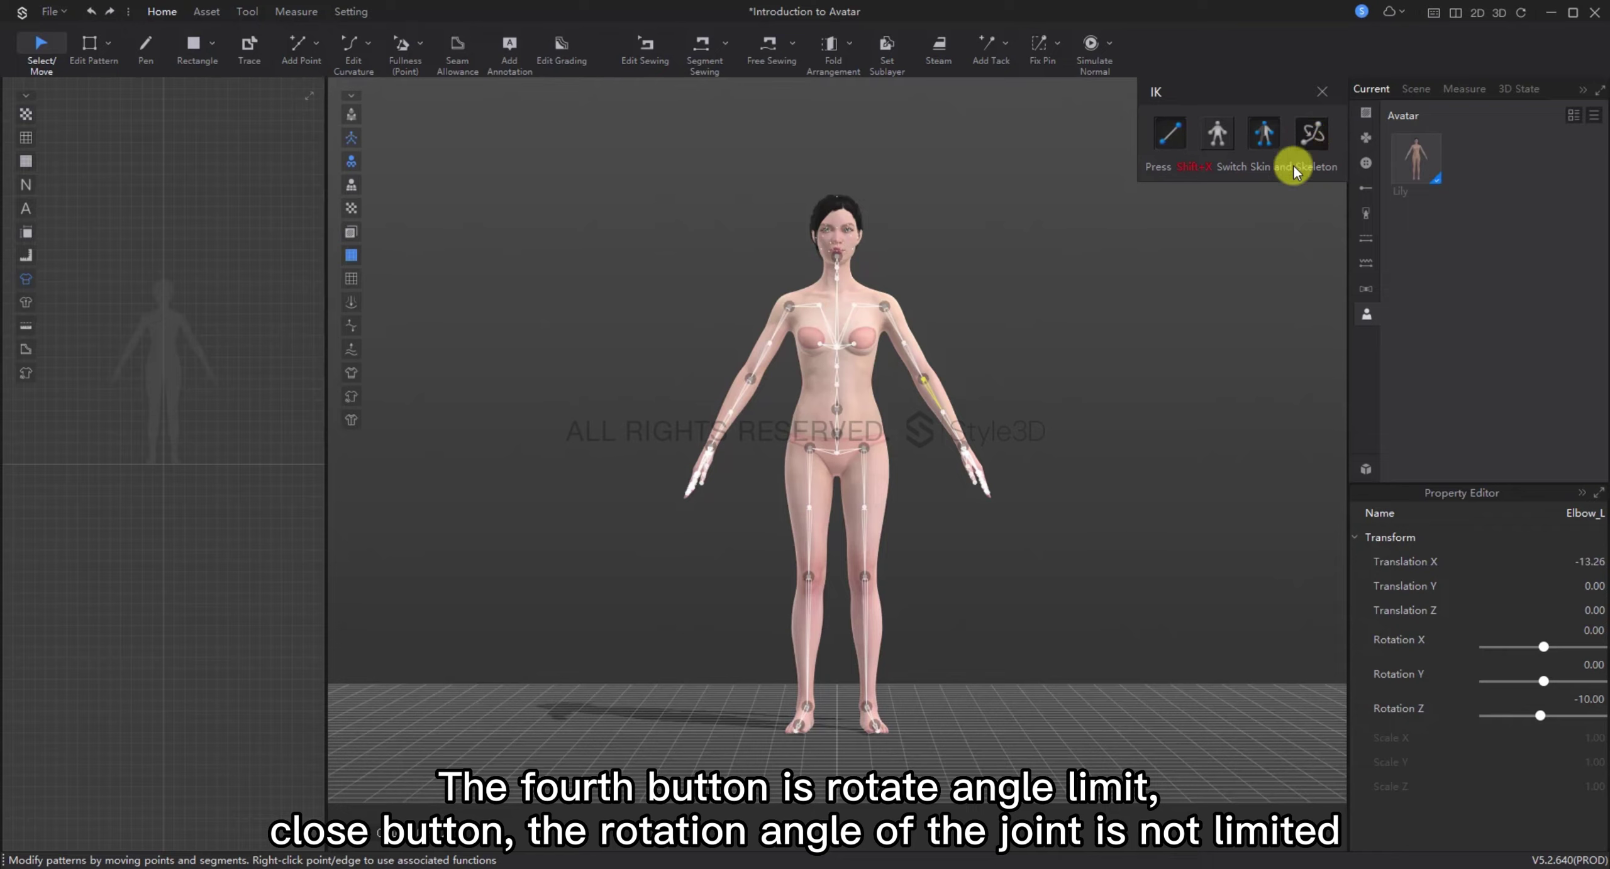
pyautogui.moveTo(973, 448); pyautogui.dragTo(981, 344)
pyautogui.hotkey('ctrl', 'z')
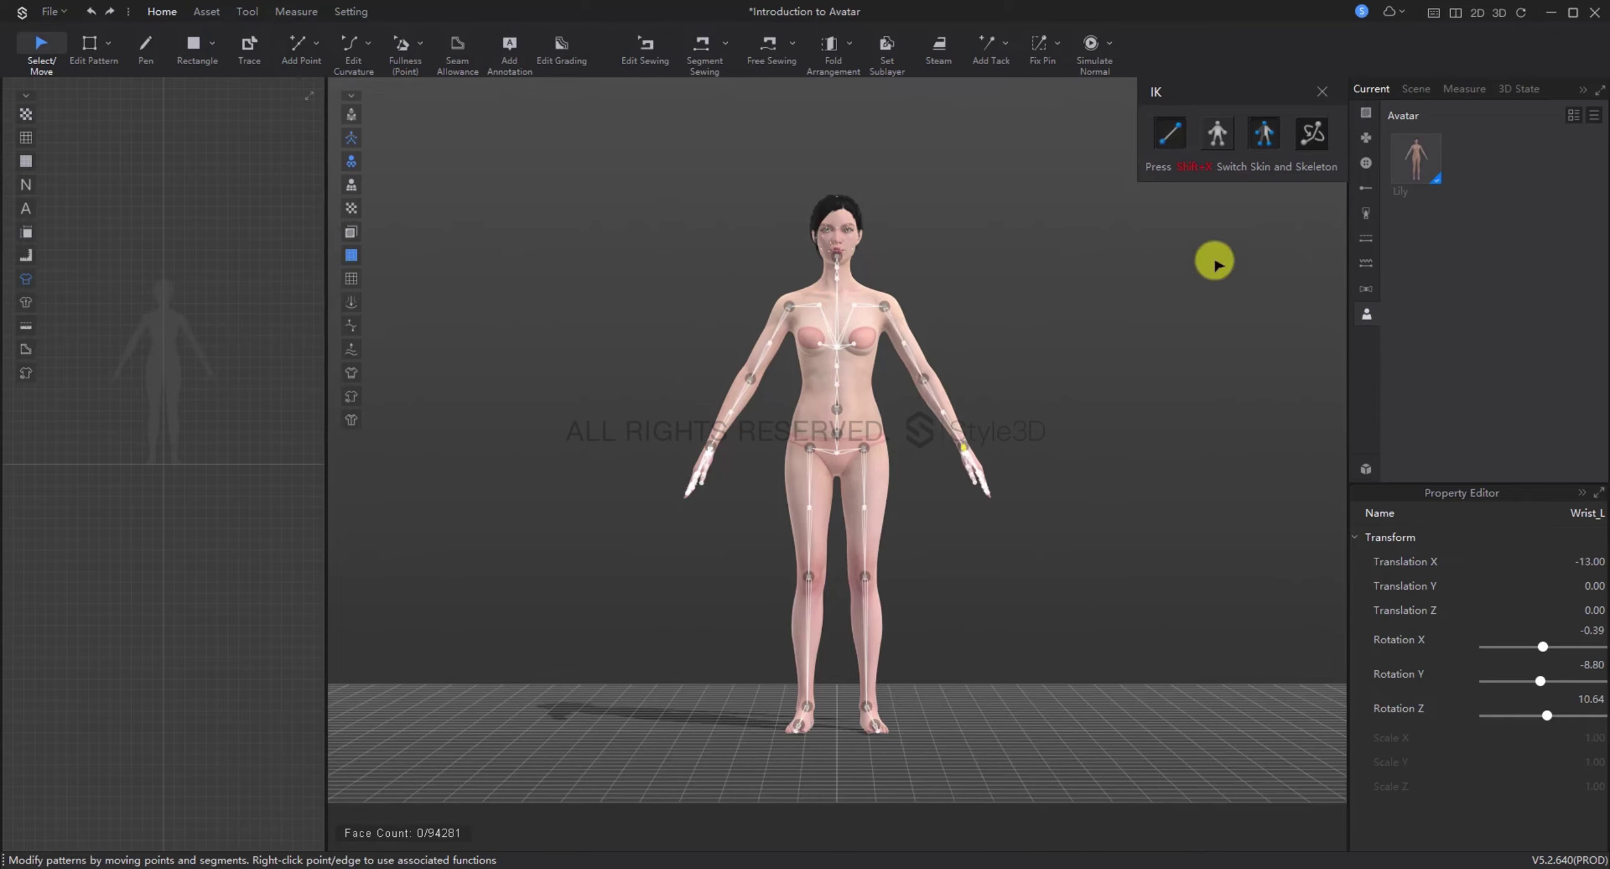
# Step: Enable Rotate Angle Limit, bend the left arm by its wrist, then undo
pyautogui.click(1308, 135)
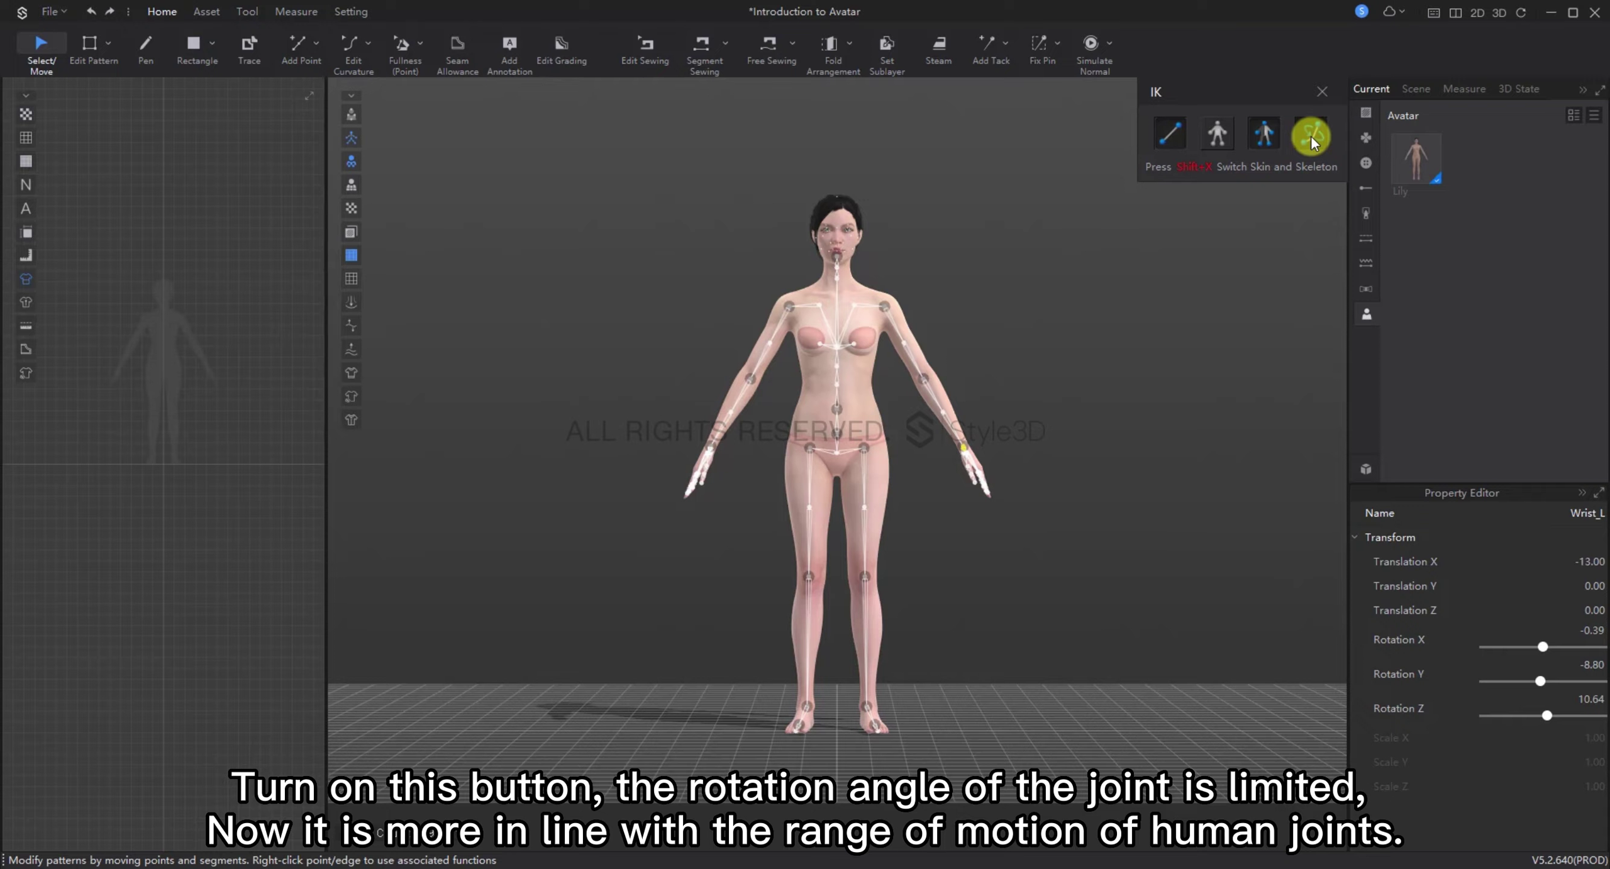
pyautogui.moveTo(963, 449); pyautogui.dragTo(618, 398)
pyautogui.hotkey('ctrl', 'z')
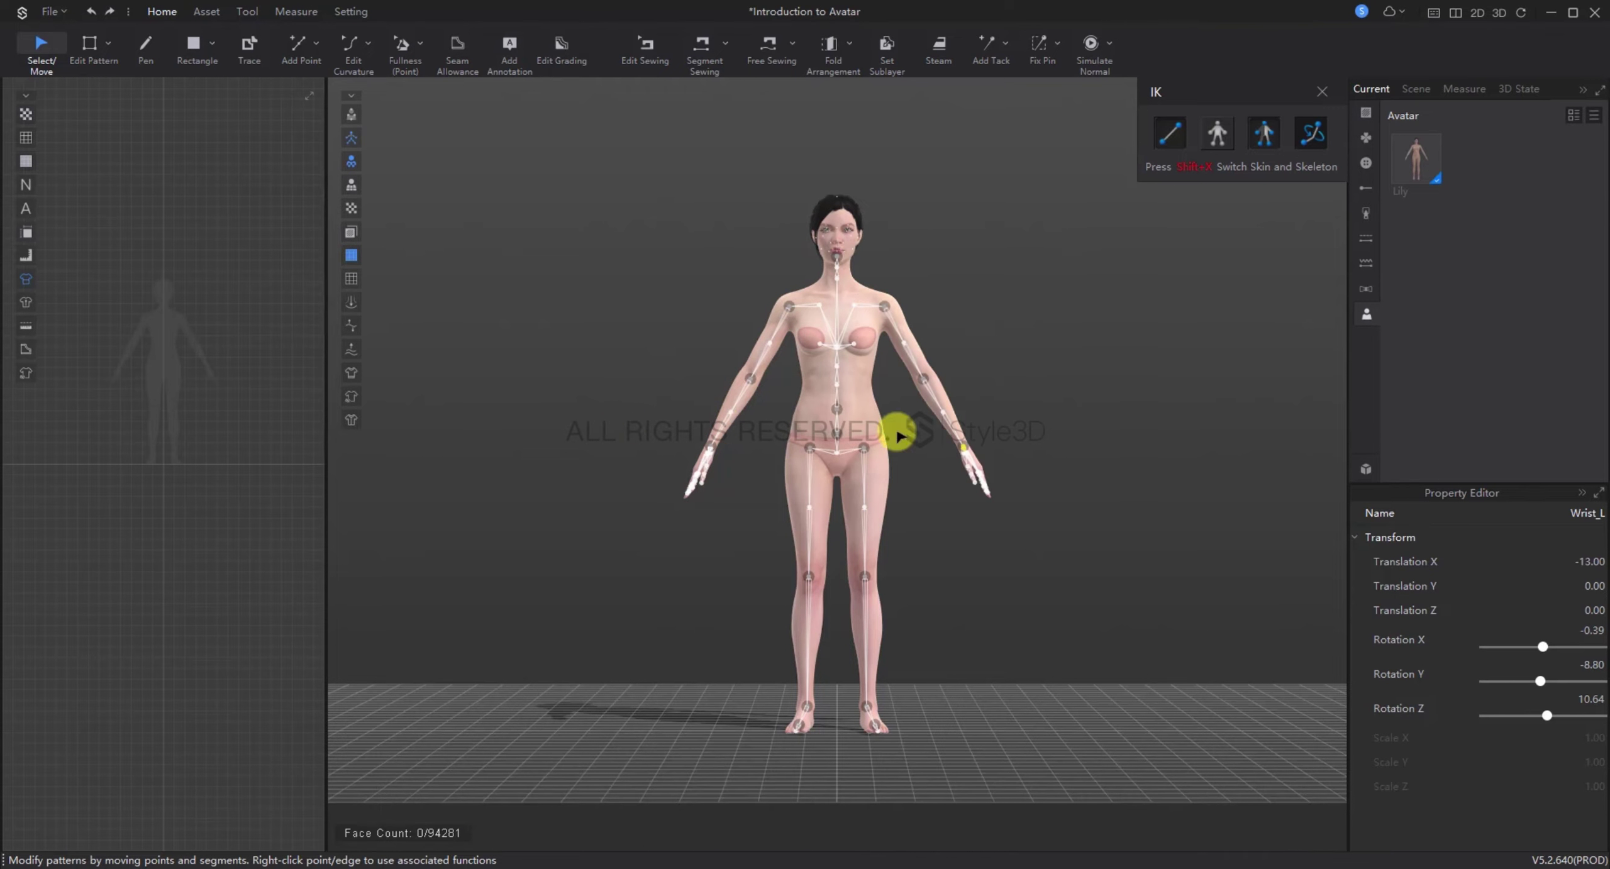
# Step: Select the left elbow, turn on symmetry, and test rotating both forearms upward, then undo
pyautogui.click(927, 371)
pyautogui.scroll(1, 931, 367)
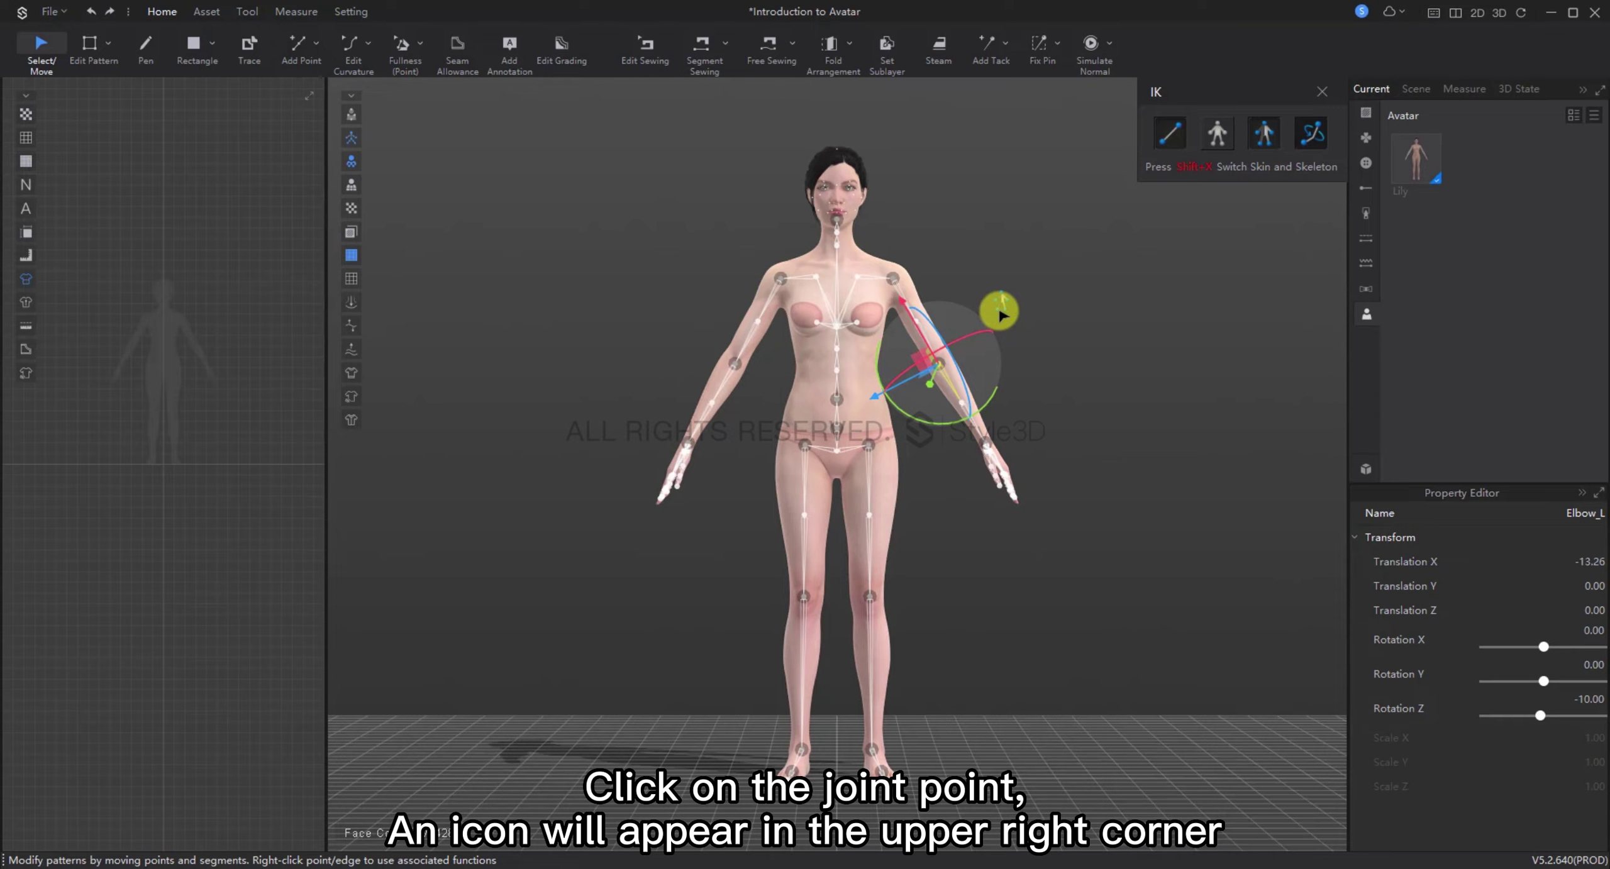
pyautogui.click(1002, 313)
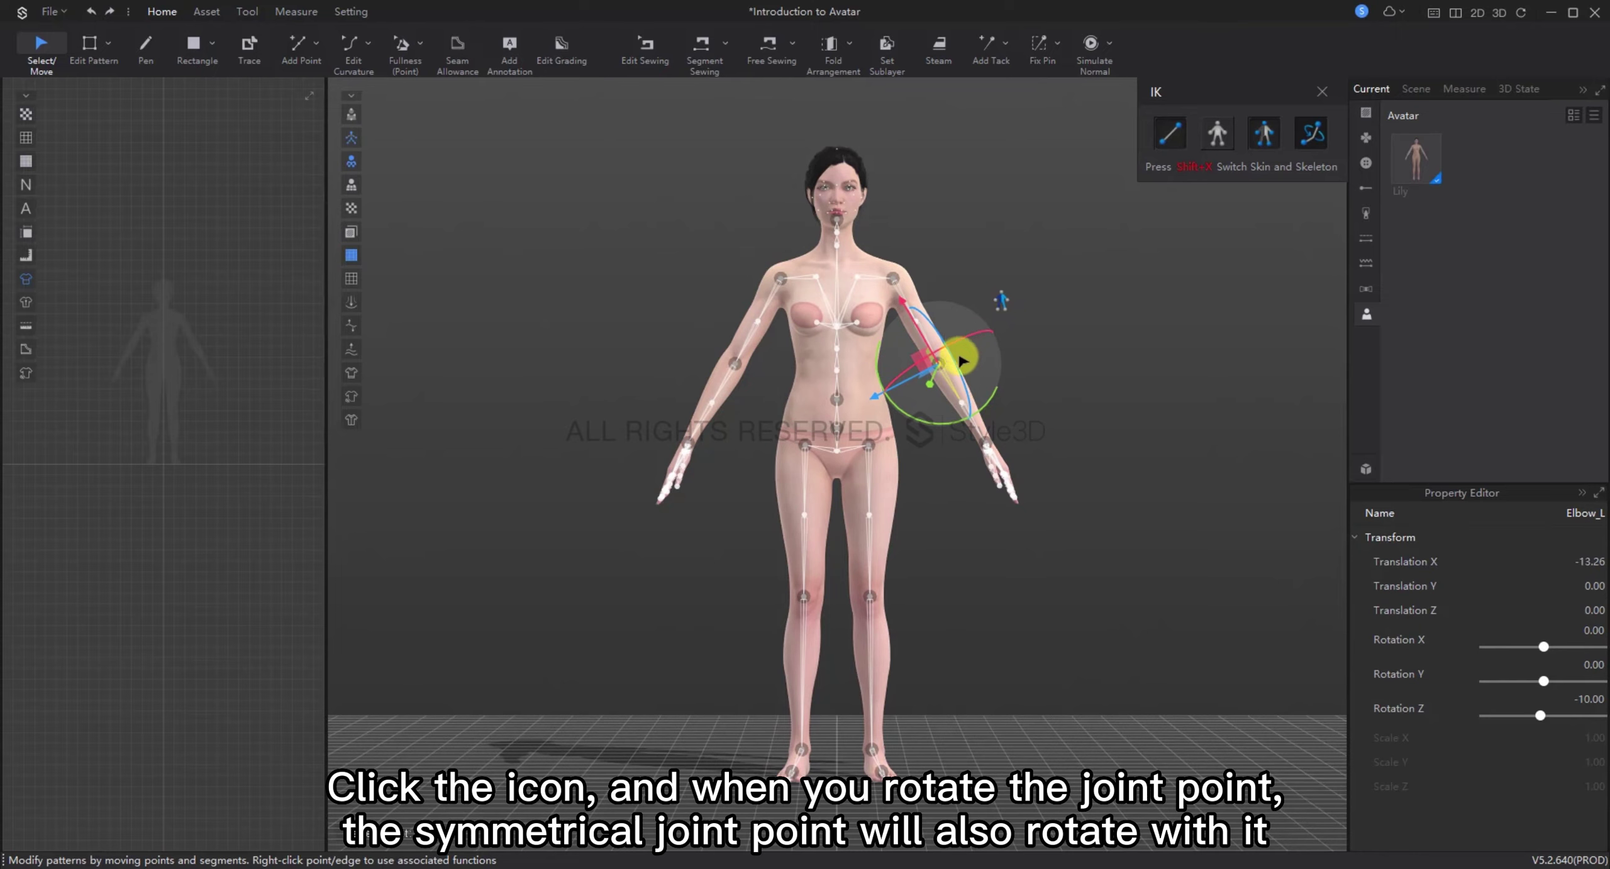
pyautogui.moveTo(953, 368); pyautogui.dragTo(930, 299)
pyautogui.hotkey('ctrl', 'z')
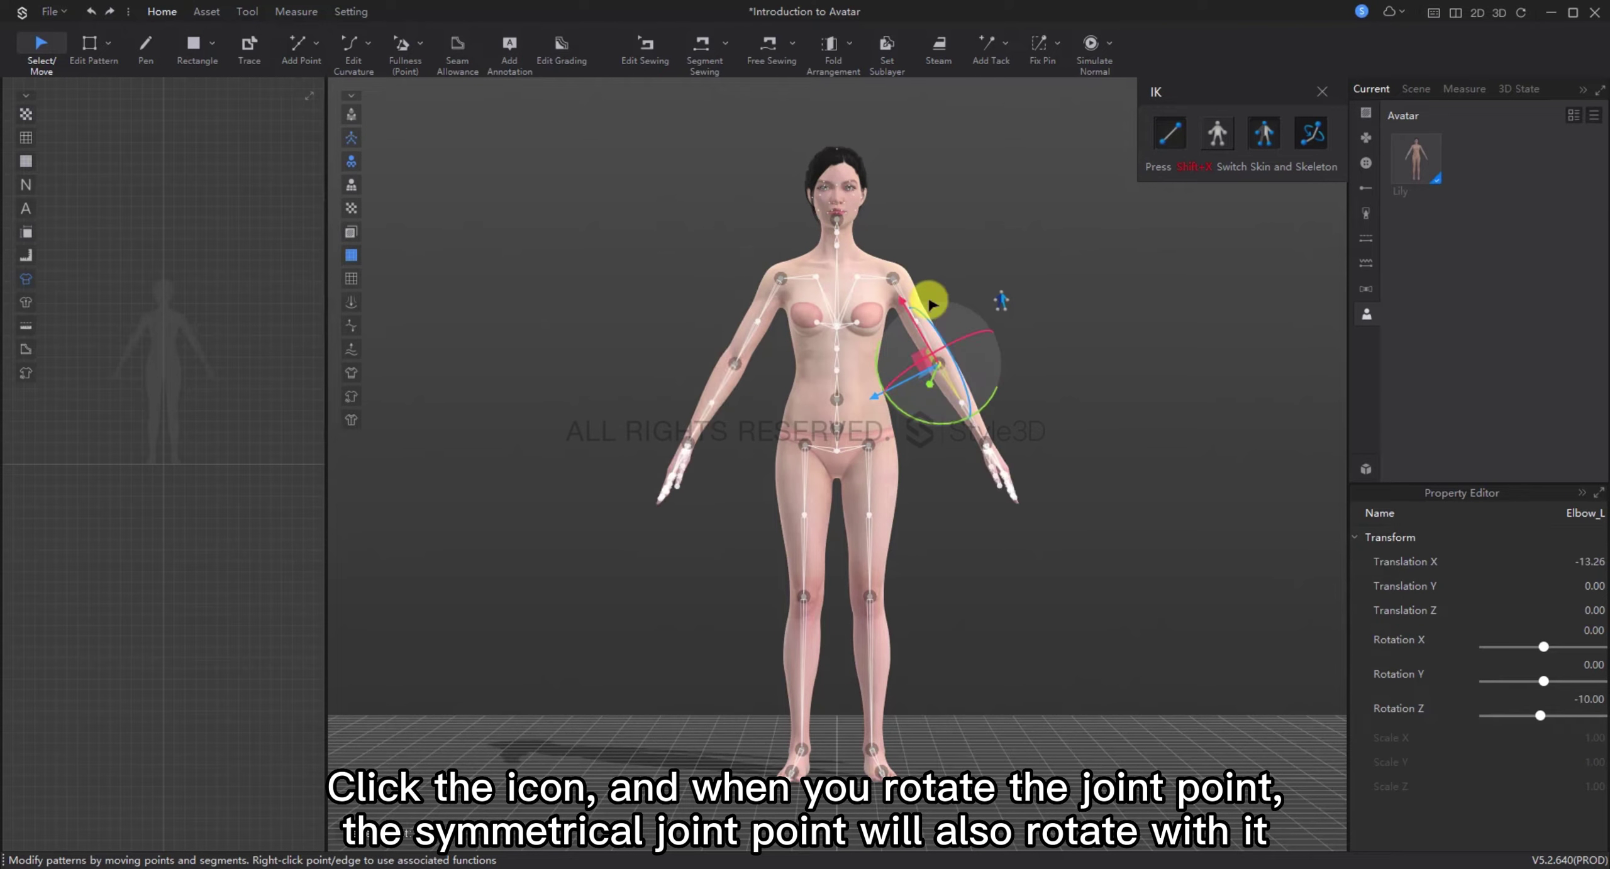
pyautogui.click(945, 274)
# Step: Turn Lily about 54 degrees at the root and bend her left knee and ankle
pyautogui.click(846, 442)
pyautogui.moveTo(846, 442); pyautogui.dragTo(815, 429)
pyautogui.click(837, 398)
pyautogui.click(846, 599)
pyautogui.moveTo(846, 599); pyautogui.dragTo(880, 593)
pyautogui.click(874, 754)
pyautogui.moveTo(891, 766)
pyautogui.mouseDown()
pyautogui.moveTo(845, 736)
pyautogui.moveTo(787, 744)
pyautogui.moveTo(910, 755)
pyautogui.mouseUp()
# Step: Swing both forearms forward from the left elbow joint
pyautogui.click(892, 399)
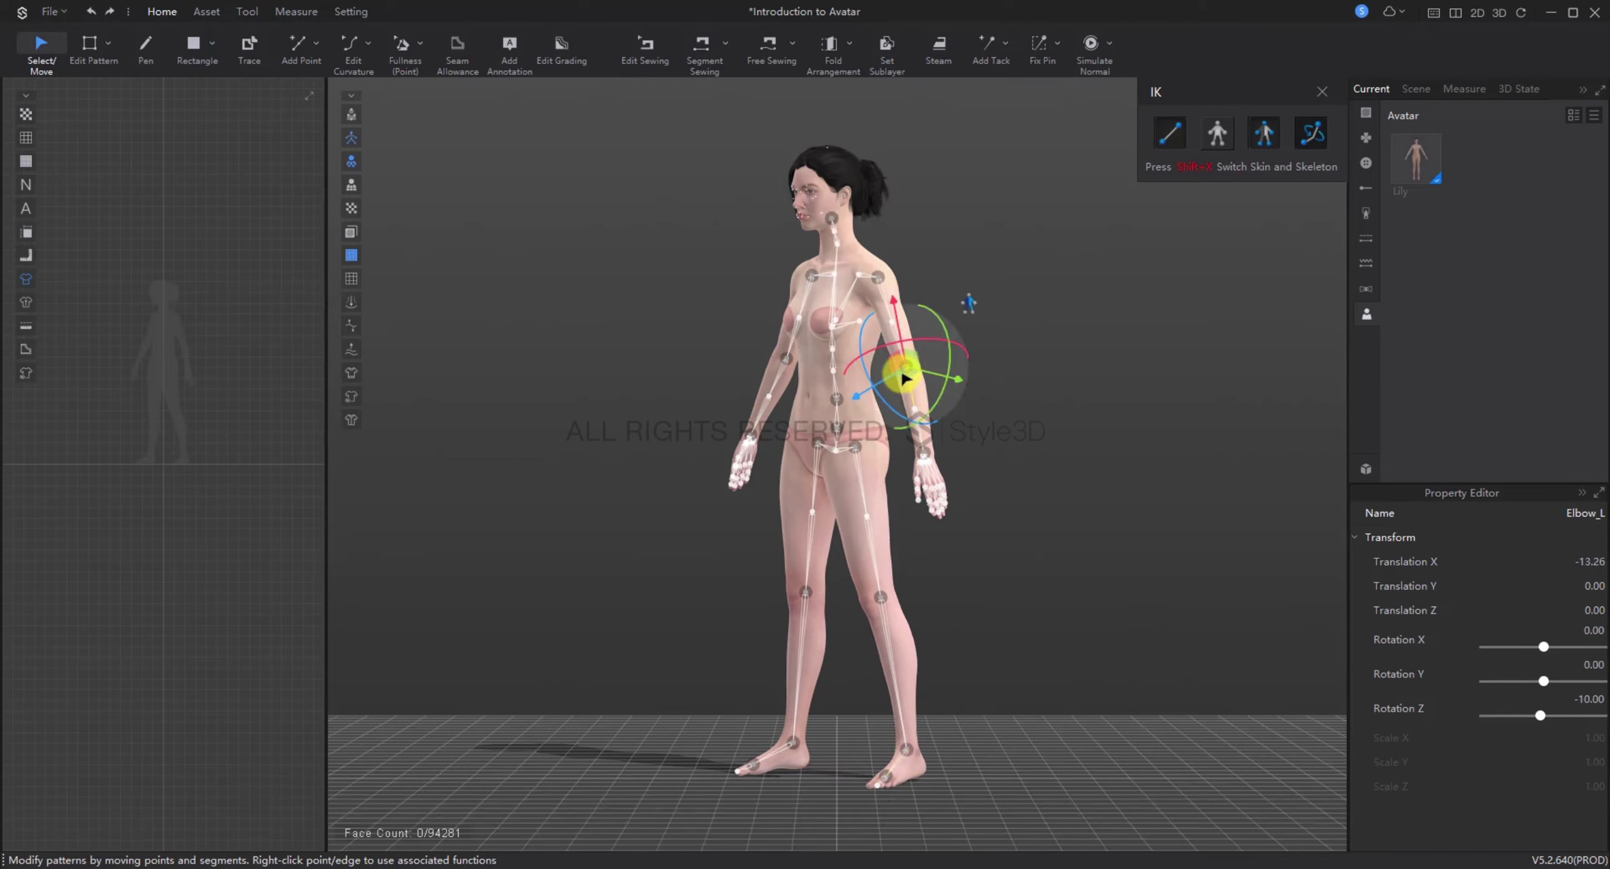
pyautogui.moveTo(892, 400); pyautogui.dragTo(830, 306)
pyautogui.click(573, 244)
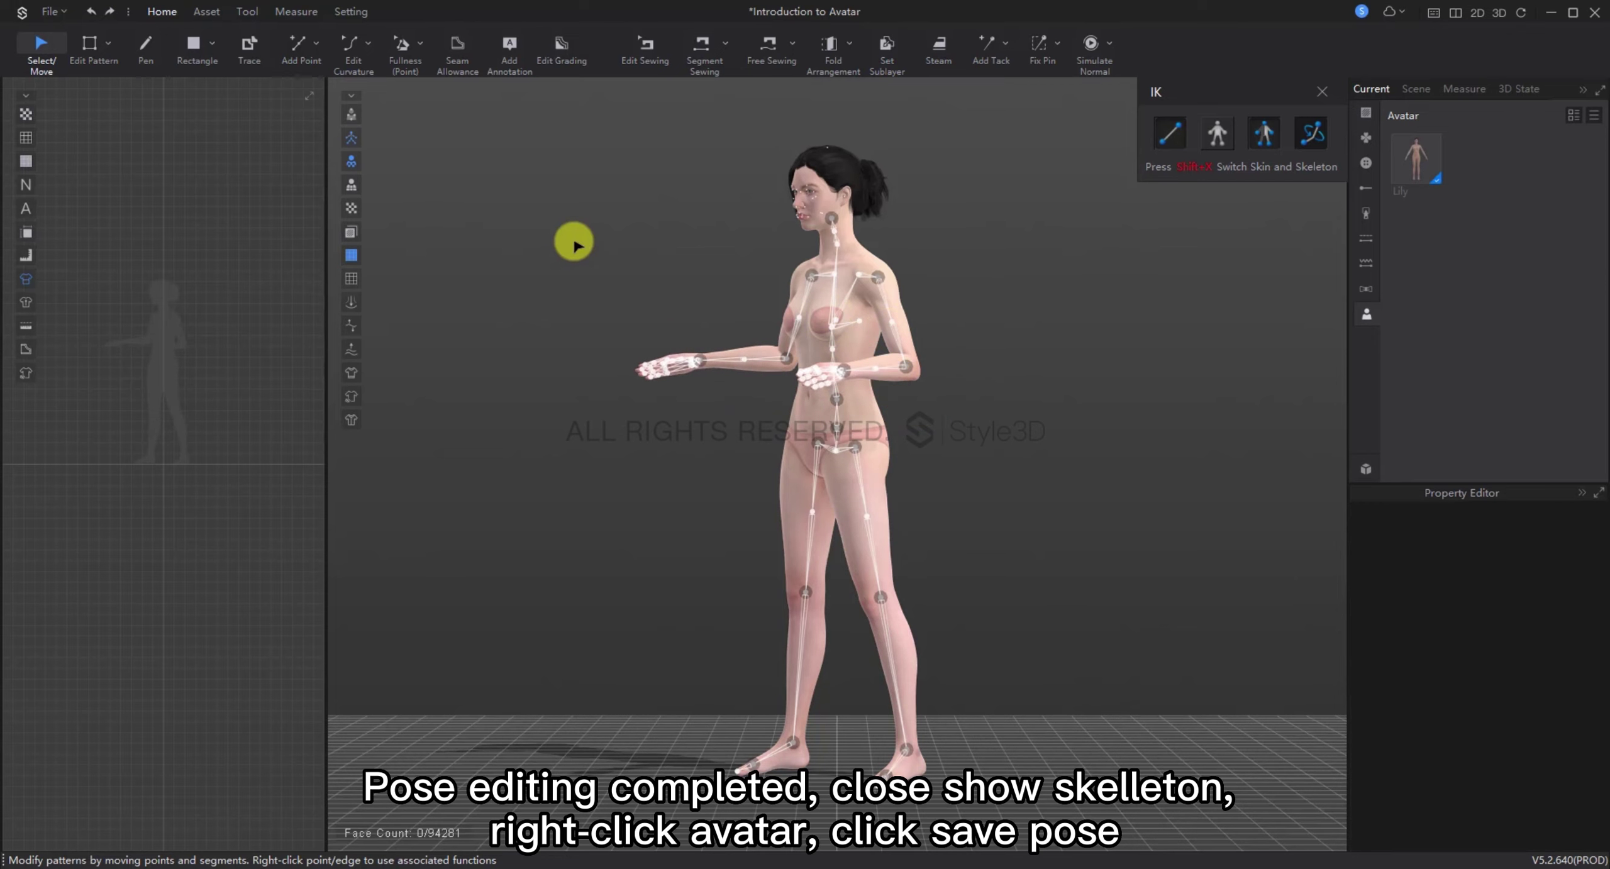
# Step: Hide the skeleton and save Lily's current stance as a pose named 'new pose'
pyautogui.click(351, 138)
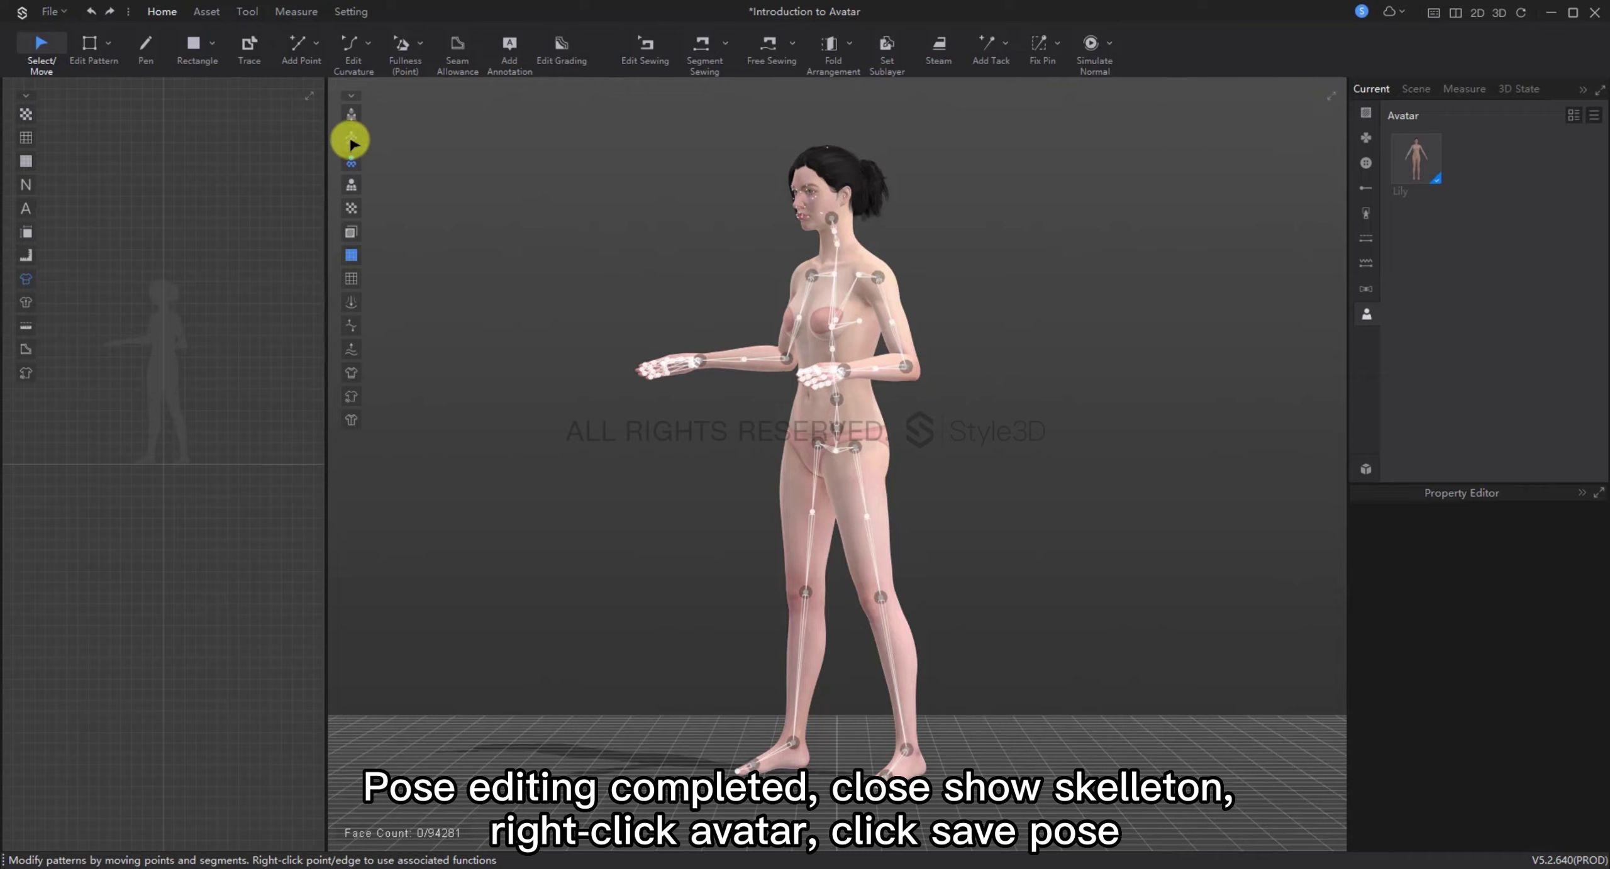
pyautogui.rightClick(826, 415)
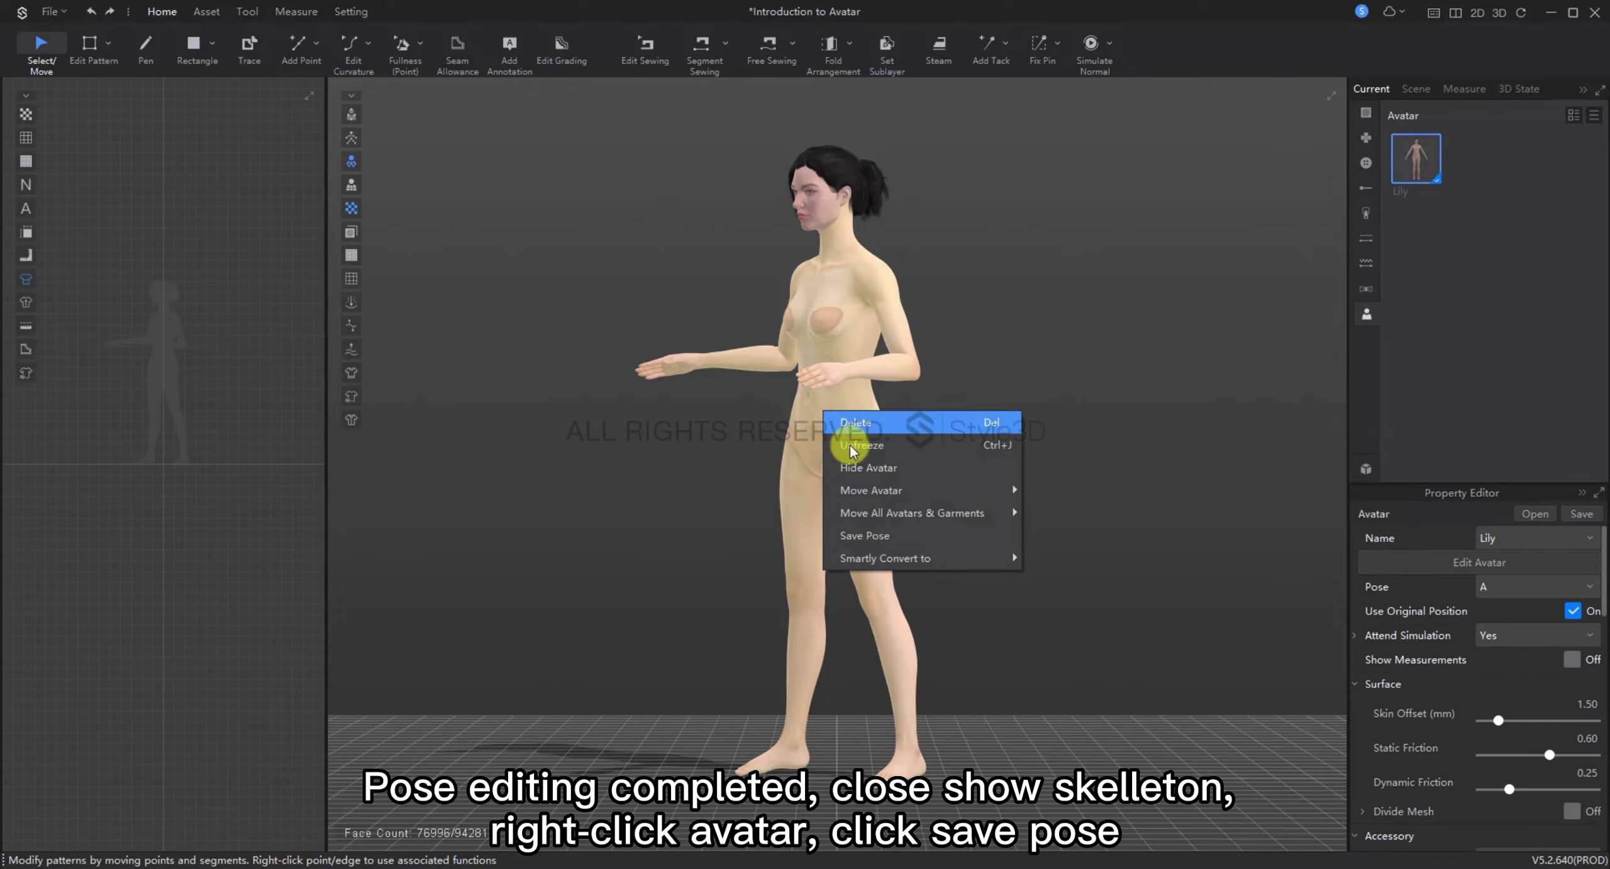
pyautogui.click(891, 538)
pyautogui.click(803, 444)
pyautogui.write('new pose')
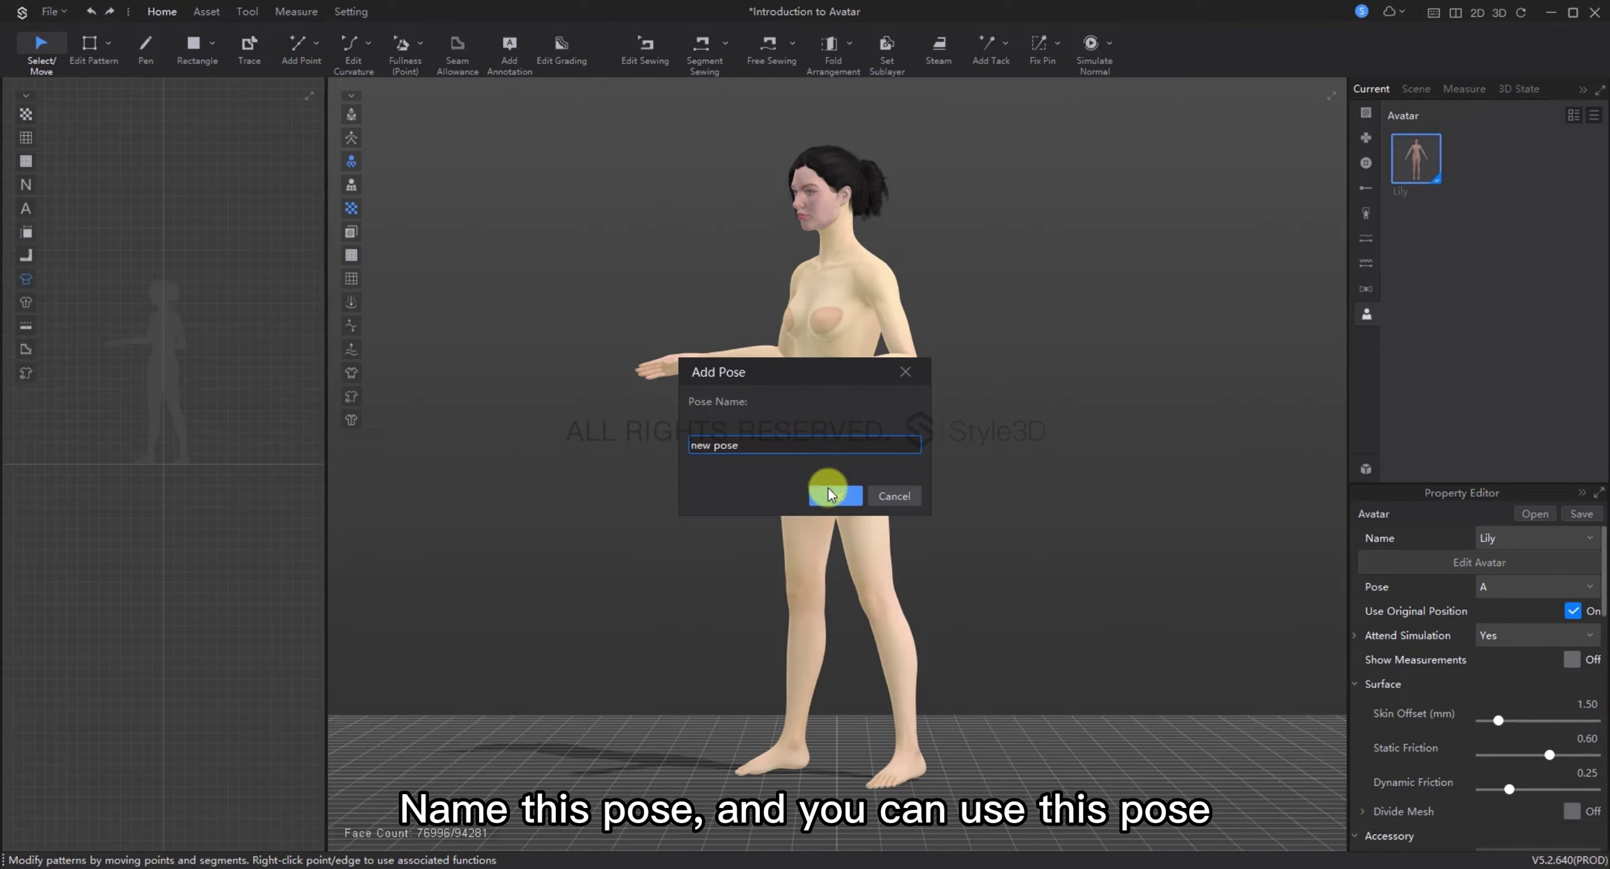
pyautogui.click(830, 495)
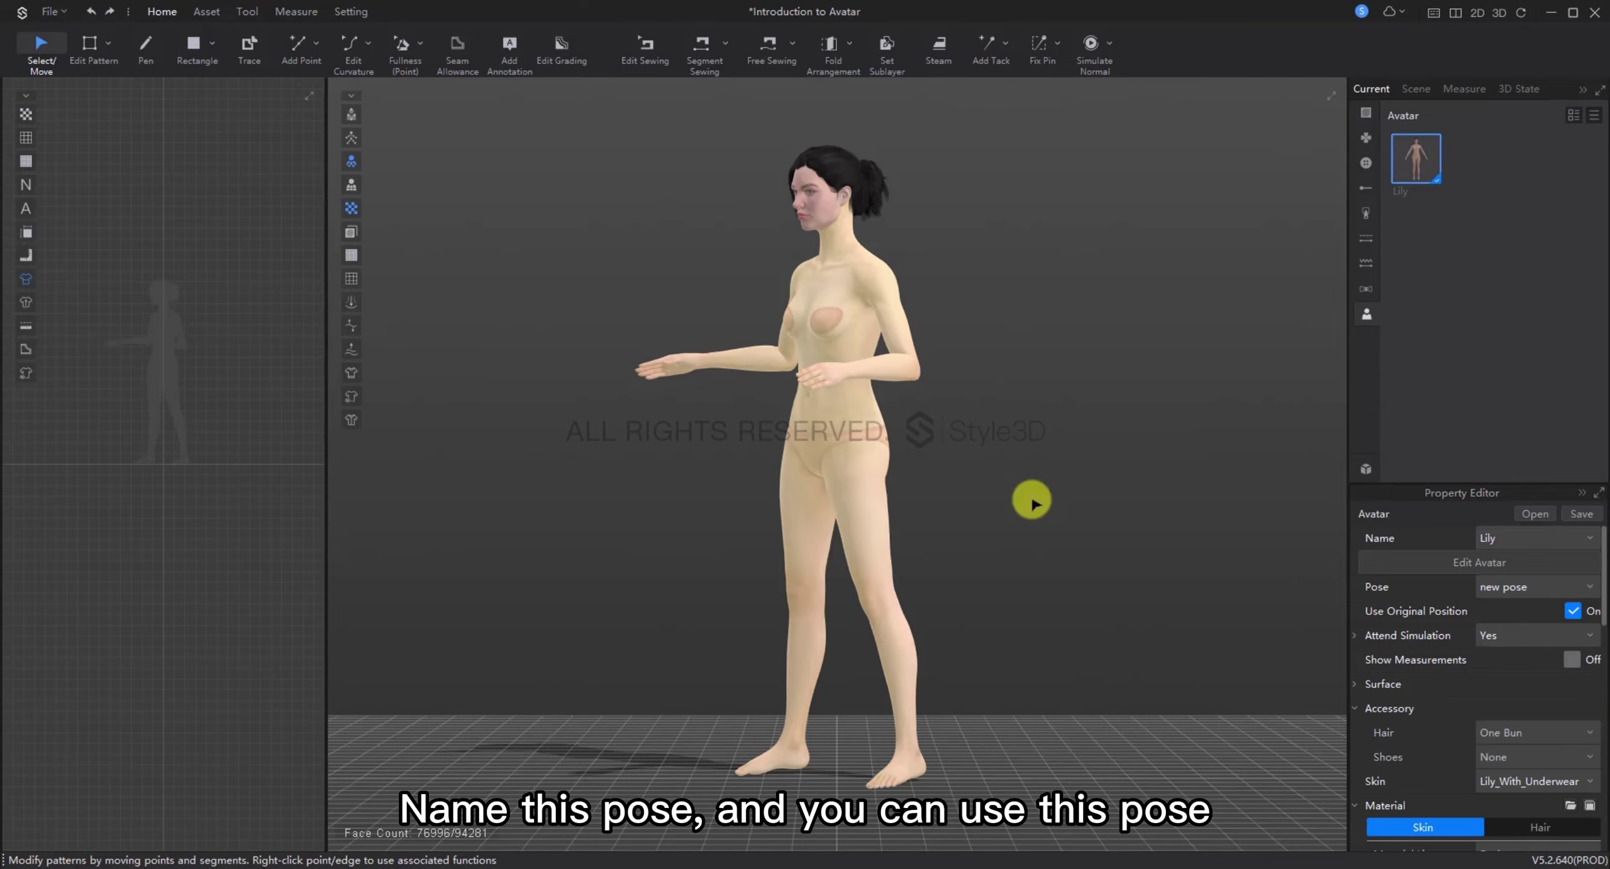
# Step: Return Lily to the A pose and give her the Medium Hair02 hairstyle
pyautogui.click(1503, 588)
pyautogui.click(1487, 610)
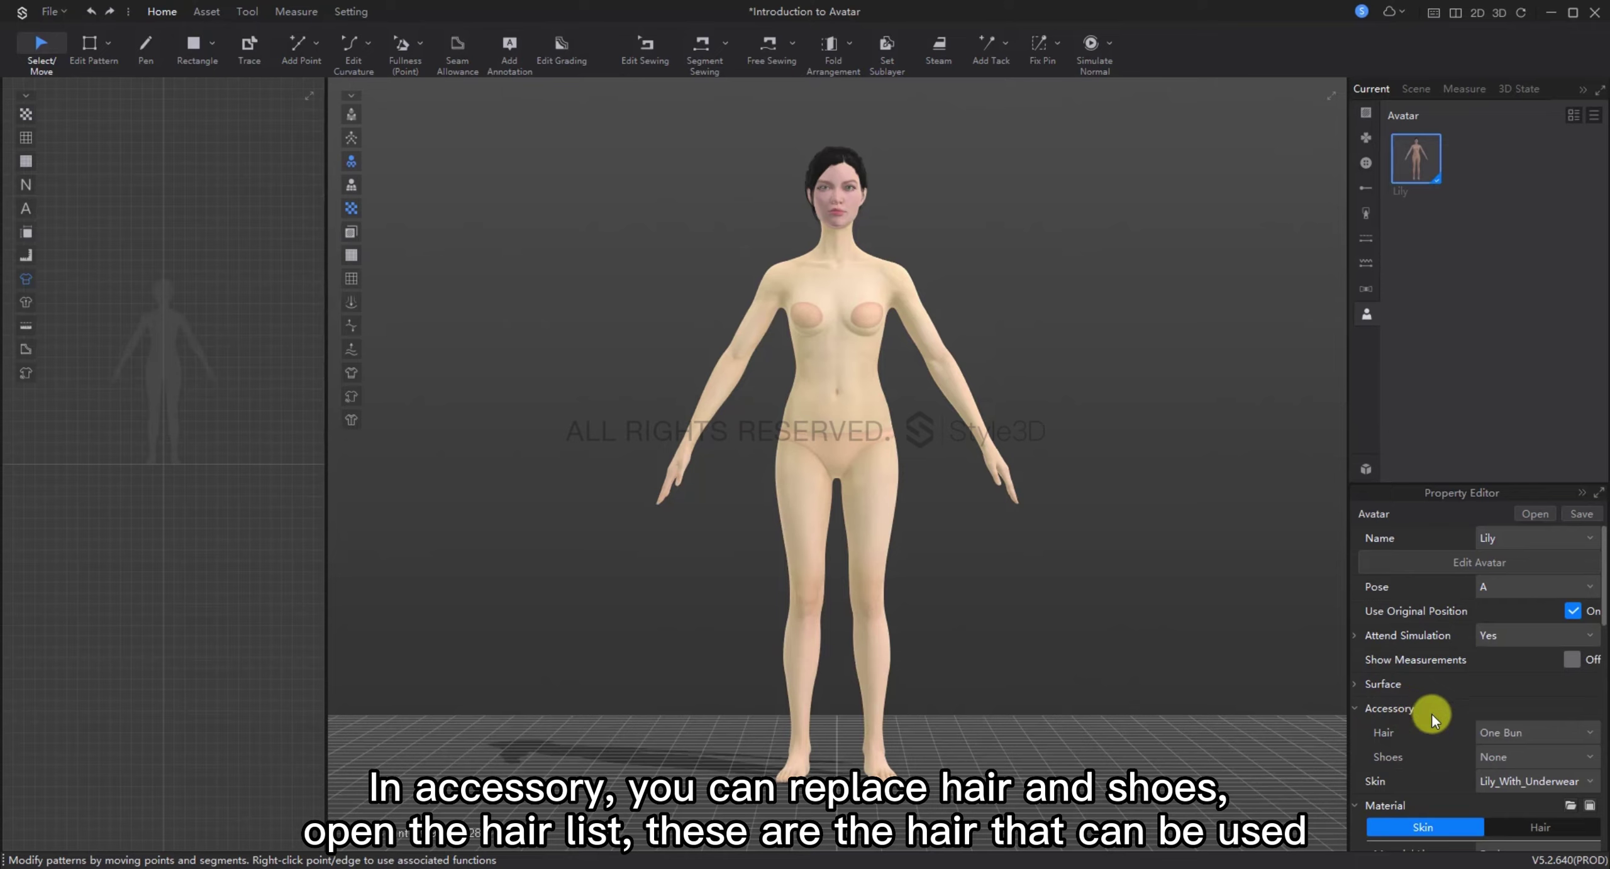
pyautogui.click(1535, 733)
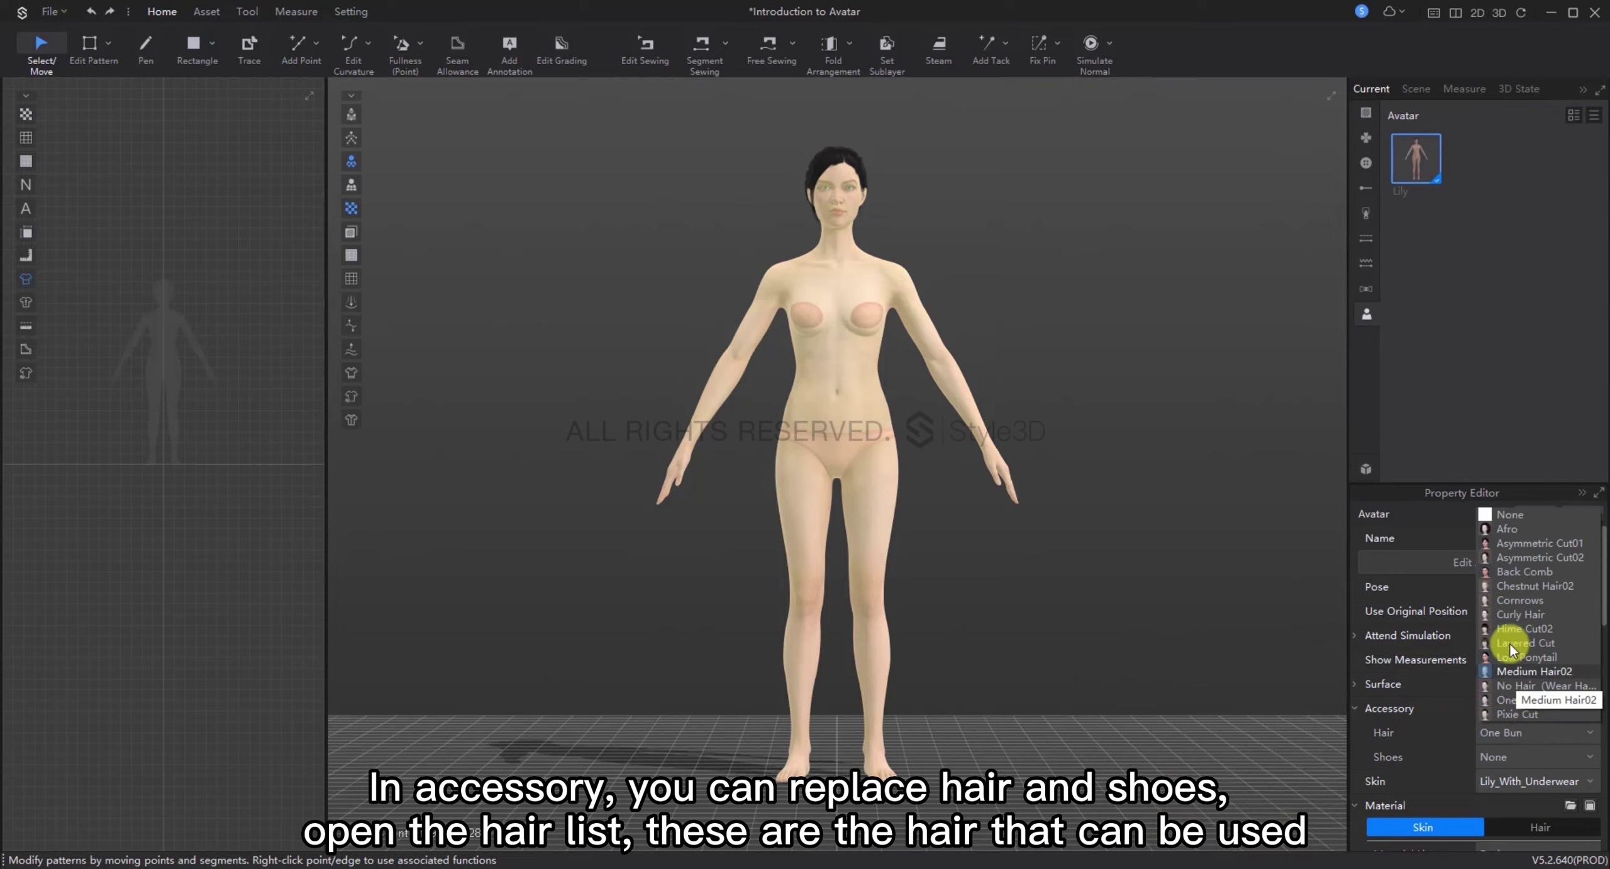
pyautogui.moveTo(1507, 629)
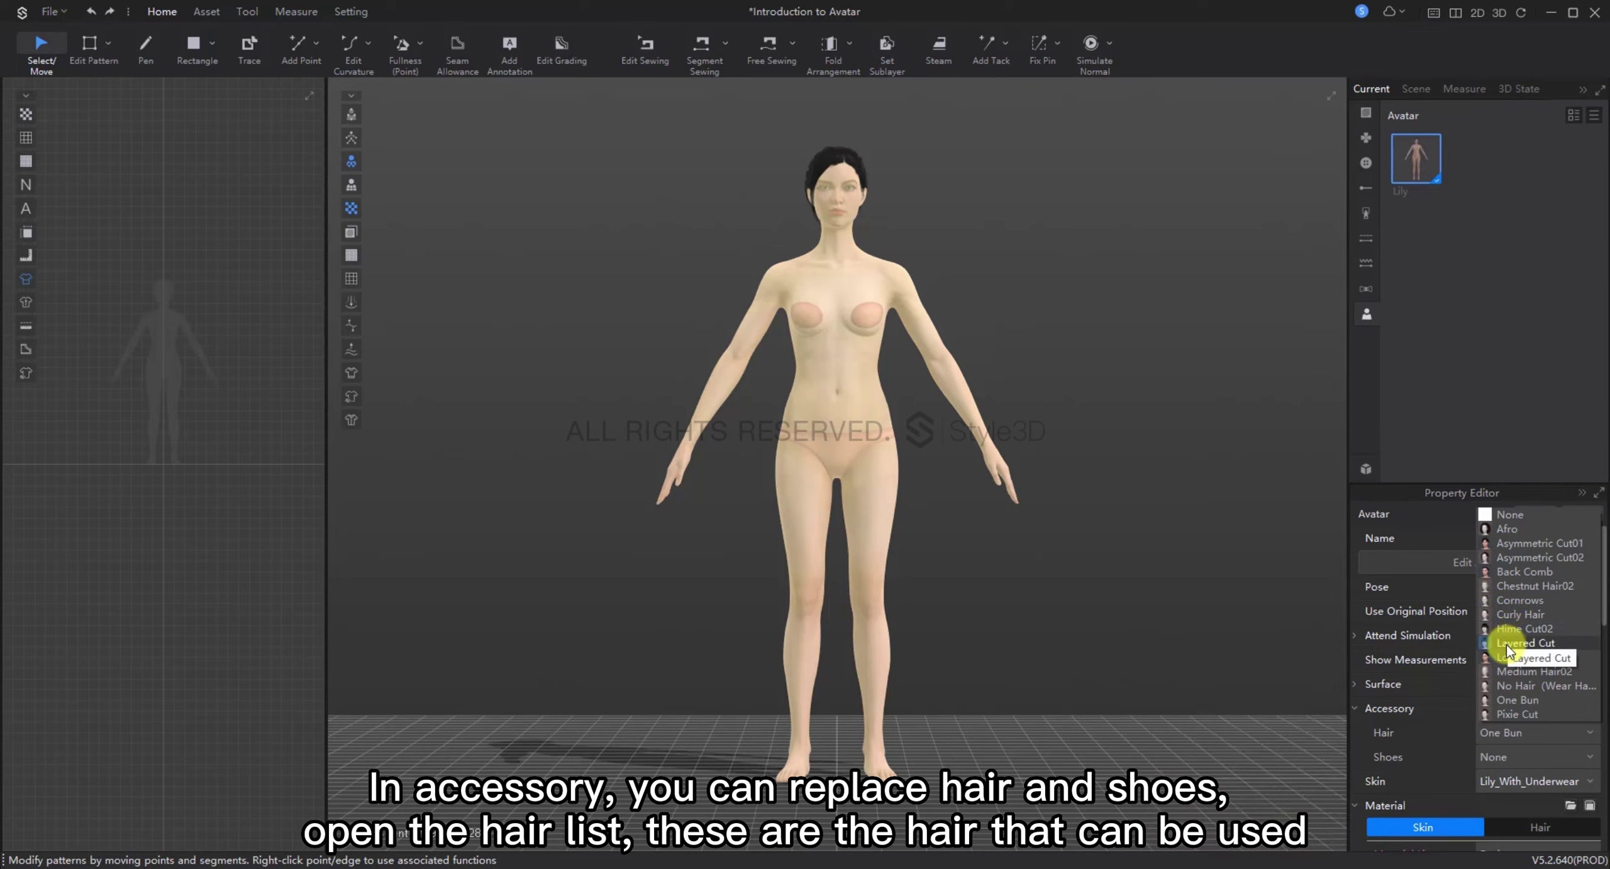
pyautogui.click(1508, 670)
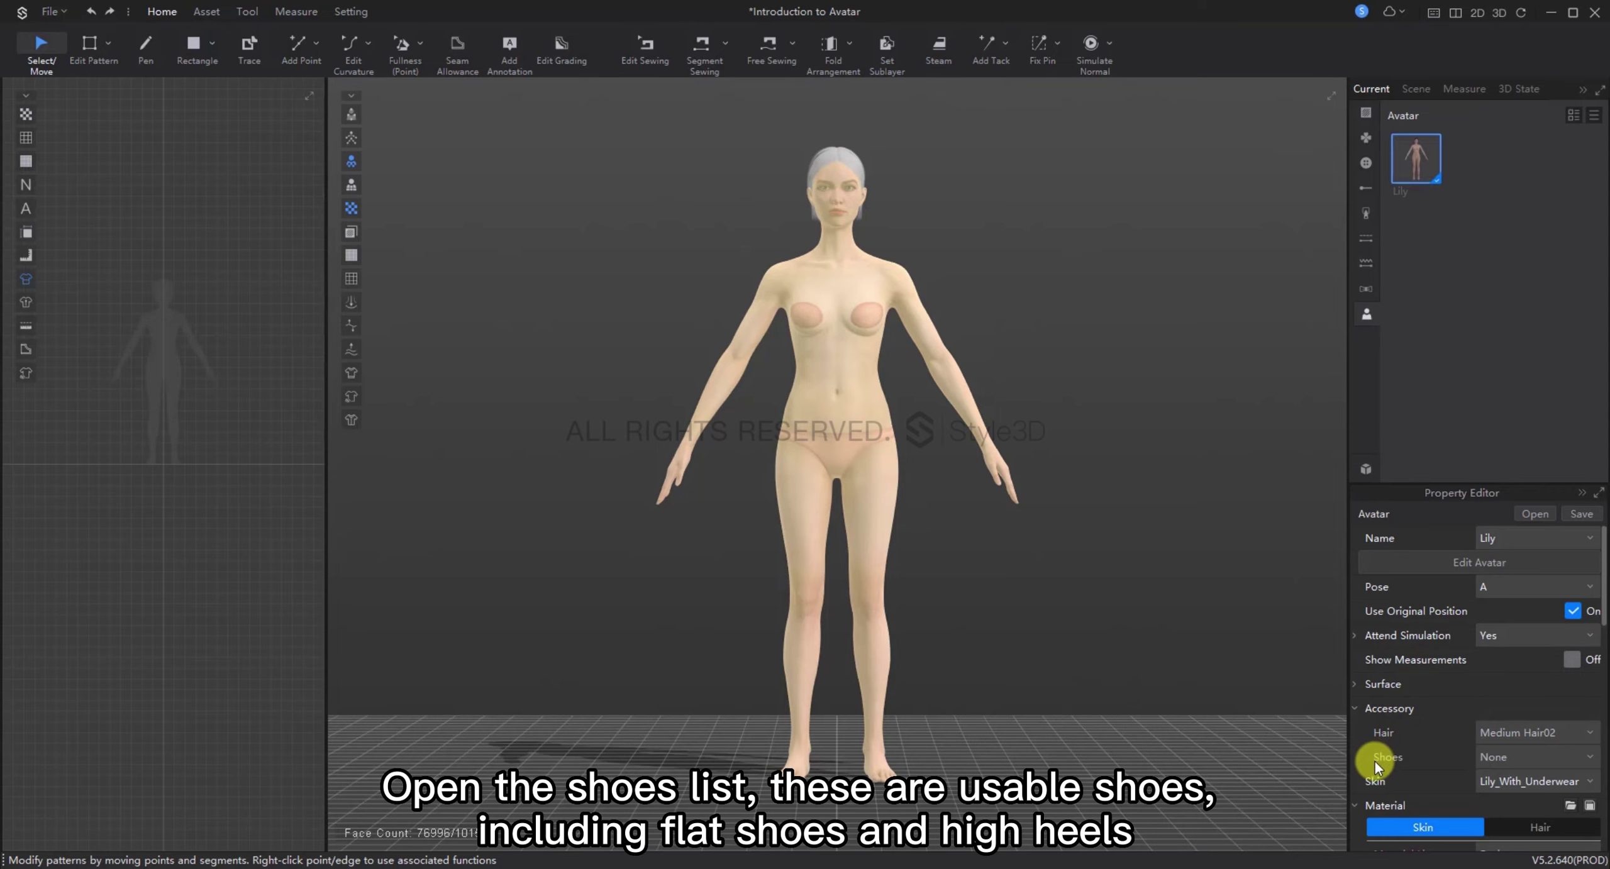
# Step: Try Converse01 shoes on Lily, then settle on White_Shoes01 sneakers
pyautogui.click(1519, 760)
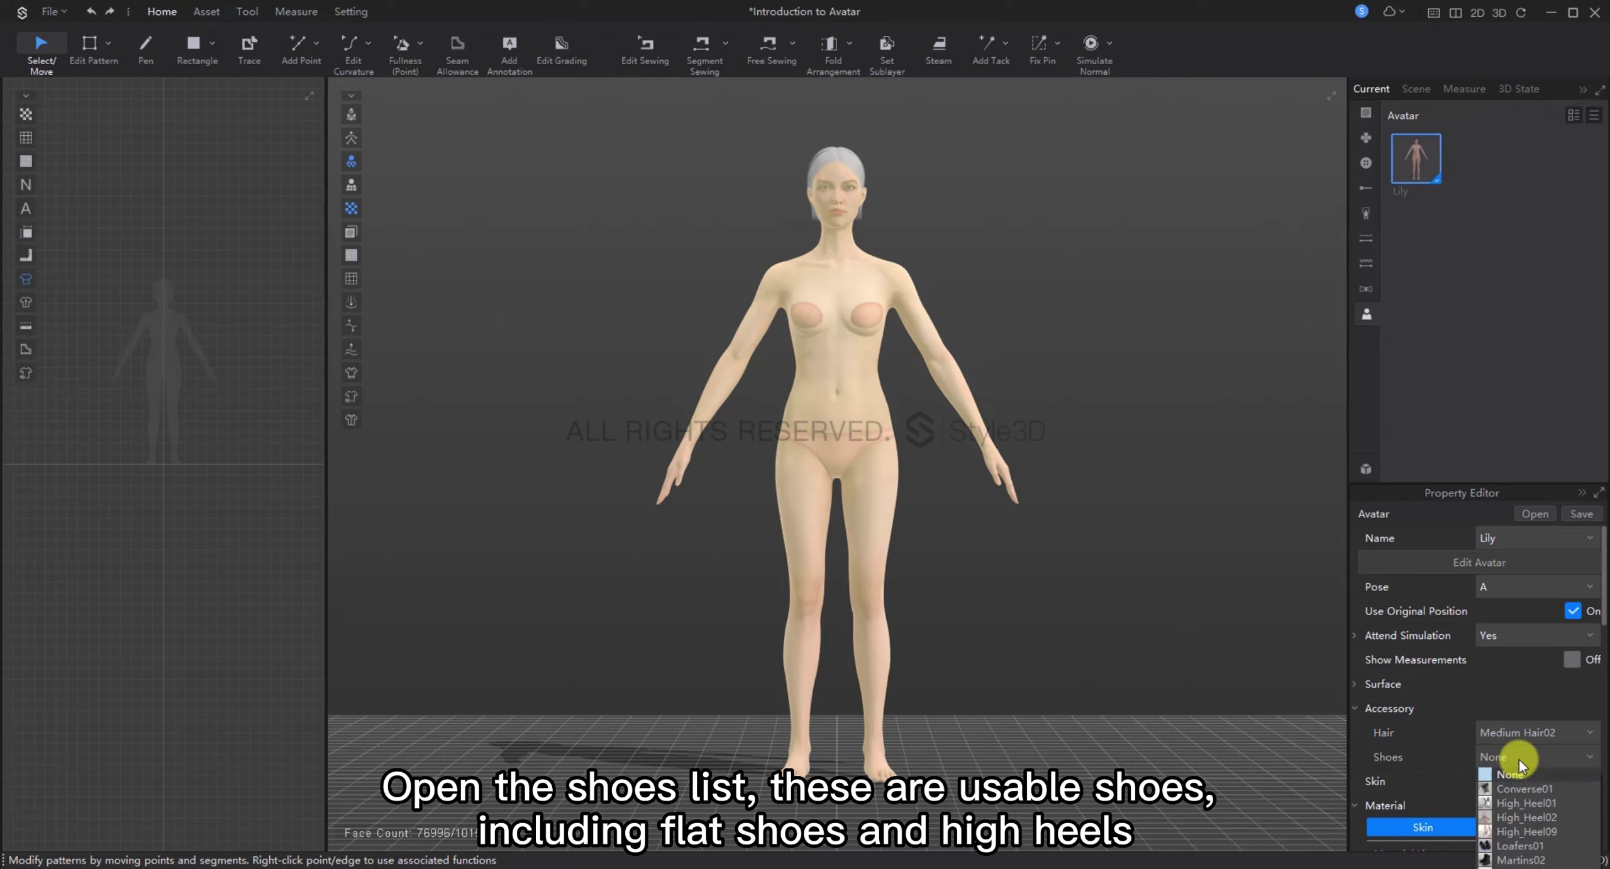
pyautogui.moveTo(1519, 794)
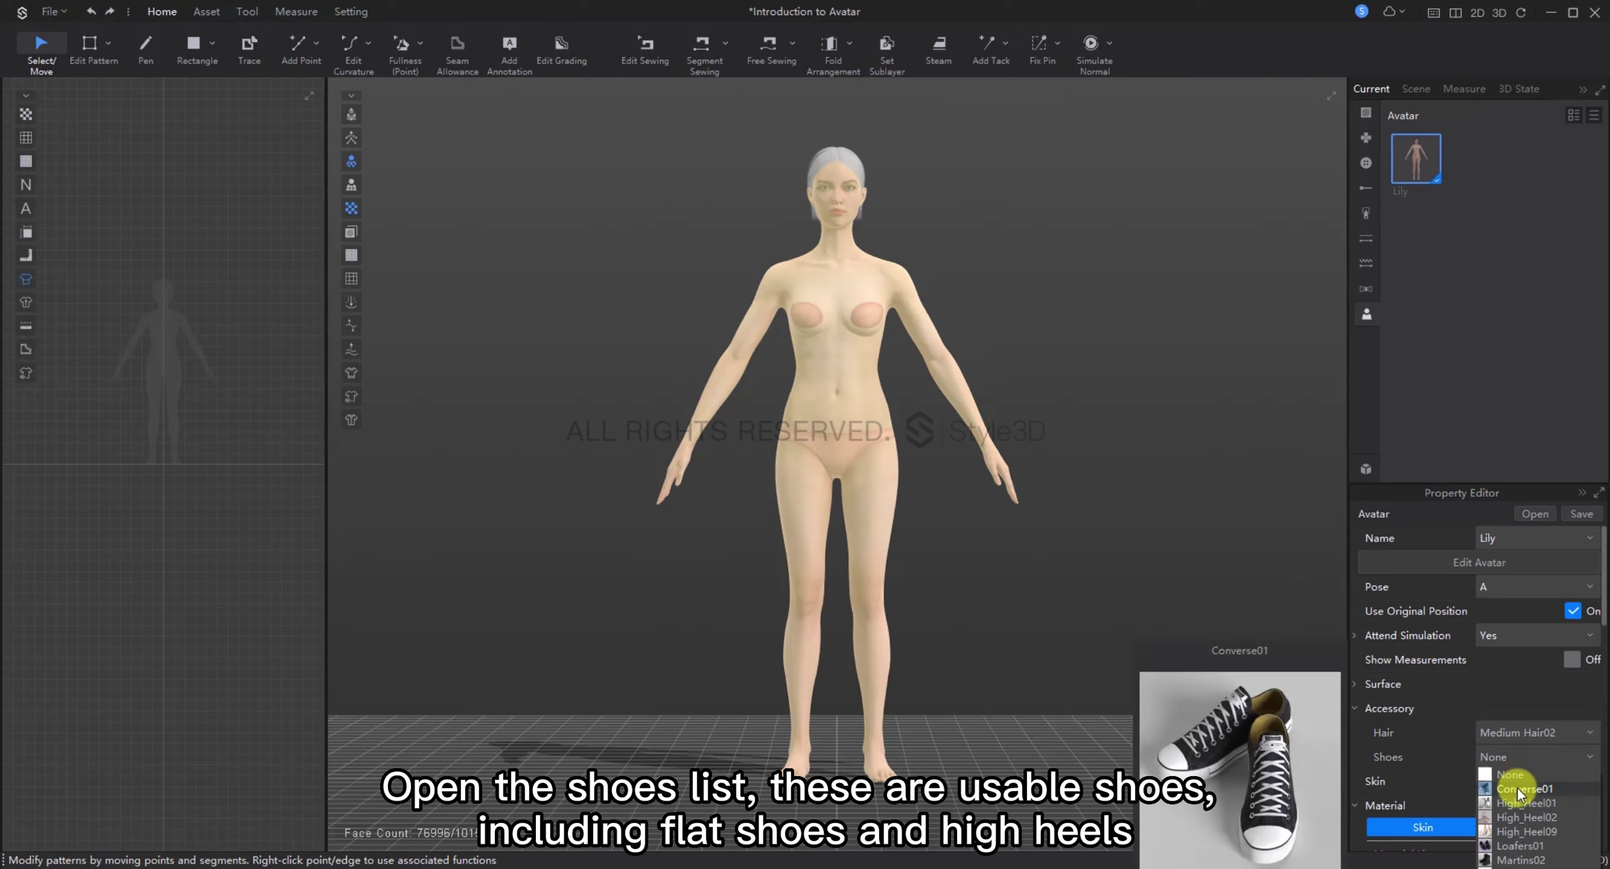
pyautogui.click(1517, 788)
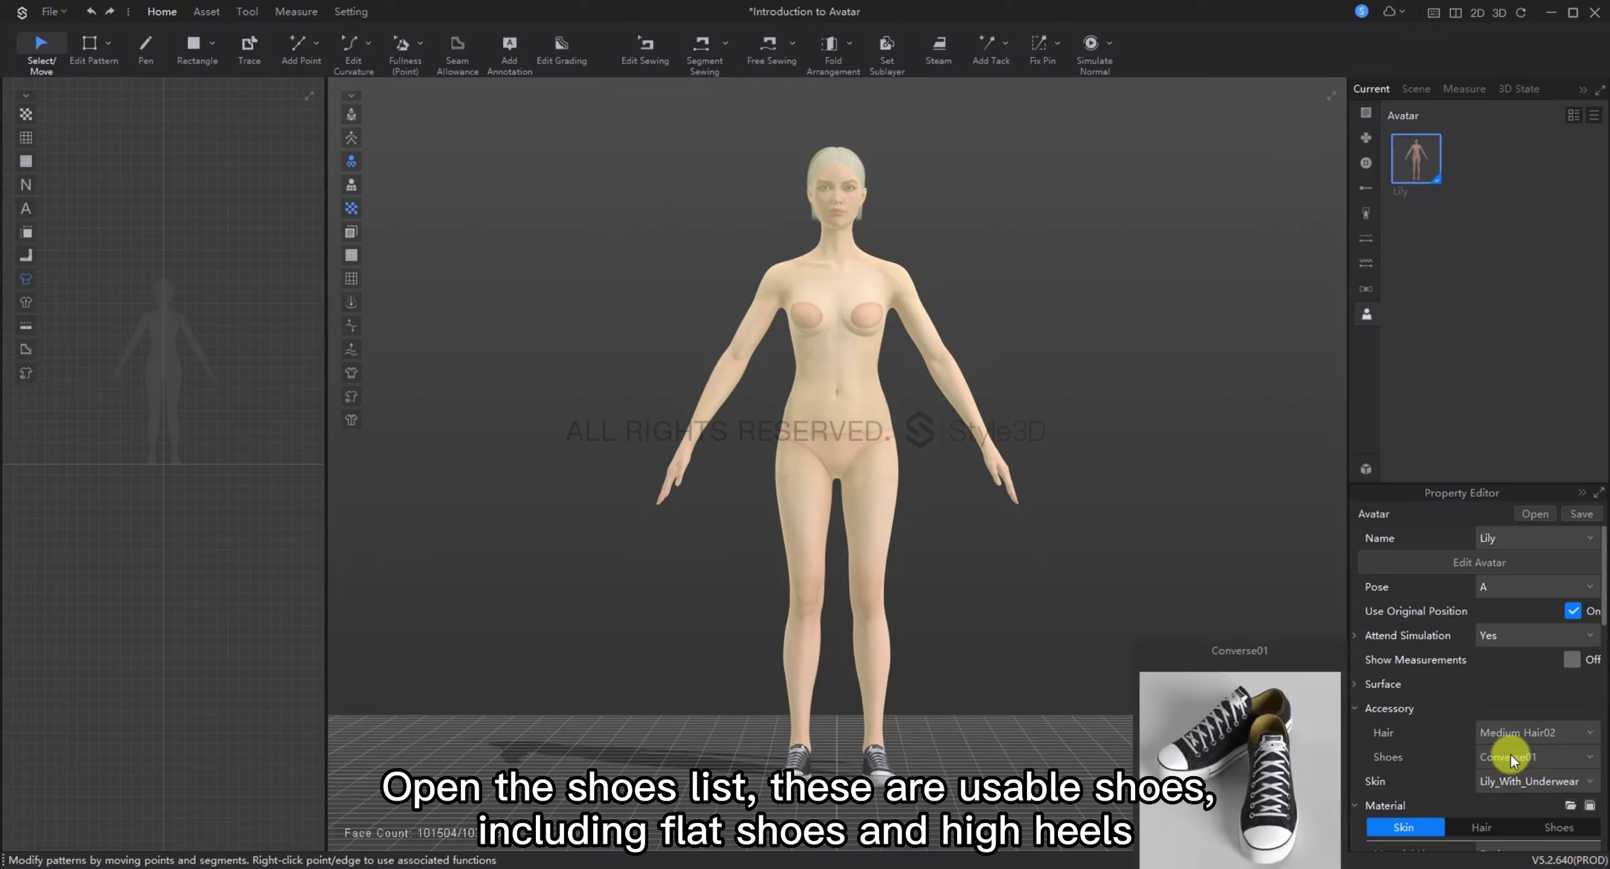
pyautogui.click(1511, 757)
pyautogui.press('Escape')
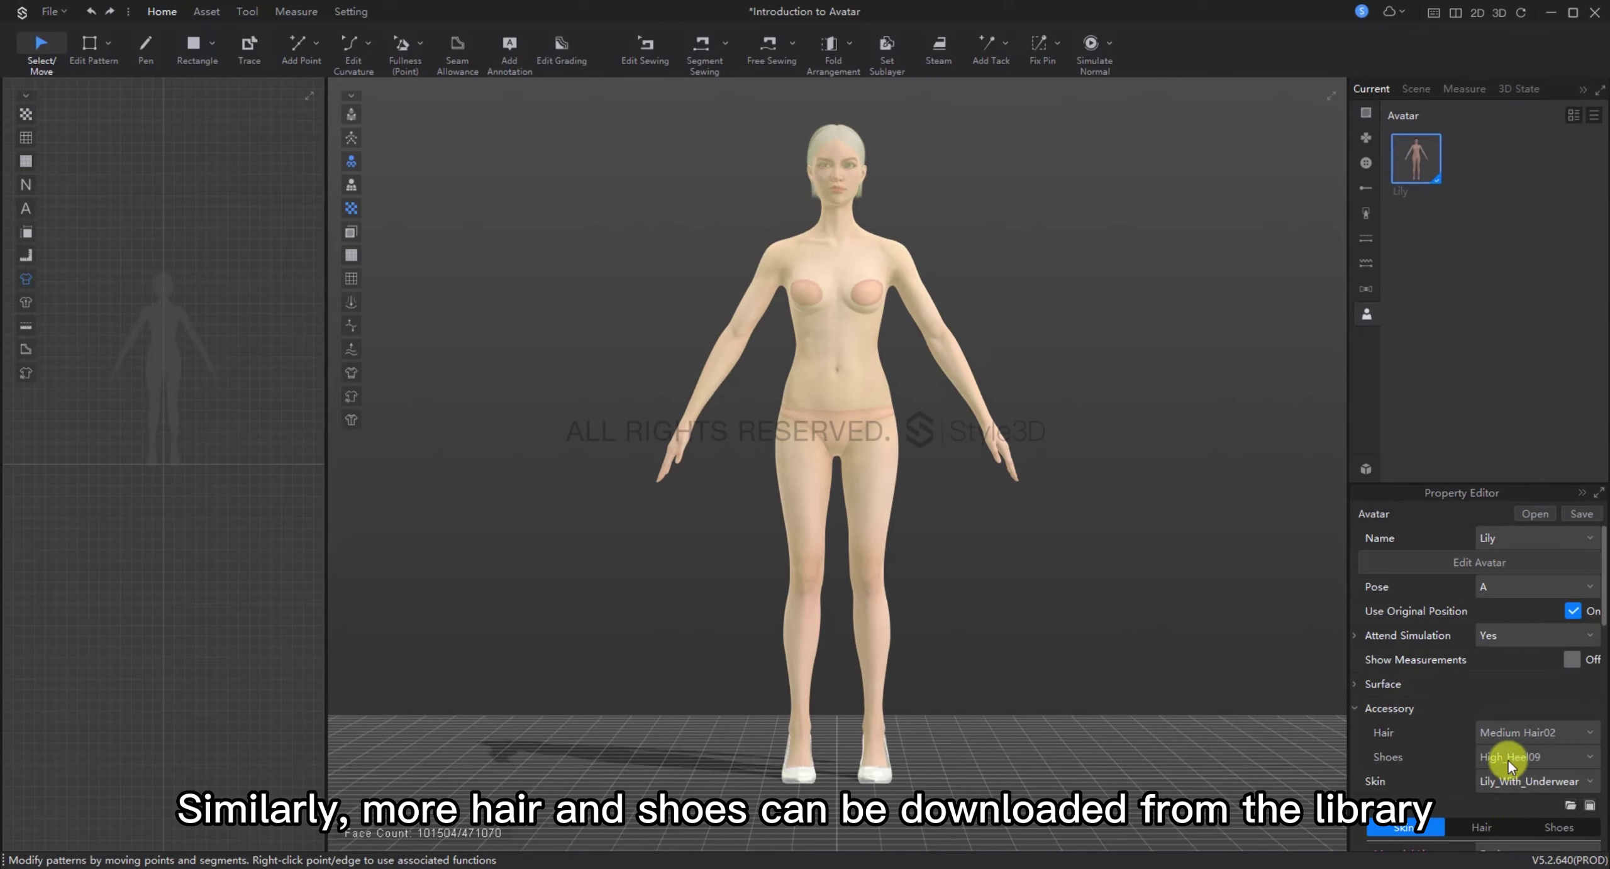
pyautogui.click(1508, 757)
pyautogui.click(1499, 860)
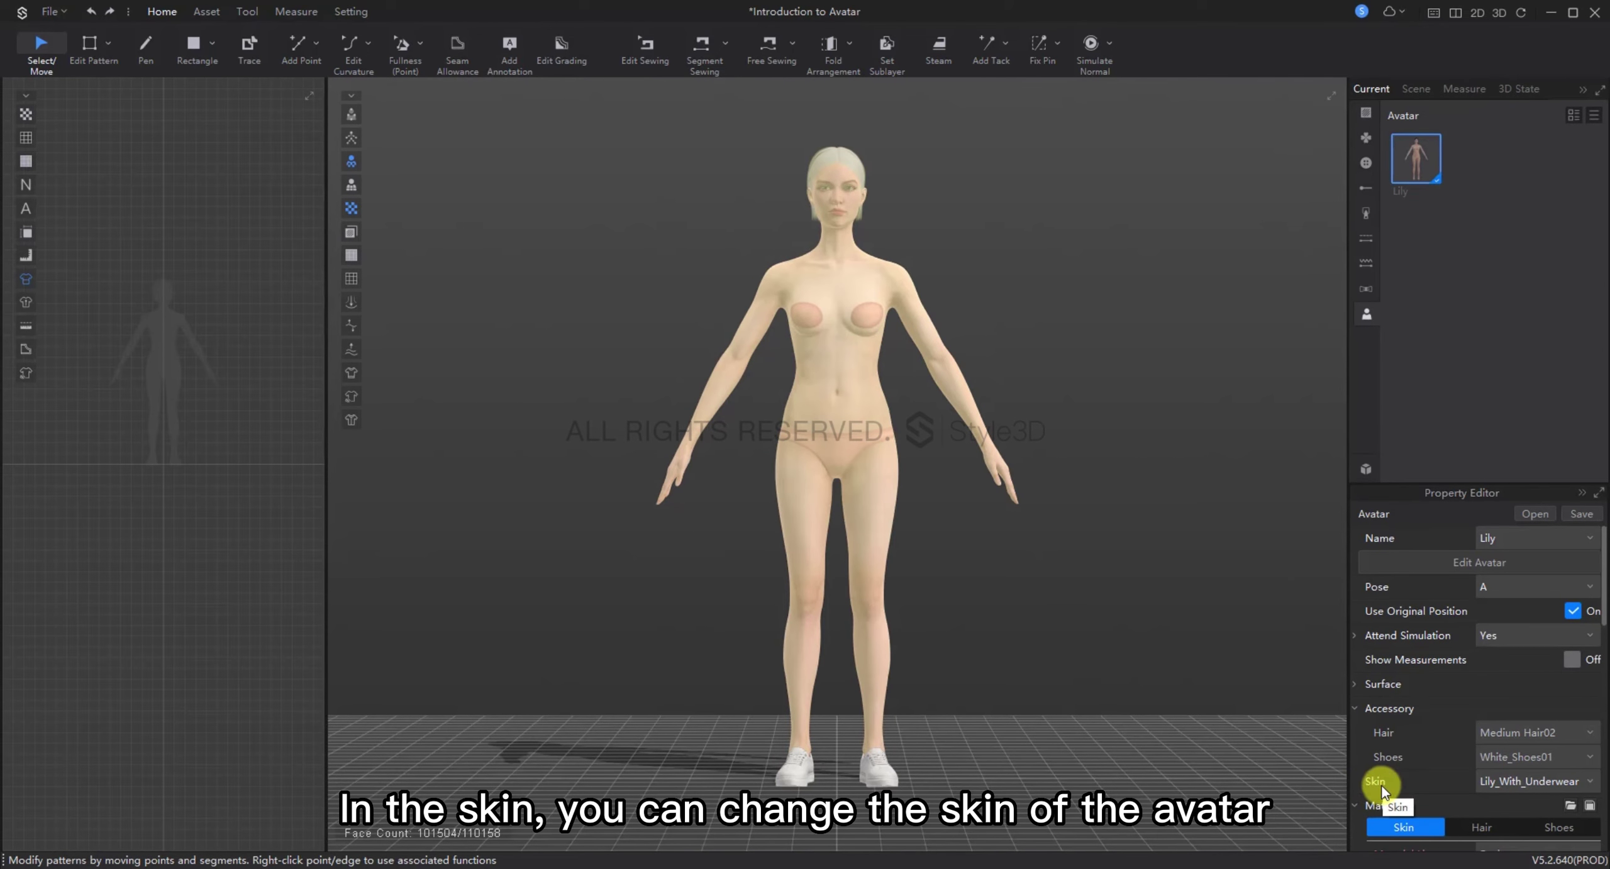
# Step: Replace Lily's Lily_With_Underwear skin with the Naomi_With_Underwear skin
pyautogui.click(1515, 785)
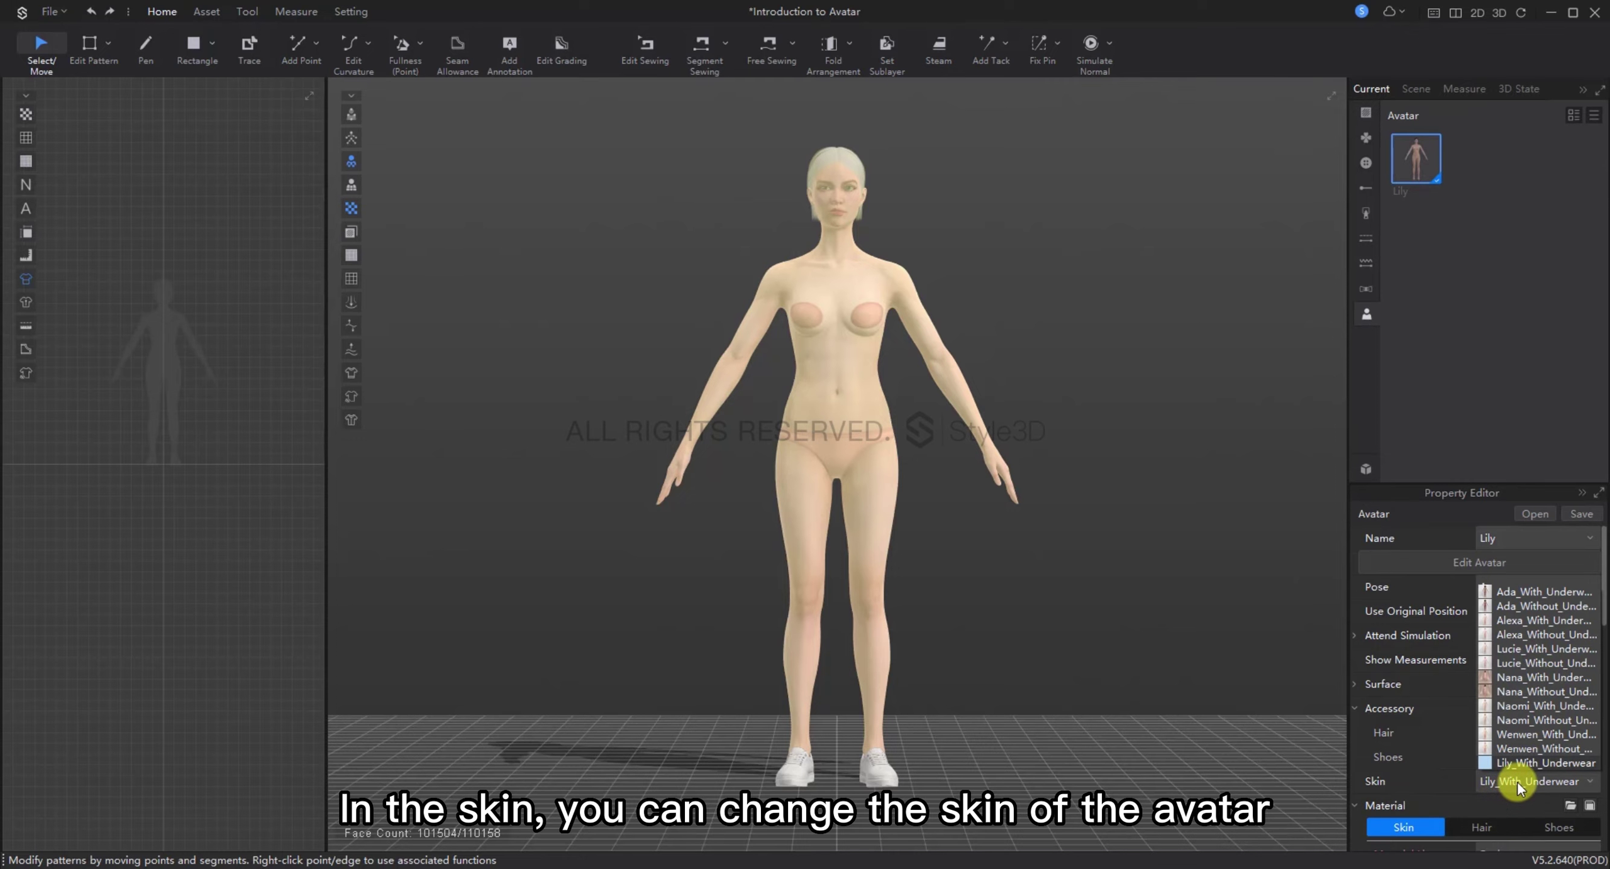
pyautogui.moveTo(1500, 680)
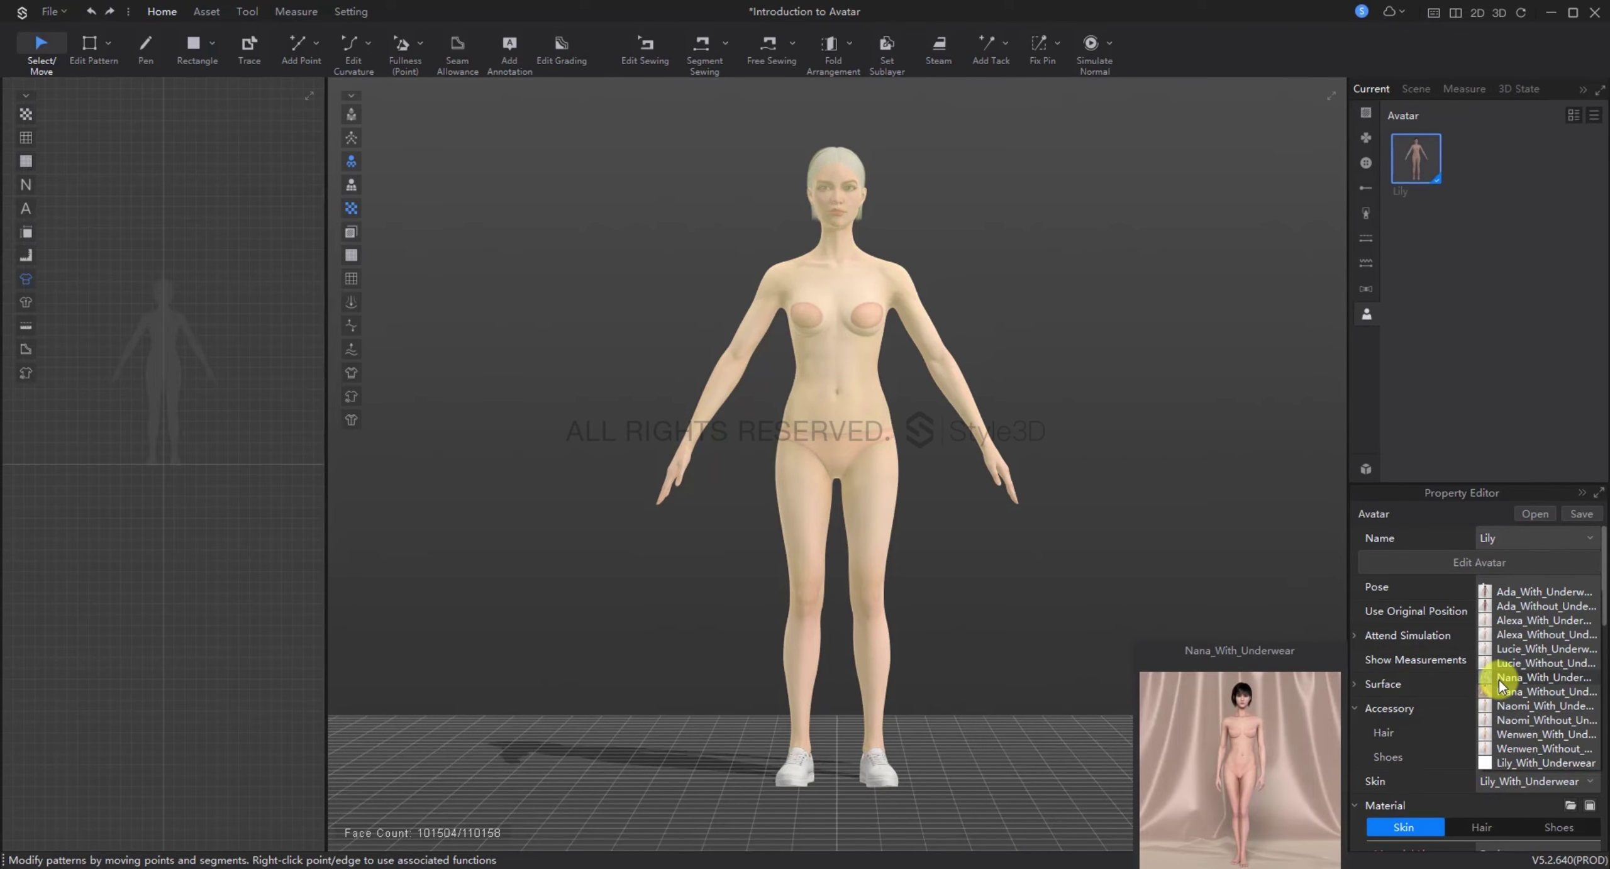
pyautogui.click(1536, 706)
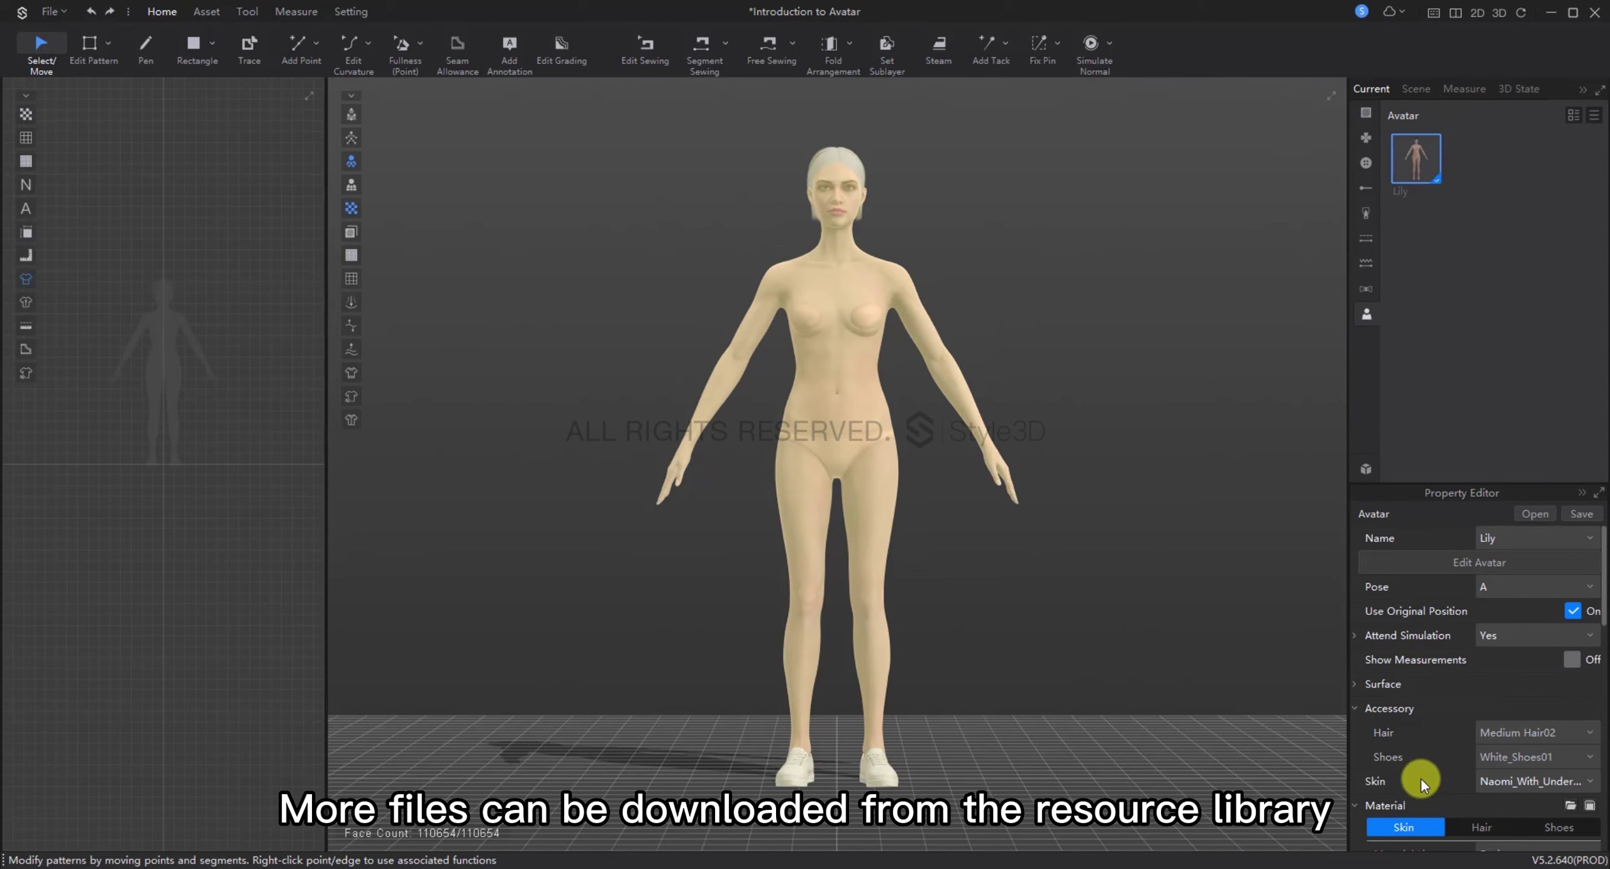
# Step: Give Lily's Hair material the Cyan 1 colour and the Metal render type
pyautogui.scroll(-1, 1422, 779)
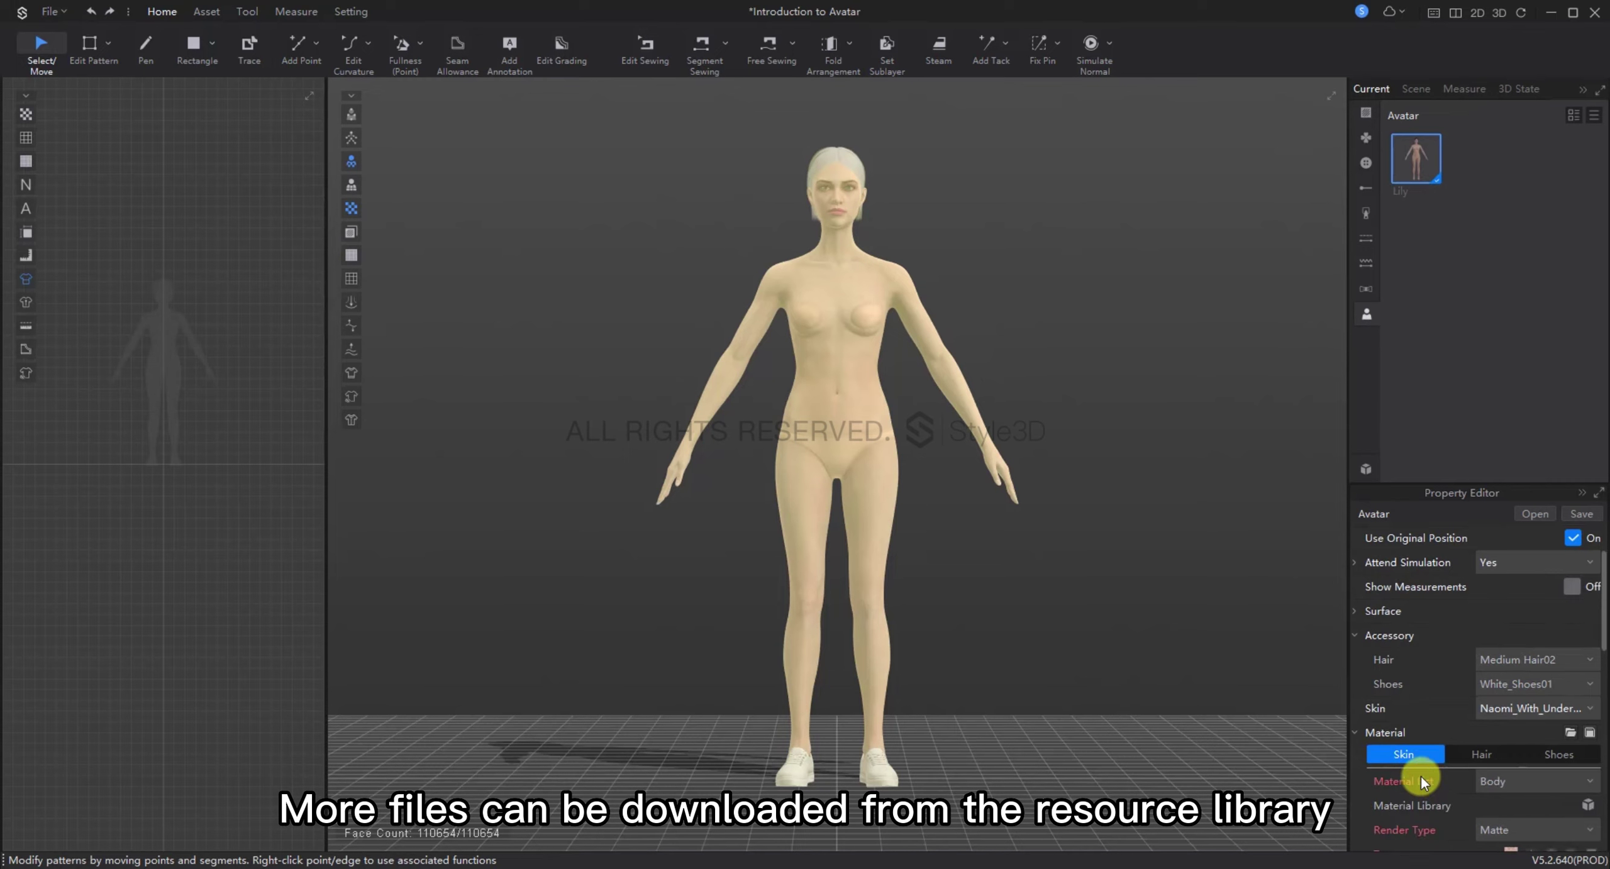
pyautogui.scroll(-1, 1421, 776)
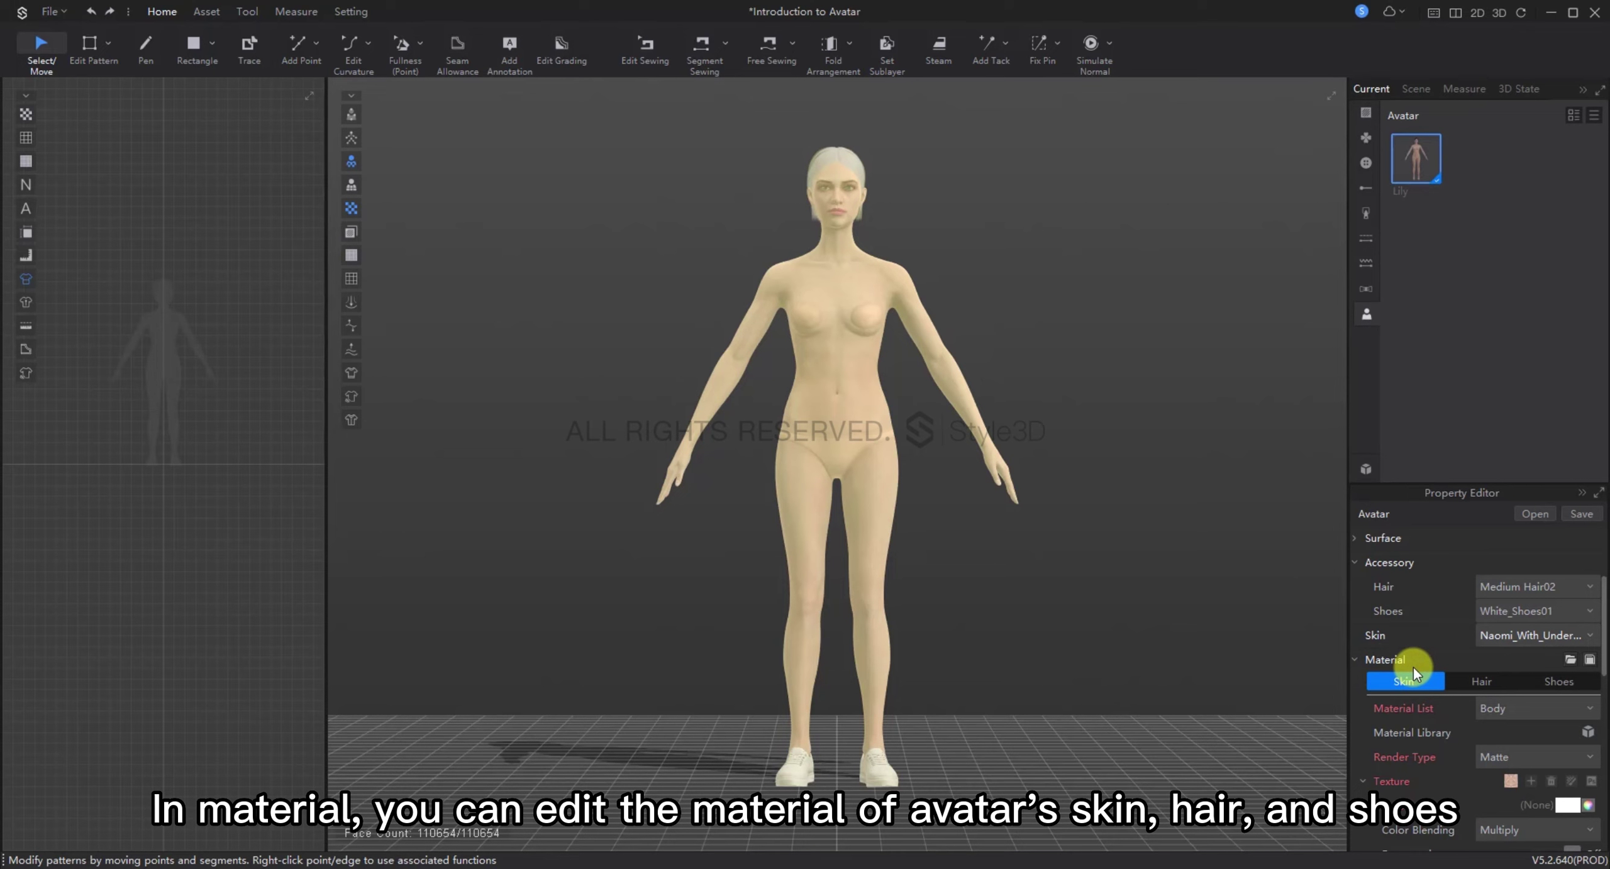
pyautogui.click(1480, 682)
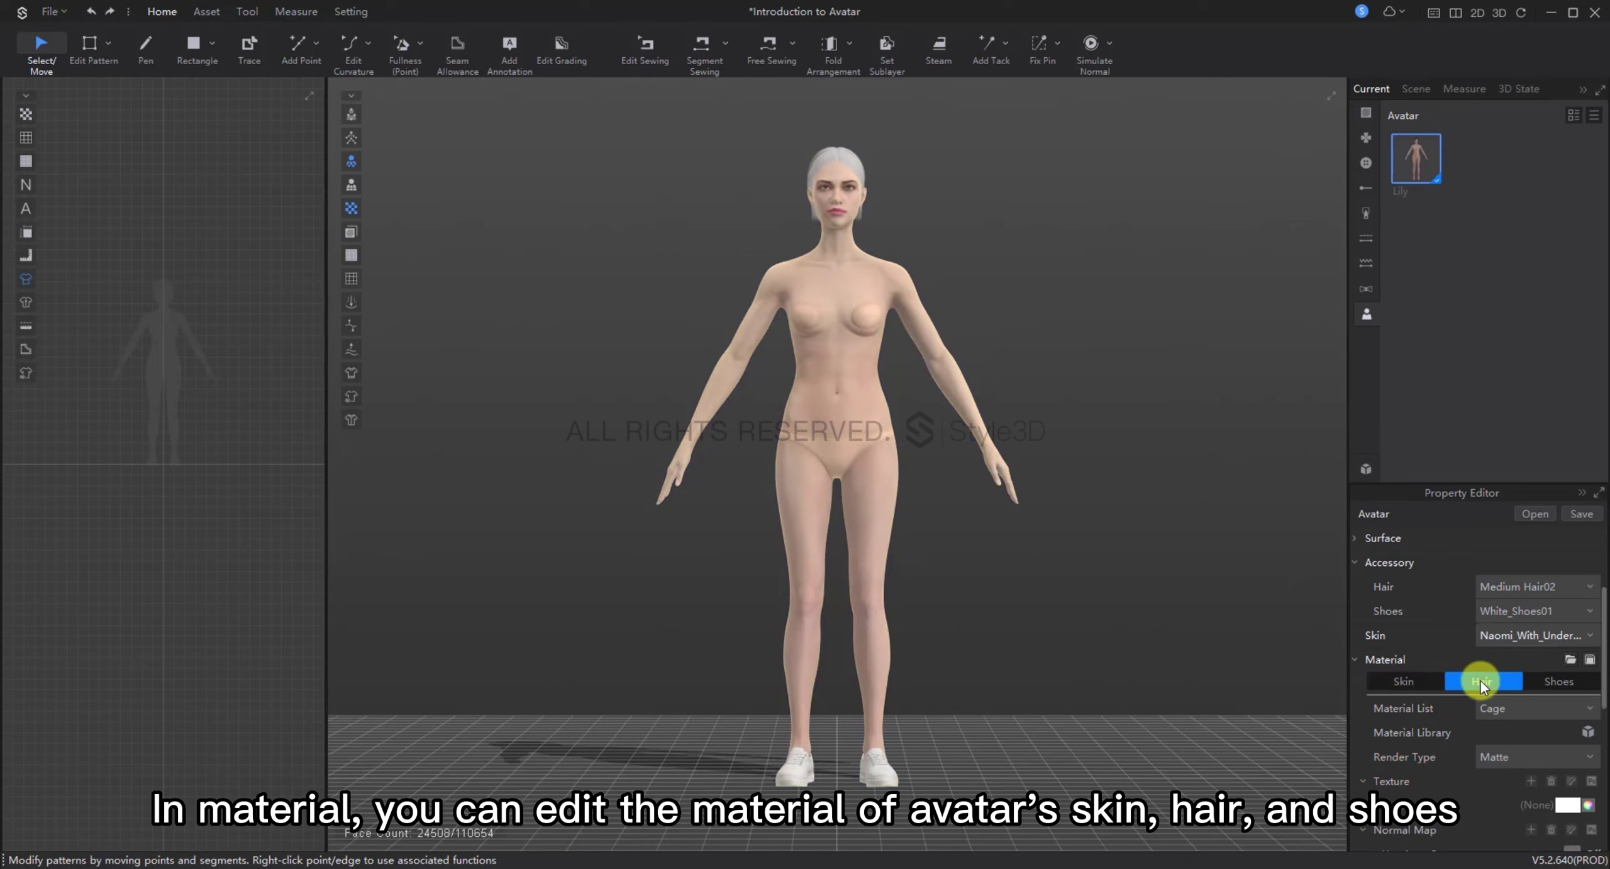
pyautogui.click(1533, 707)
pyautogui.click(1527, 740)
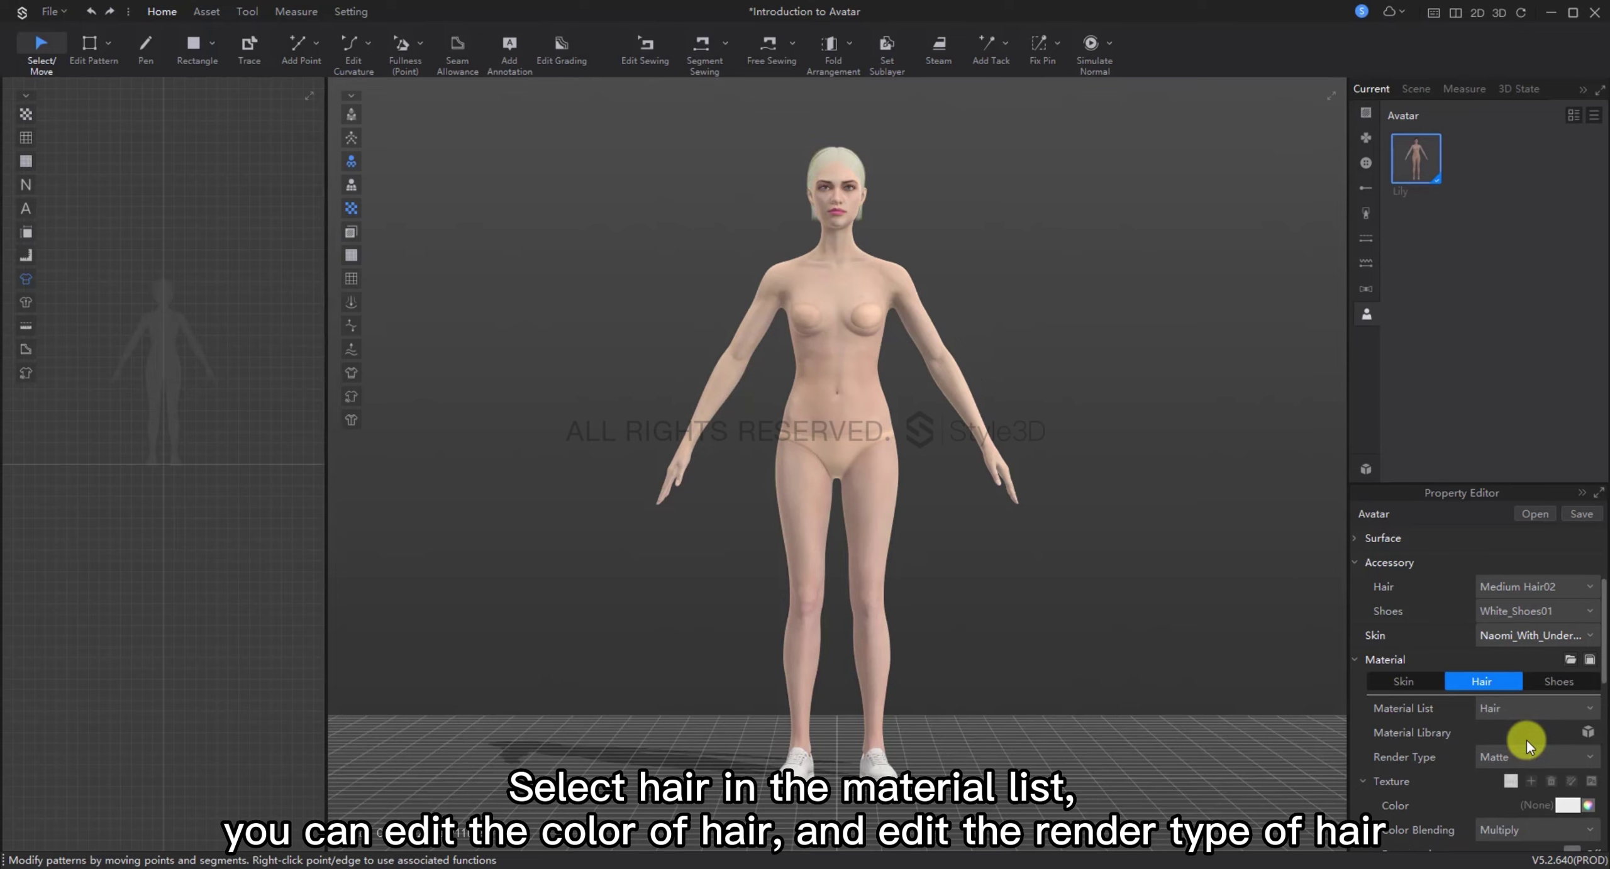
pyautogui.click(1566, 808)
pyautogui.click(672, 593)
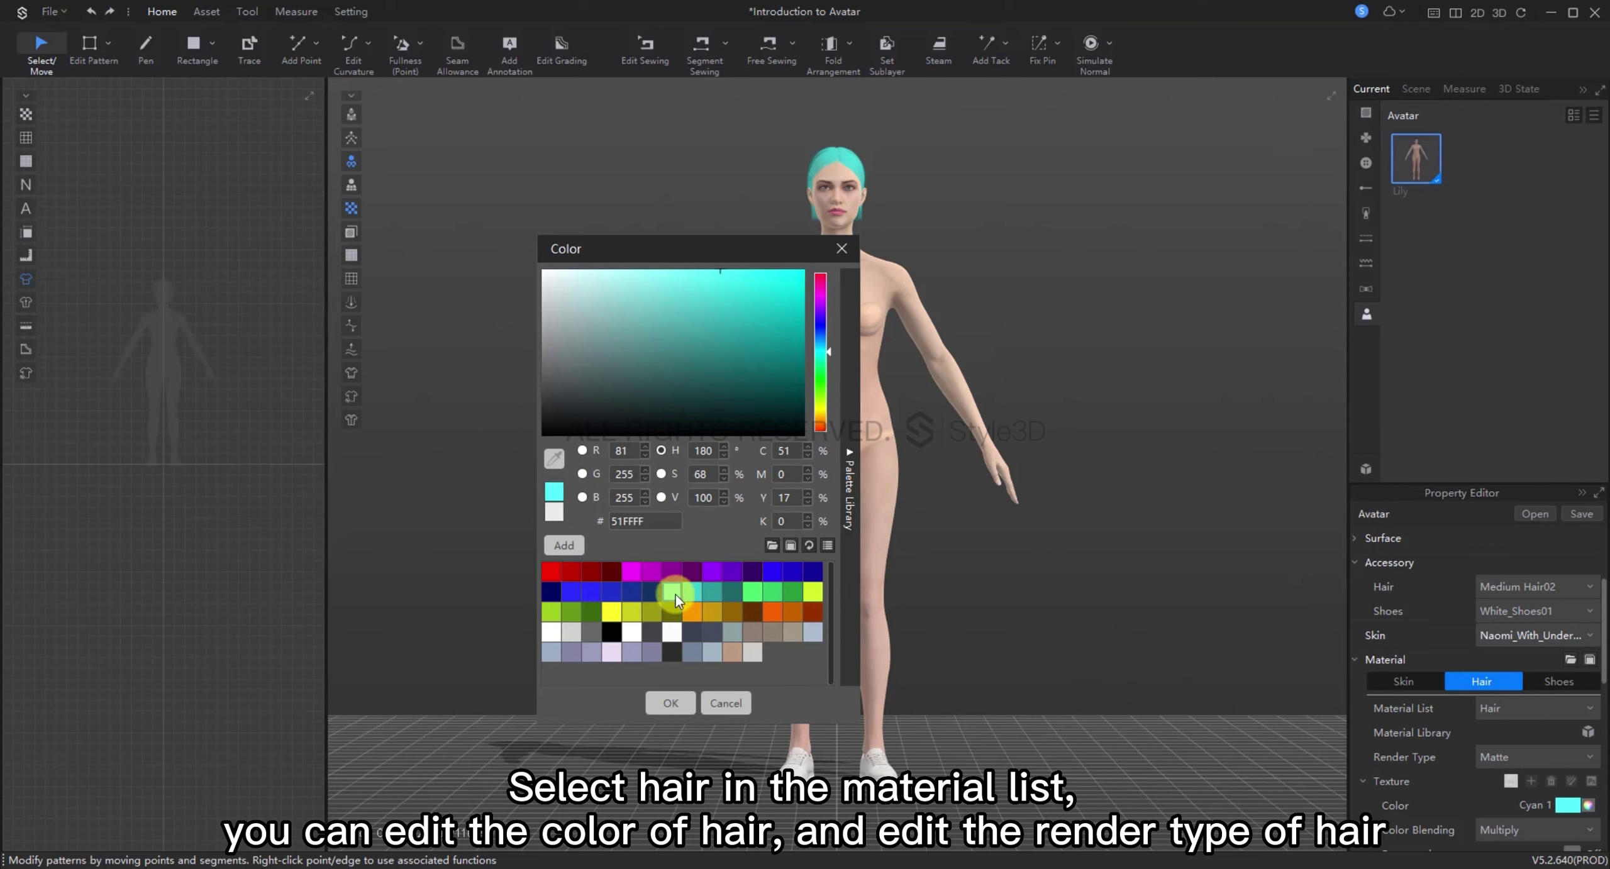
pyautogui.click(669, 700)
pyautogui.scroll(5, 866, 233)
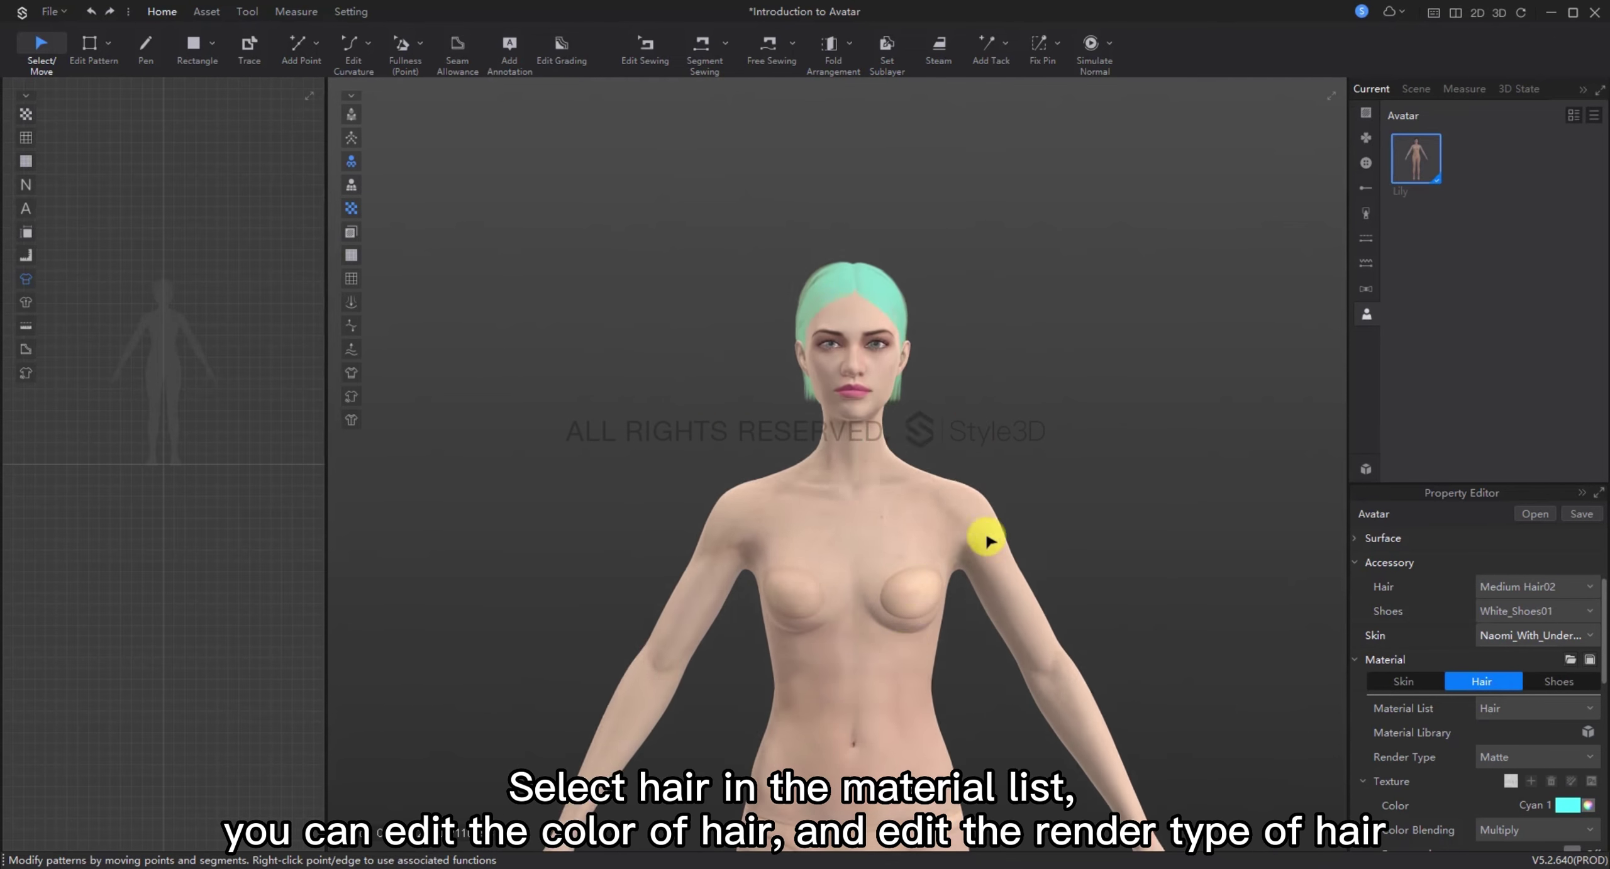
pyautogui.click(1507, 757)
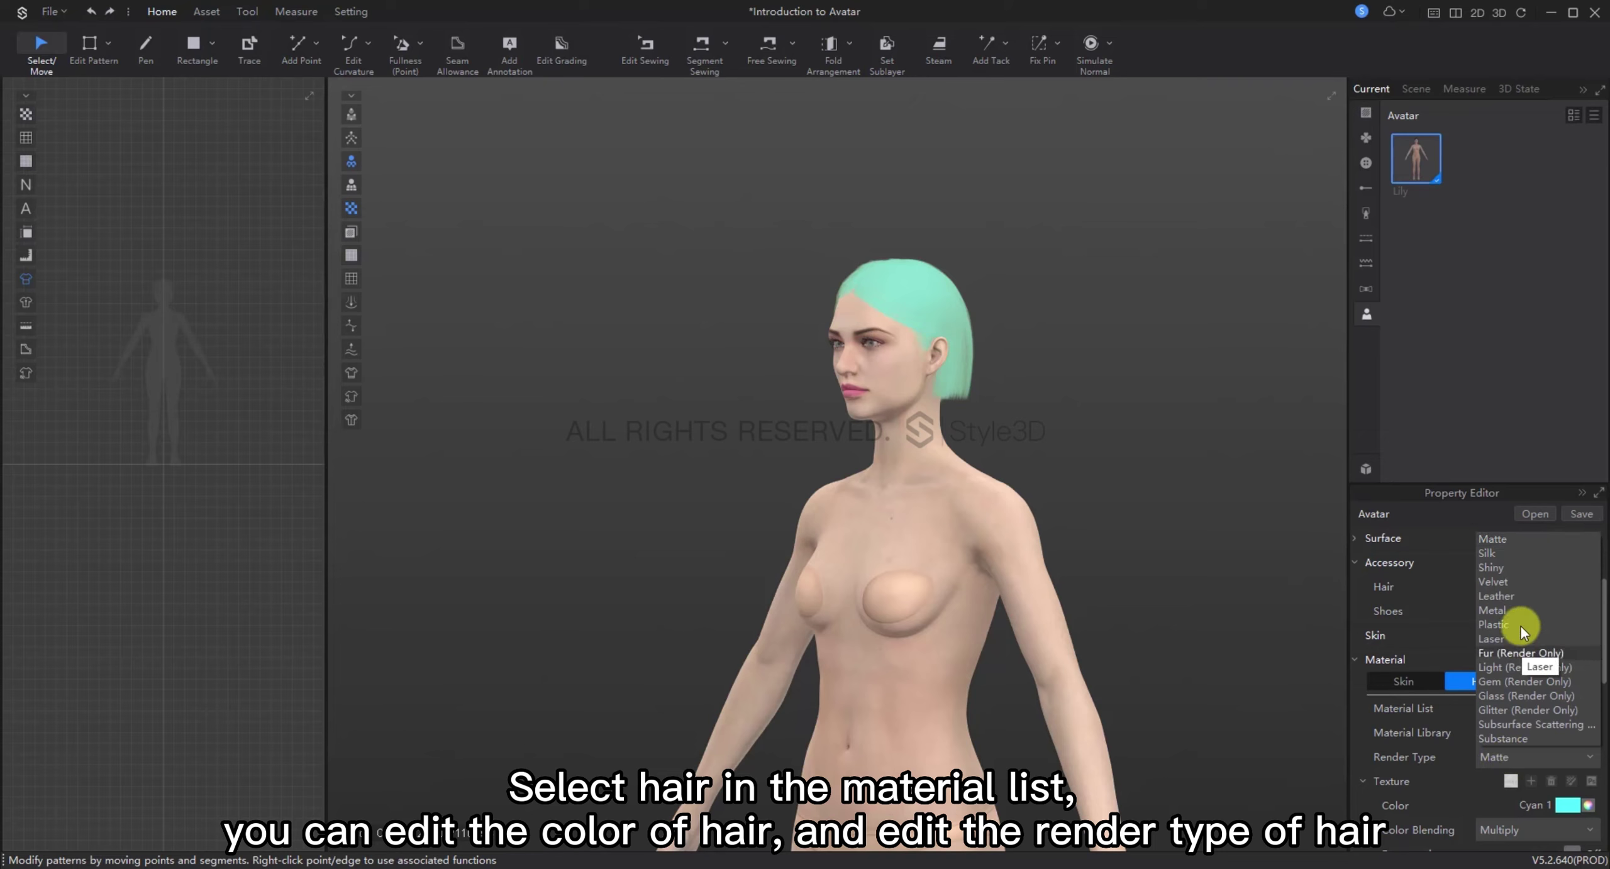
pyautogui.click(1492, 610)
# Step: Colour Lily's shoes violet, then deselect the avatar
pyautogui.scroll(3, 977, 388)
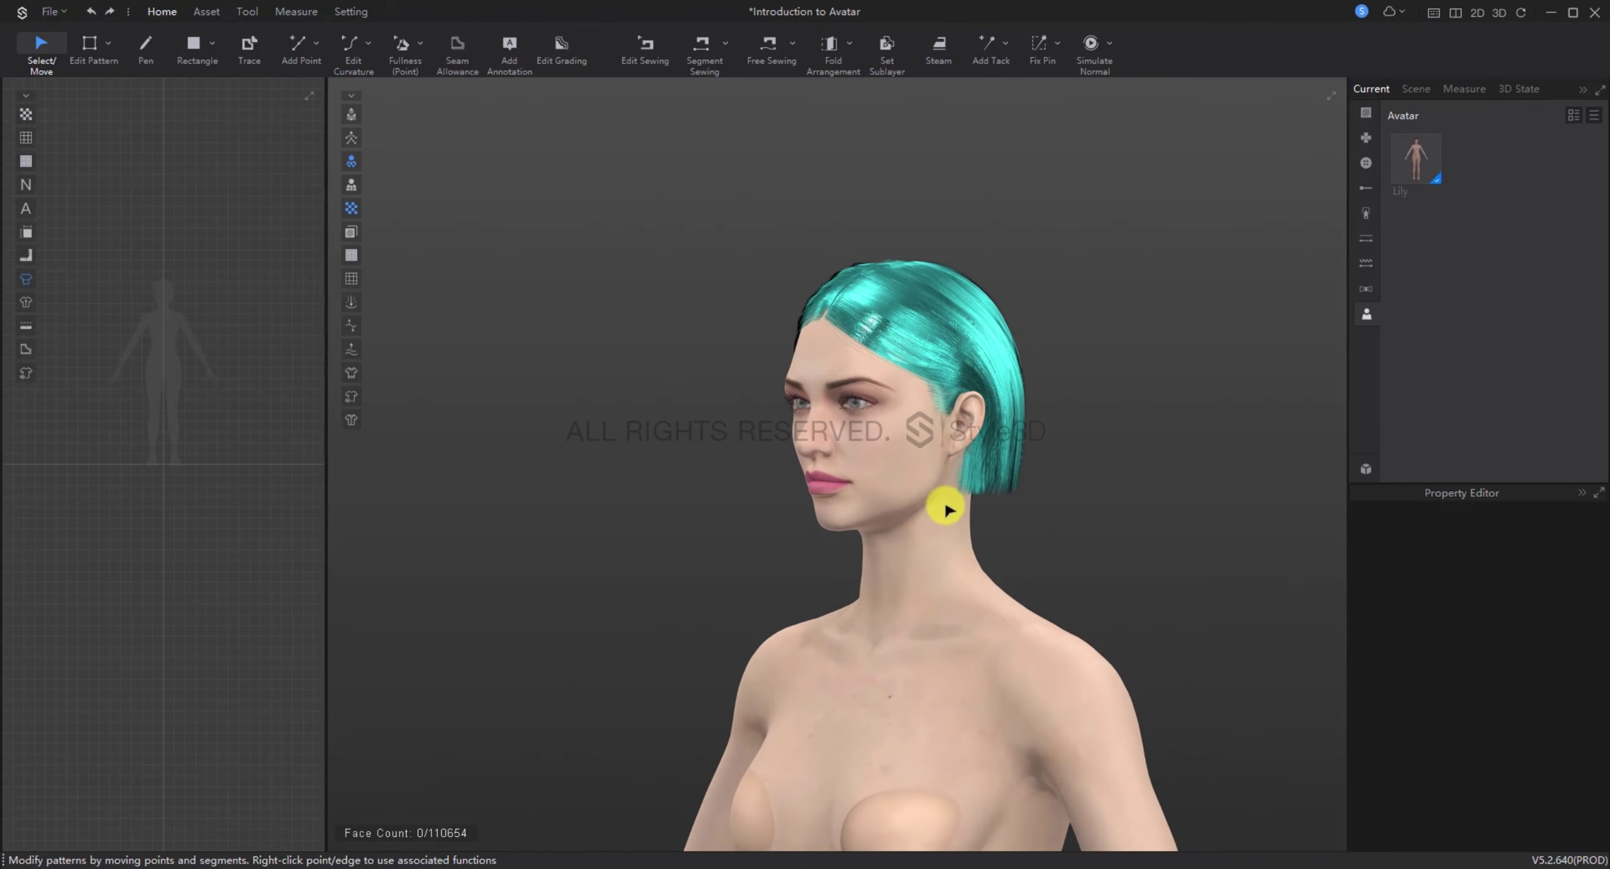
pyautogui.click(1559, 682)
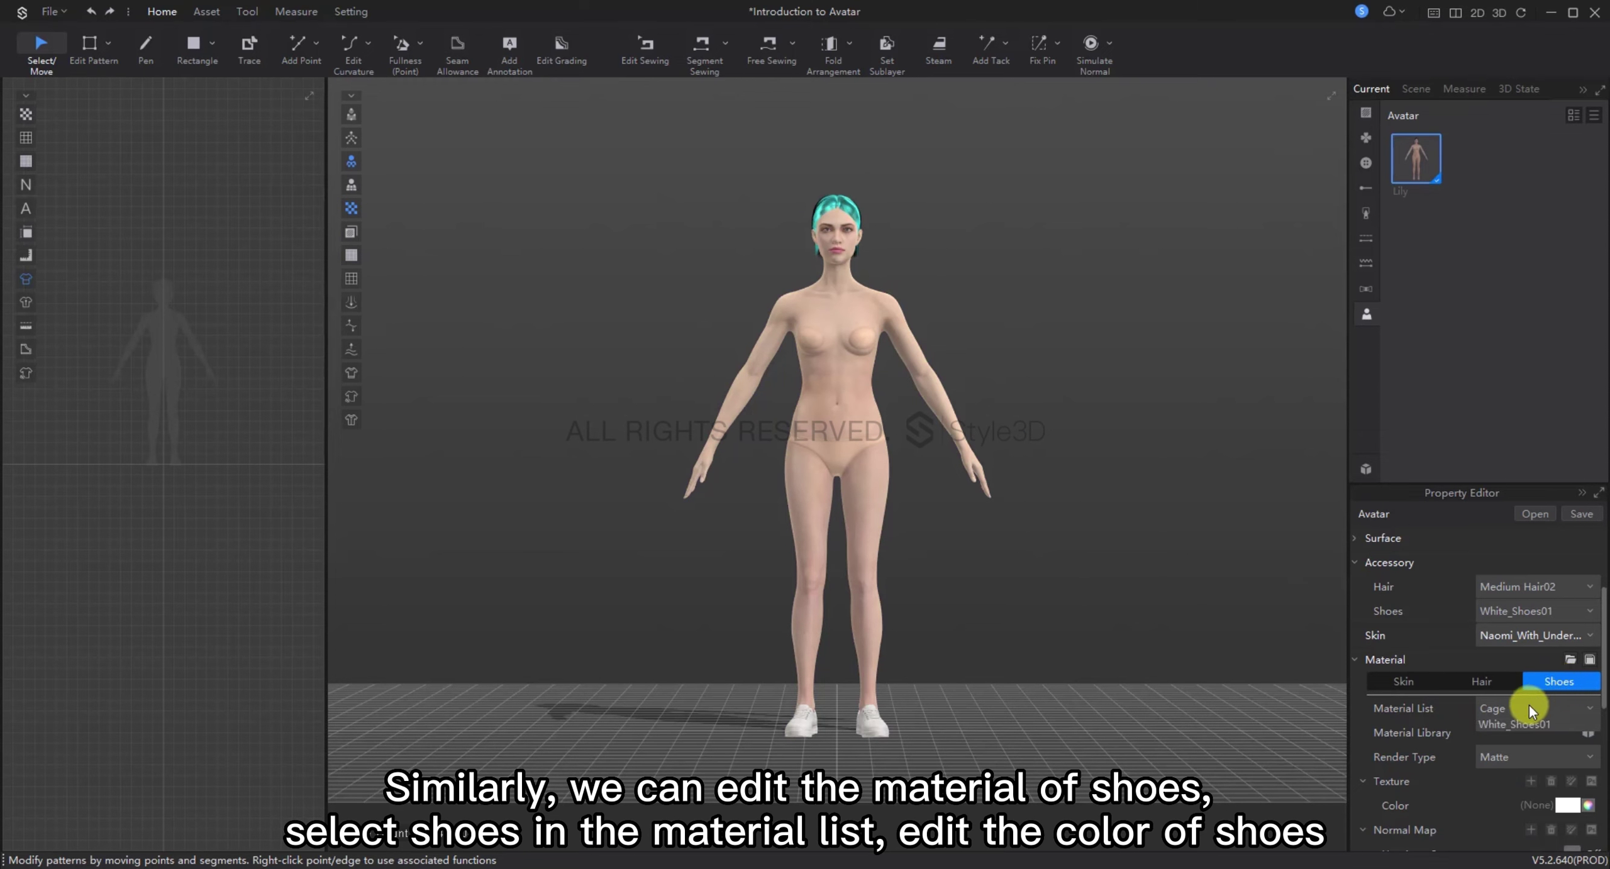
pyautogui.click(1543, 802)
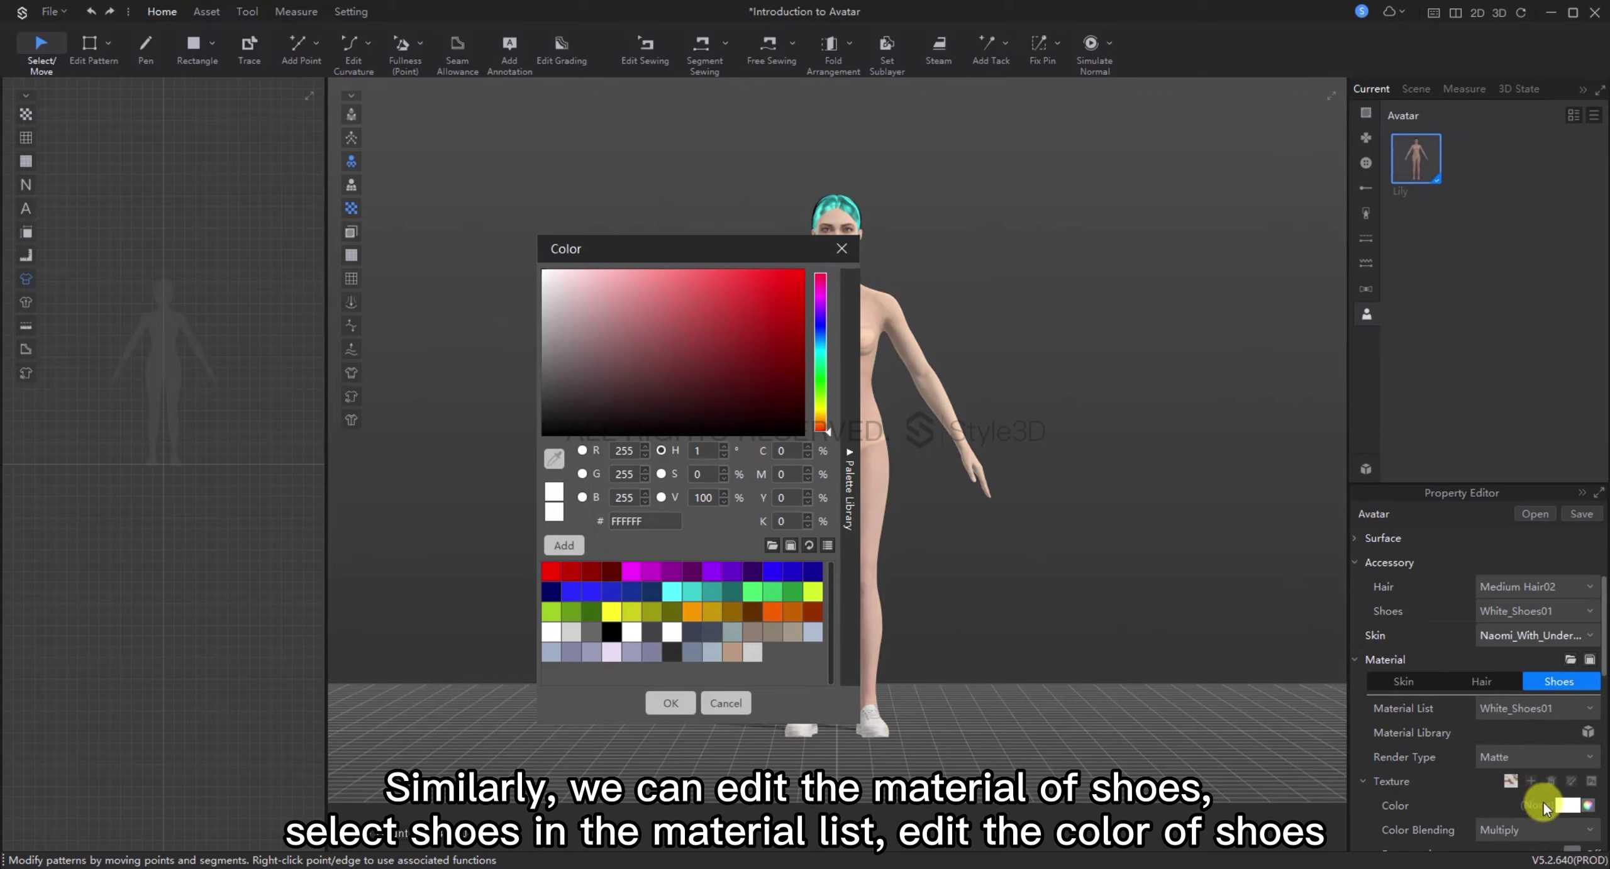
pyautogui.moveTo(771, 251); pyautogui.dragTo(1180, 285)
pyautogui.click(1140, 610)
pyautogui.click(1078, 731)
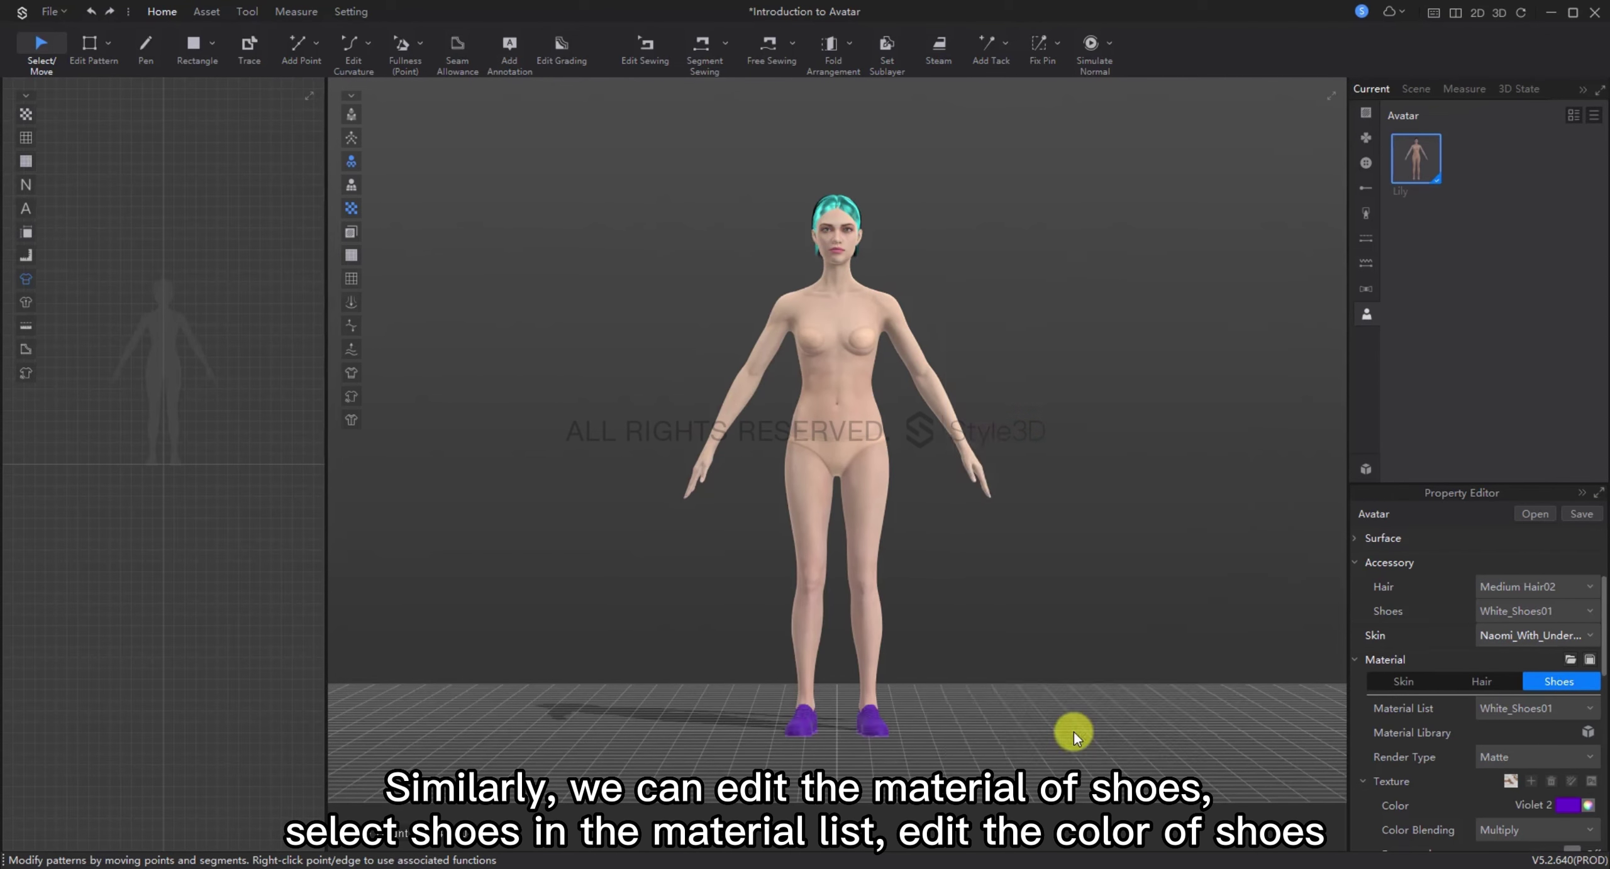
pyautogui.click(985, 718)
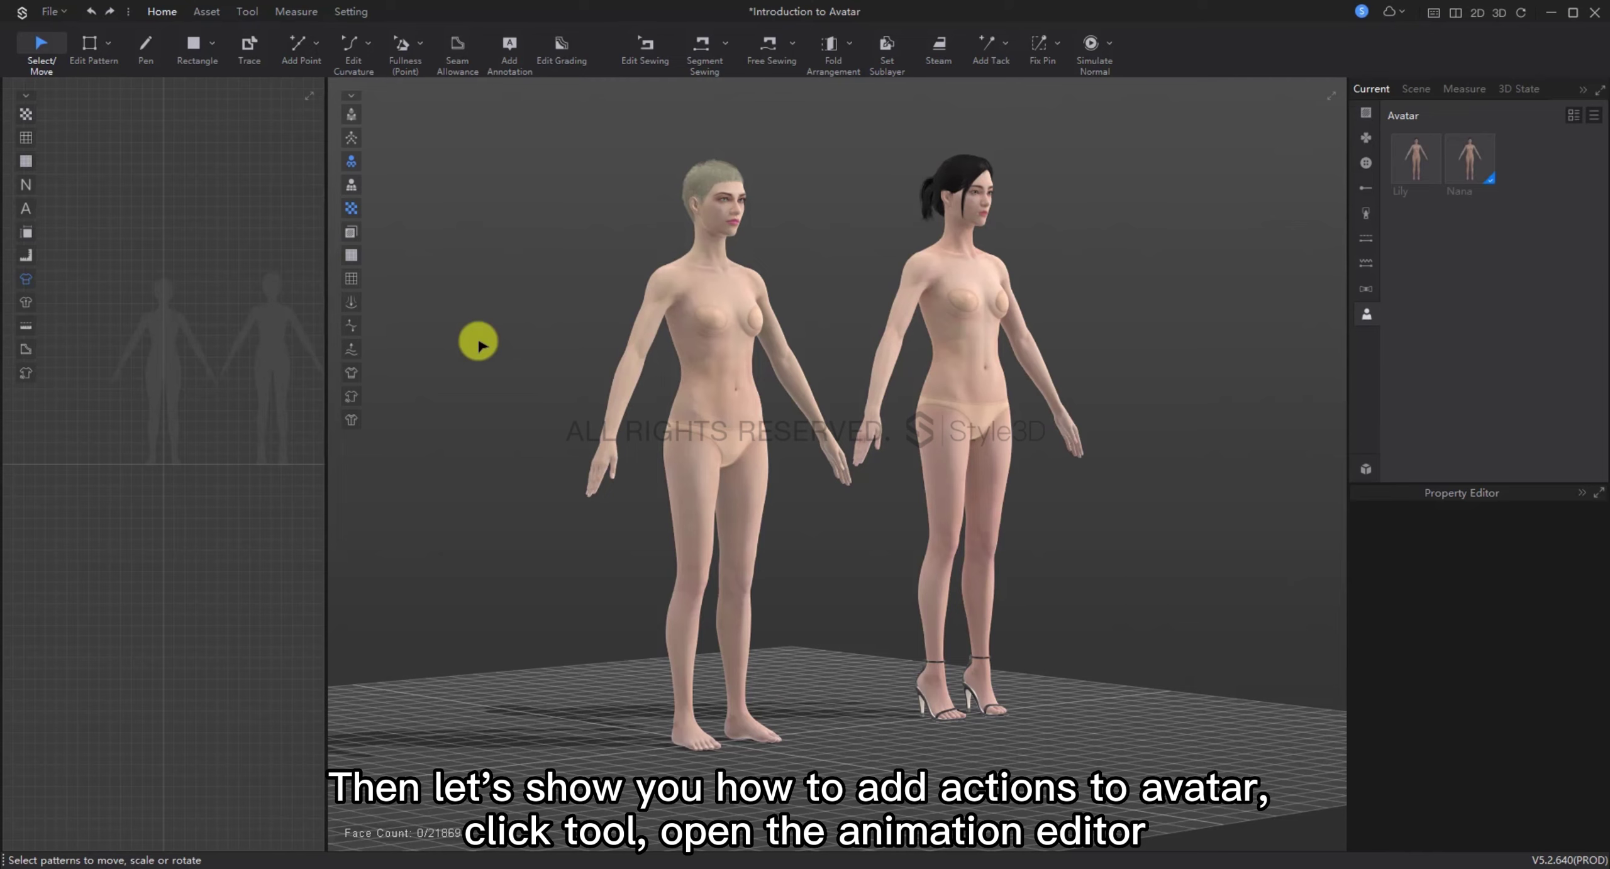
# Step: In the Animation Editor, add the Walkl preset motion to Lily's track
pyautogui.click(239, 22)
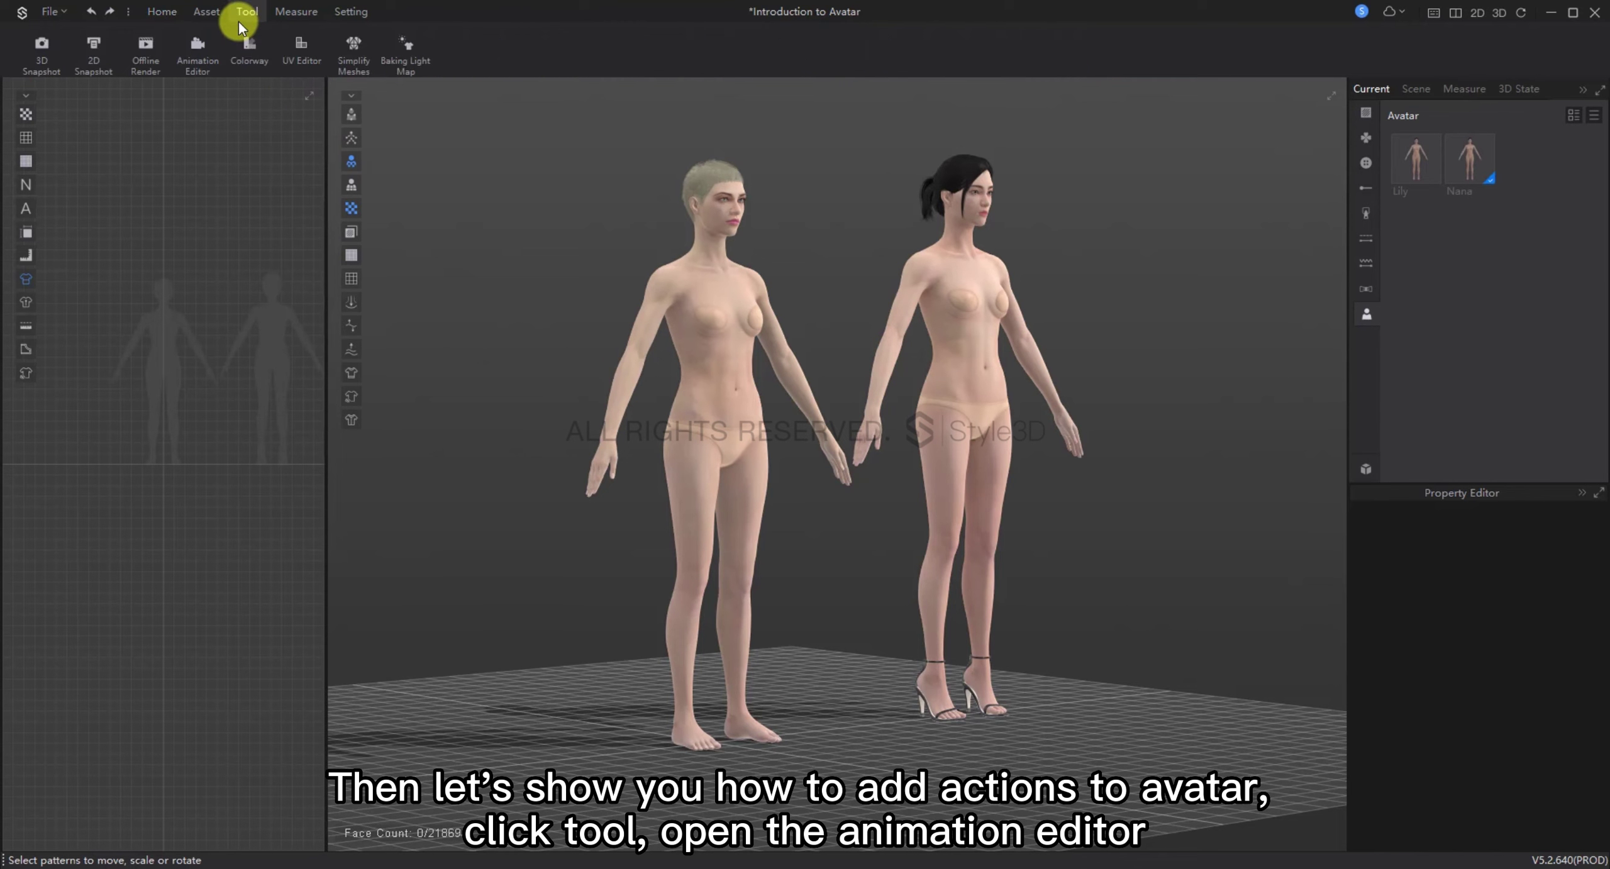
pyautogui.click(208, 71)
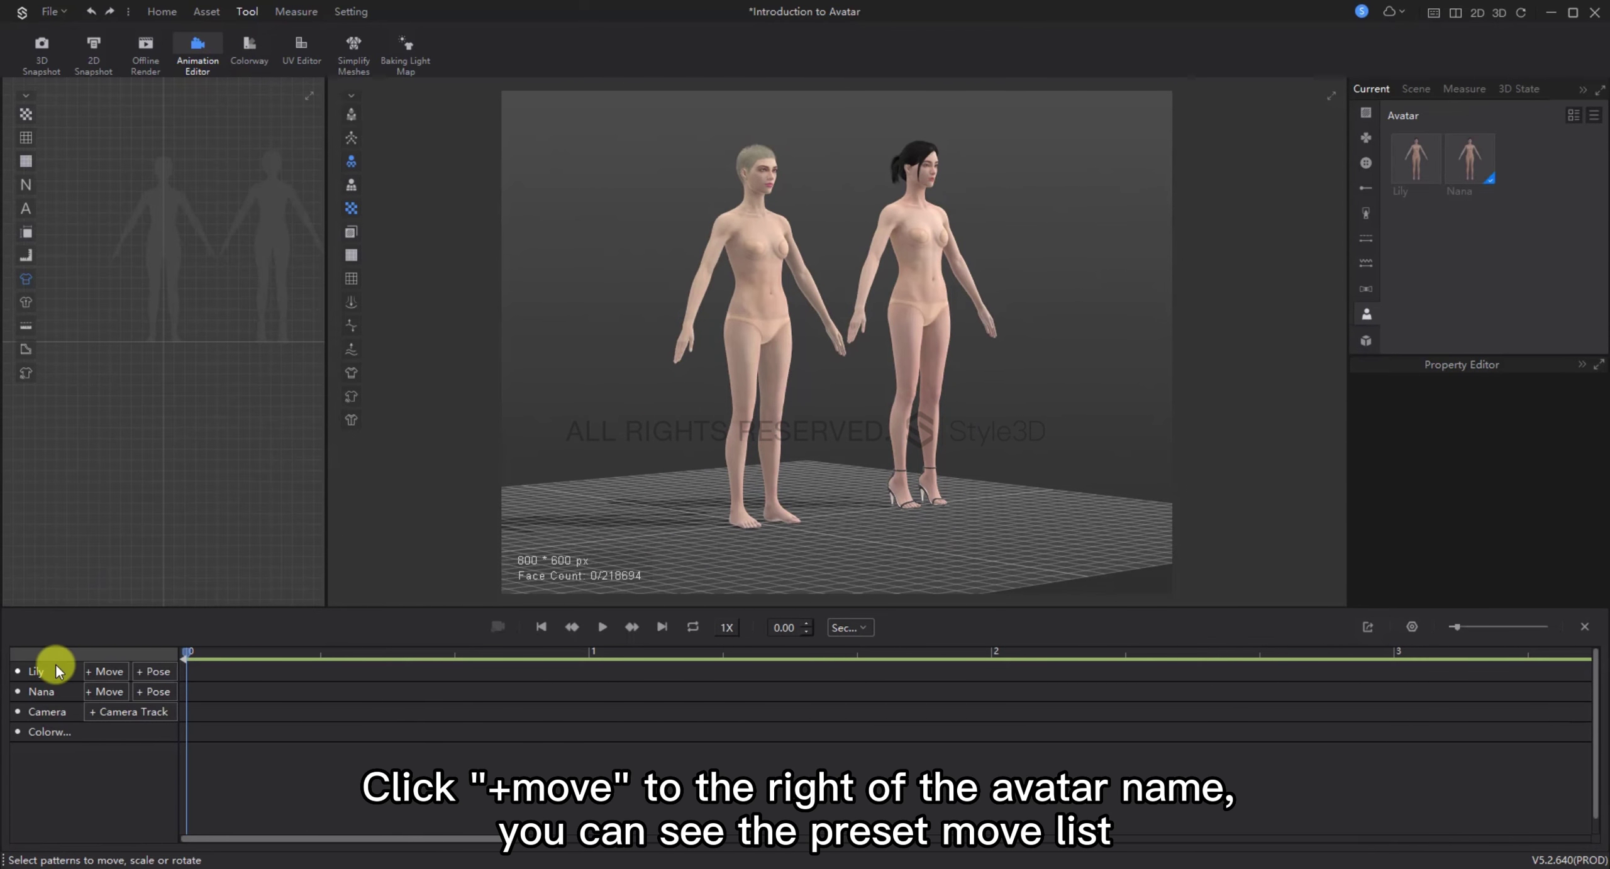
pyautogui.click(106, 674)
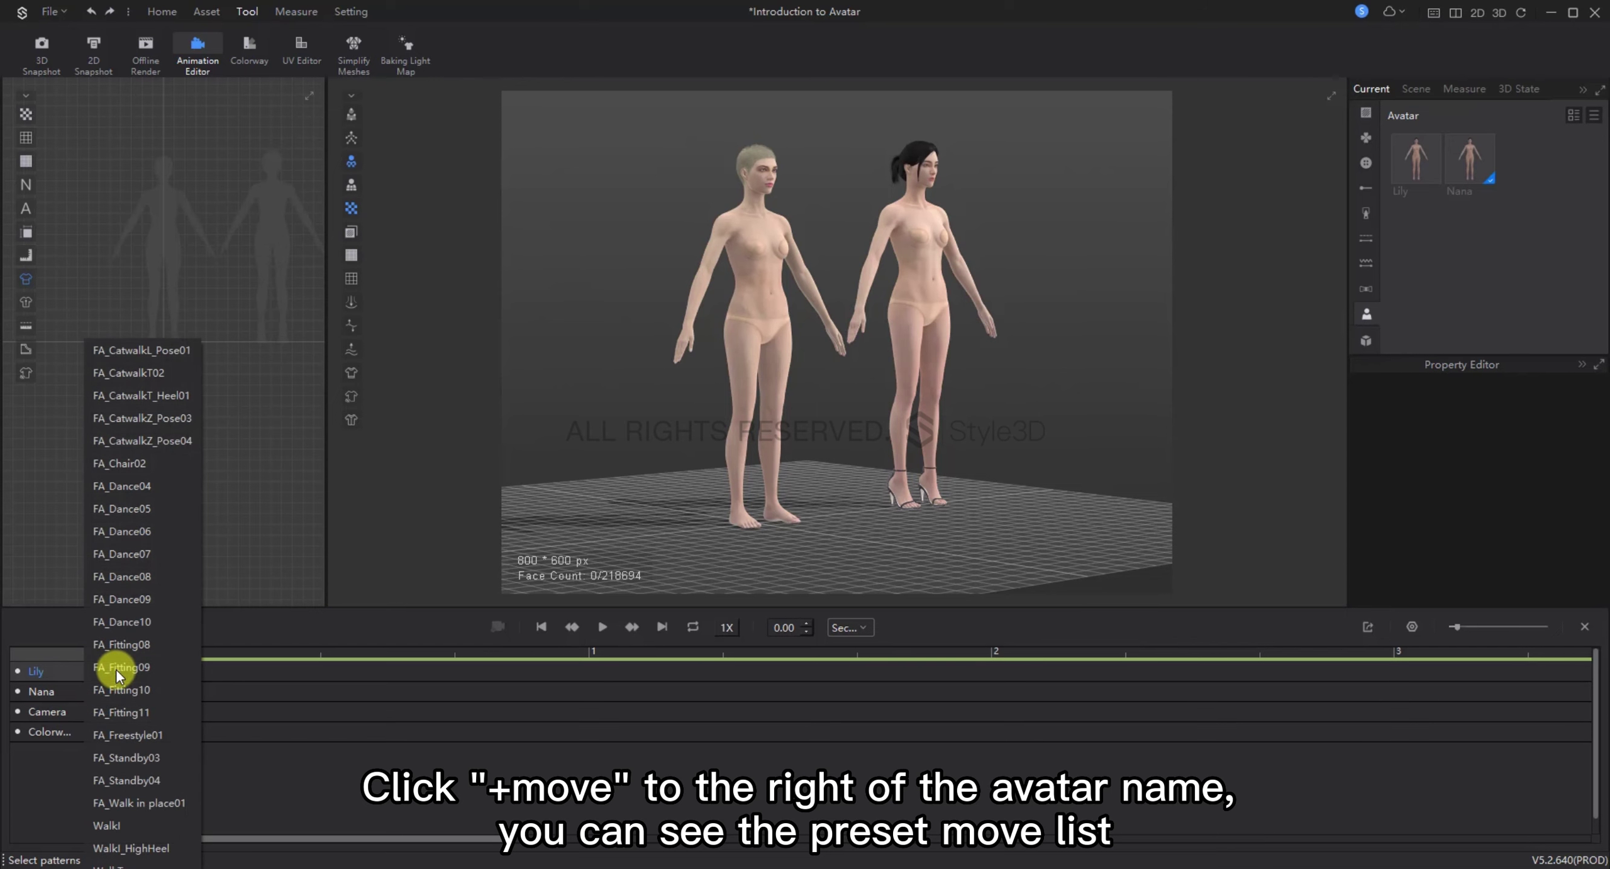
pyautogui.moveTo(154, 806)
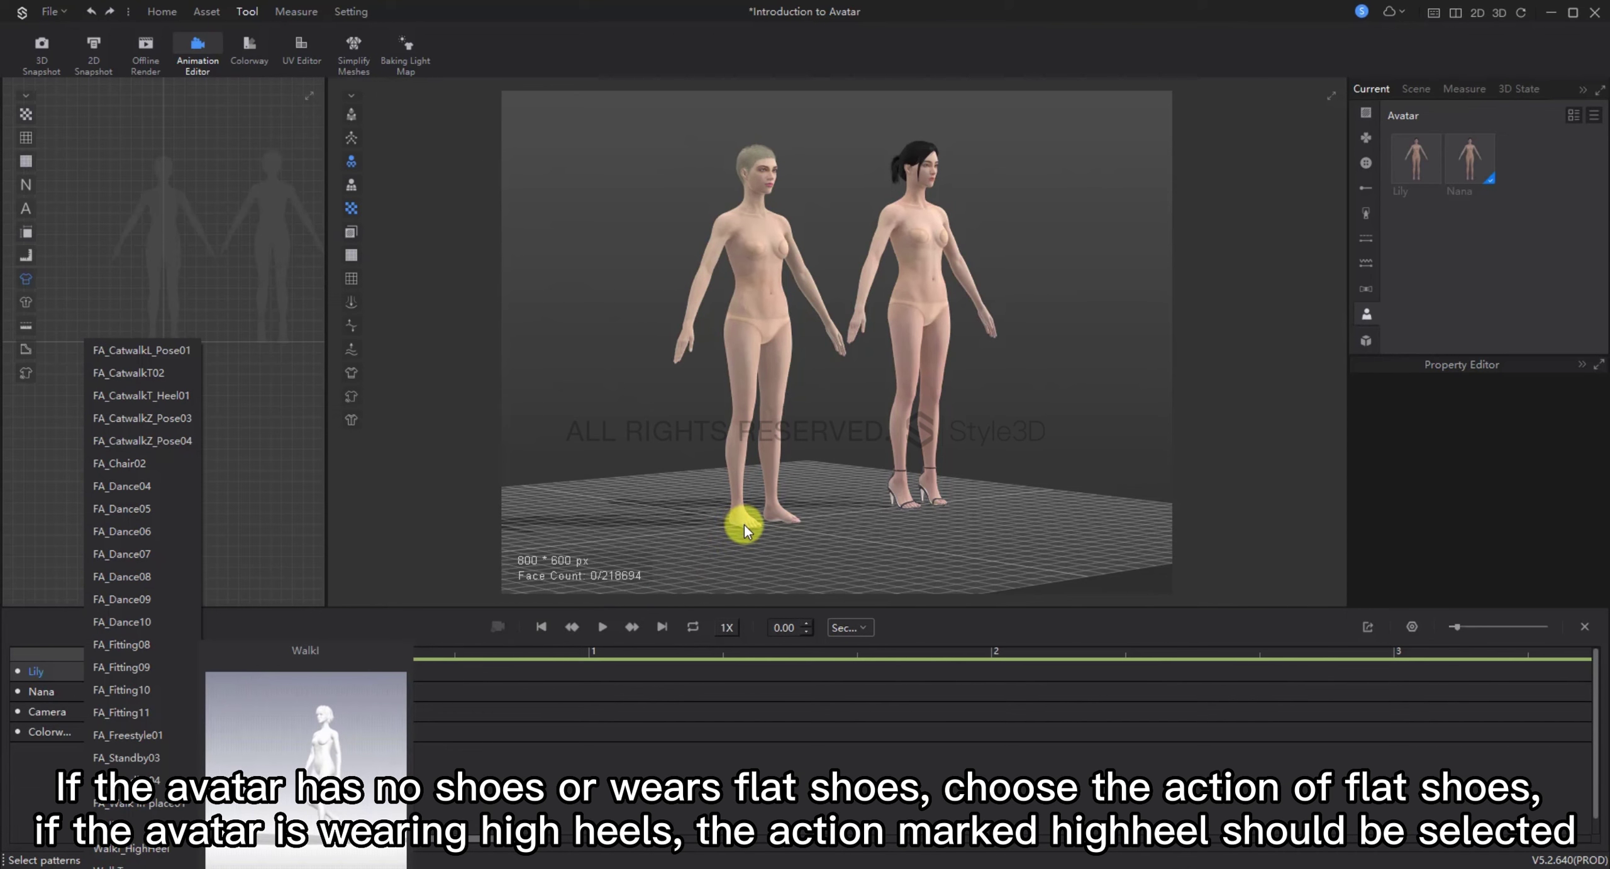
pyautogui.click(121, 823)
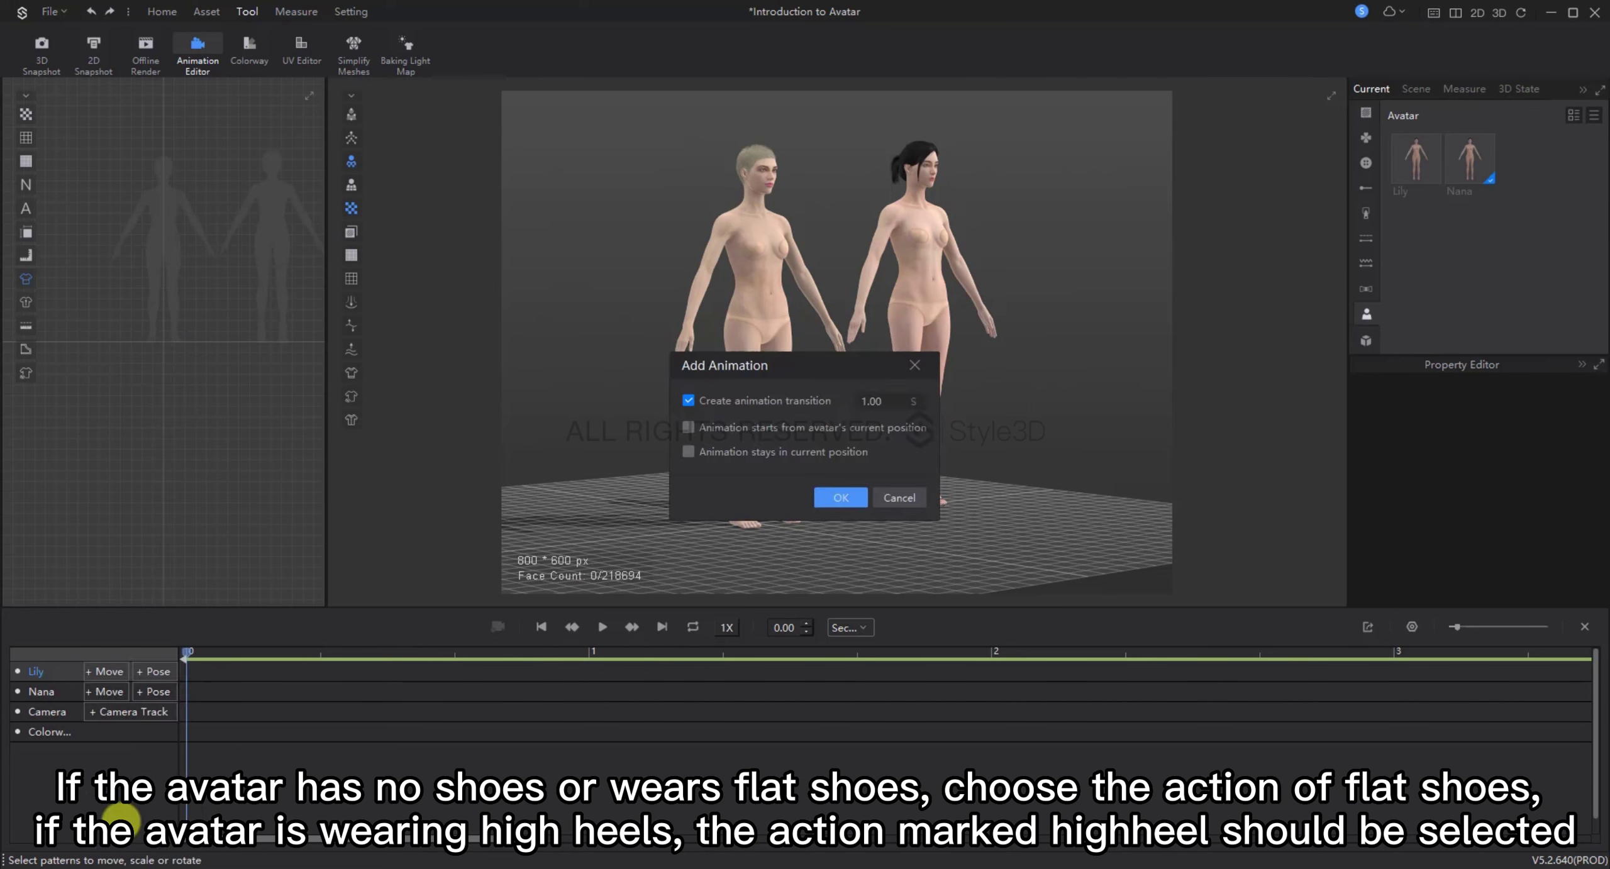
pyautogui.click(841, 499)
# Step: Add the Walkl_HighHeel motion to Nana's track and play the animation
pyautogui.click(926, 299)
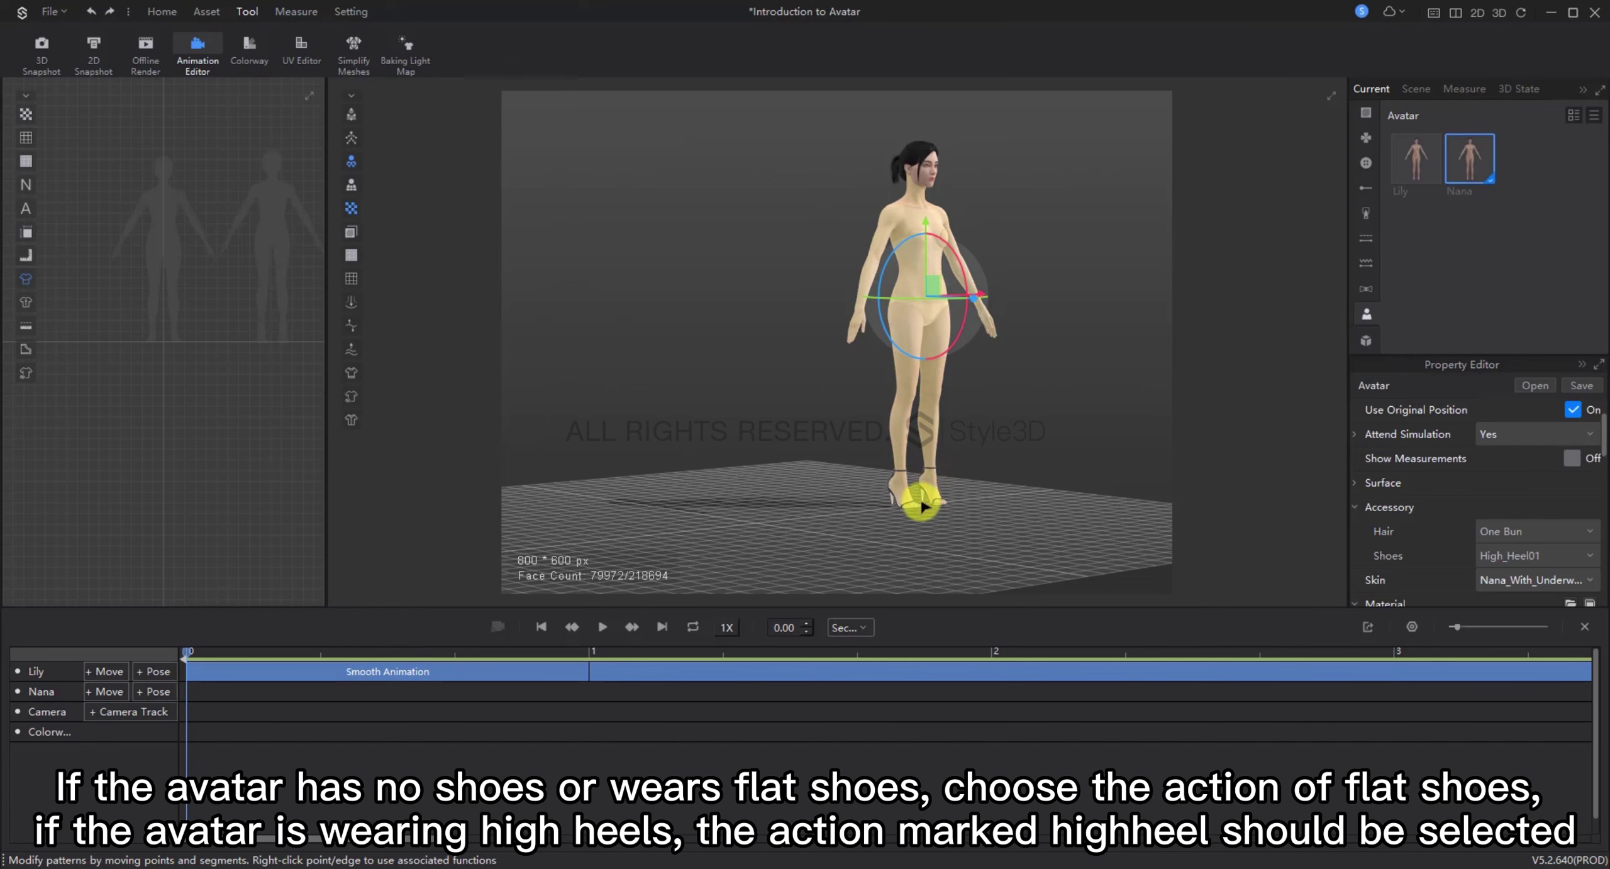
pyautogui.click(112, 691)
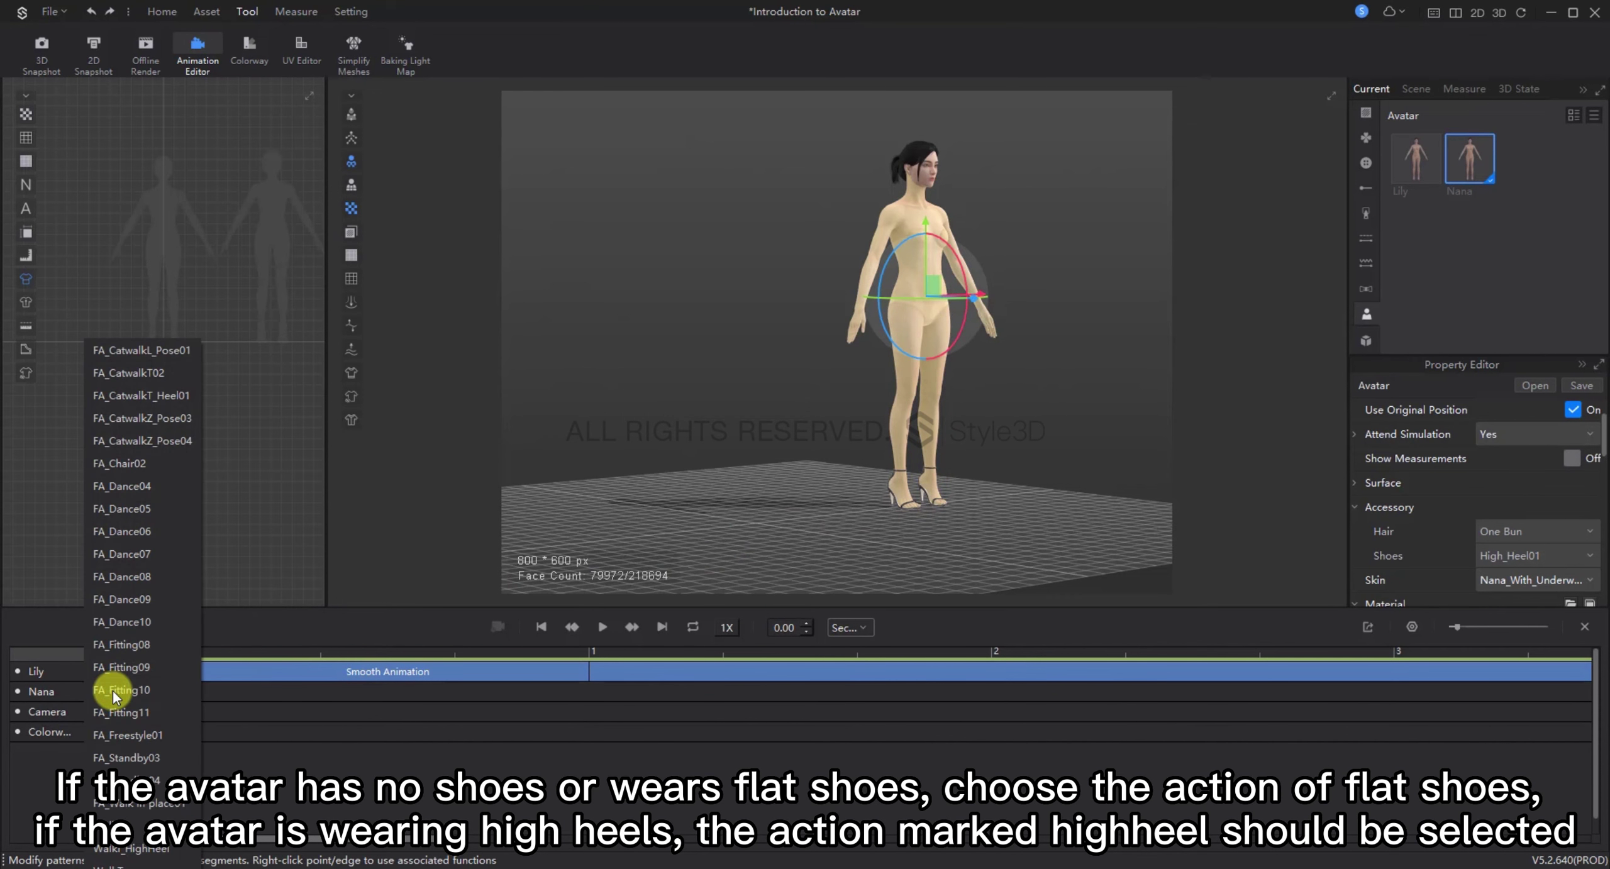
pyautogui.click(132, 856)
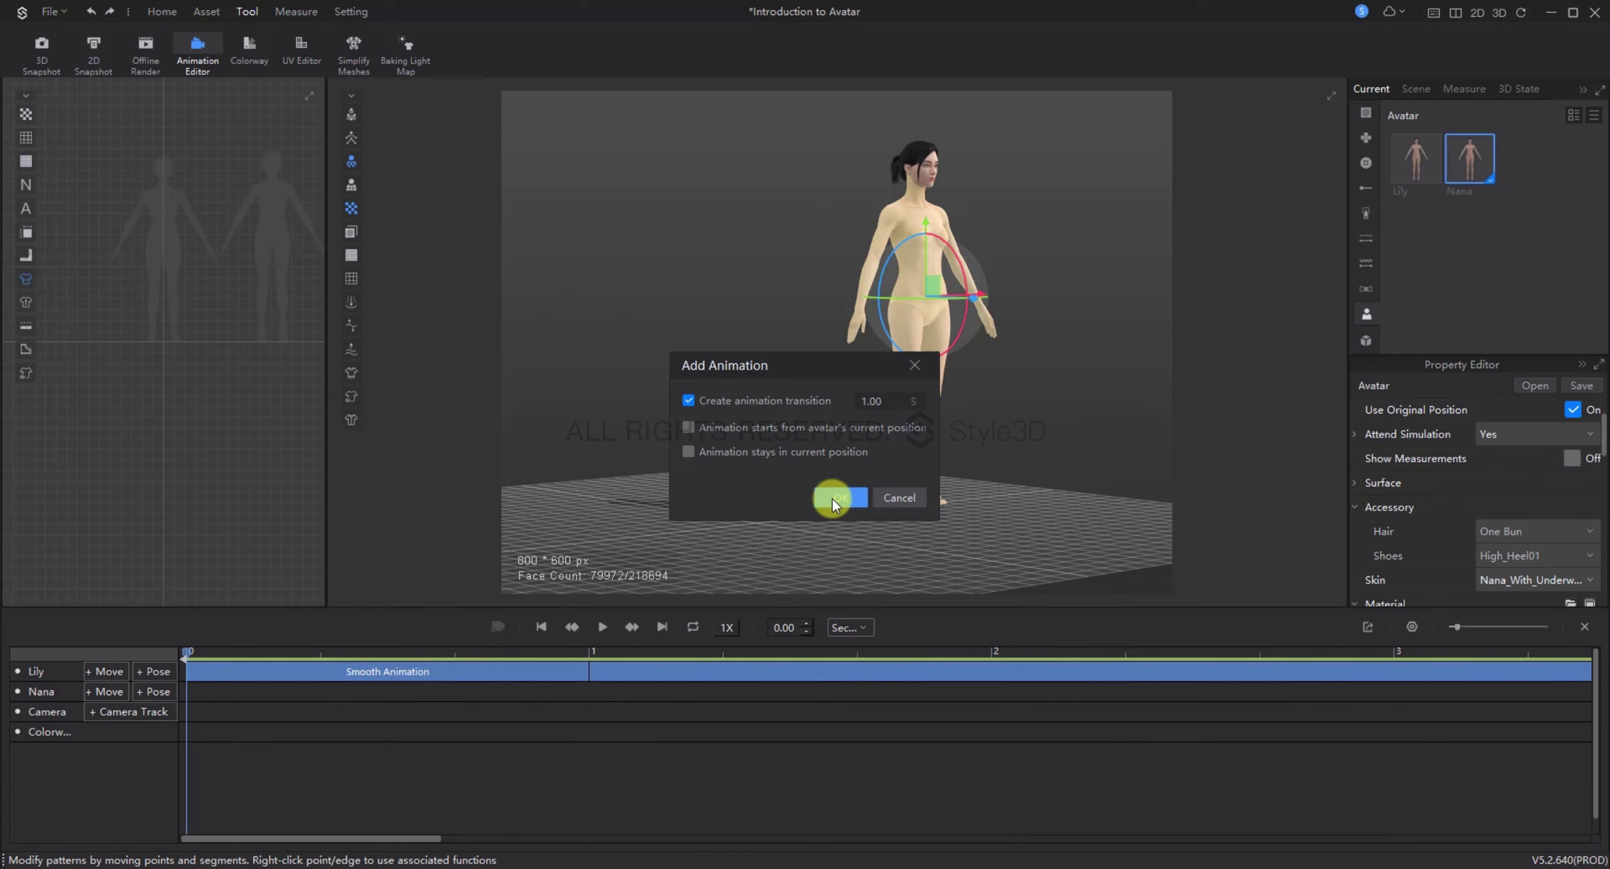
pyautogui.click(832, 498)
pyautogui.click(604, 627)
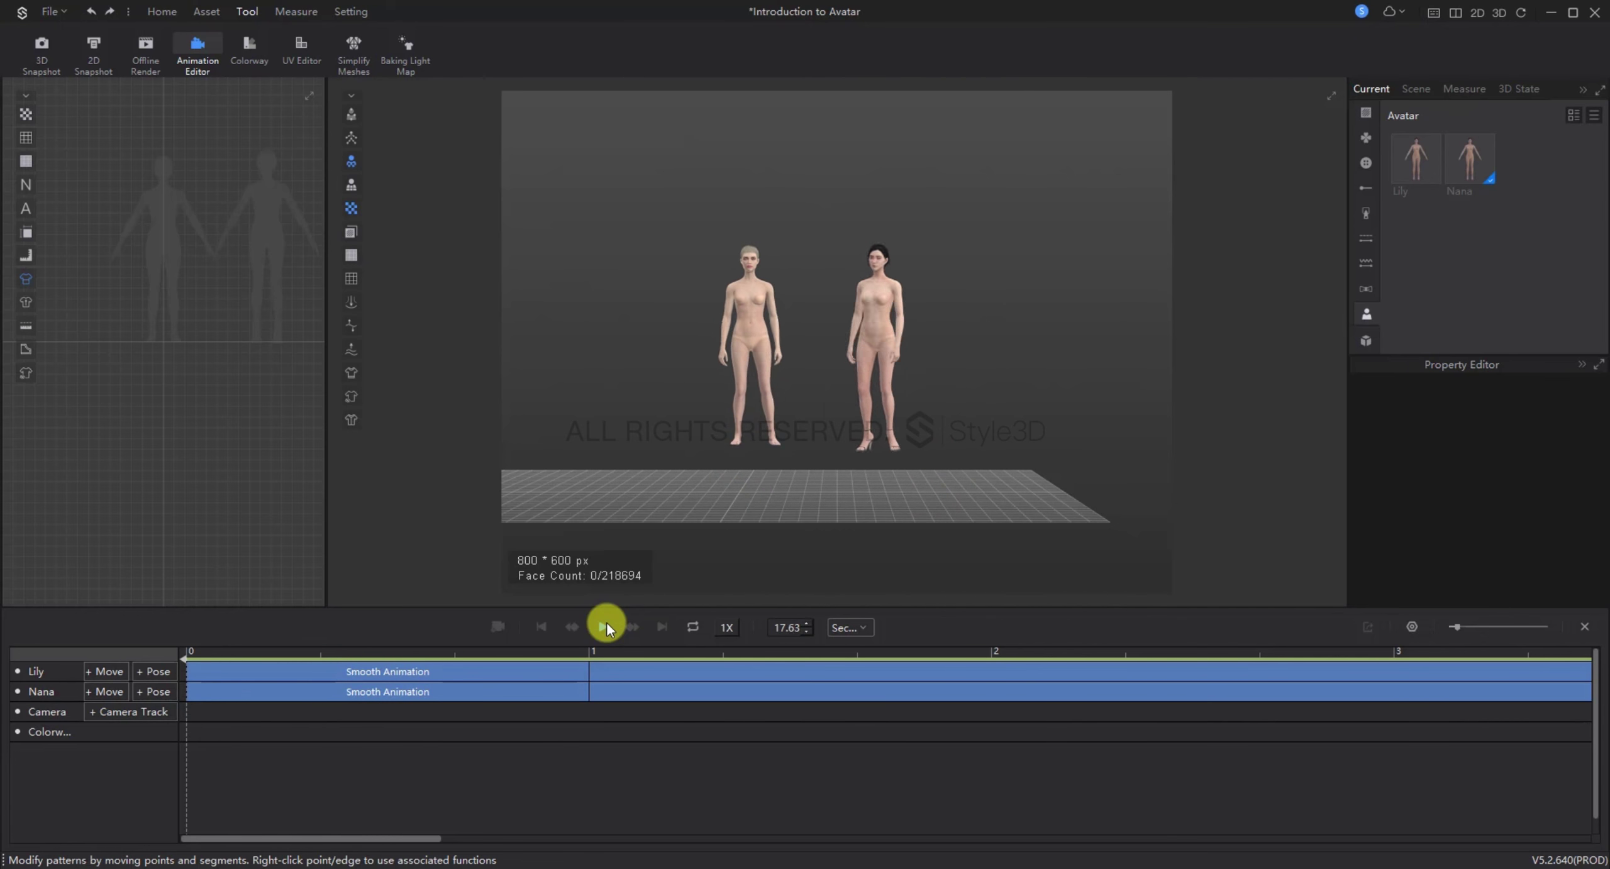
# Step: Download the Animation01 motion from the Resource Library's Motion folder
pyautogui.click(1358, 342)
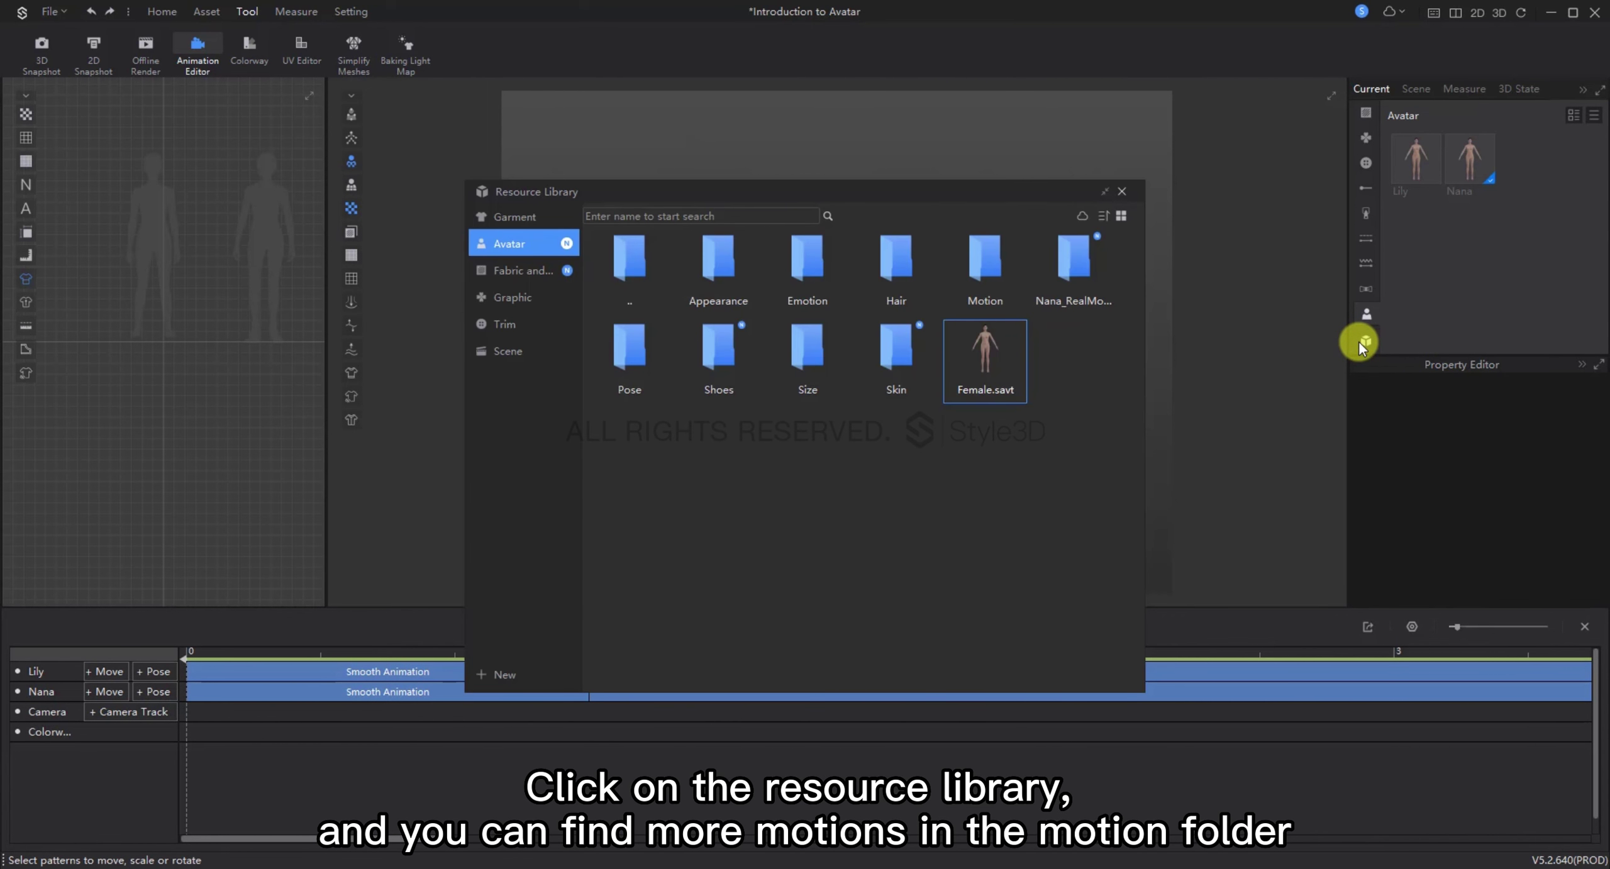
pyautogui.click(1000, 282)
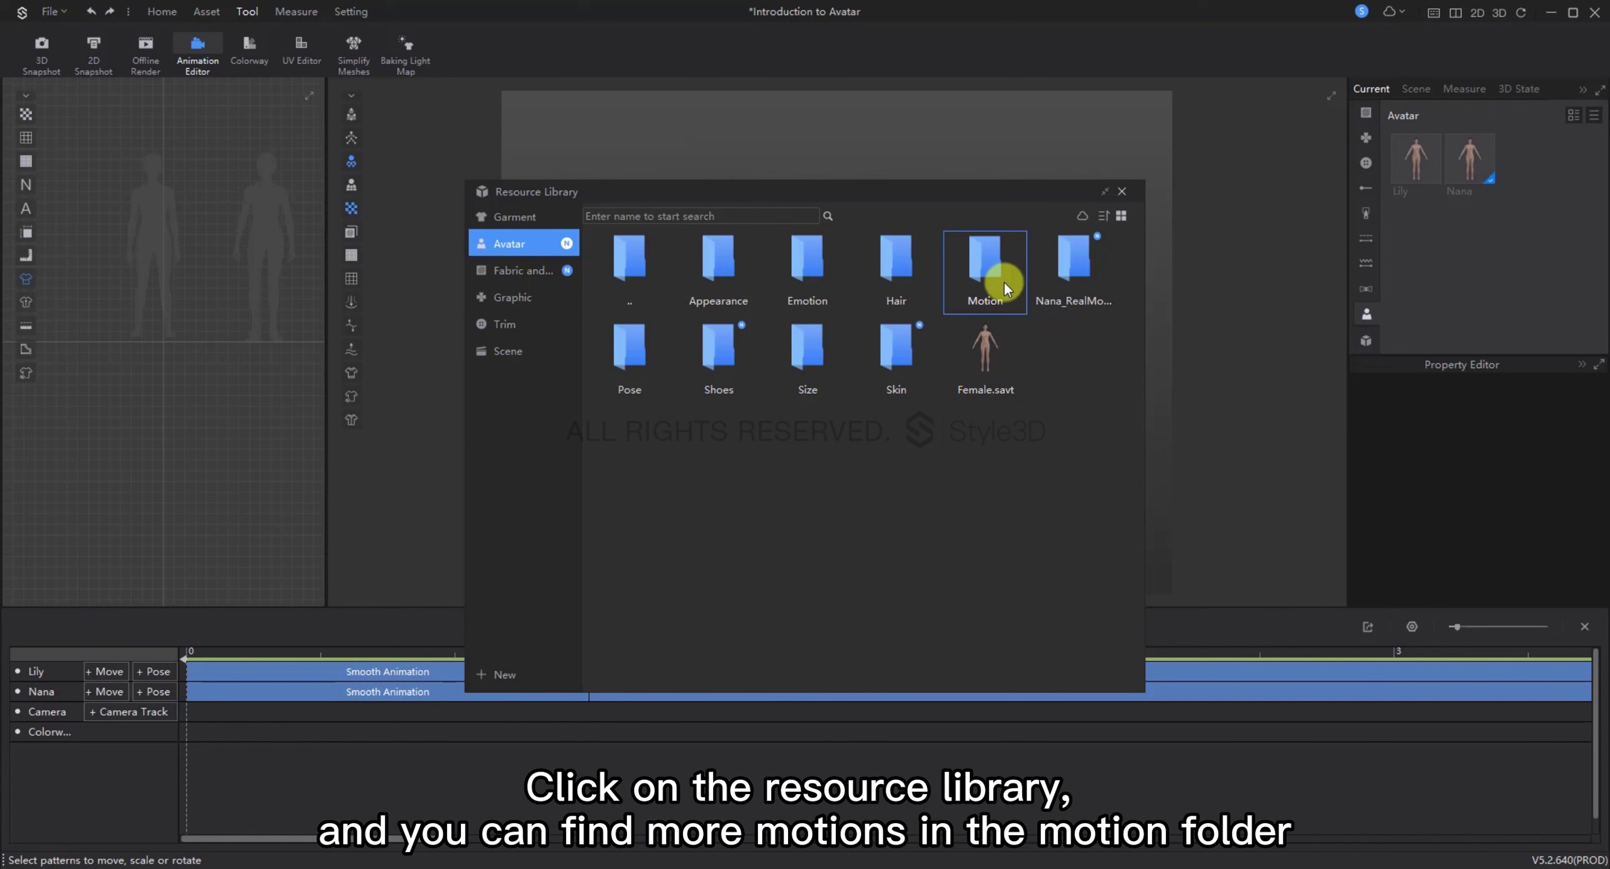
pyautogui.doubleClick(1004, 283)
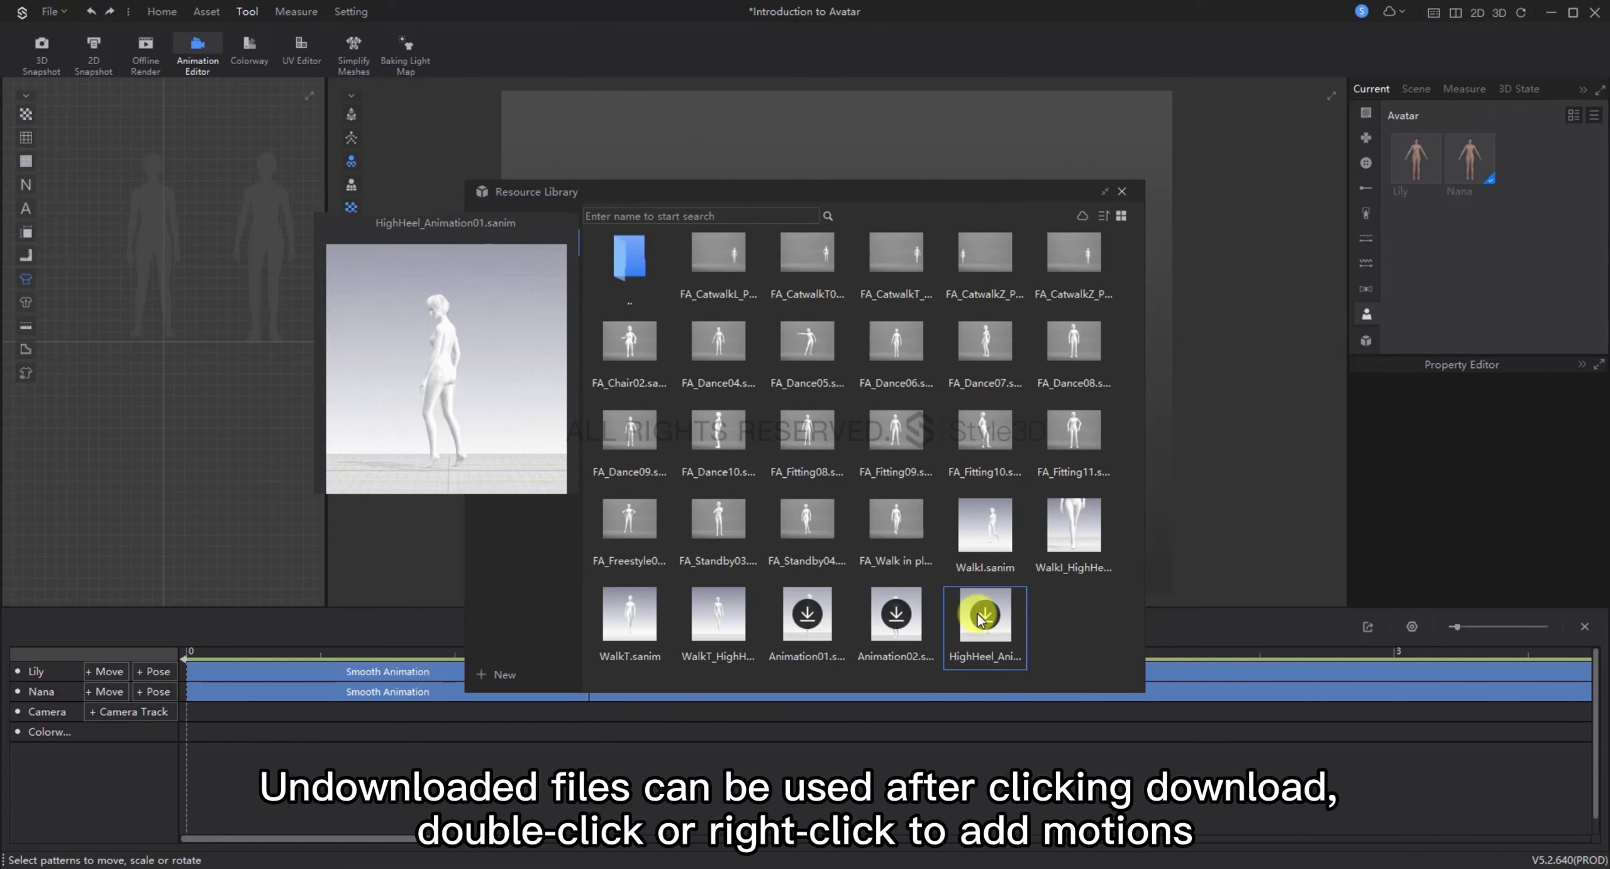
pyautogui.moveTo(899, 613)
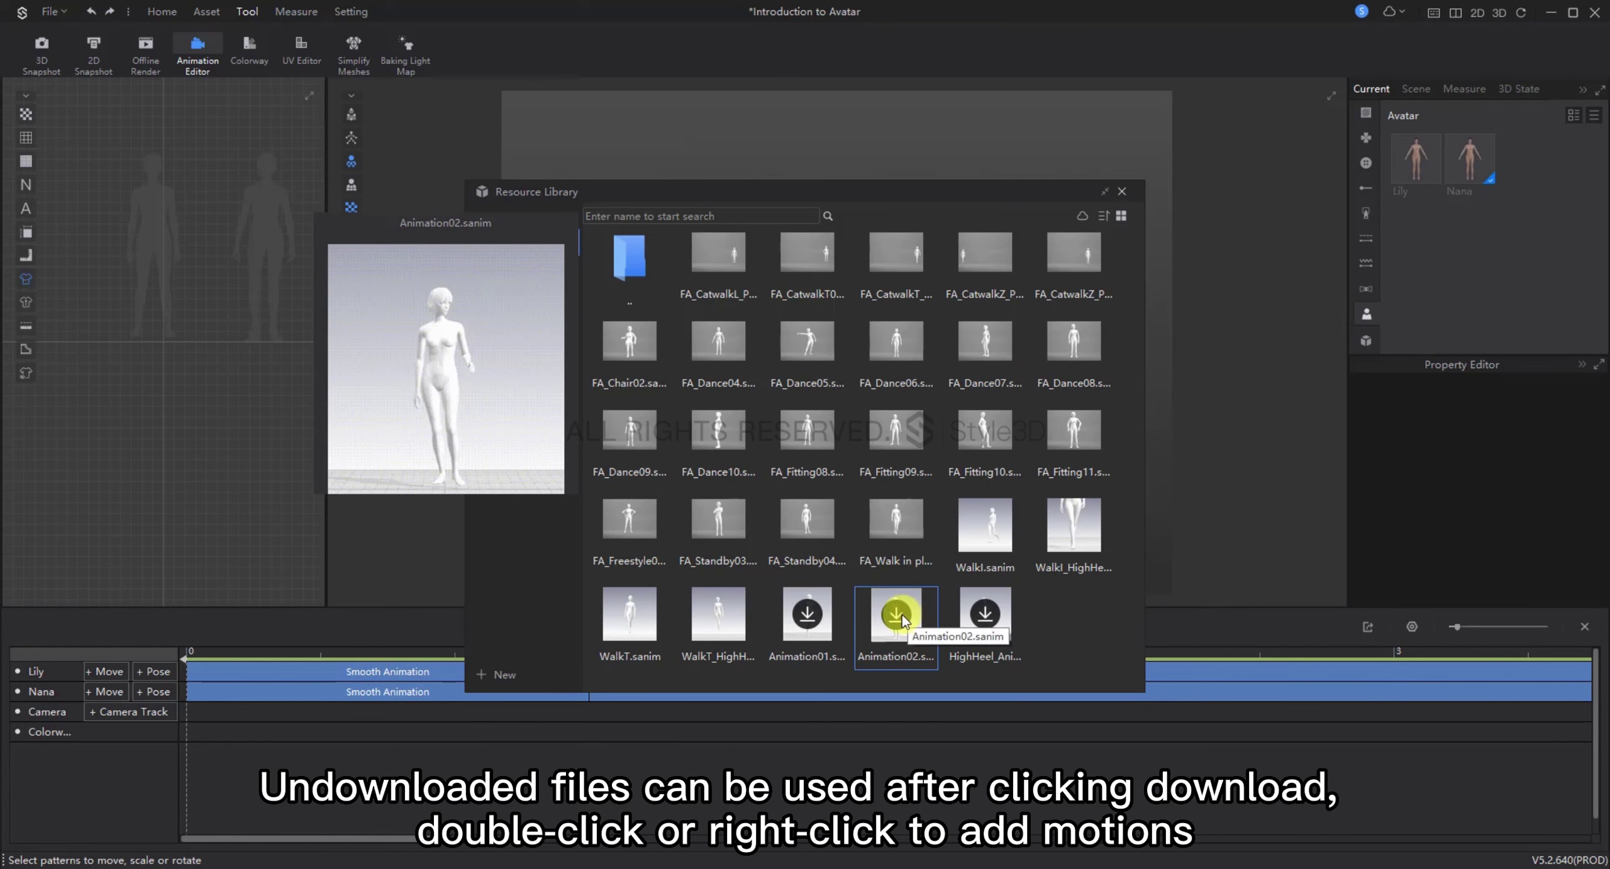
pyautogui.click(808, 615)
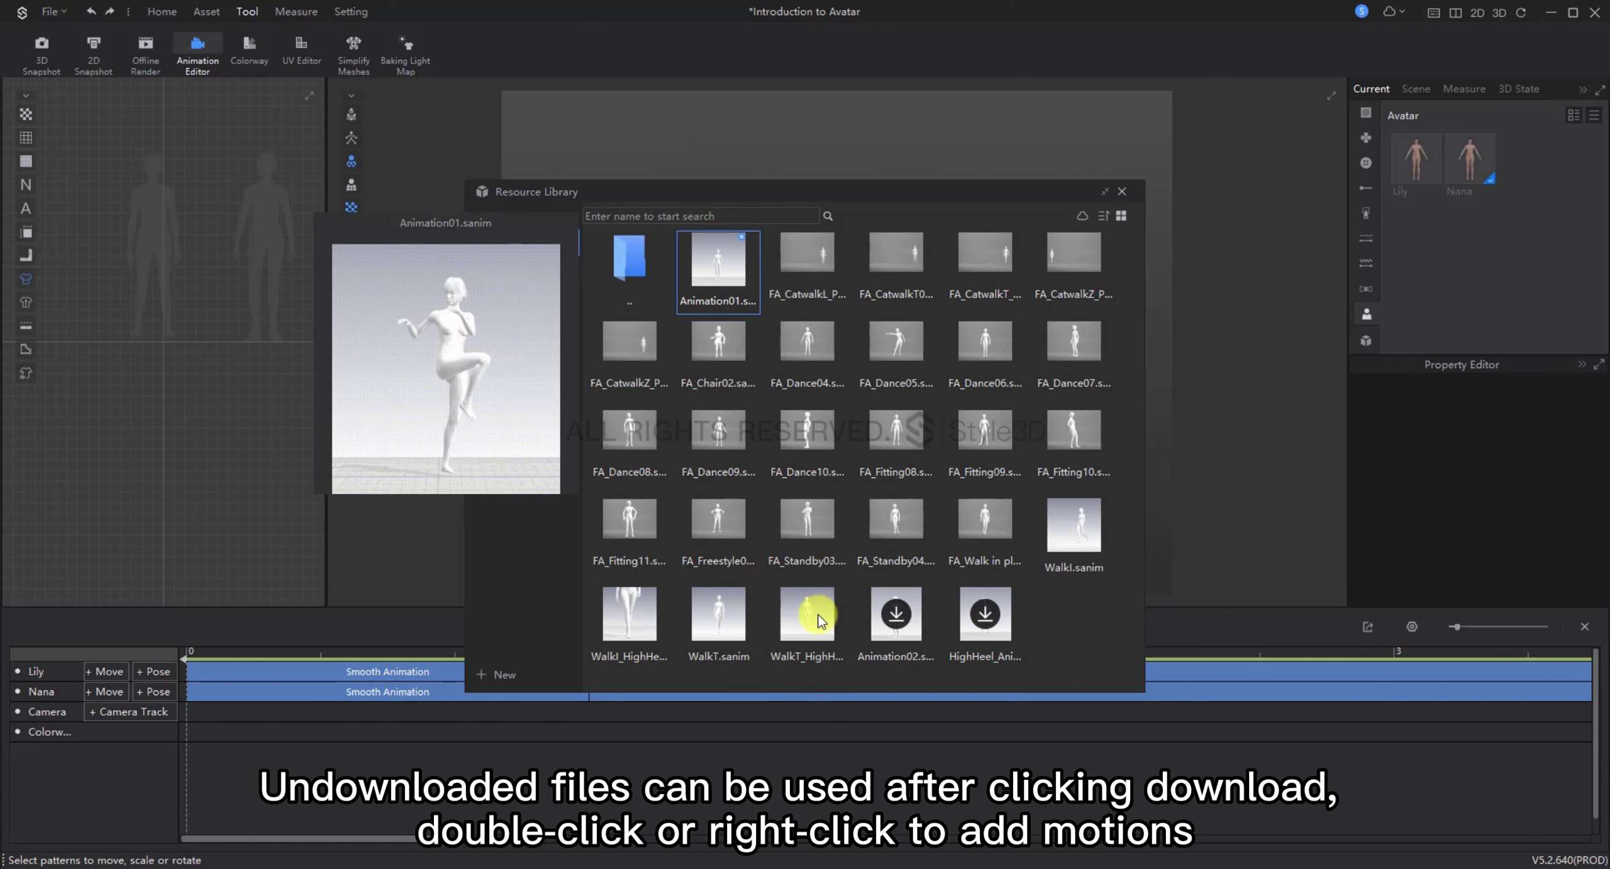
# Step: Load Animation01 onto Lily after her walk, close the library, and play it
pyautogui.rightClick(722, 269)
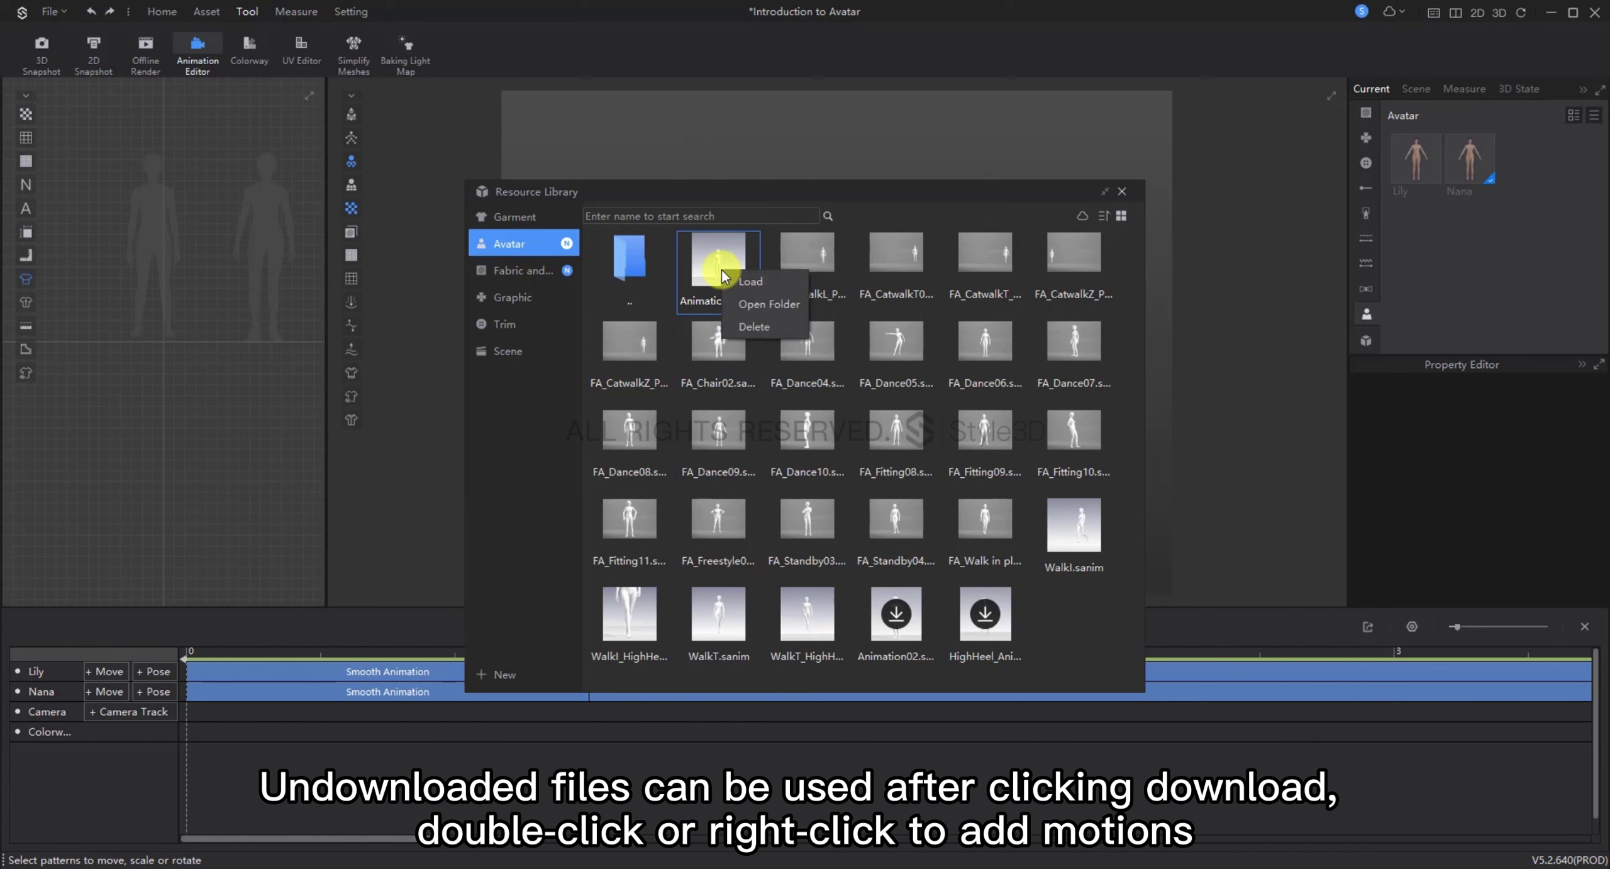
pyautogui.click(744, 283)
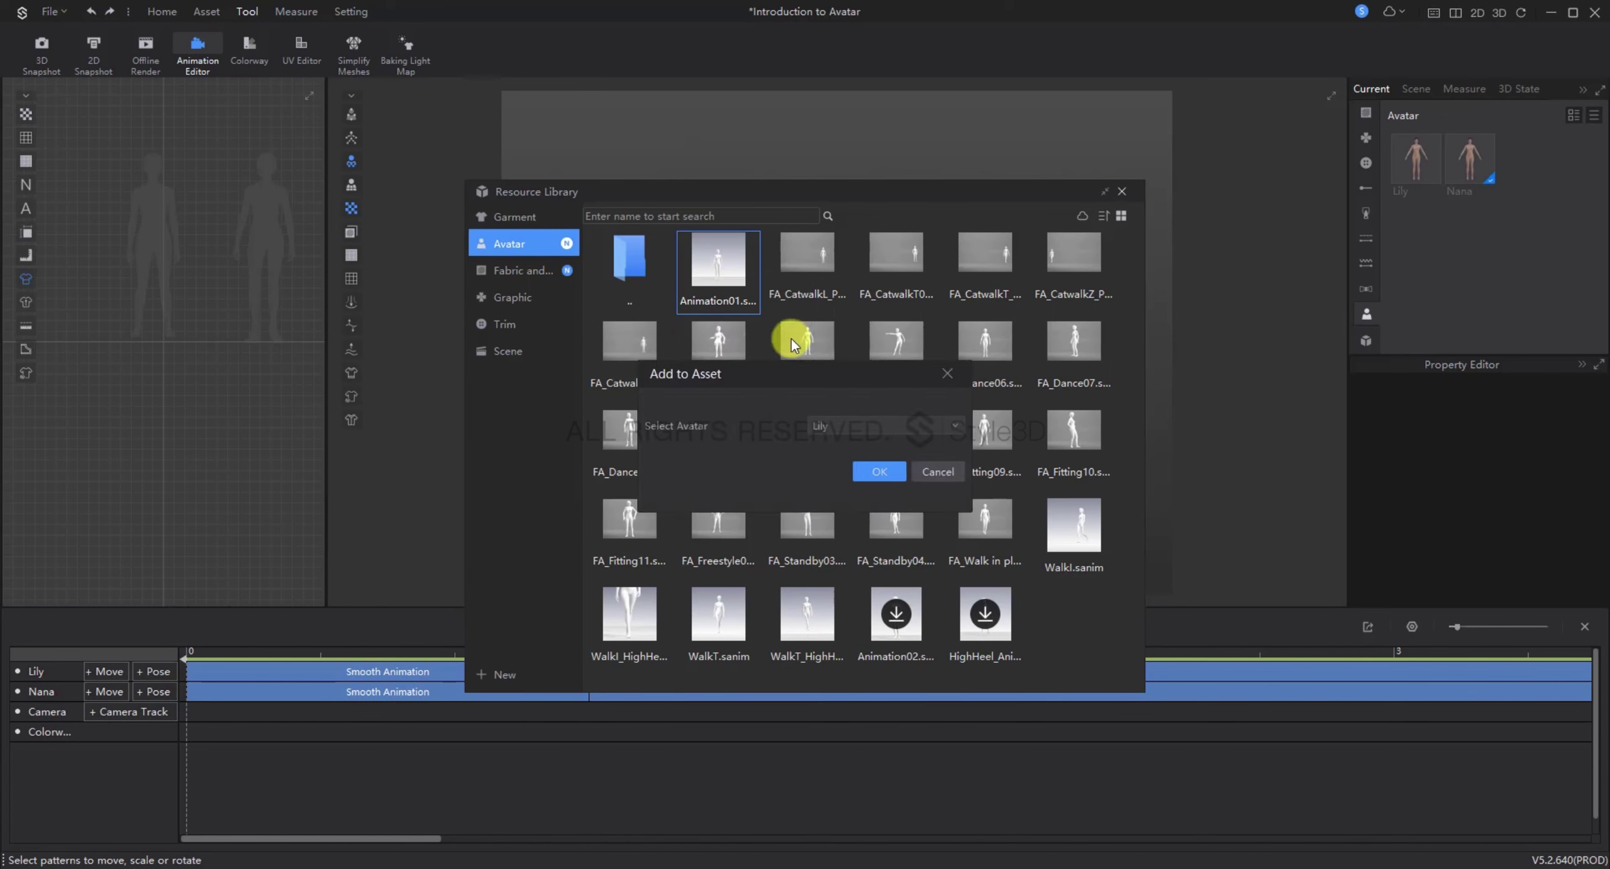
pyautogui.click(849, 426)
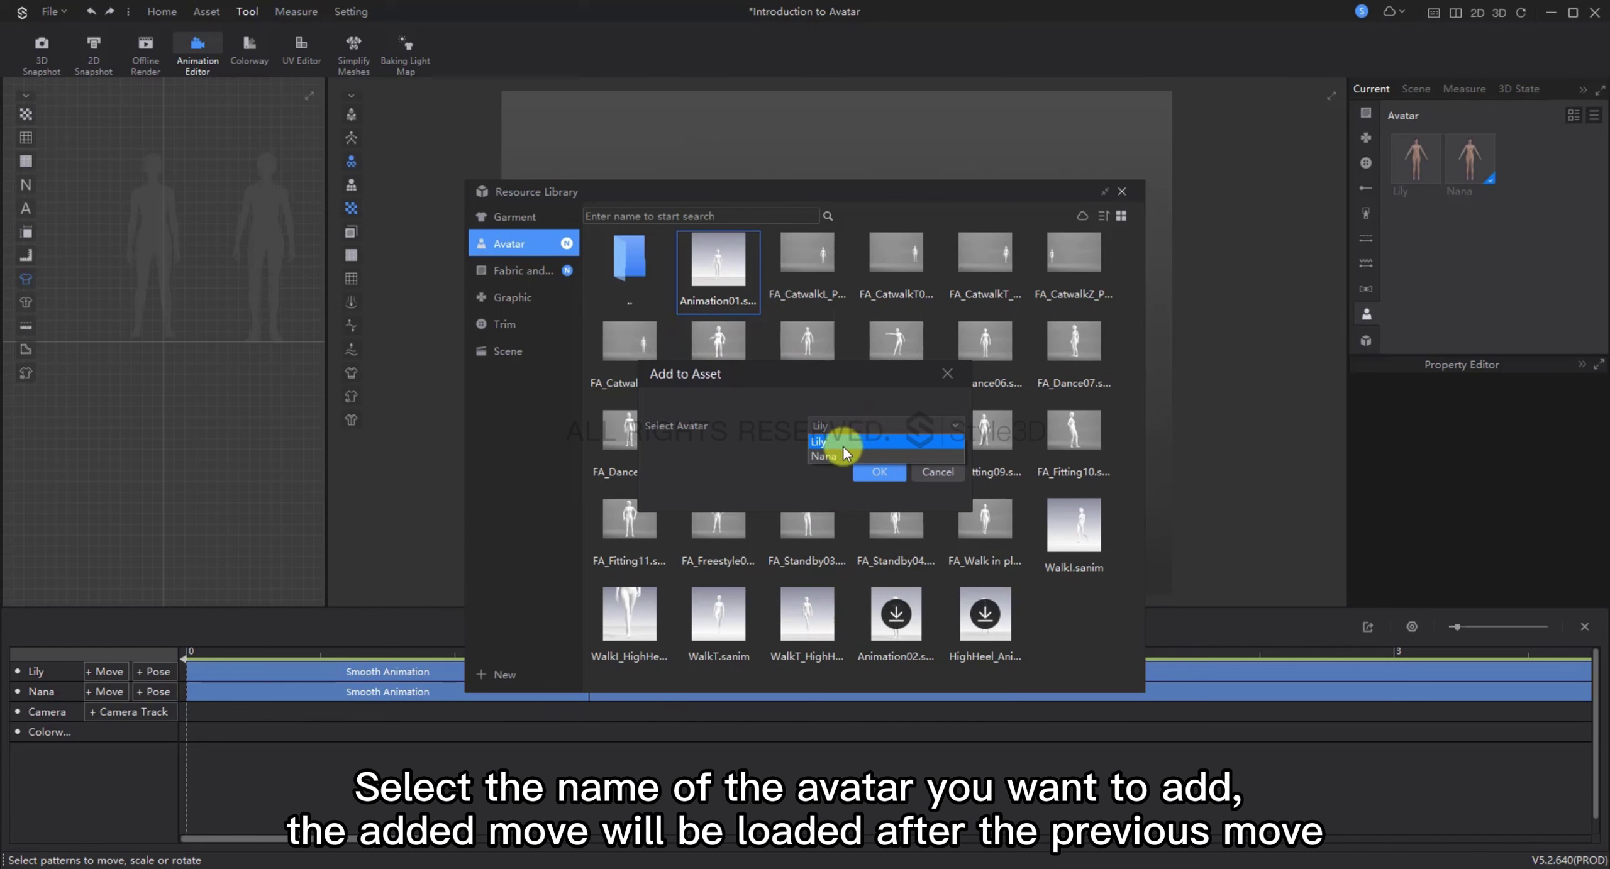
pyautogui.click(844, 444)
pyautogui.click(865, 471)
pyautogui.click(840, 493)
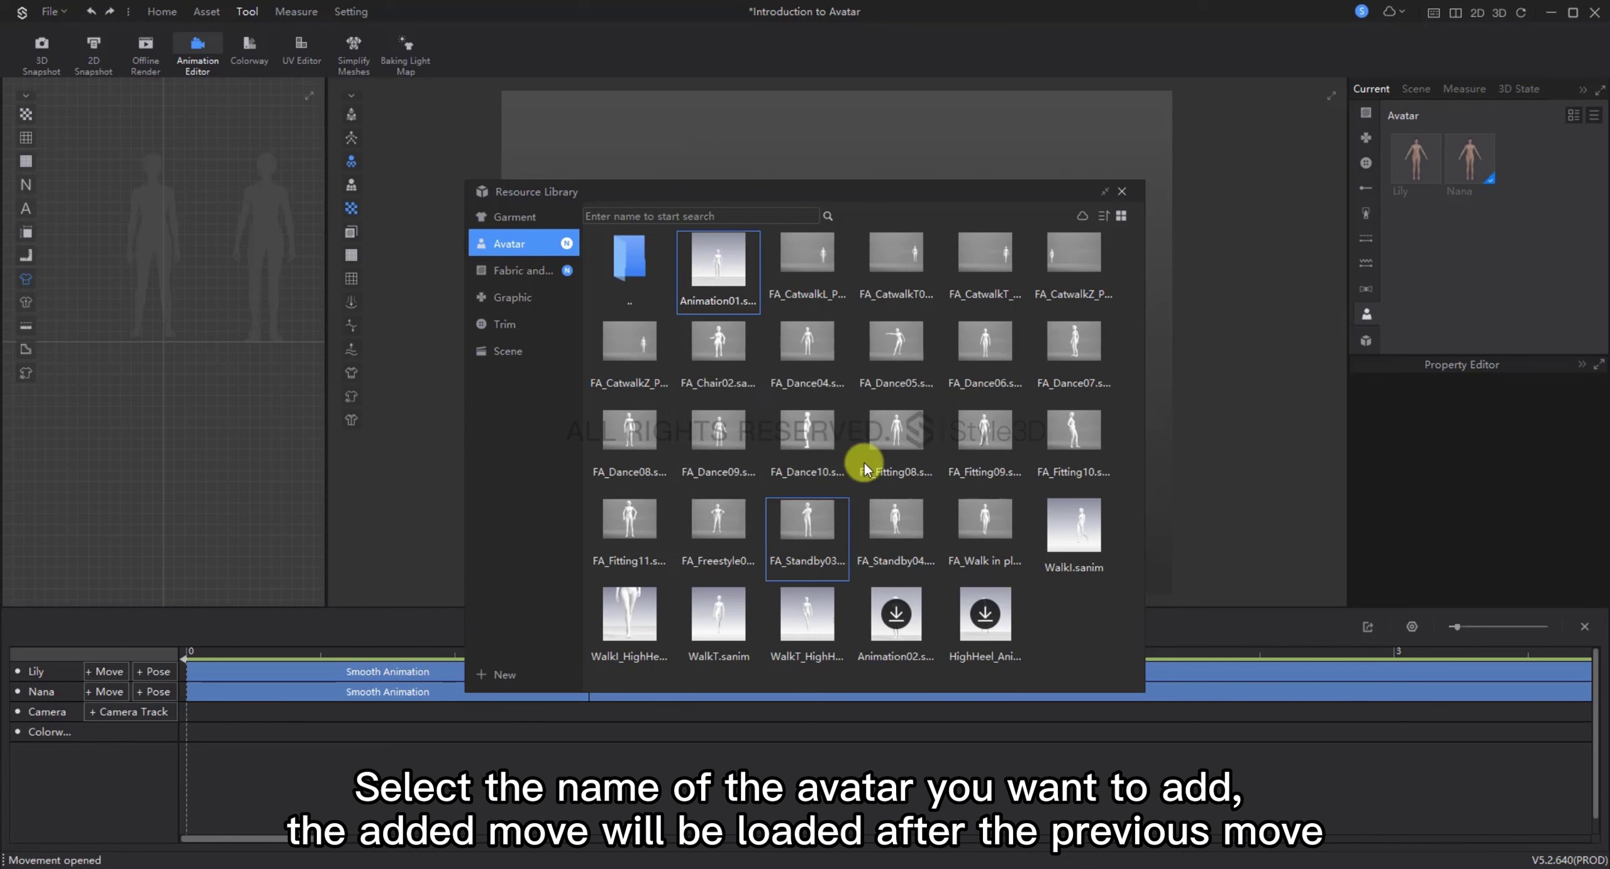
pyautogui.click(1122, 191)
pyautogui.click(600, 626)
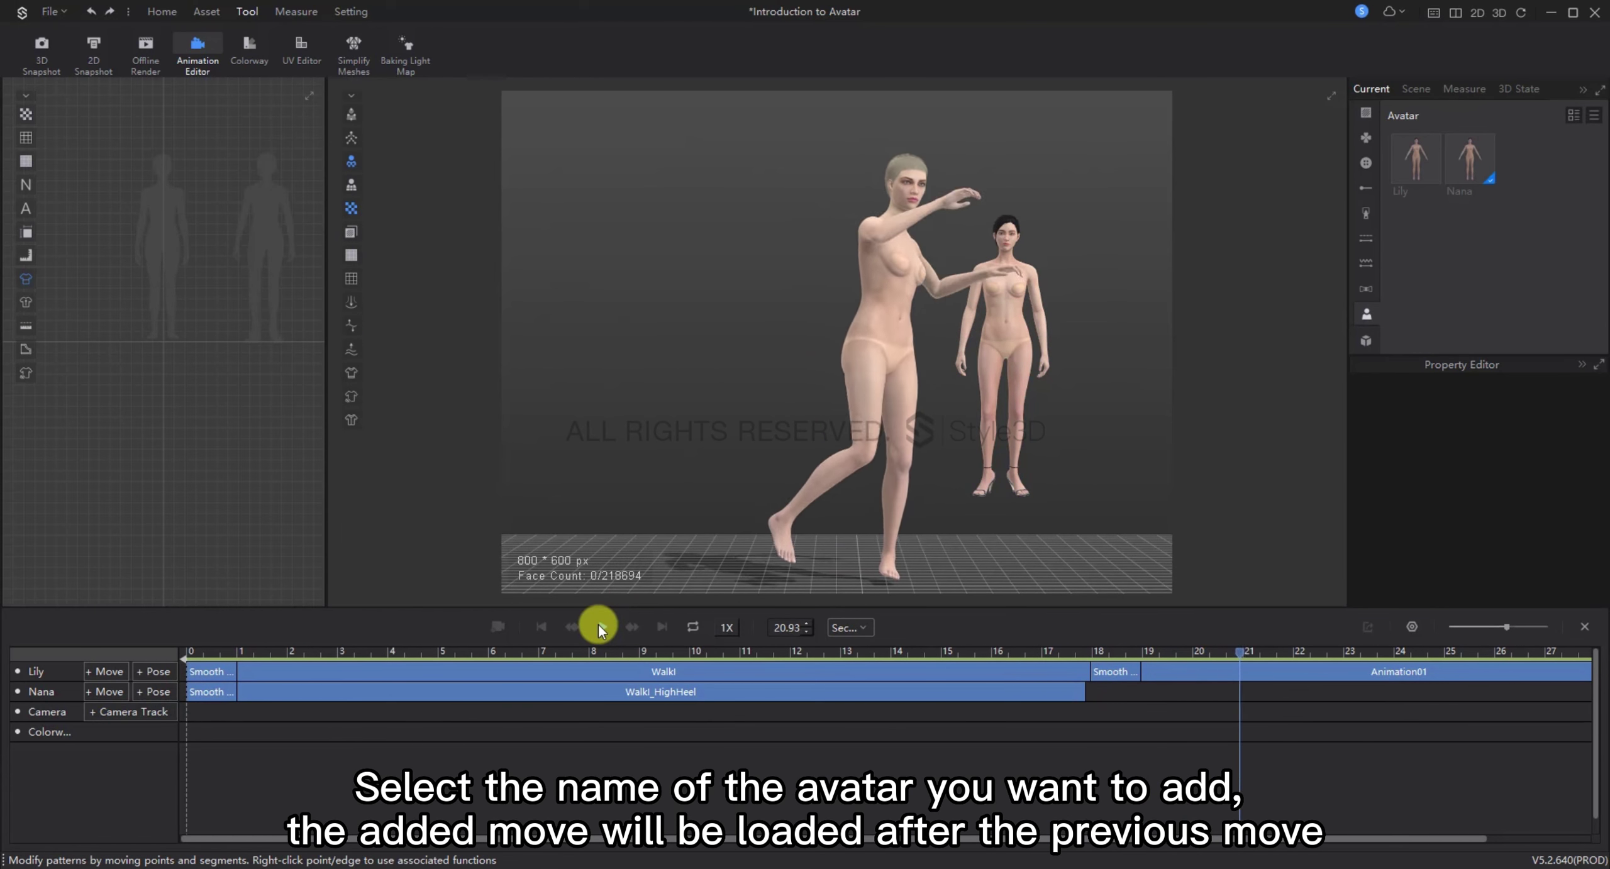